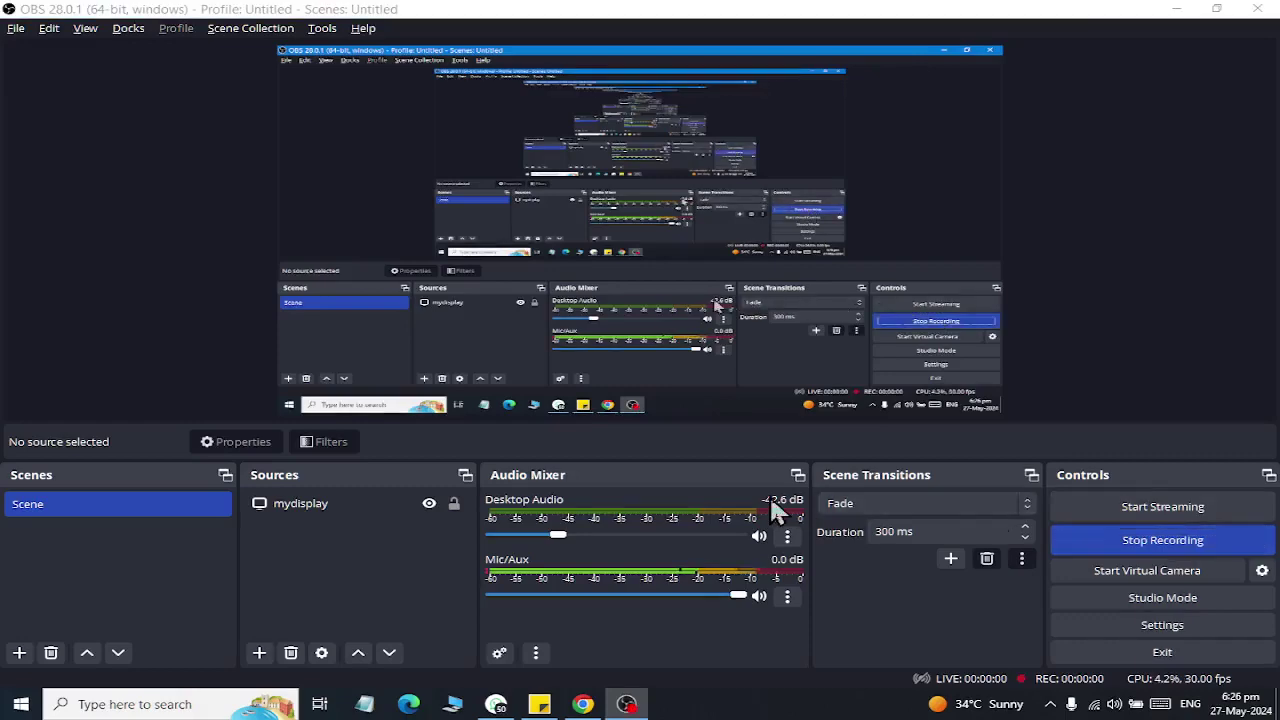
# Launch Adobe Photoshop CS6 (64 Bit) from Windows search using 'ad'.
pyautogui.press('super')
pyautogui.write('ad')
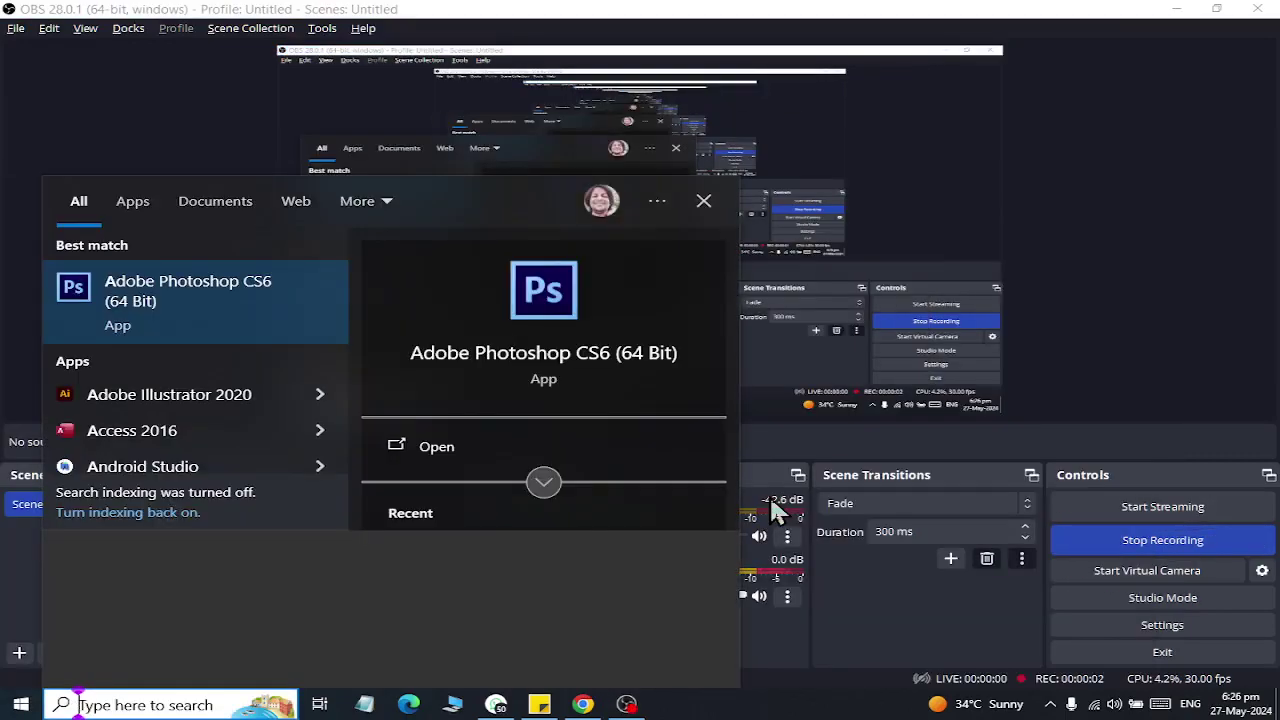
pyautogui.press('Return')
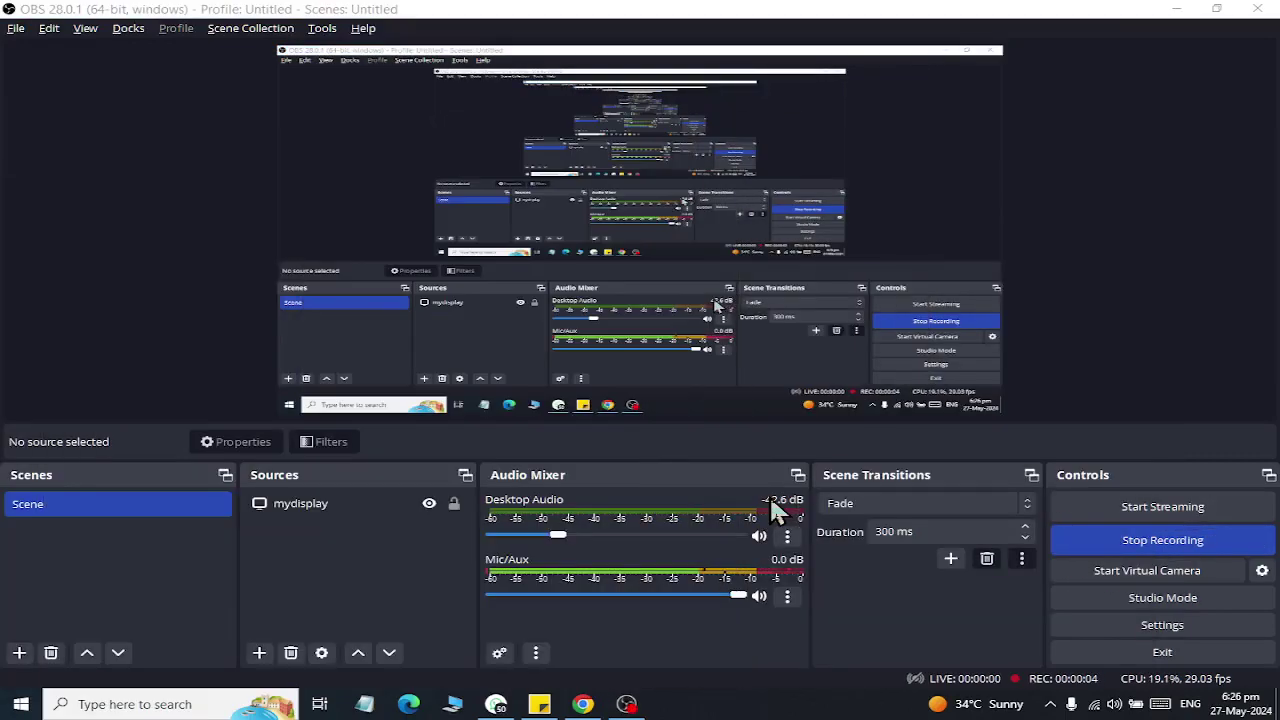
pyautogui.press('super+p')
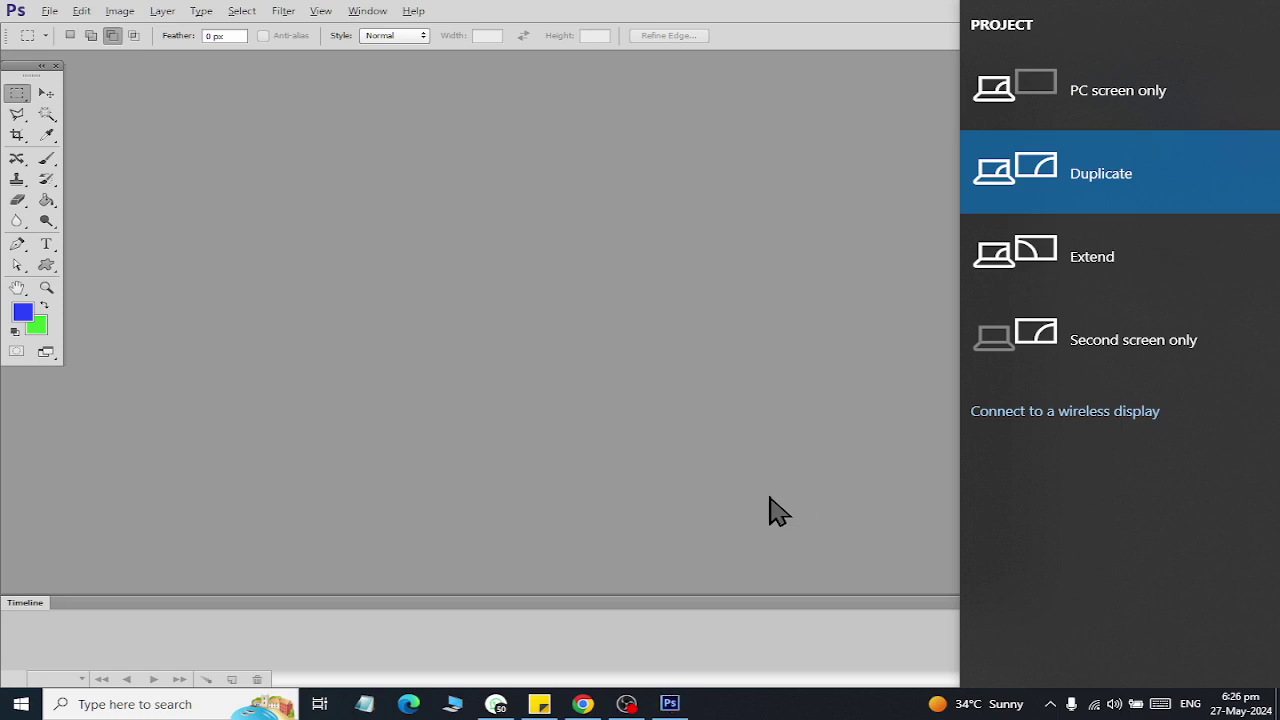
# Dismiss the projection pane, then browse Documents in the Open dialog and cancel it.
pyautogui.click(640, 300)
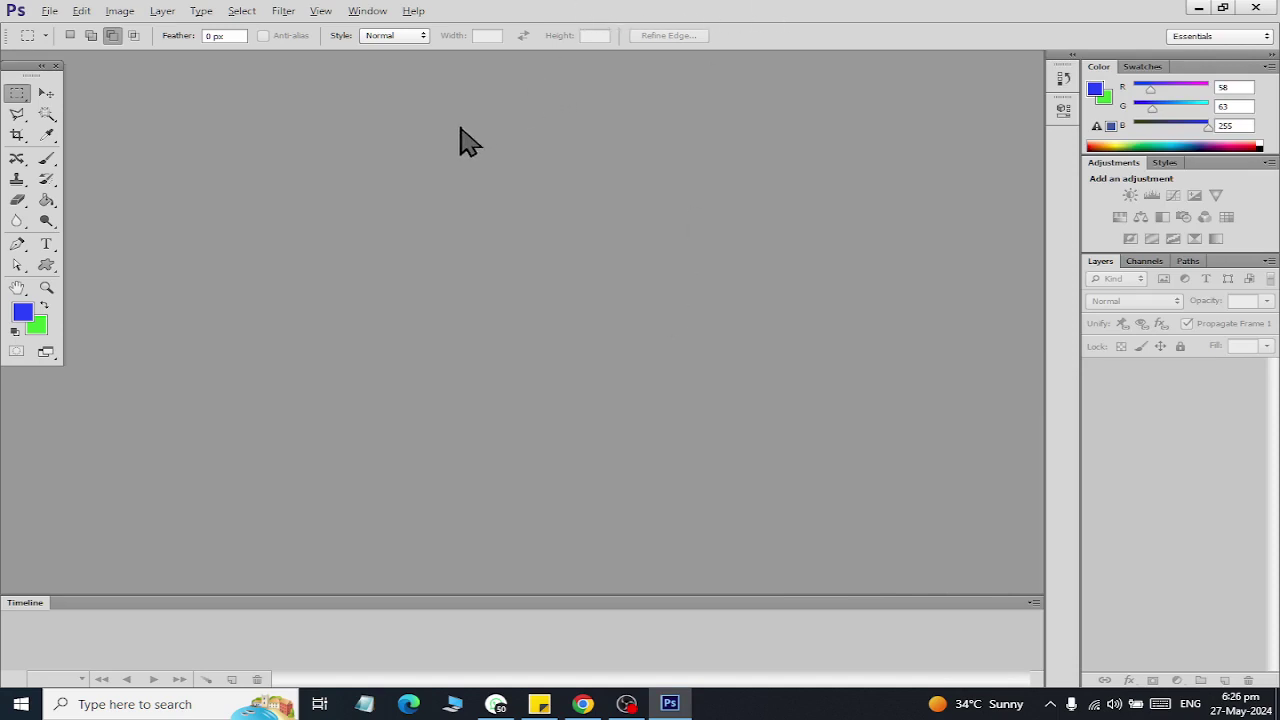
pyautogui.click(47, 12)
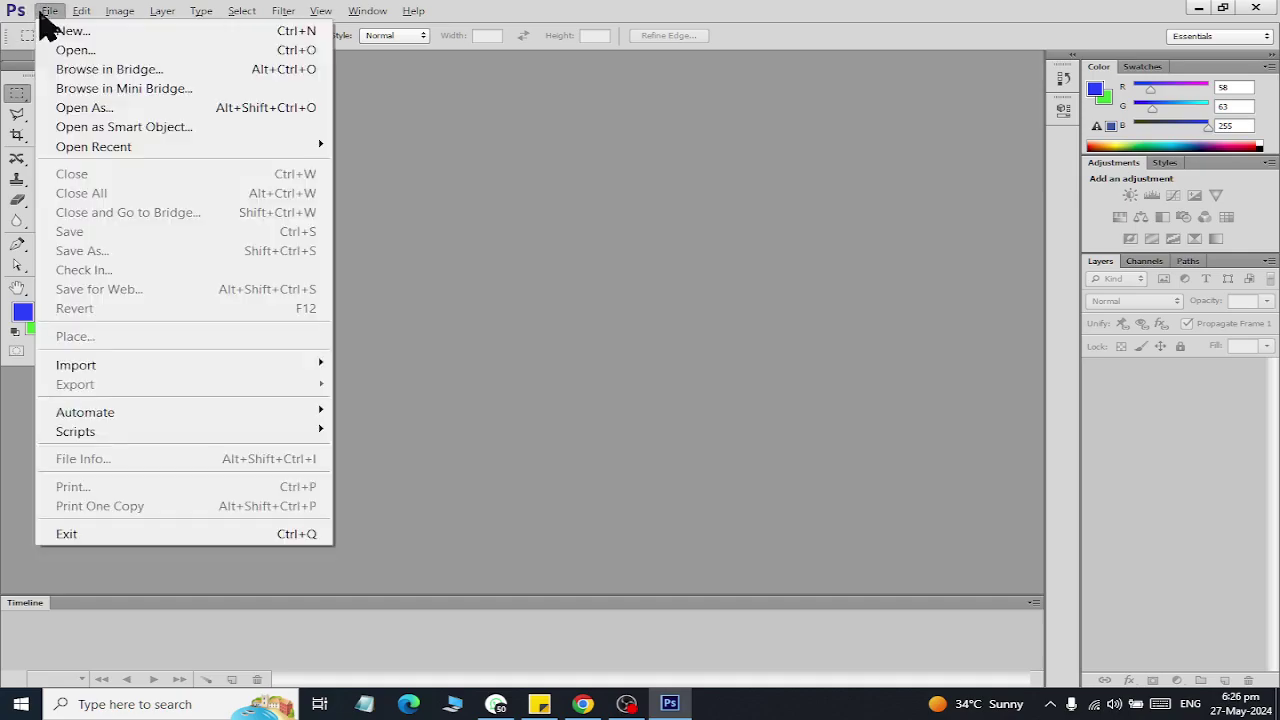
pyautogui.click(48, 50)
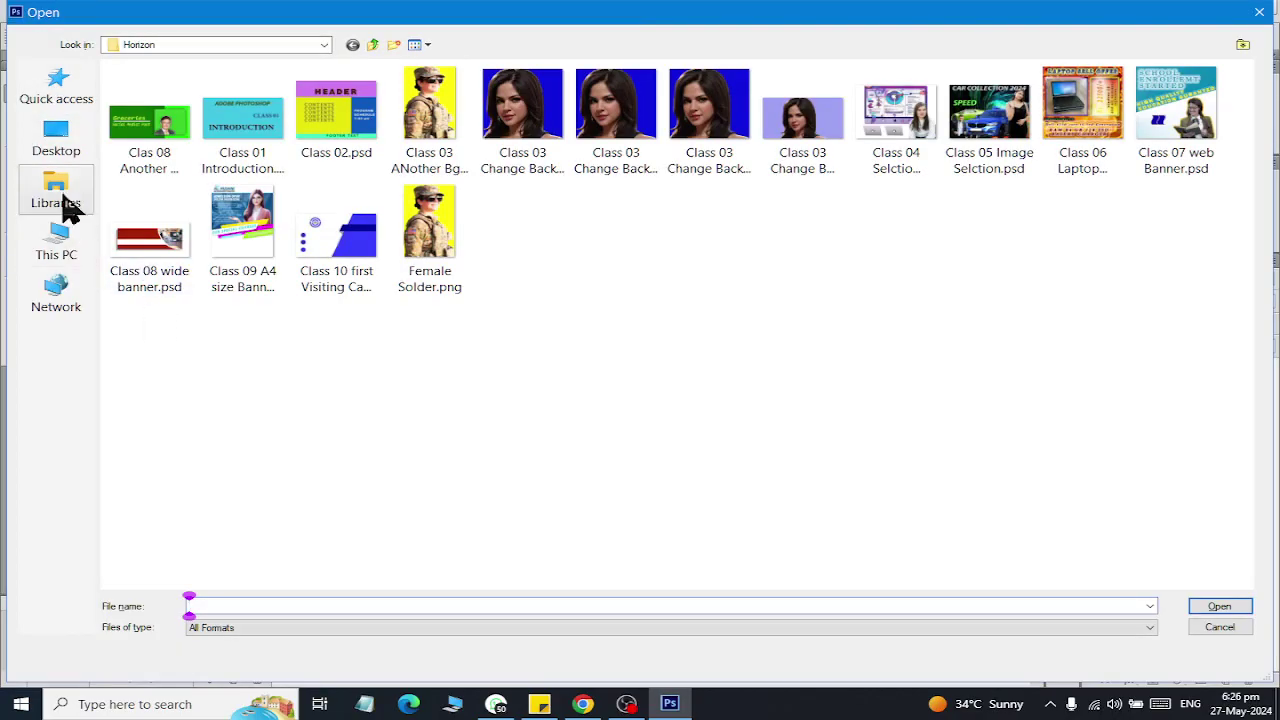
pyautogui.click(70, 206)
pyautogui.doubleClick(385, 100)
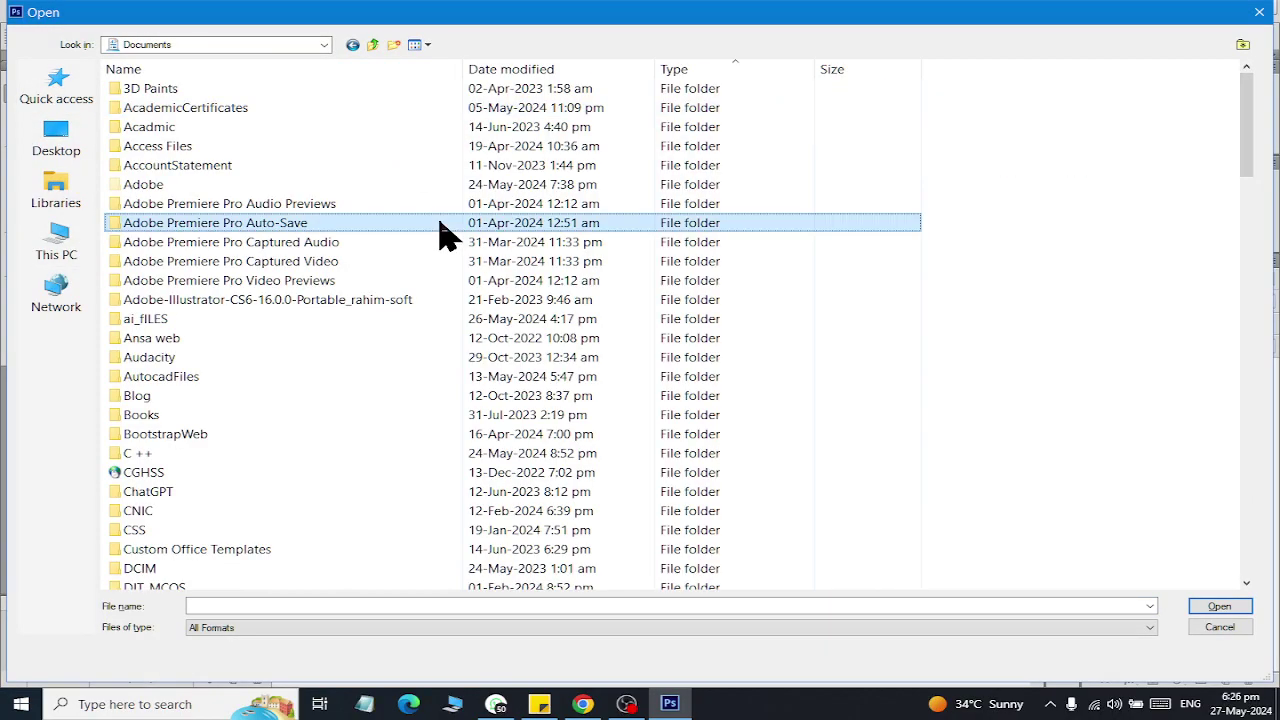
pyautogui.press('p')
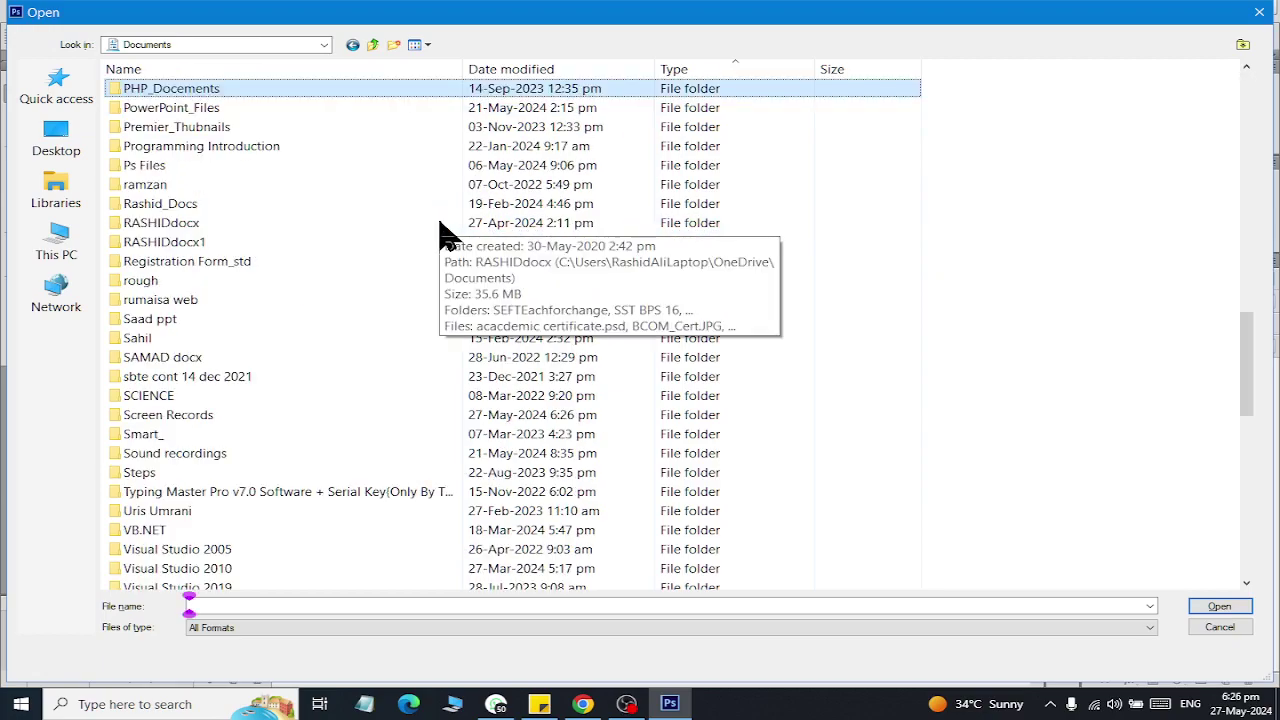
pyautogui.press('Escape')
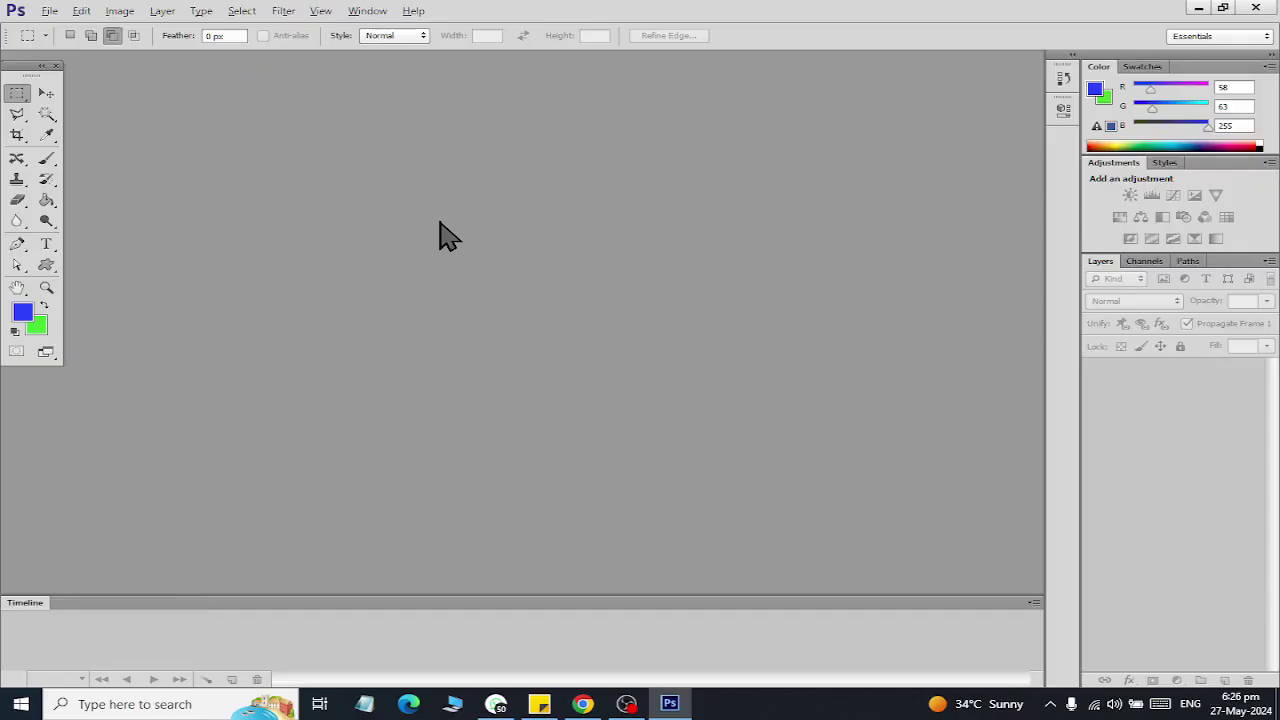
# Select the Crop tool and bring up the Open dialog at the Documents library.
pyautogui.click(16, 134)
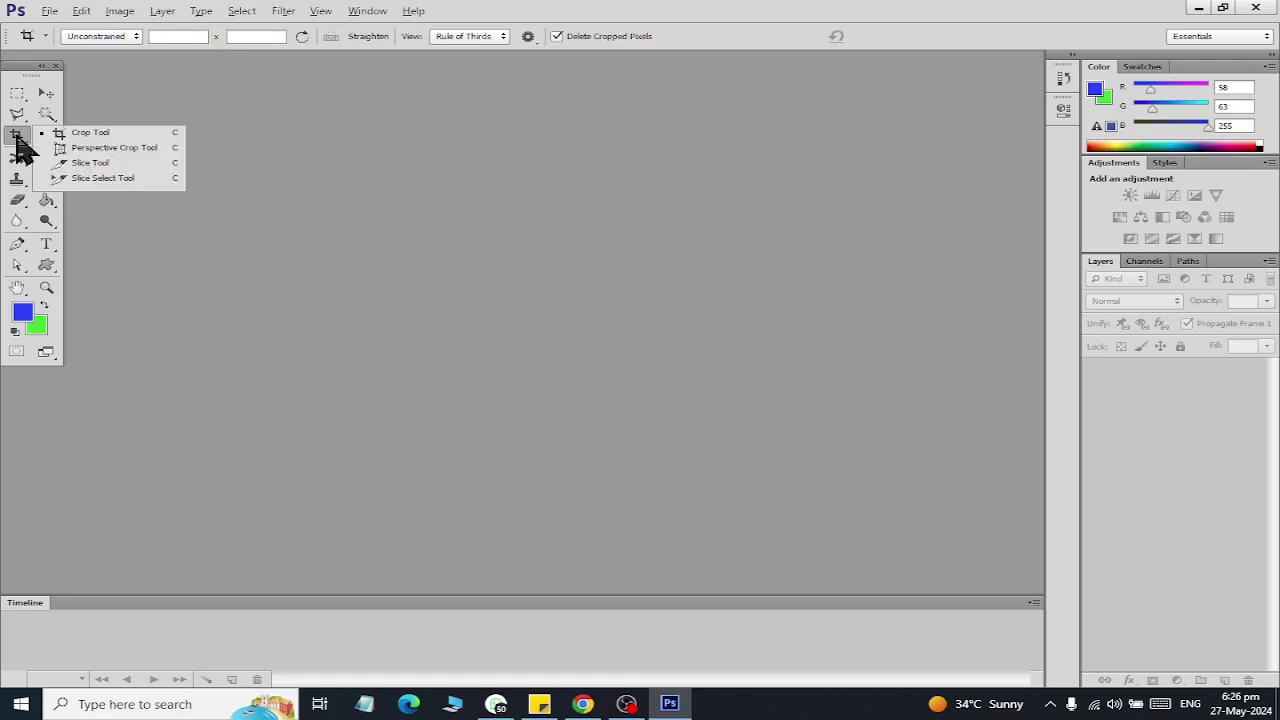
pyautogui.click(17, 134)
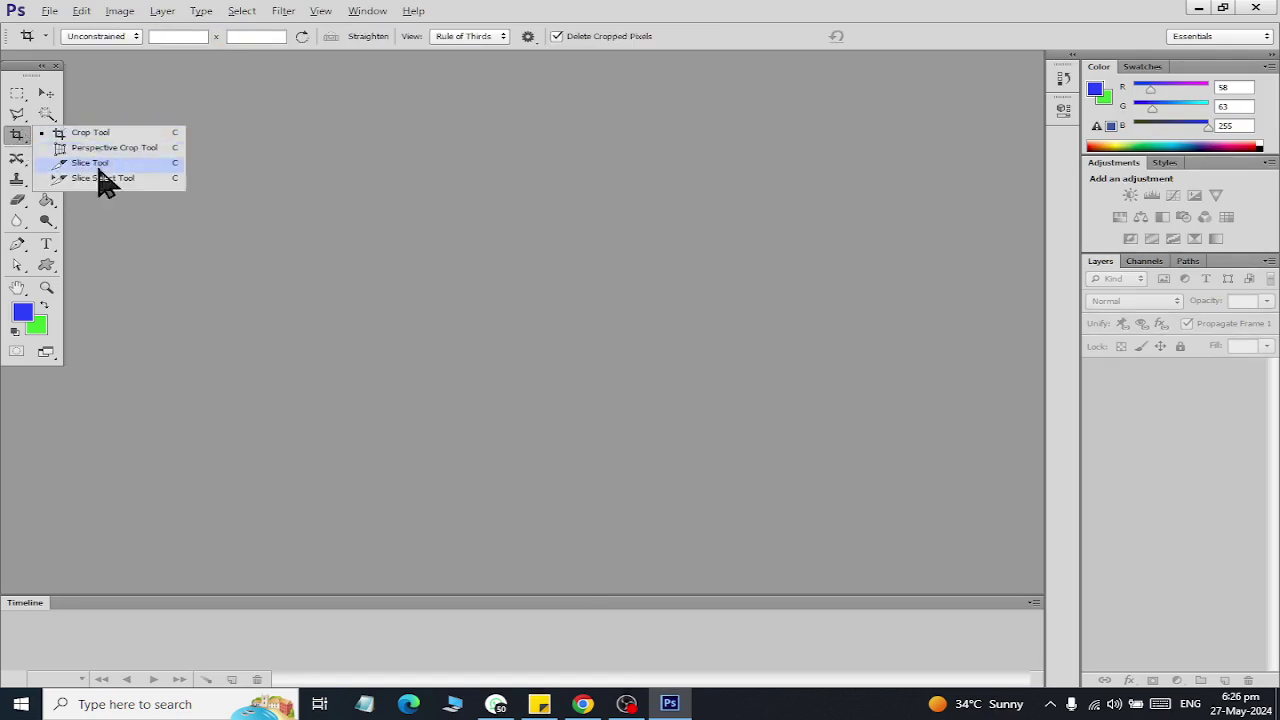
pyautogui.click(49, 11)
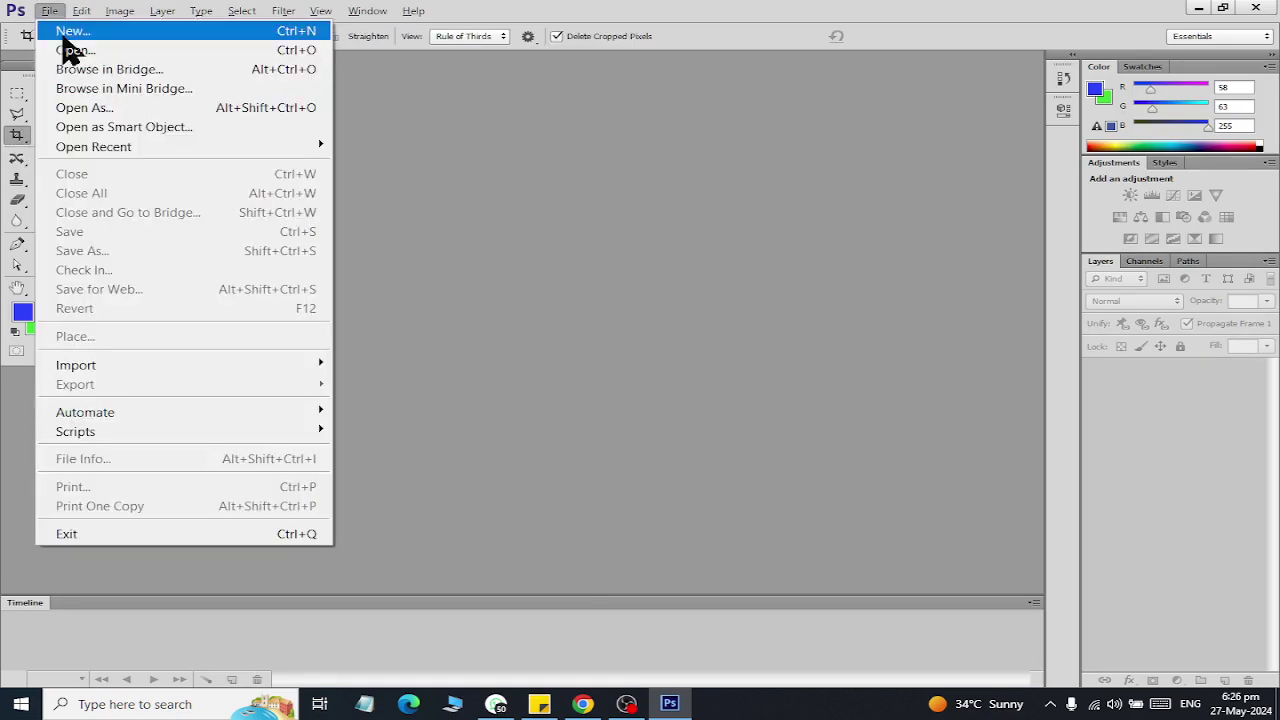
pyautogui.click(70, 46)
pyautogui.click(20, 195)
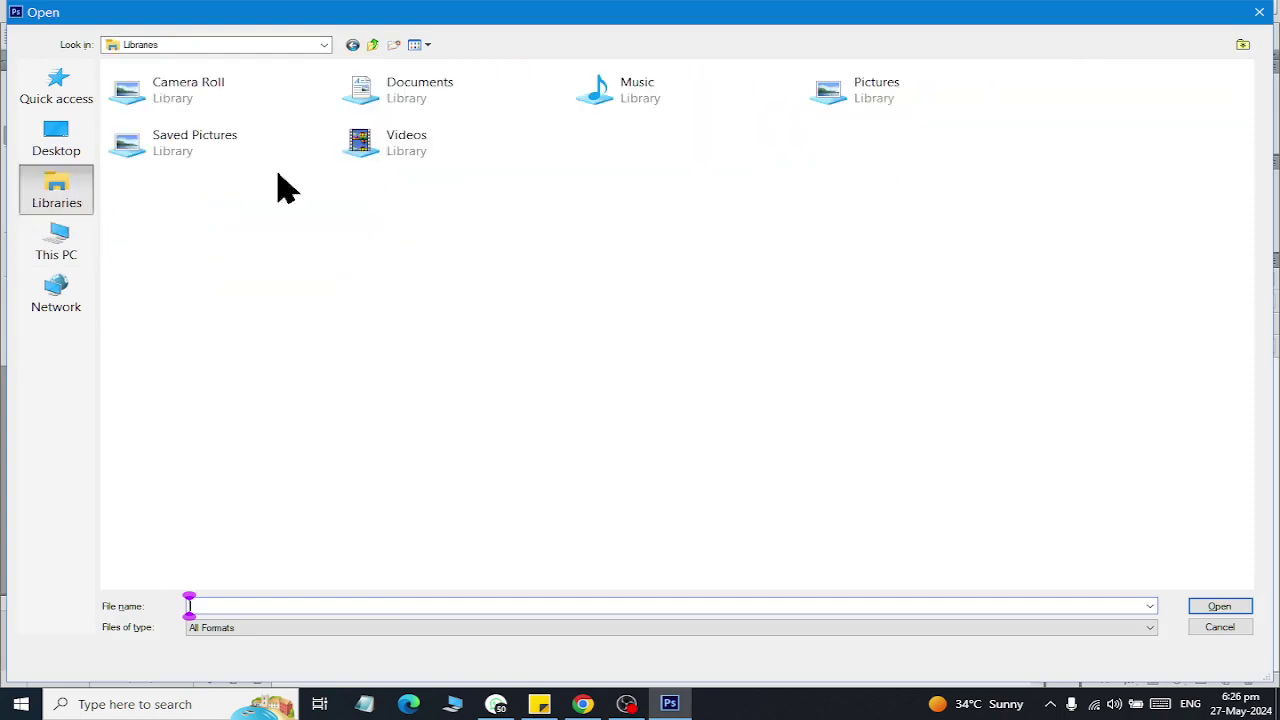
pyautogui.doubleClick(392, 108)
# Navigate to the latest folder and open Office.jpg.
pyautogui.click(405, 127)
pyautogui.write('ps')
pyautogui.press('Return')
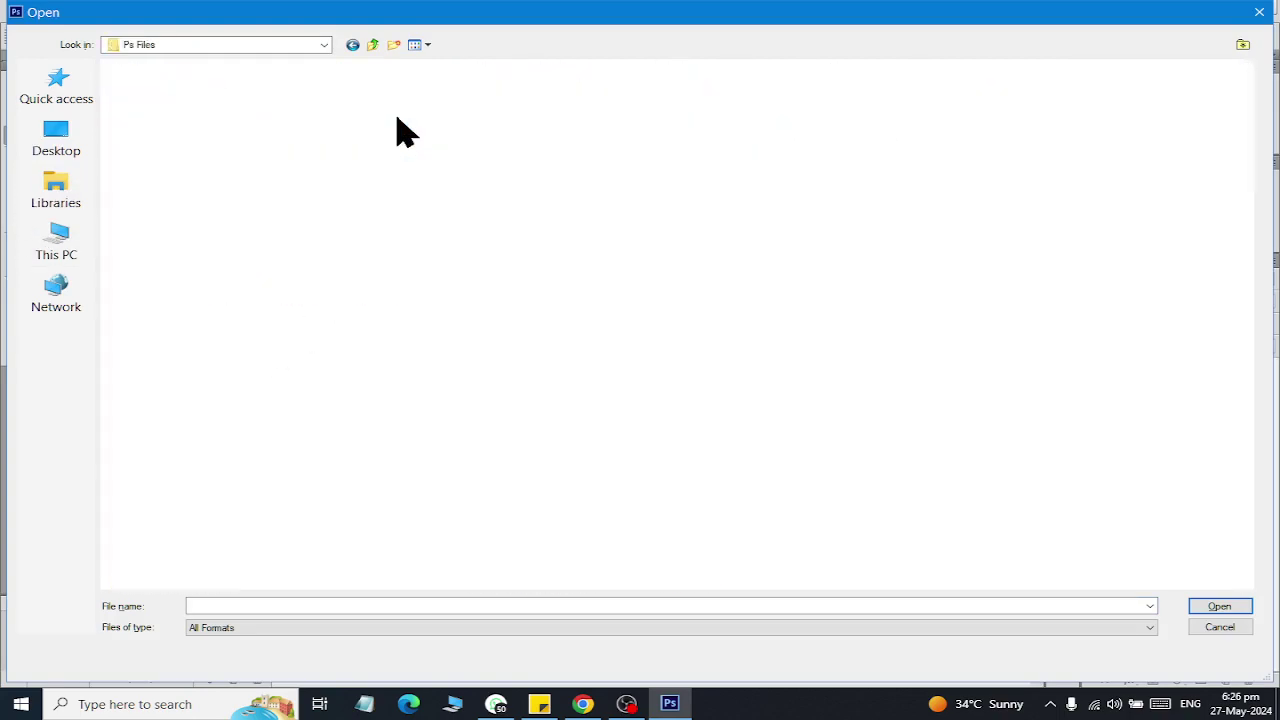
pyautogui.press('BackSpace')
pyautogui.write('latest')
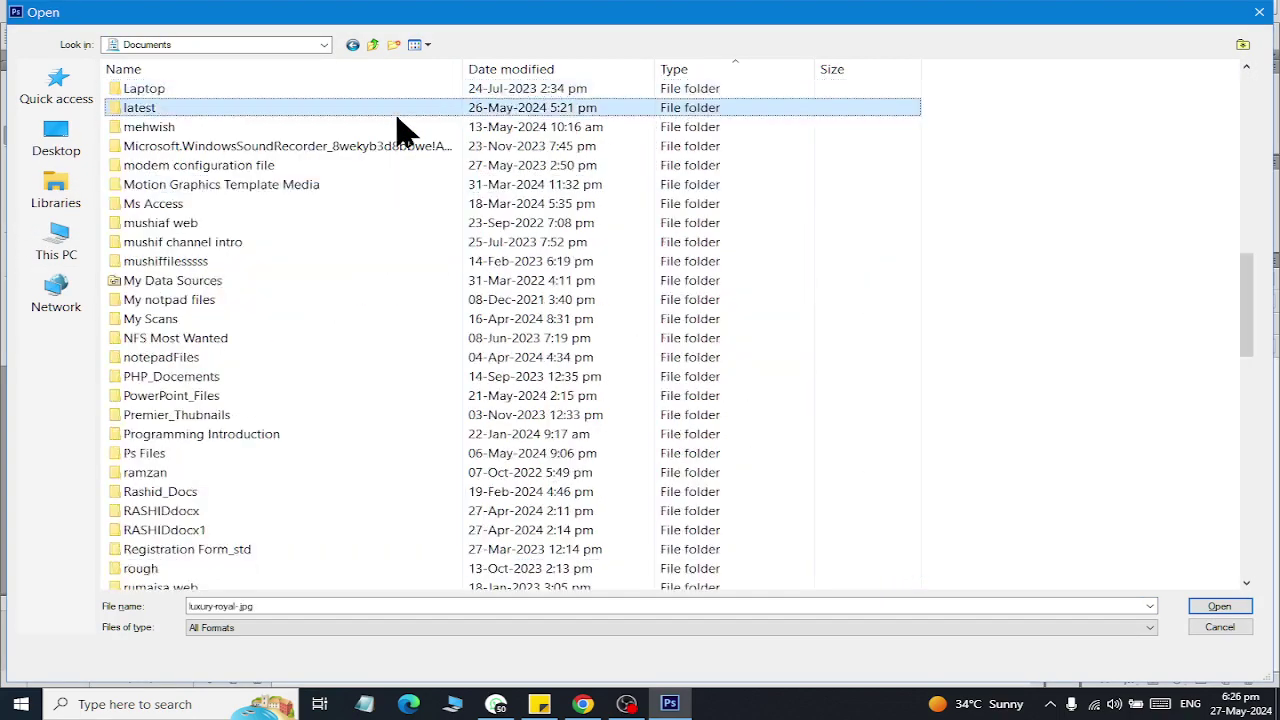
pyautogui.press('Return')
pyautogui.scroll(-3, 420, 250)
pyautogui.scroll(-2, 424, 296)
pyautogui.scroll(2, 424, 296)
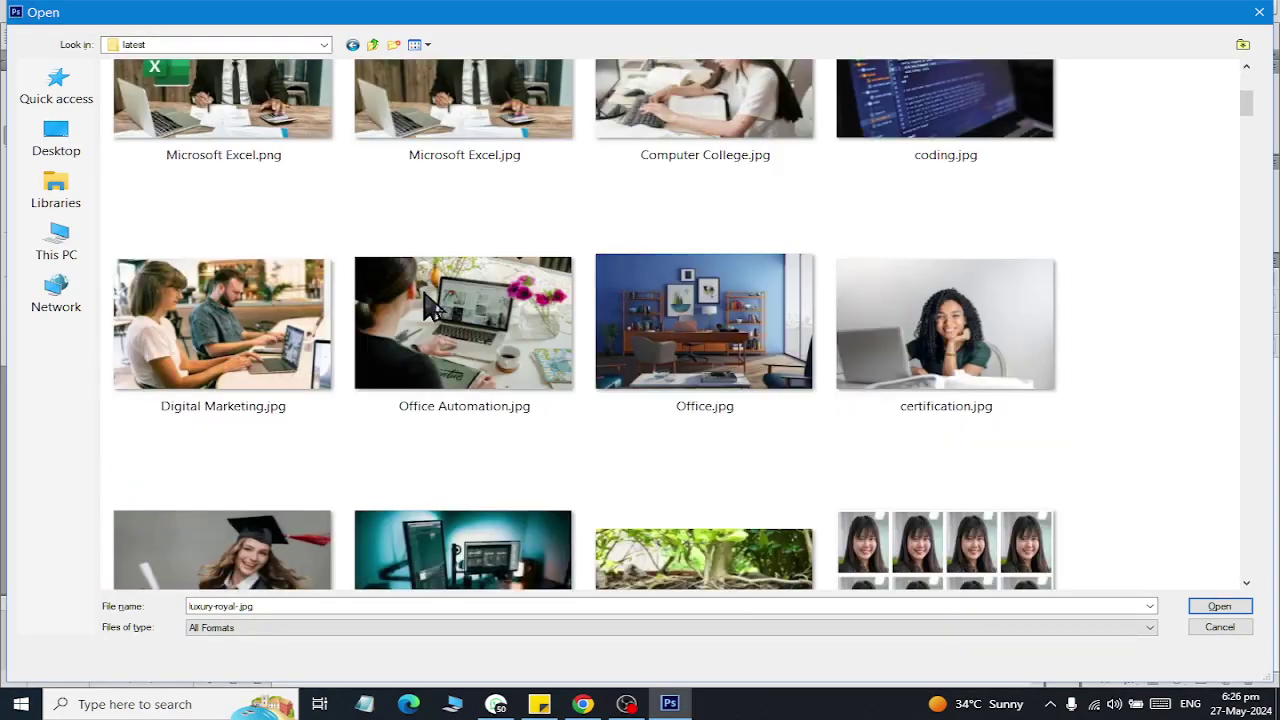
pyautogui.doubleClick(686, 370)
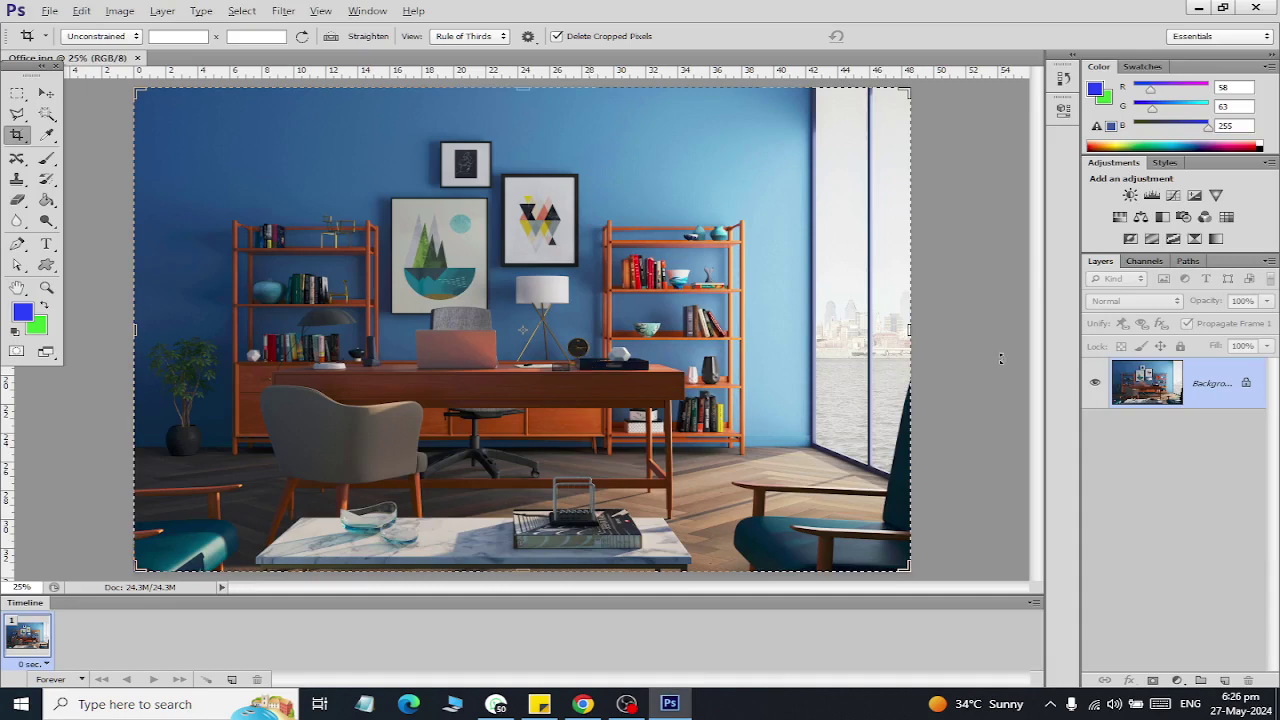
# Convert the Background into Layer 0, then crop the photo and undo the crop.
pyautogui.doubleClick(1246, 383)
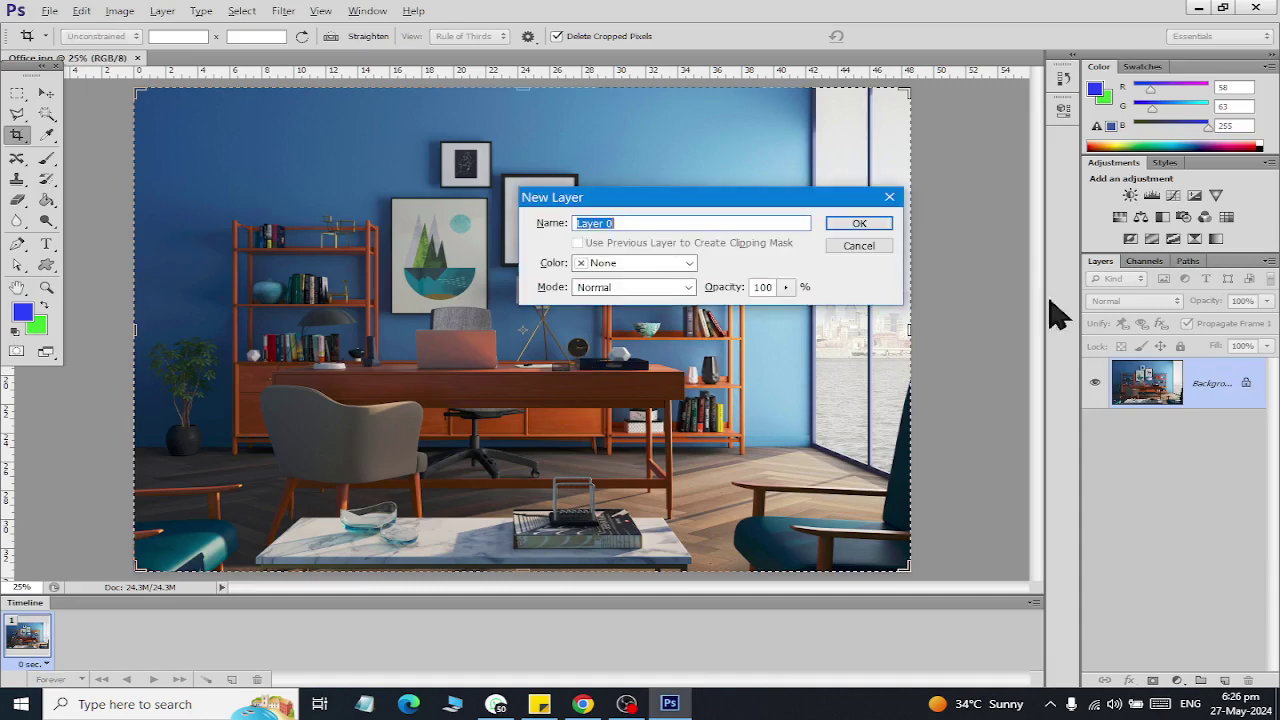
pyautogui.click(866, 222)
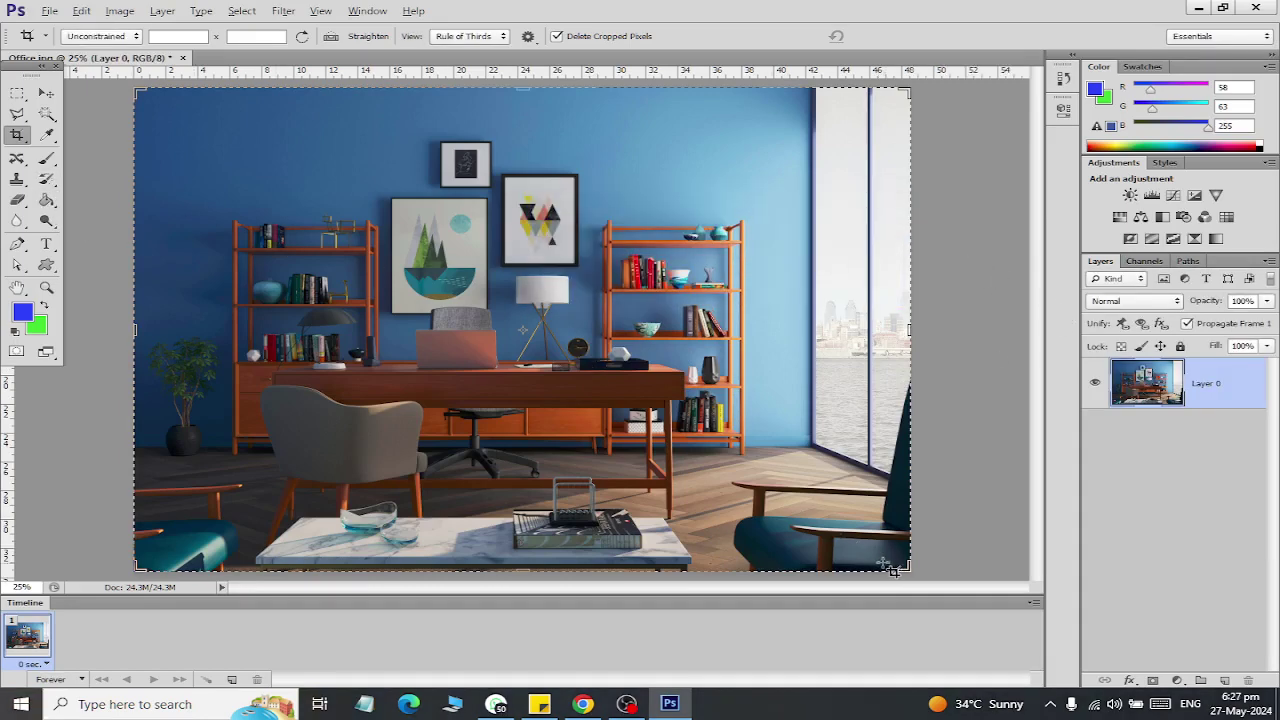
pyautogui.moveTo(903, 566); pyautogui.dragTo(828, 518)
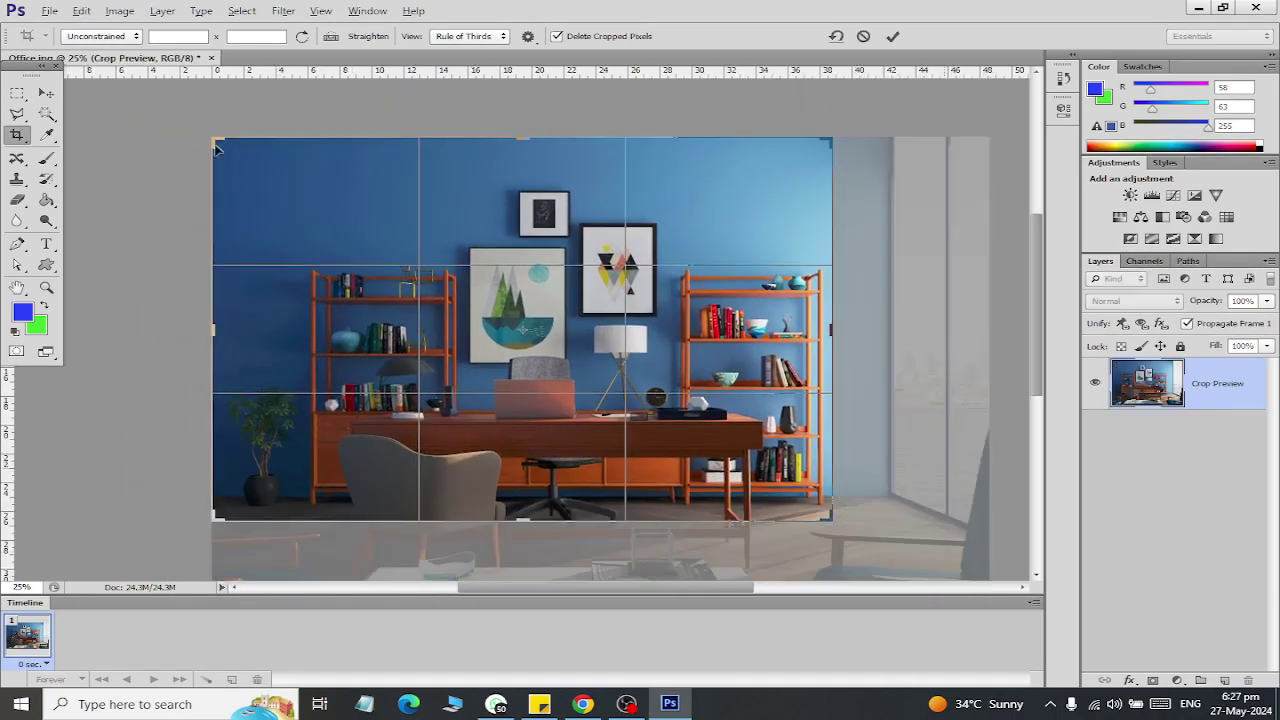
pyautogui.moveTo(216, 148)
pyautogui.mouseDown()
pyautogui.moveTo(250, 173)
pyautogui.moveTo(251, 158)
pyautogui.mouseUp()
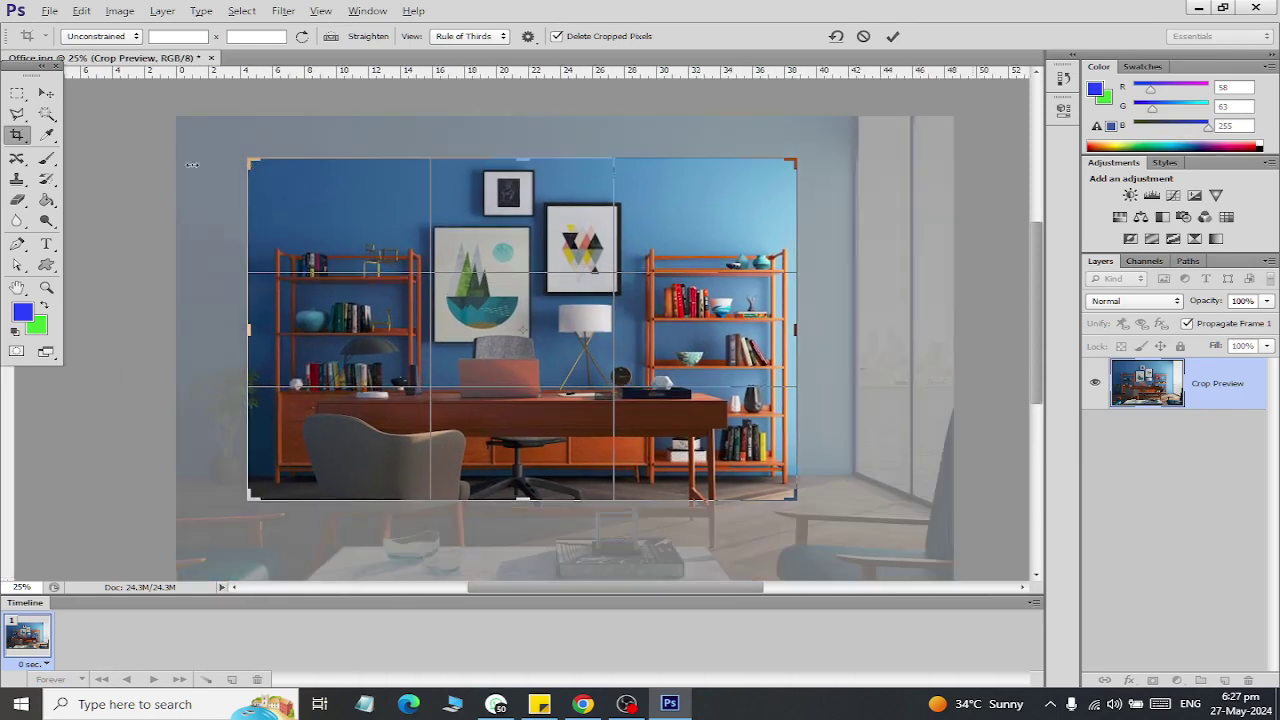
pyautogui.click(46, 92)
pyautogui.click(562, 272)
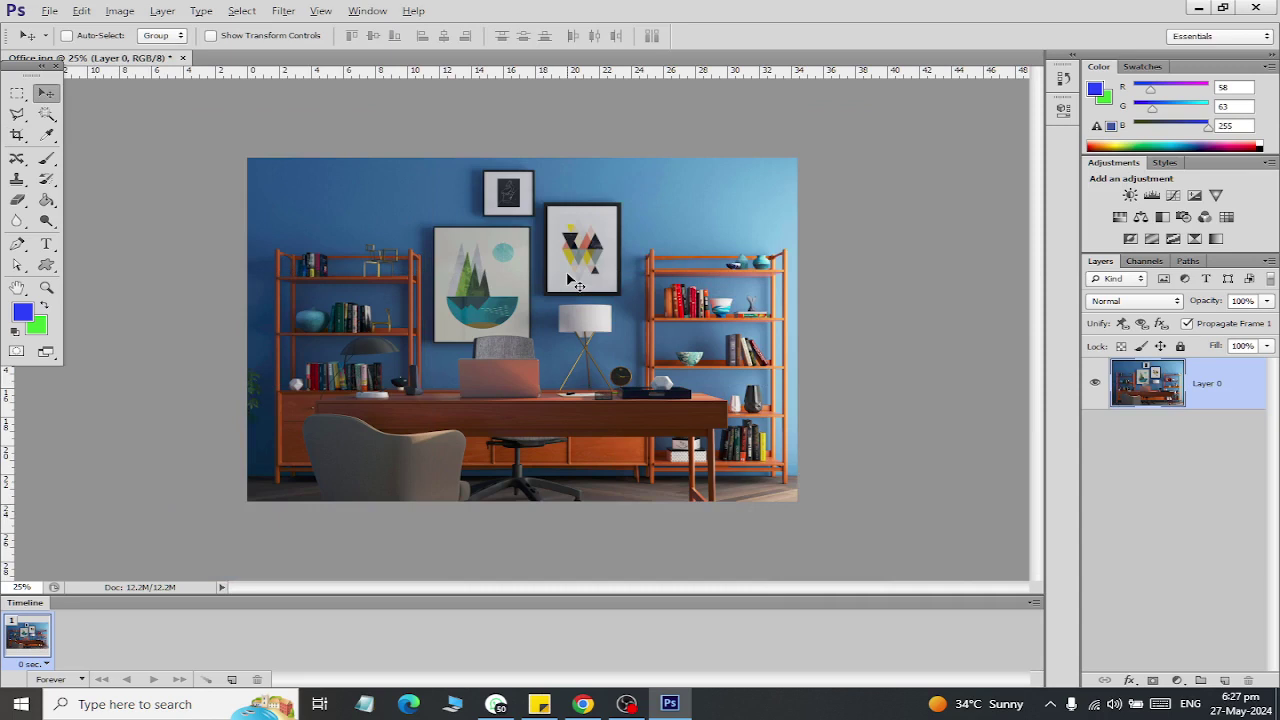
pyautogui.hotkey('ctrl', 'z')
pyautogui.click(18, 135)
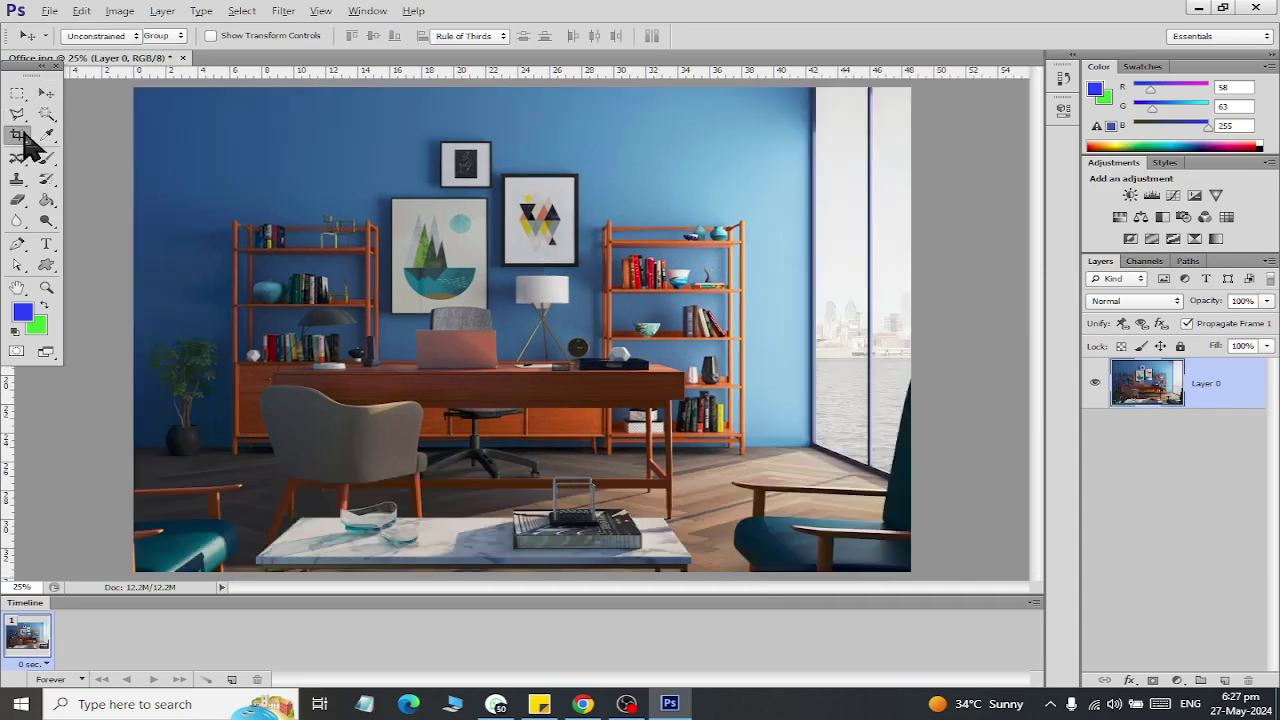
pyautogui.click(105, 147)
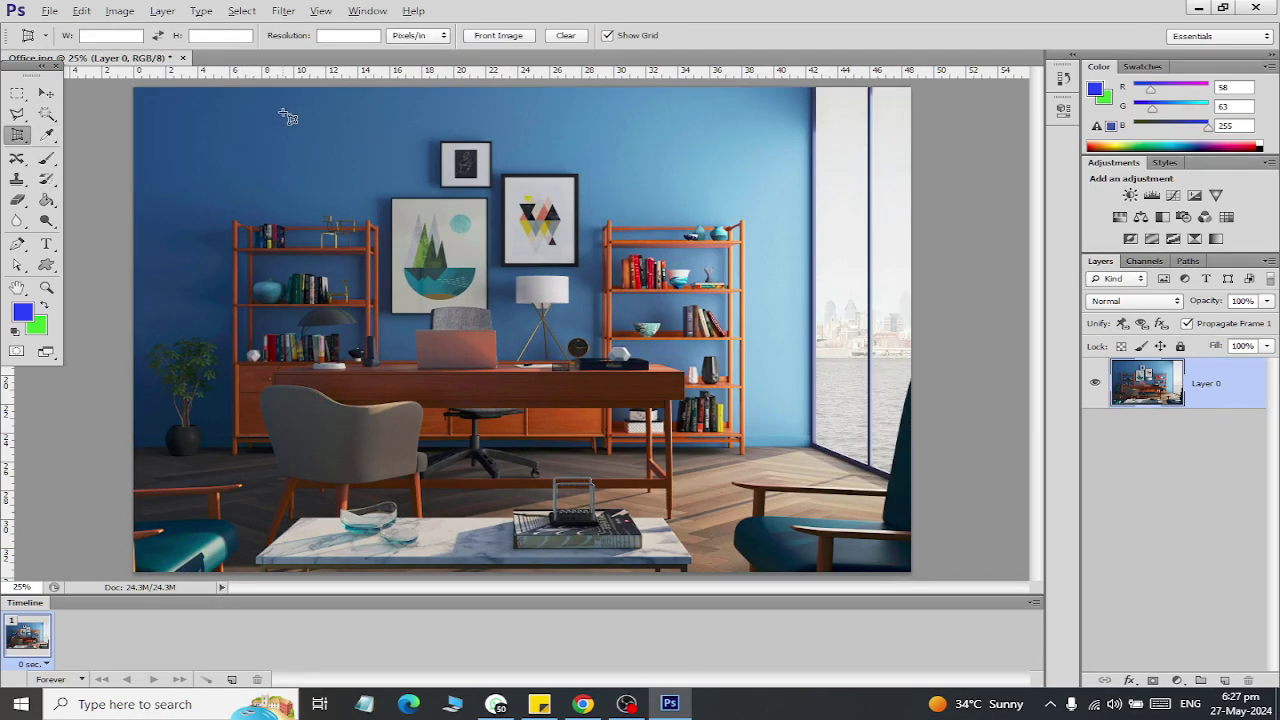
pyautogui.click(283, 113)
pyautogui.click(167, 533)
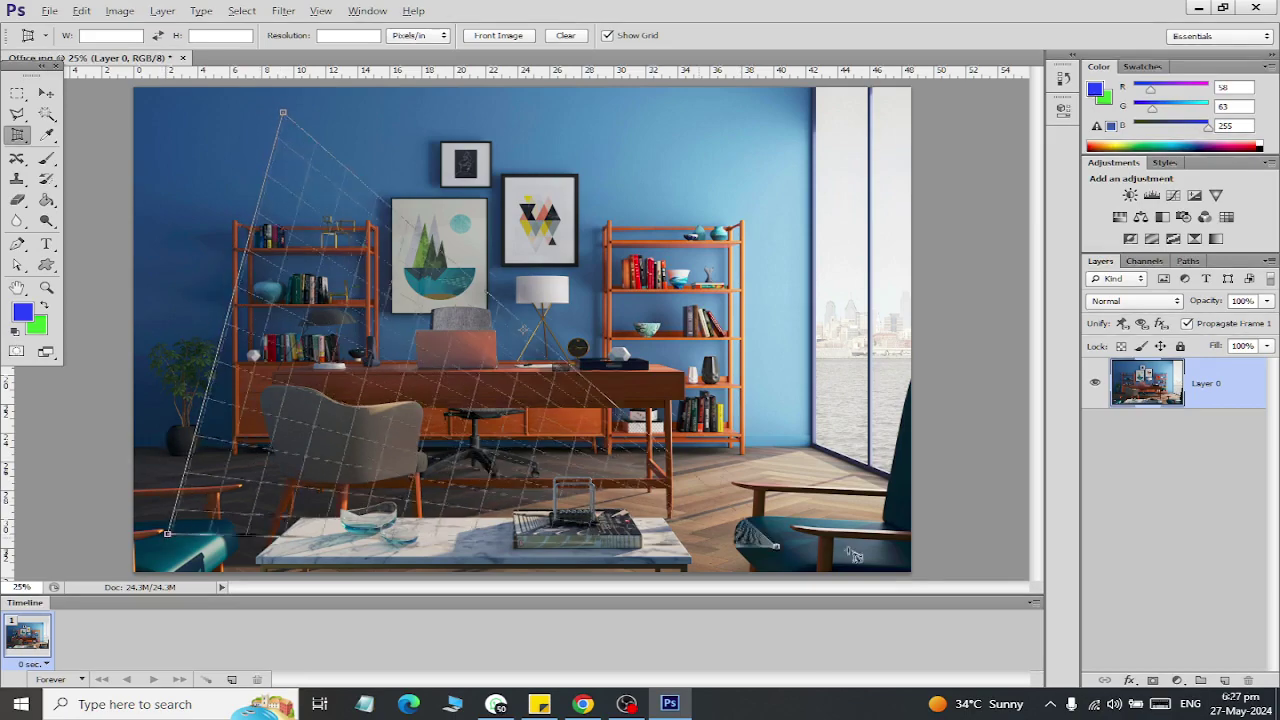
pyautogui.click(840, 518)
pyautogui.click(646, 172)
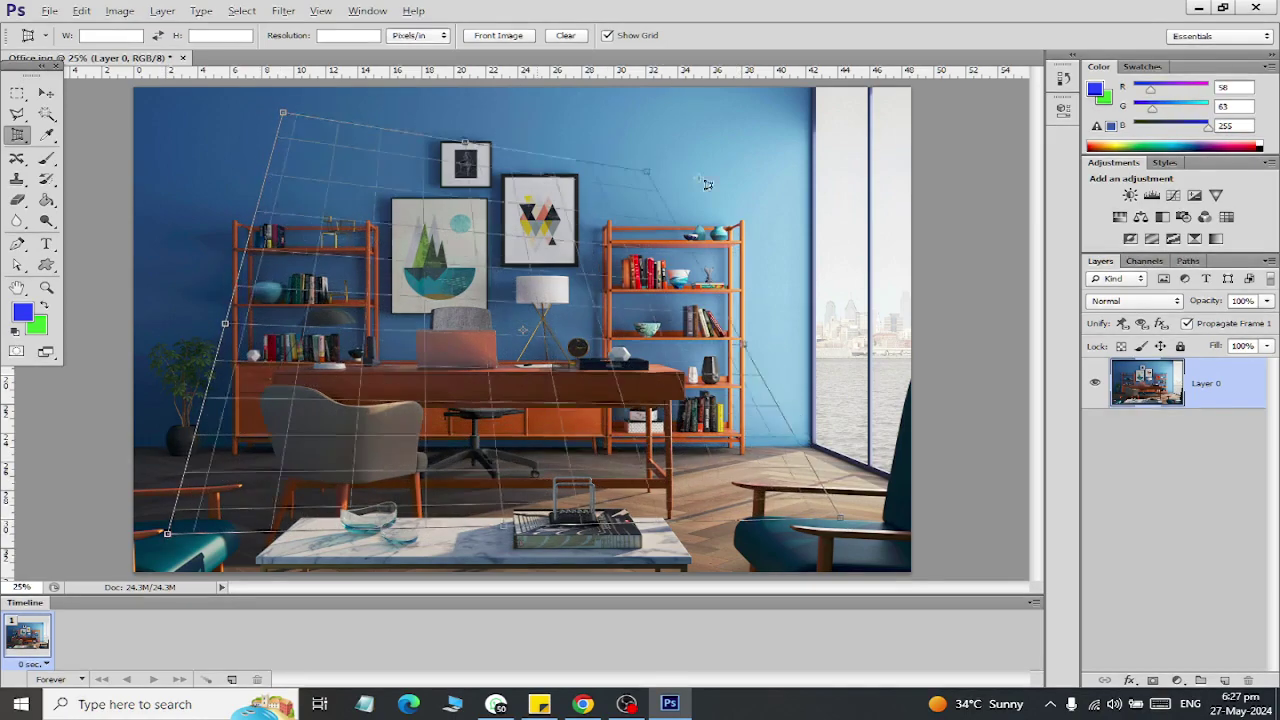
pyautogui.moveTo(646, 172); pyautogui.dragTo(680, 113)
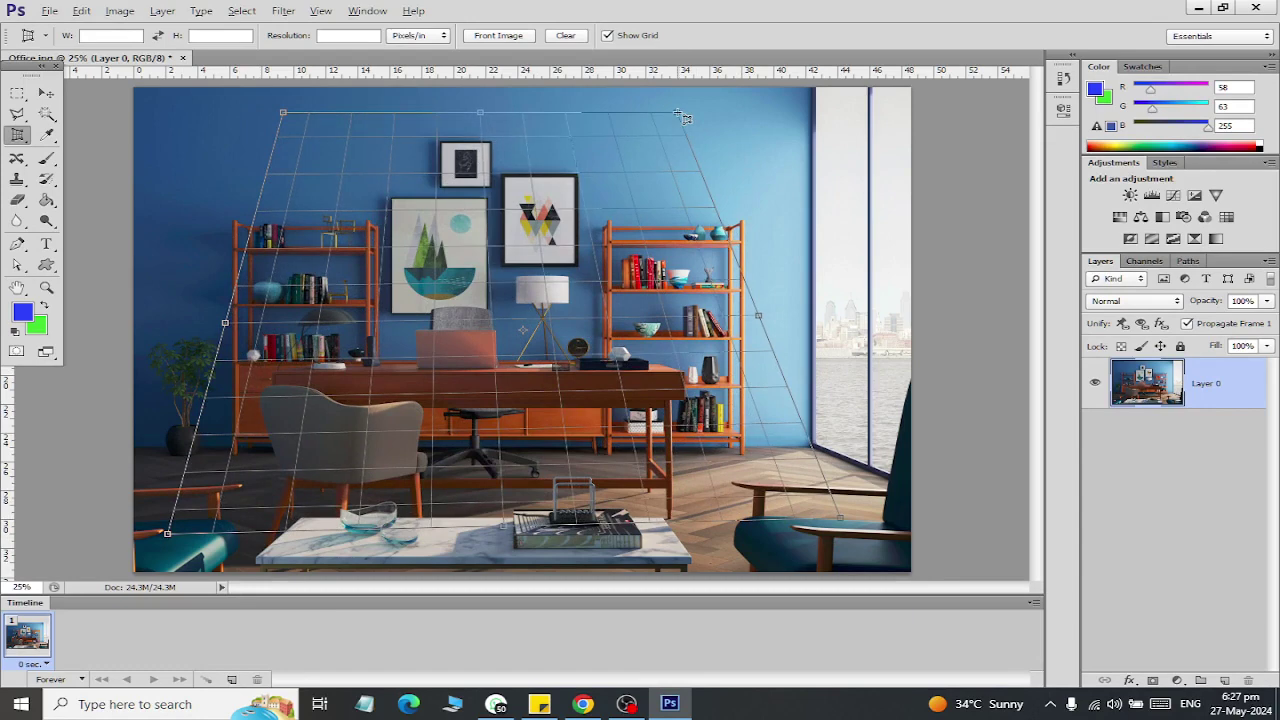
pyautogui.click(47, 93)
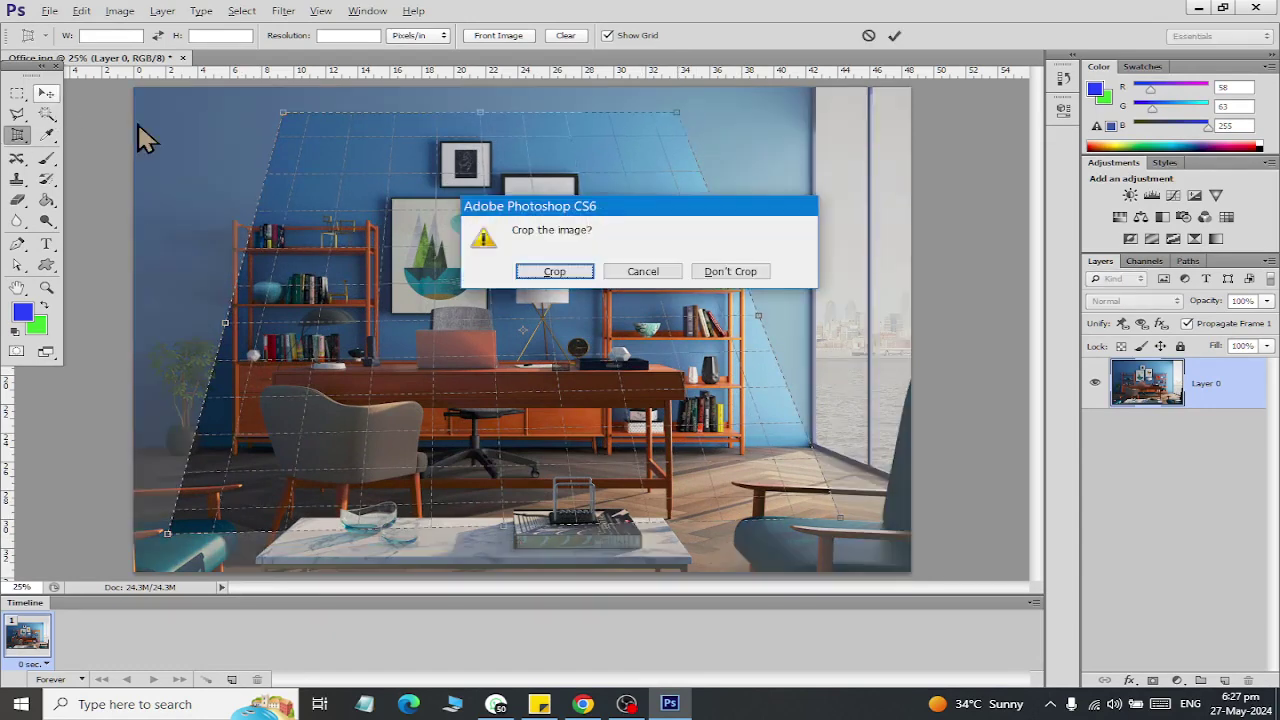
pyautogui.click(554, 272)
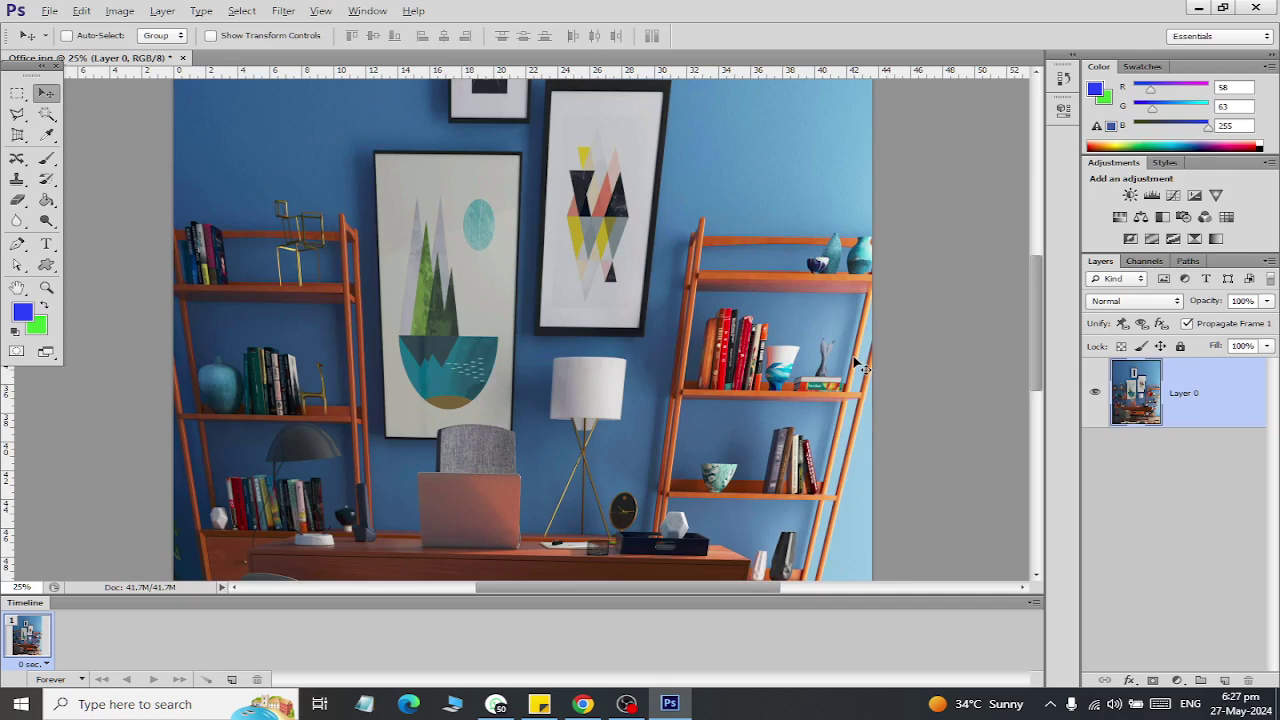
pyautogui.hotkey('ctrl', 'z')
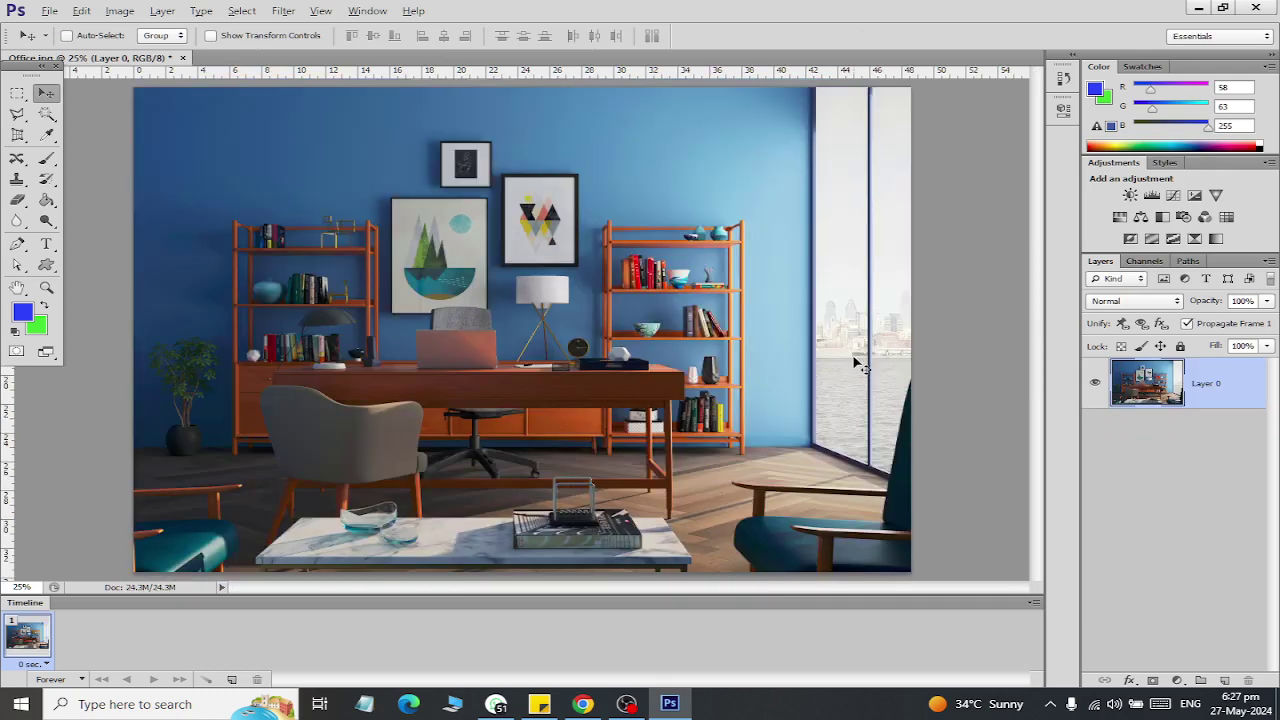
# Close Office.jpg without saving and open img (9).jpg from the latest folder.
pyautogui.press('w')
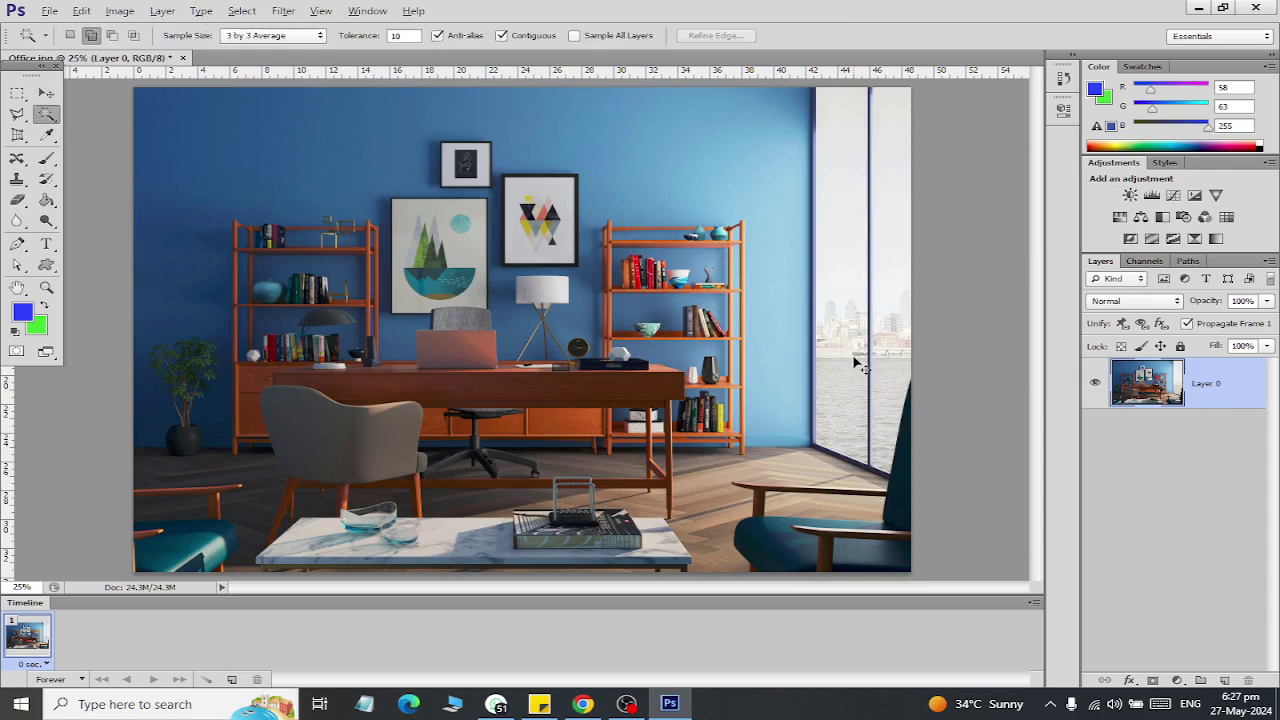
pyautogui.hotkey('ctrl', 'w')
pyautogui.press('n')
pyautogui.hotkey('ctrl', 'o')
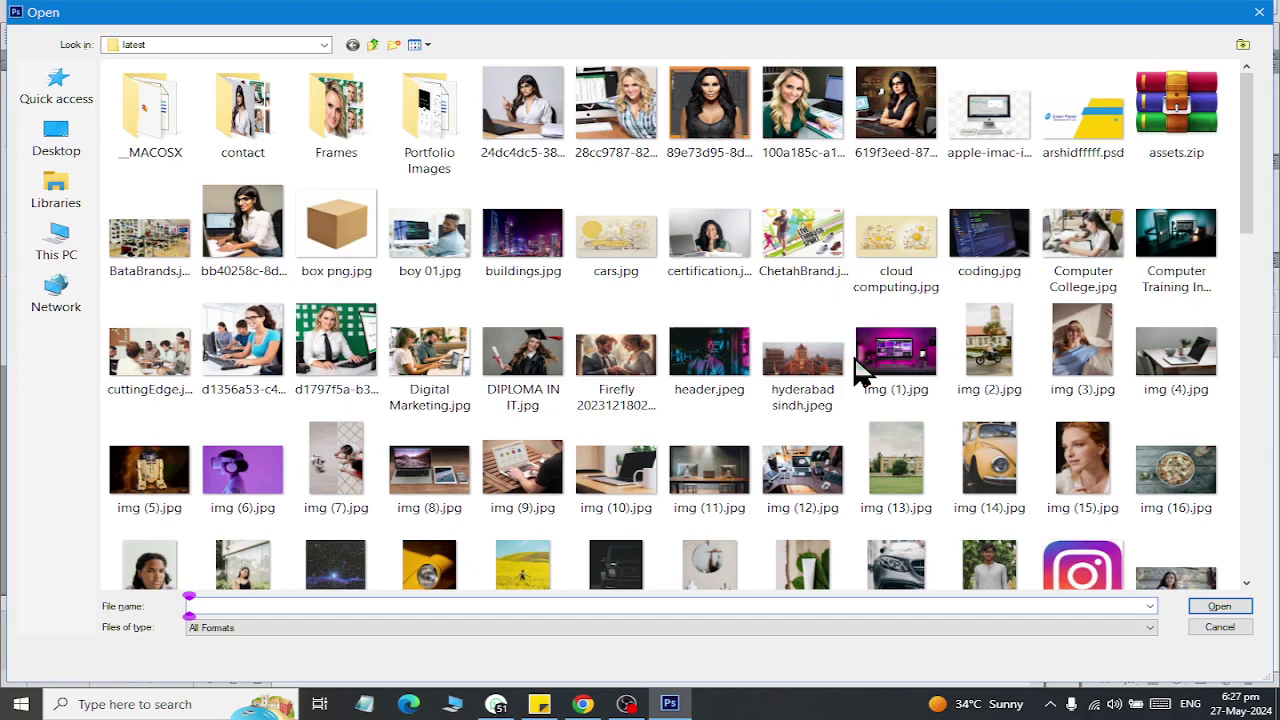
pyautogui.click(858, 366)
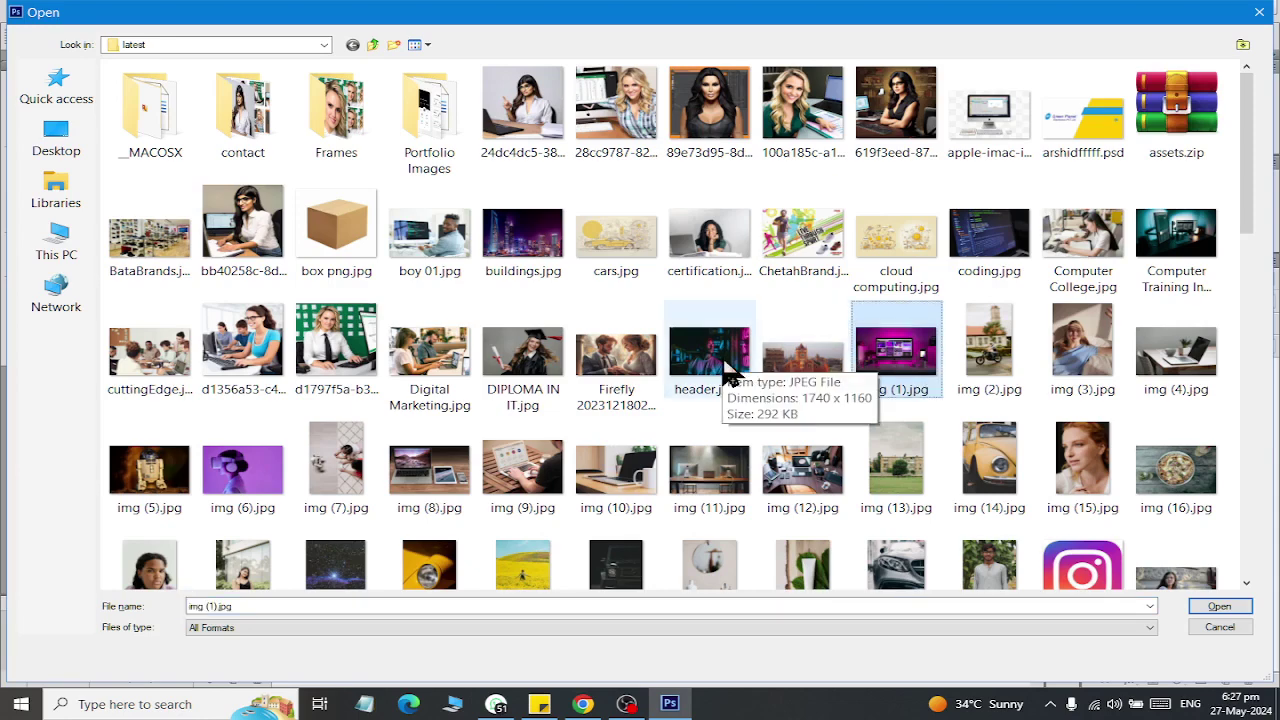
pyautogui.scroll(-1, 729, 371)
pyautogui.doubleClick(490, 305)
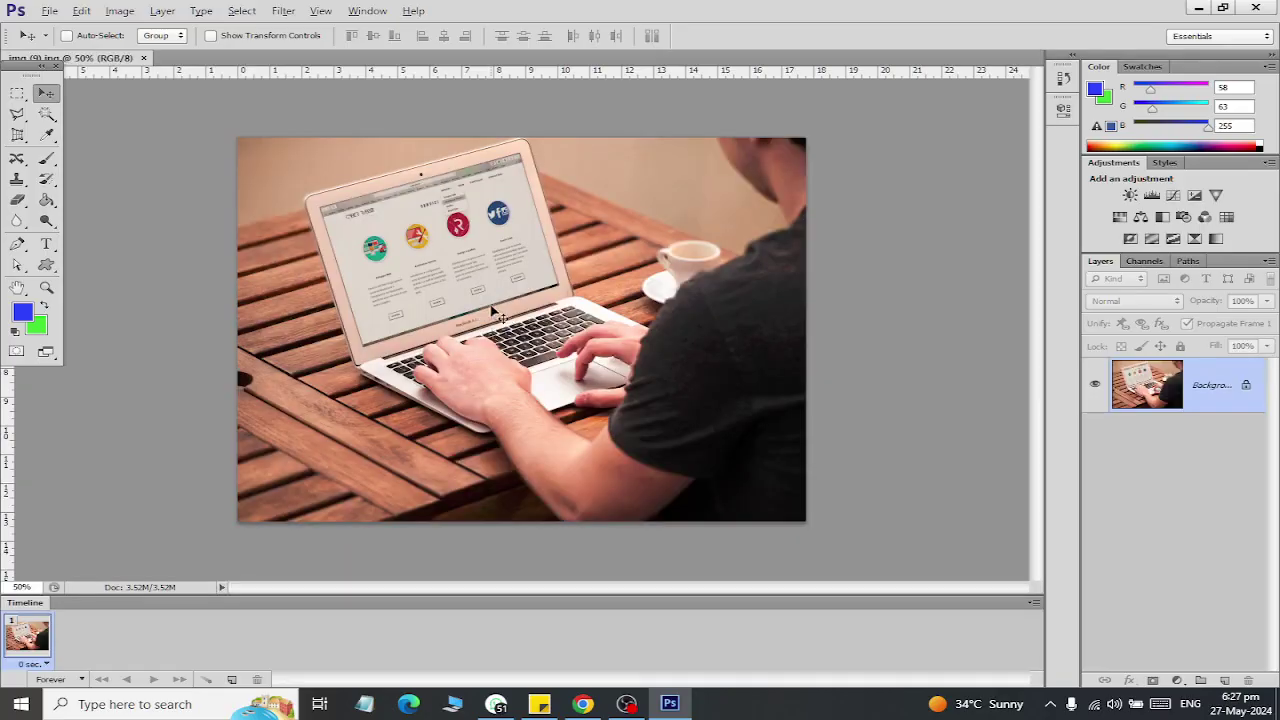
# Unlock the laptop photo's Background as Layer 0 and choose the Perspective Crop Tool.
pyautogui.doubleClick(1245, 388)
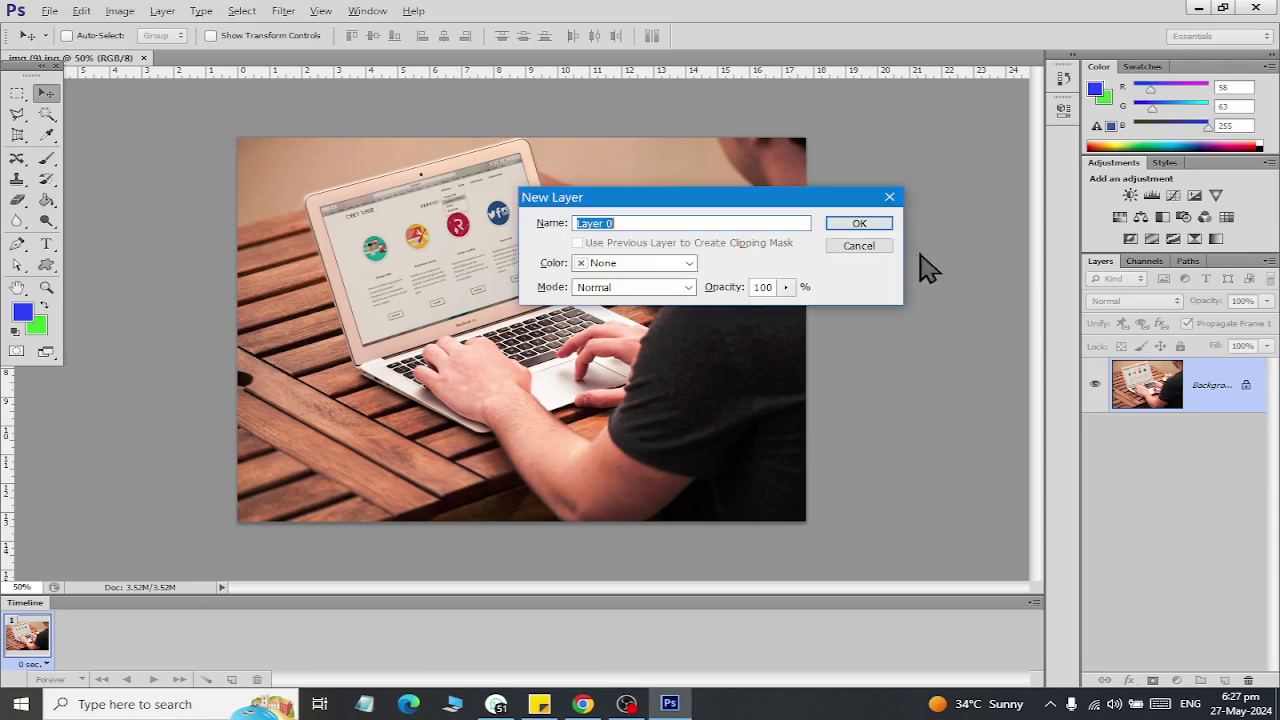
pyautogui.click(857, 224)
pyautogui.click(17, 135)
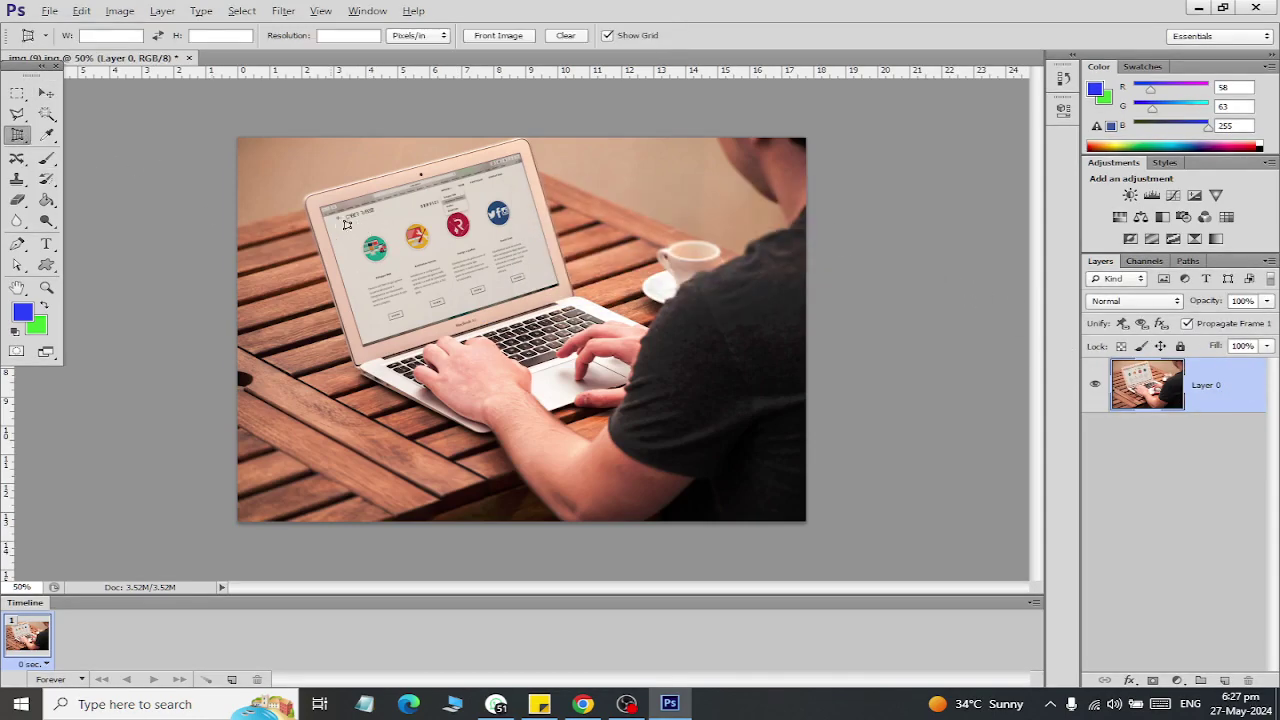
pyautogui.scroll(1, 329, 213)
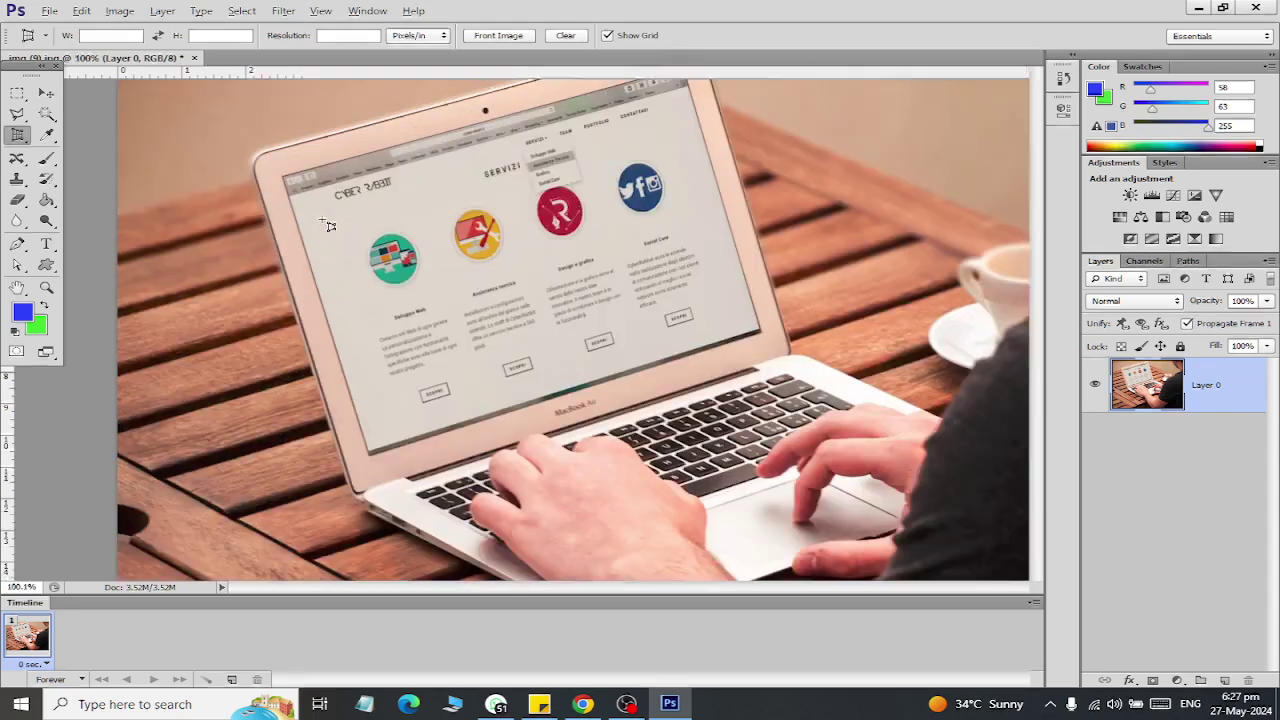
pyautogui.scroll(1, 329, 213)
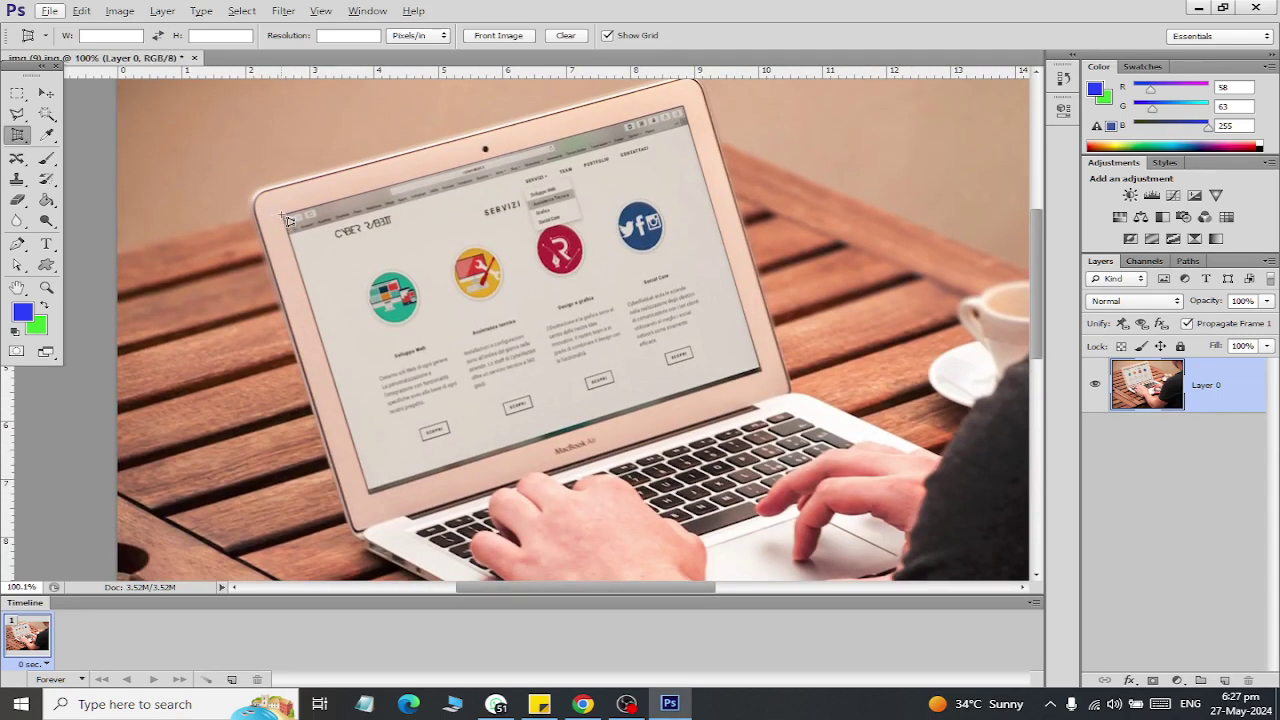
# Perspective-crop to the laptop screen's four corners and confirm the crop.
pyautogui.moveTo(283, 218); pyautogui.dragTo(691, 113)
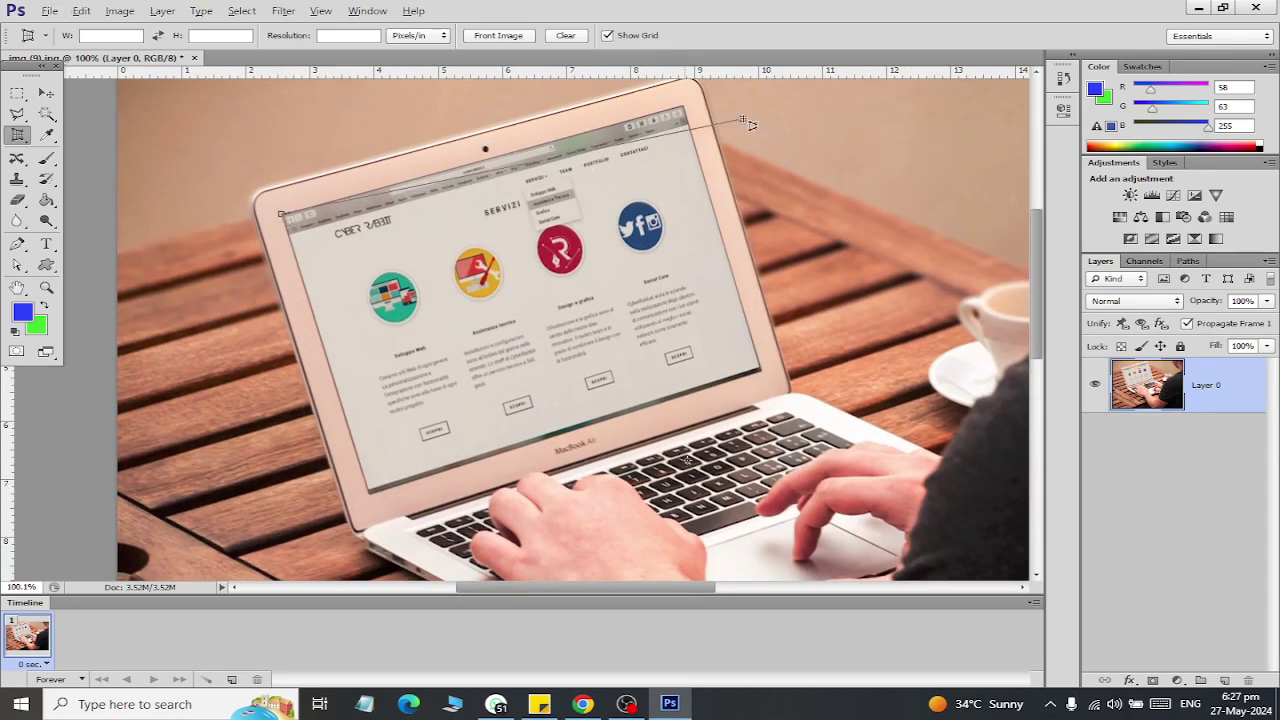
pyautogui.click(684, 106)
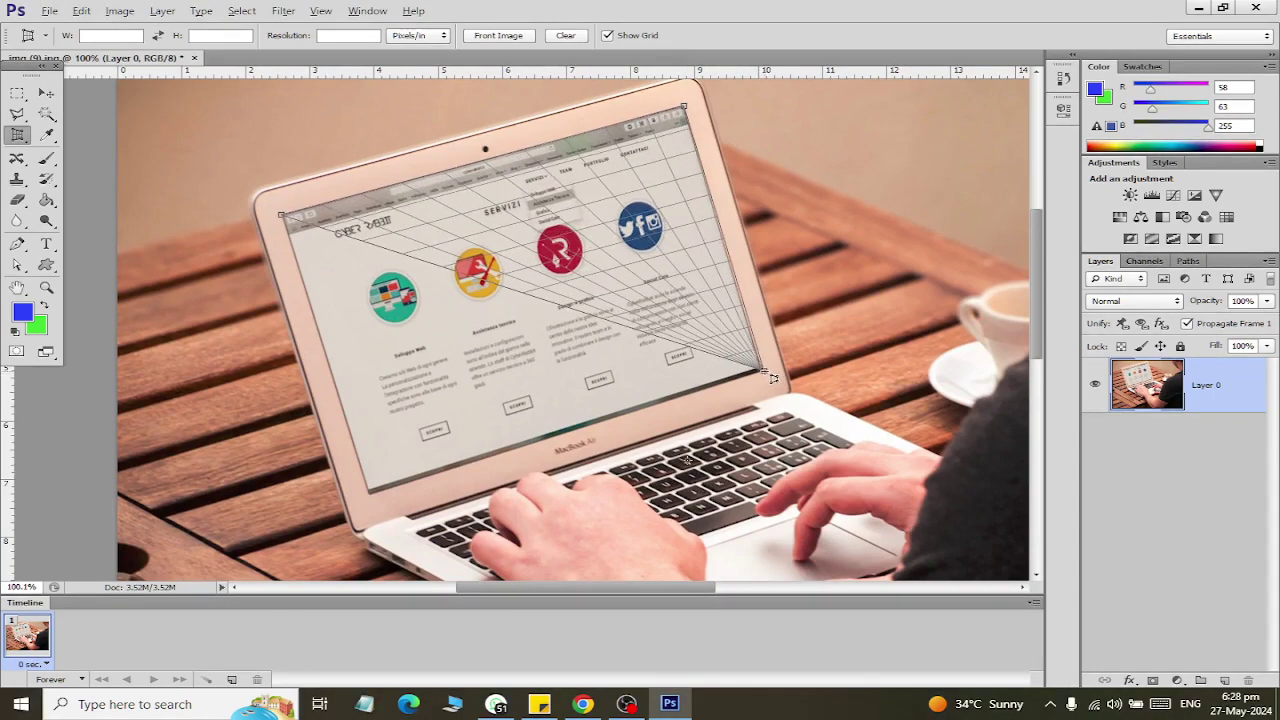
pyautogui.click(763, 370)
pyautogui.click(369, 499)
pyautogui.moveTo(379, 507); pyautogui.dragTo(374, 497)
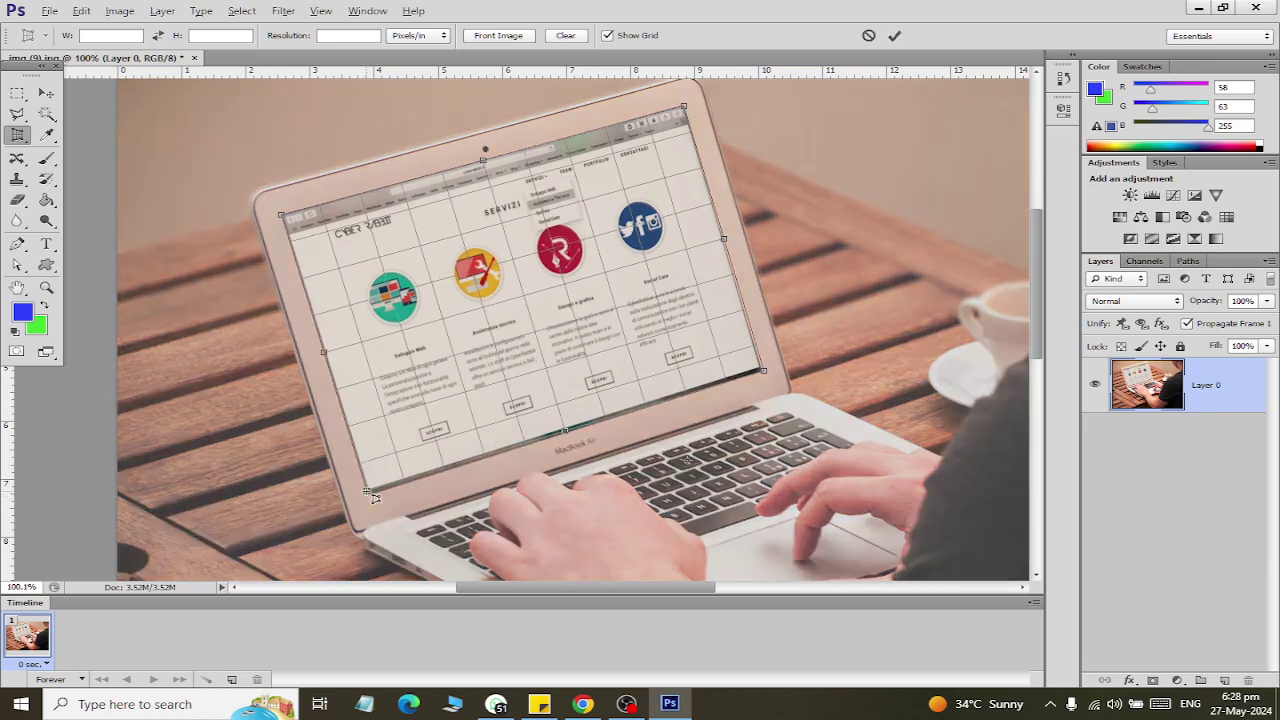
pyautogui.click(46, 93)
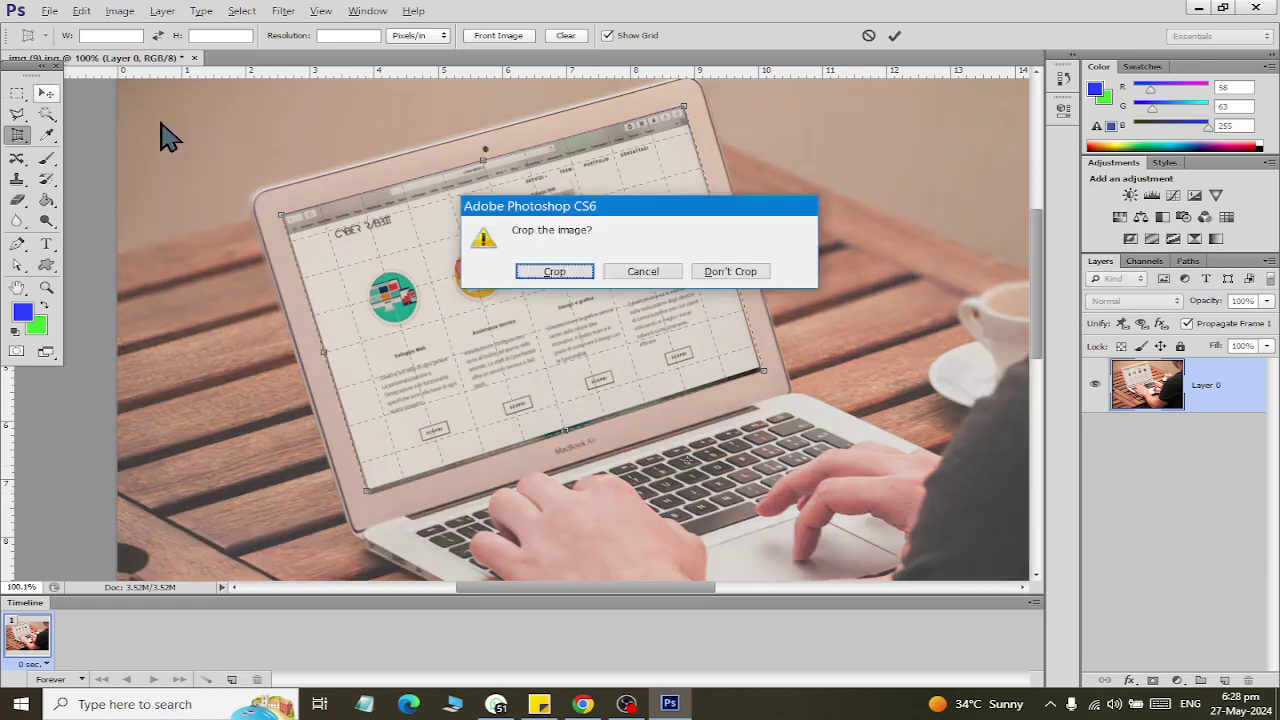
pyautogui.click(578, 275)
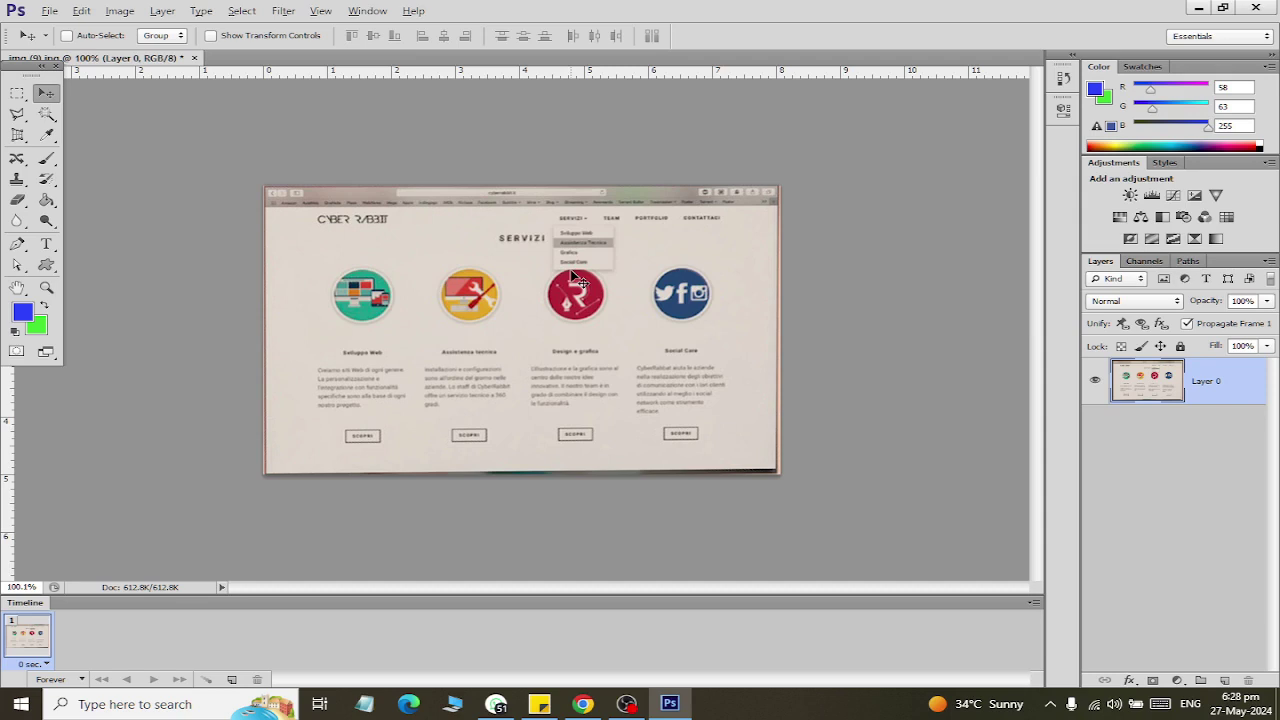
# Undo the perspective crop, restoring the full laptop photo.
pyautogui.hotkey('ctrl', 'z')
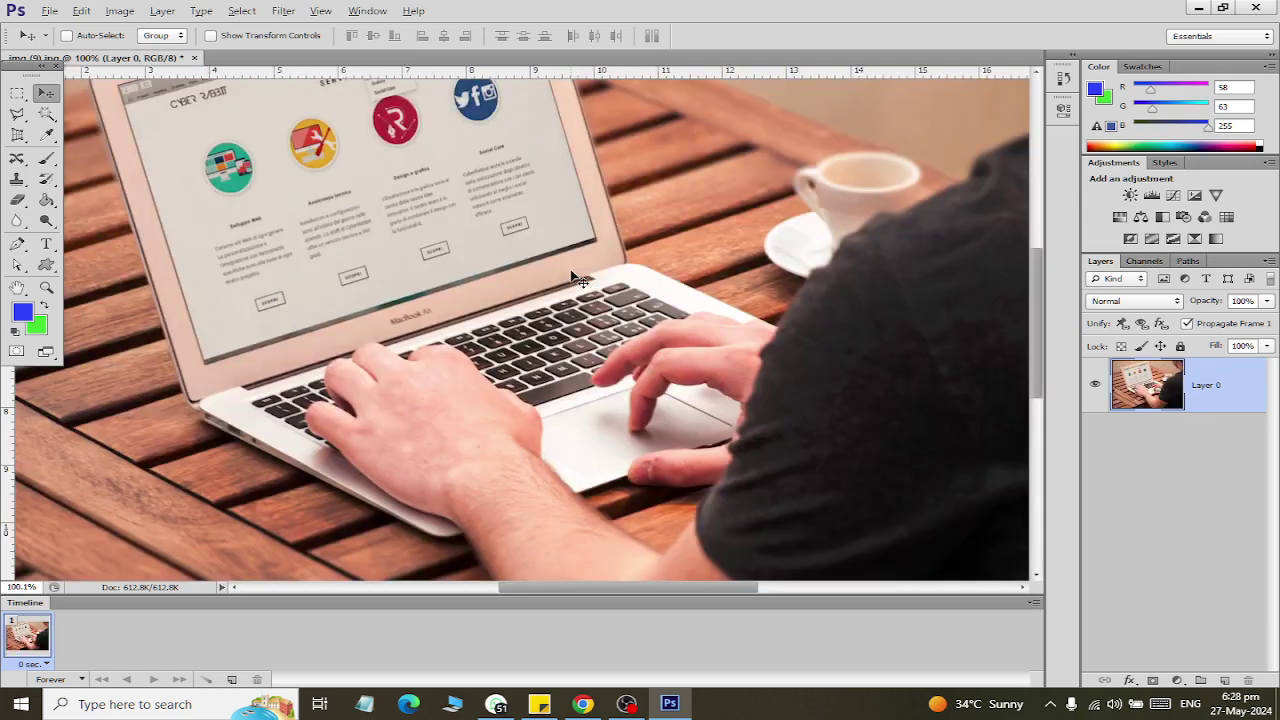
pyautogui.scroll(2, 300, 205)
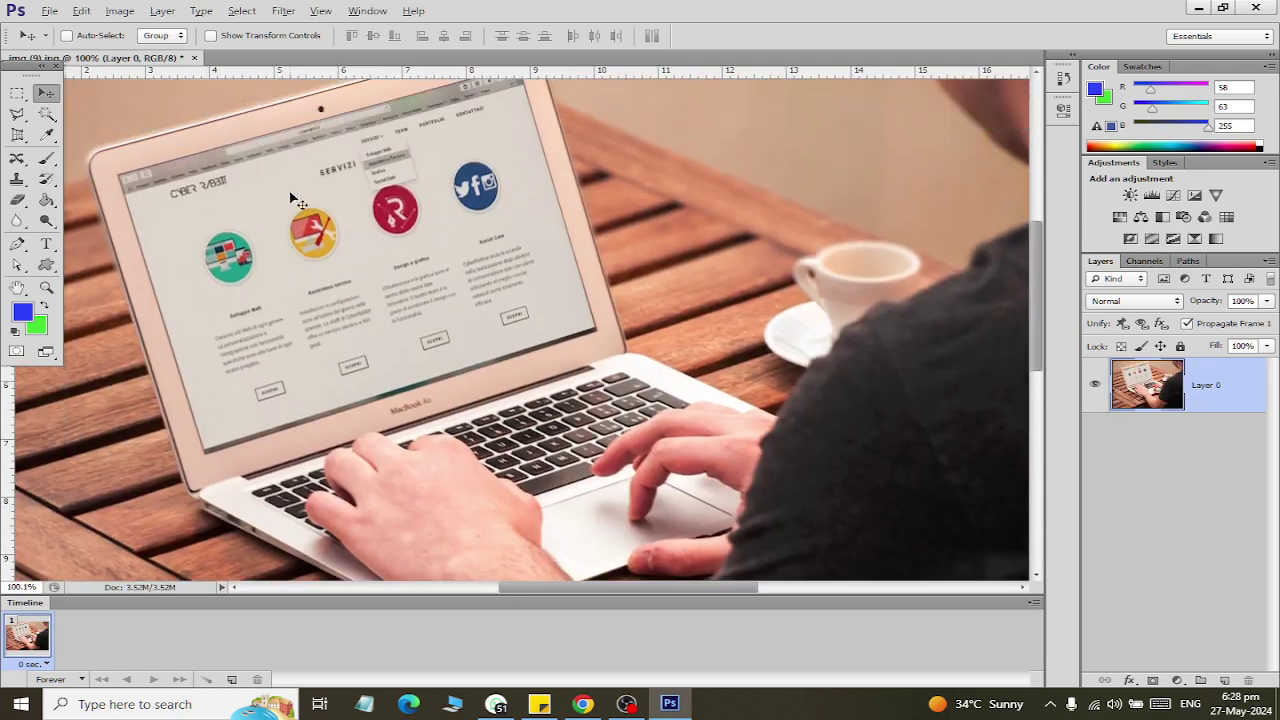
pyautogui.hotkey('ctrl', 'w')
pyautogui.click(703, 272)
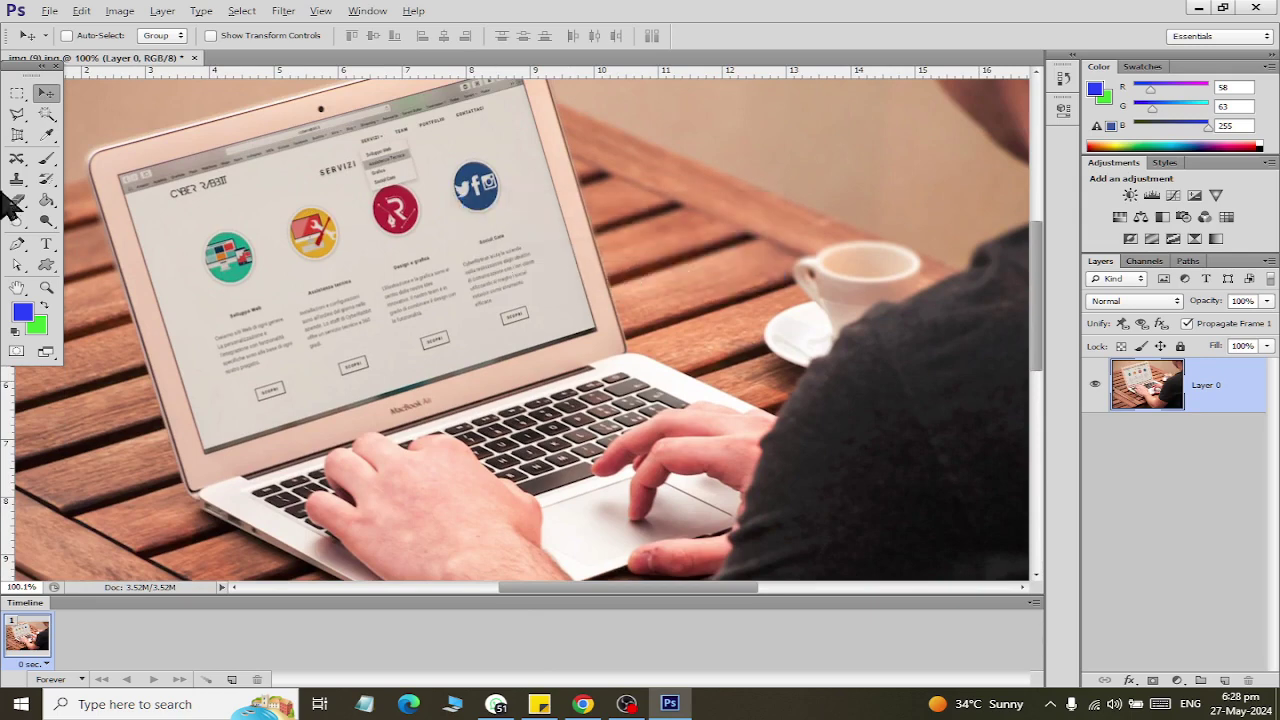
# Close the laptop photo, discarding its changes.
pyautogui.click(22, 135)
pyautogui.rightClick(22, 135)
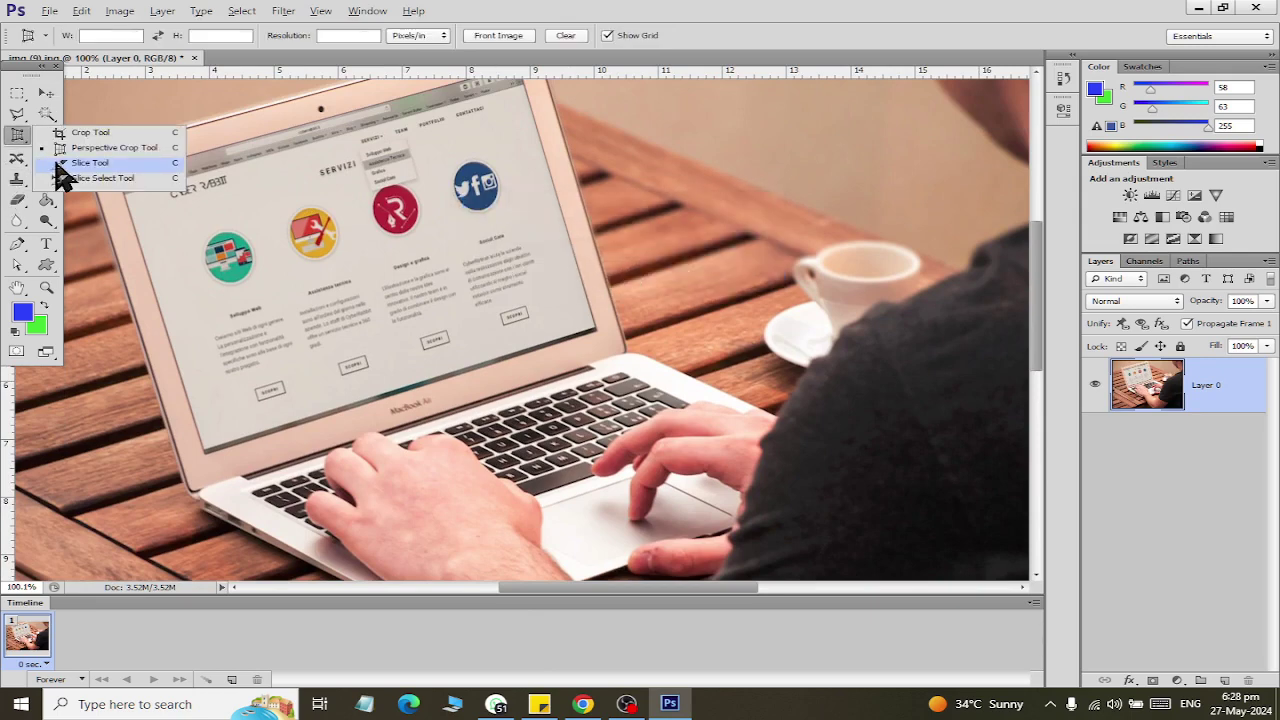
pyautogui.click(132, 75)
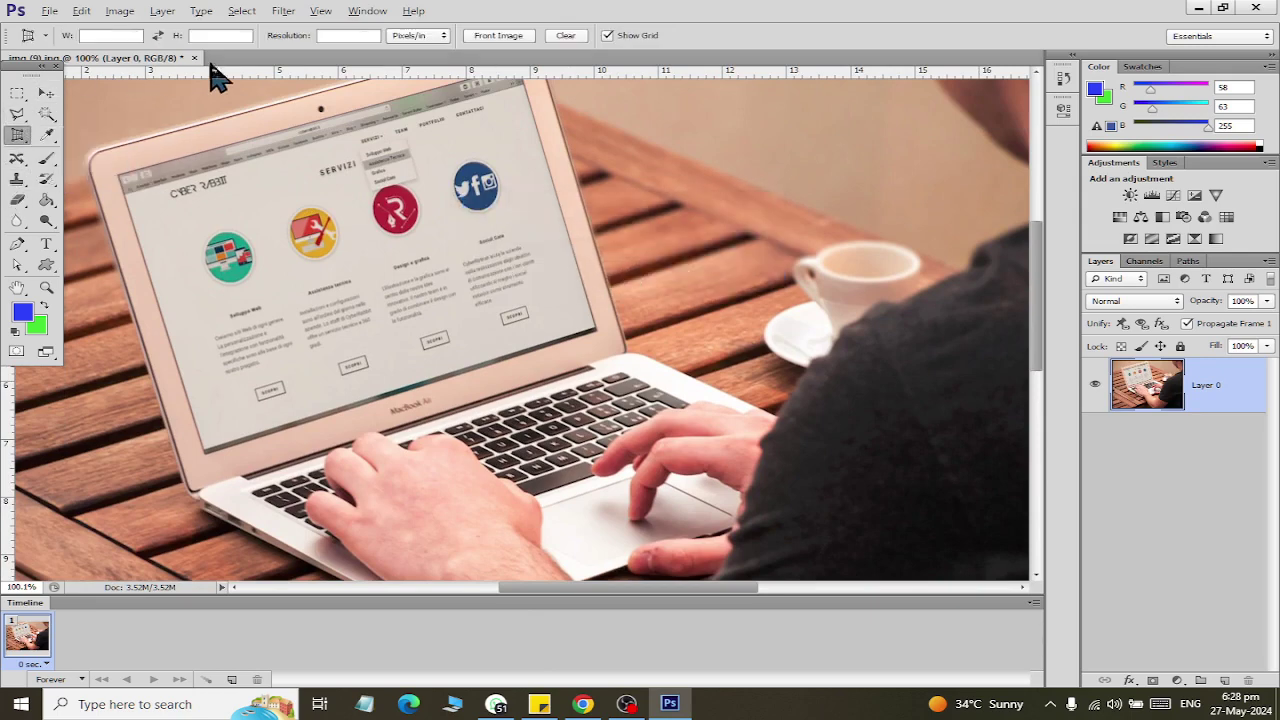
pyautogui.click(195, 58)
pyautogui.click(626, 272)
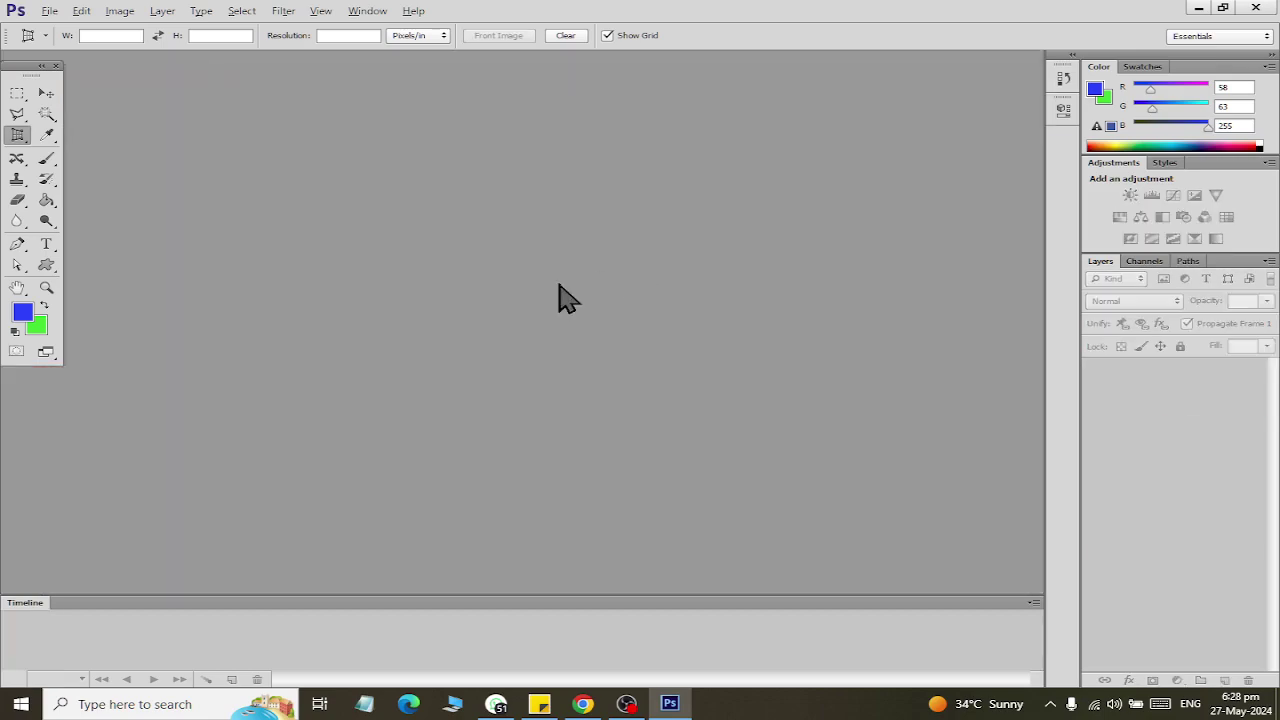
# Open Firefly 20231218025411.png from the latest folder.
pyautogui.doubleClick(558, 301)
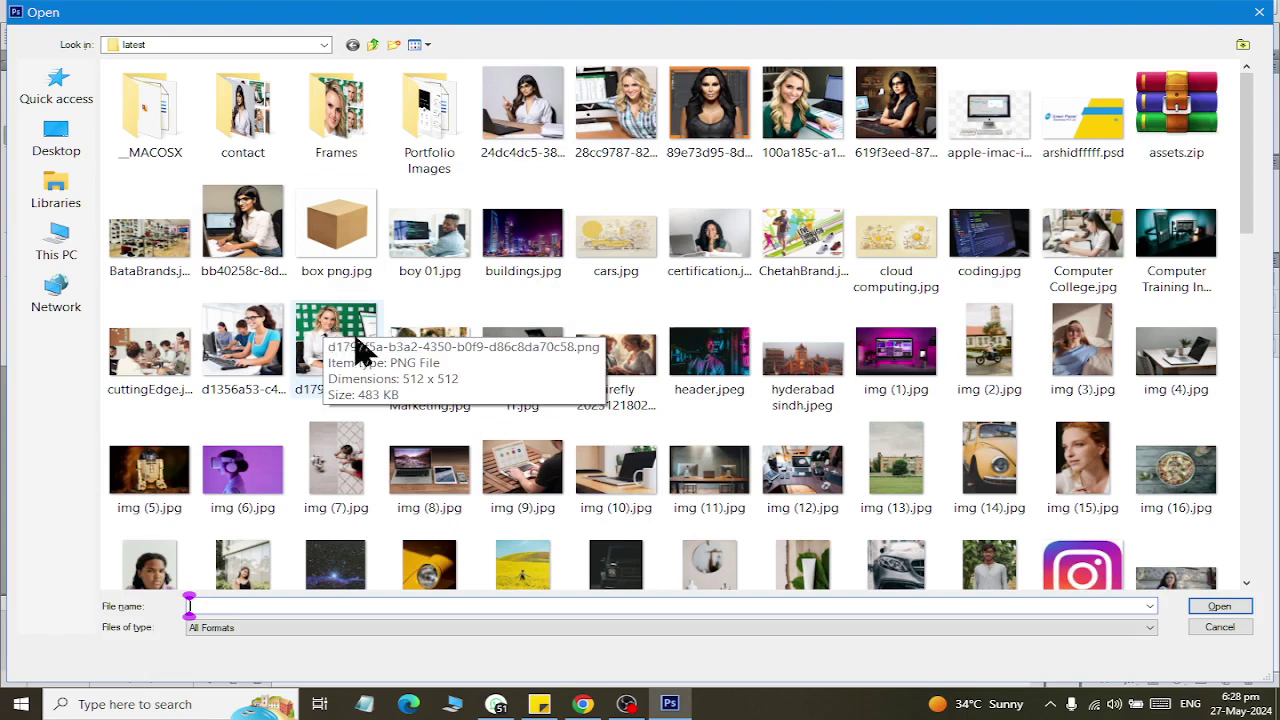
pyautogui.moveTo(616, 365)
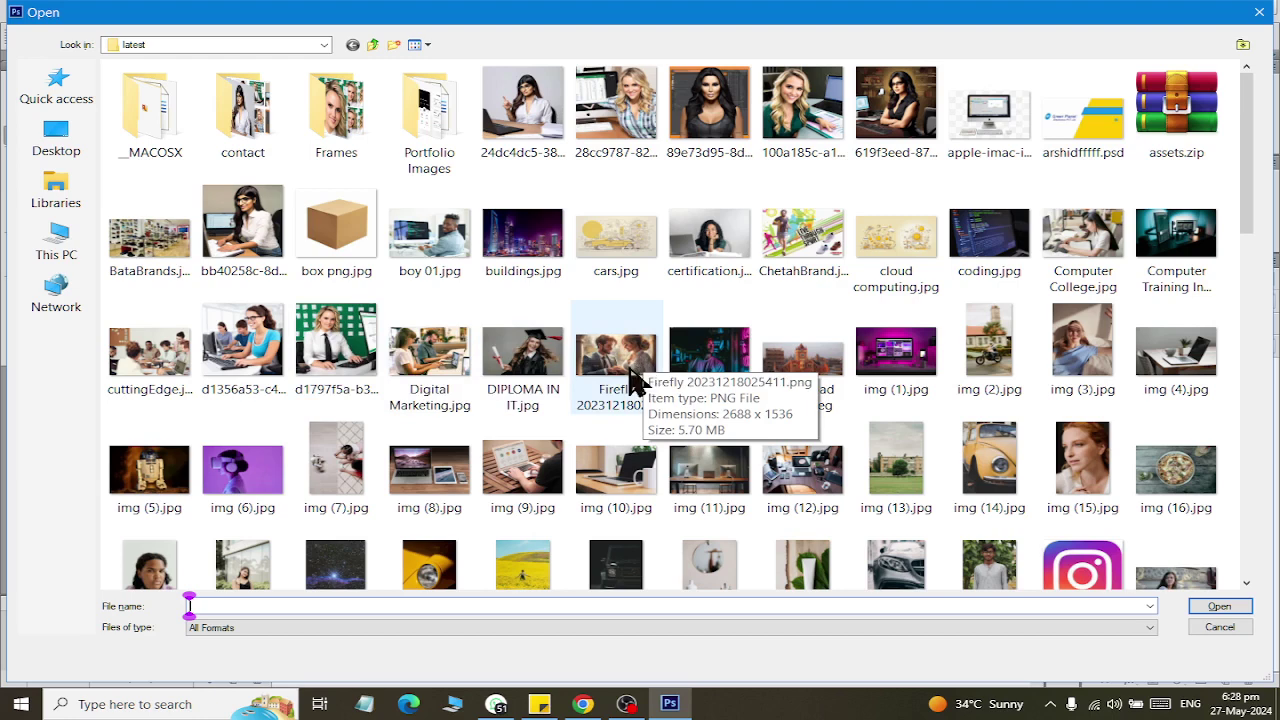
pyautogui.scroll(-3, 624, 390)
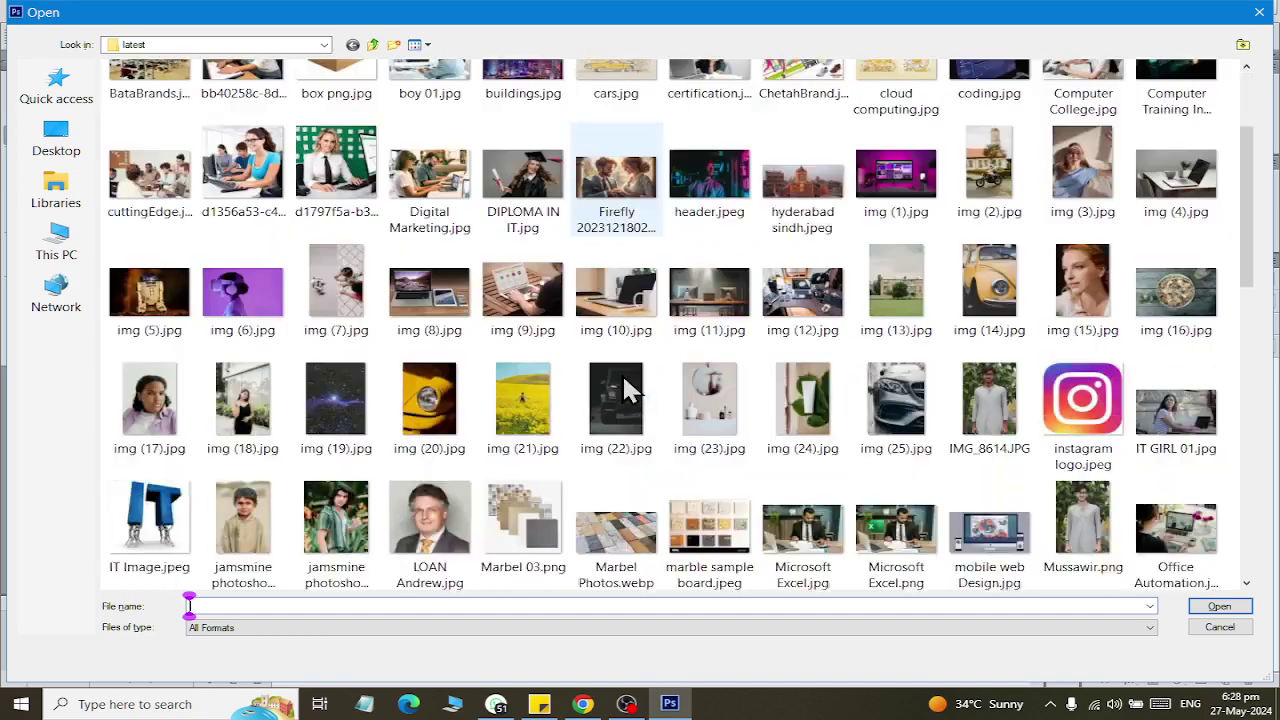
pyautogui.scroll(3, 646, 371)
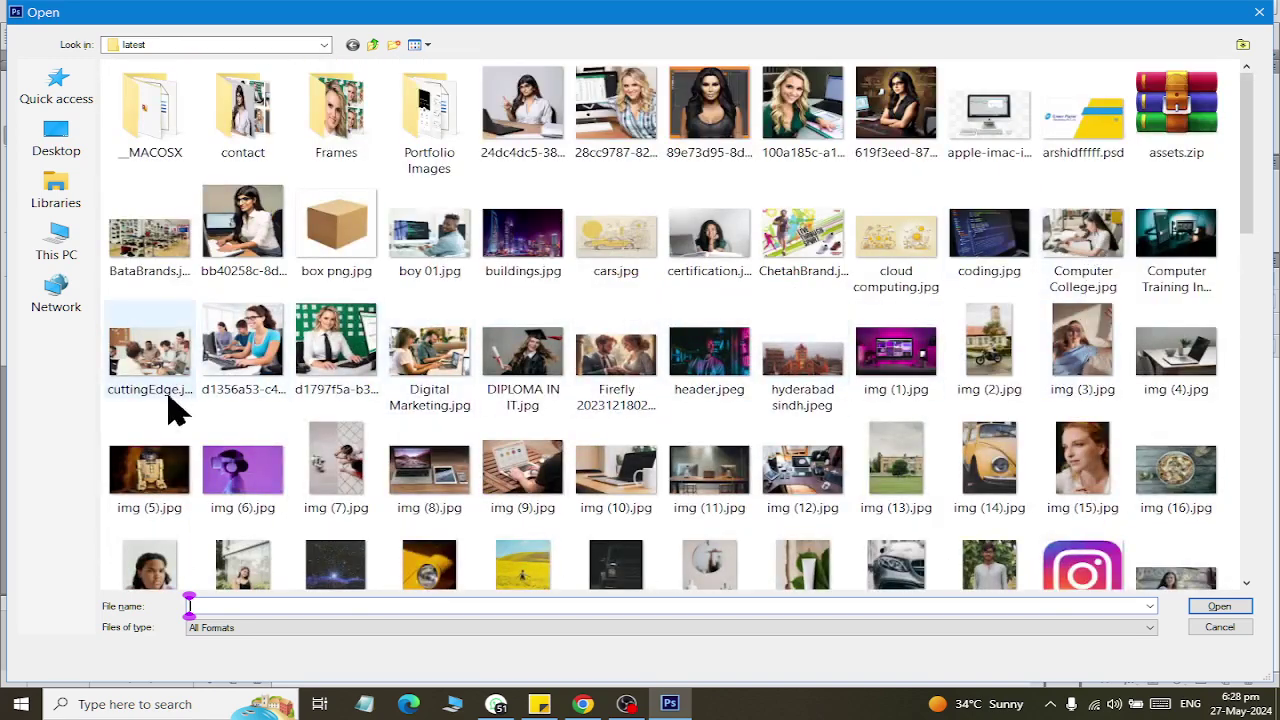
pyautogui.doubleClick(616, 355)
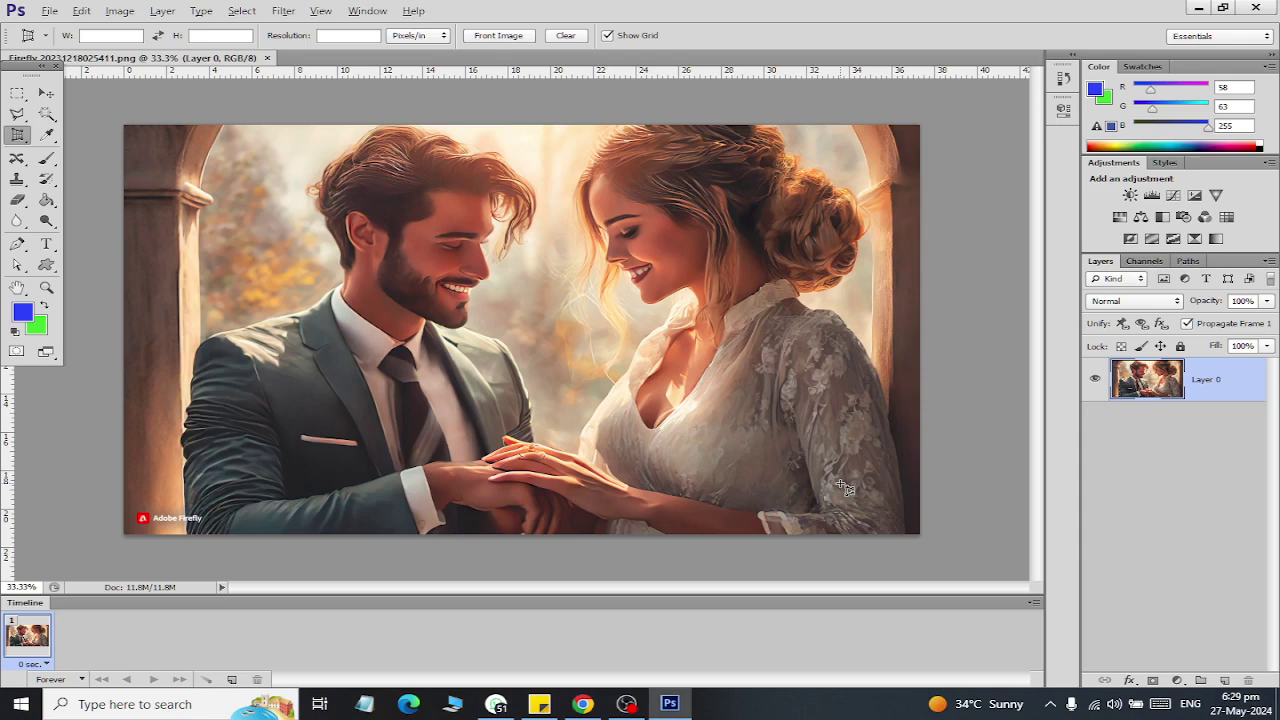
# With the Slice Tool, draw vertical slices over the left side, the man, and the woman.
pyautogui.rightClick(17, 135)
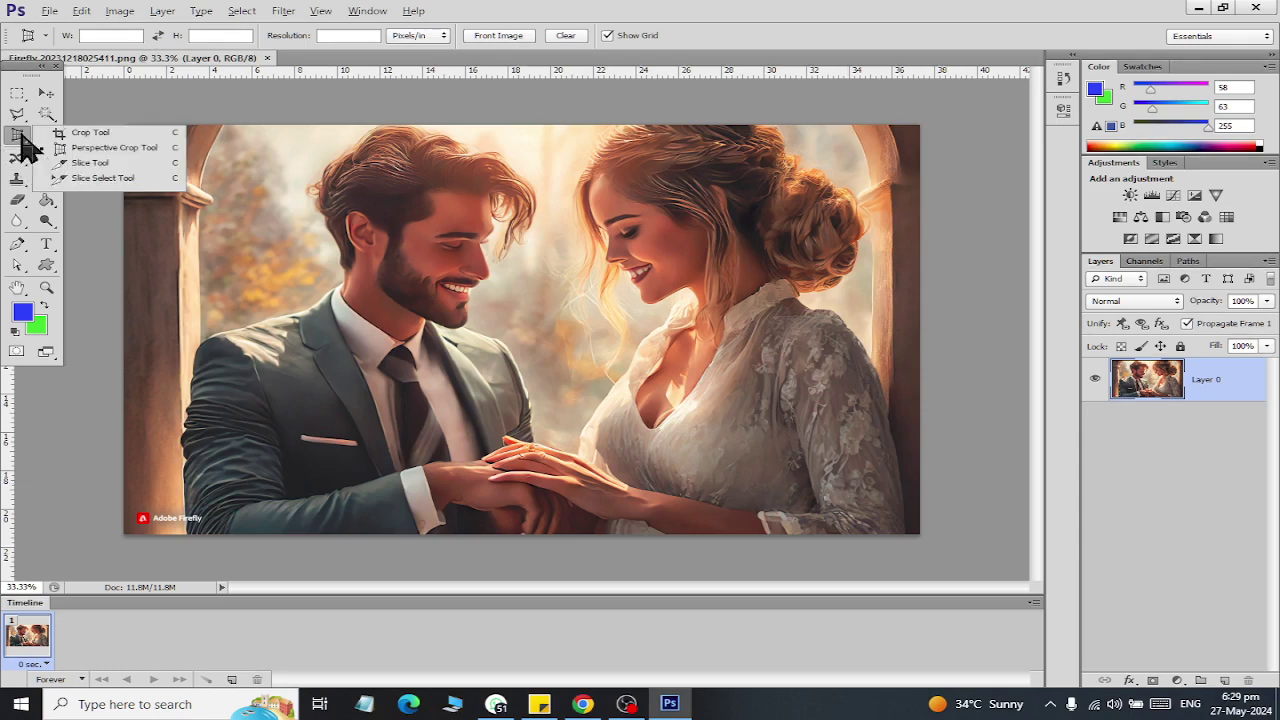
pyautogui.click(66, 163)
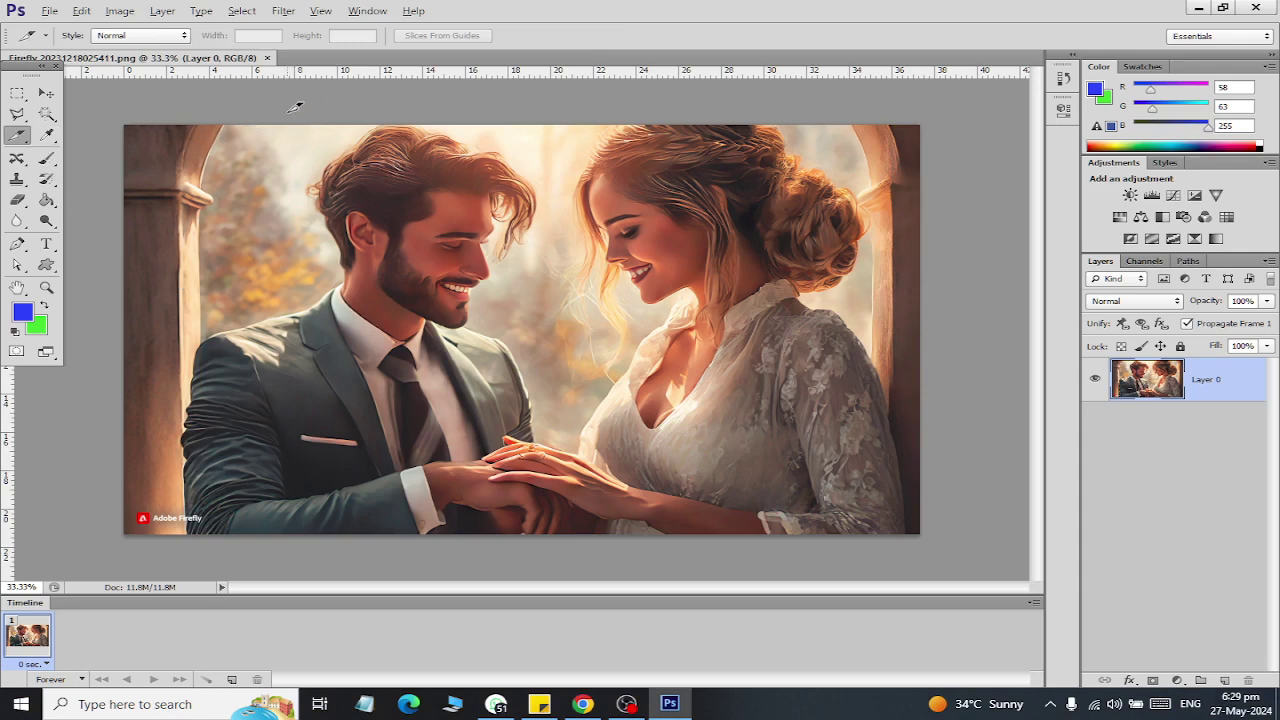
pyautogui.moveTo(296, 106)
pyautogui.mouseDown()
pyautogui.moveTo(186, 540)
pyautogui.moveTo(172, 536)
pyautogui.mouseUp()
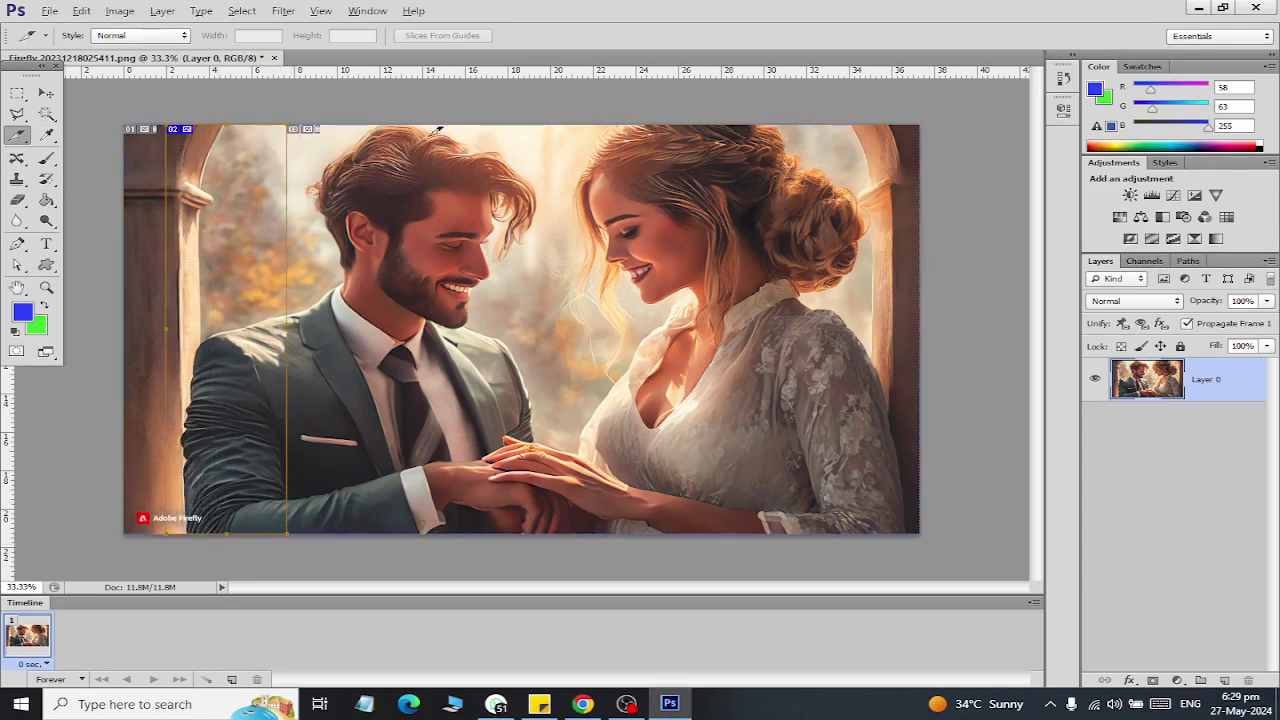
pyautogui.moveTo(421, 86); pyautogui.dragTo(592, 565)
pyautogui.moveTo(662, 100); pyautogui.dragTo(850, 540)
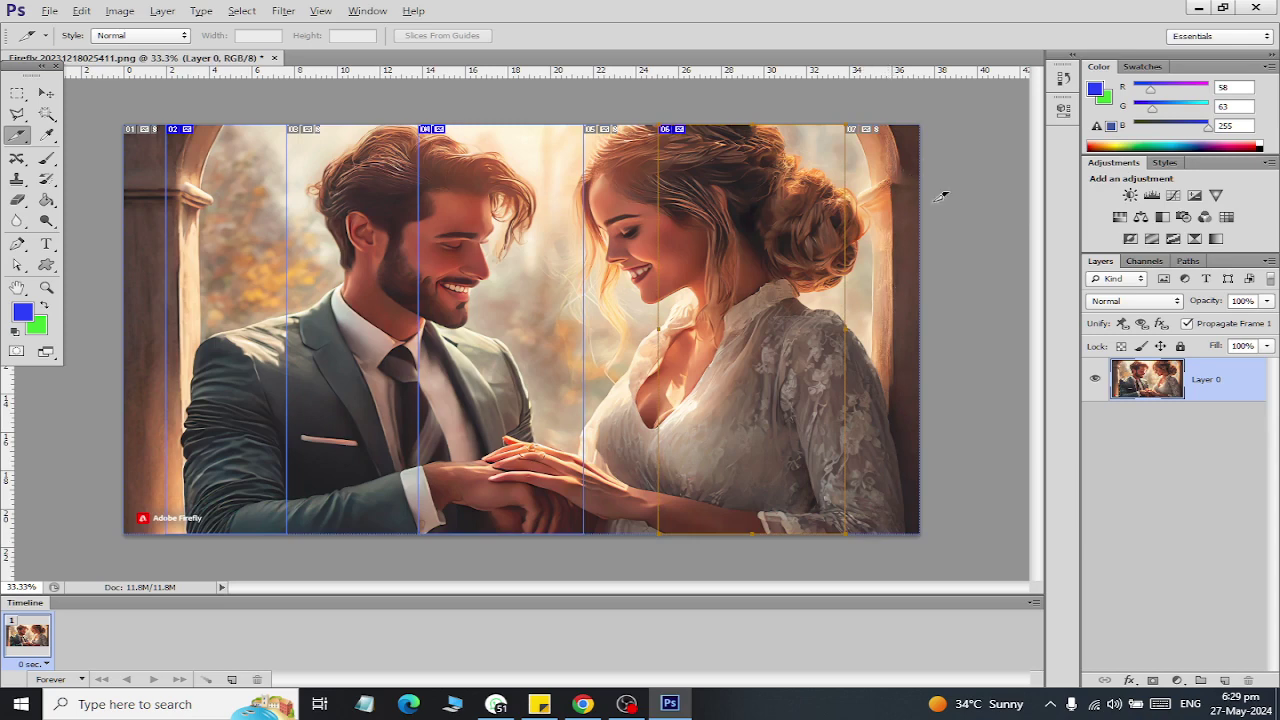
# Add horizontal slice bands across the upper half and near the bottom.
pyautogui.moveTo(1008, 323); pyautogui.dragTo(95, 167)
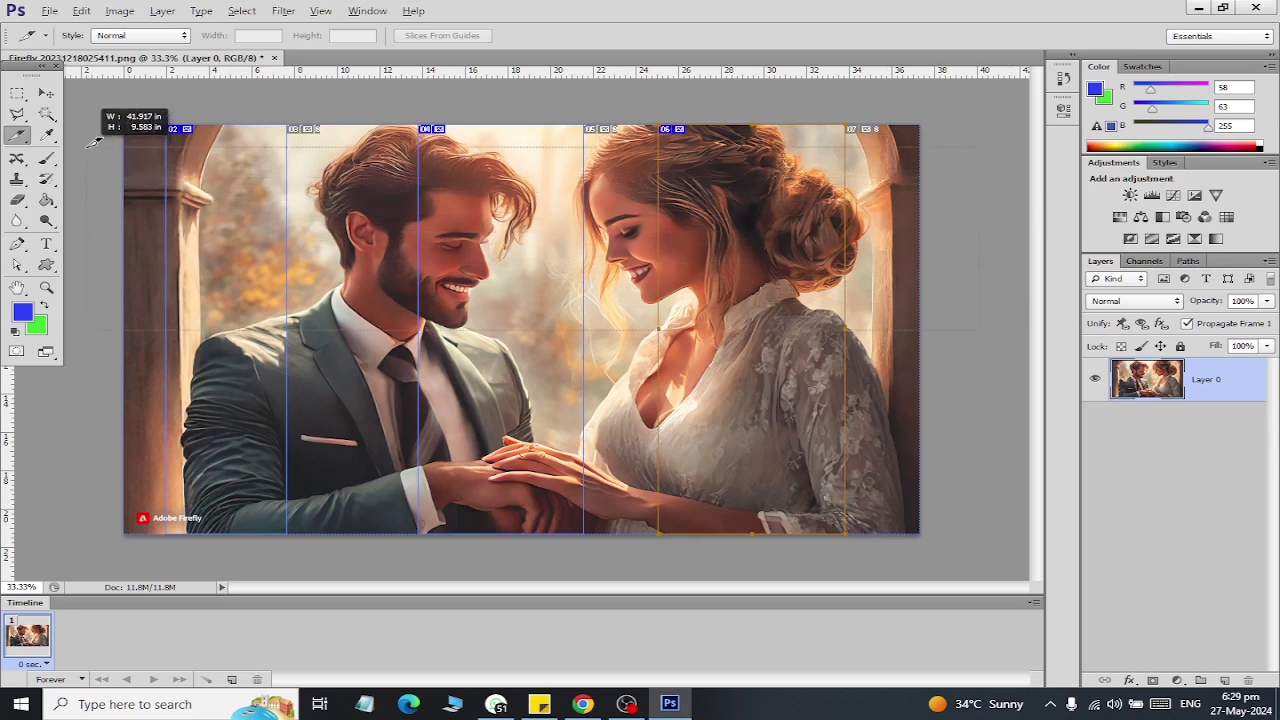
pyautogui.moveTo(93, 168); pyautogui.dragTo(95, 147)
pyautogui.moveTo(80, 405); pyautogui.dragTo(985, 492)
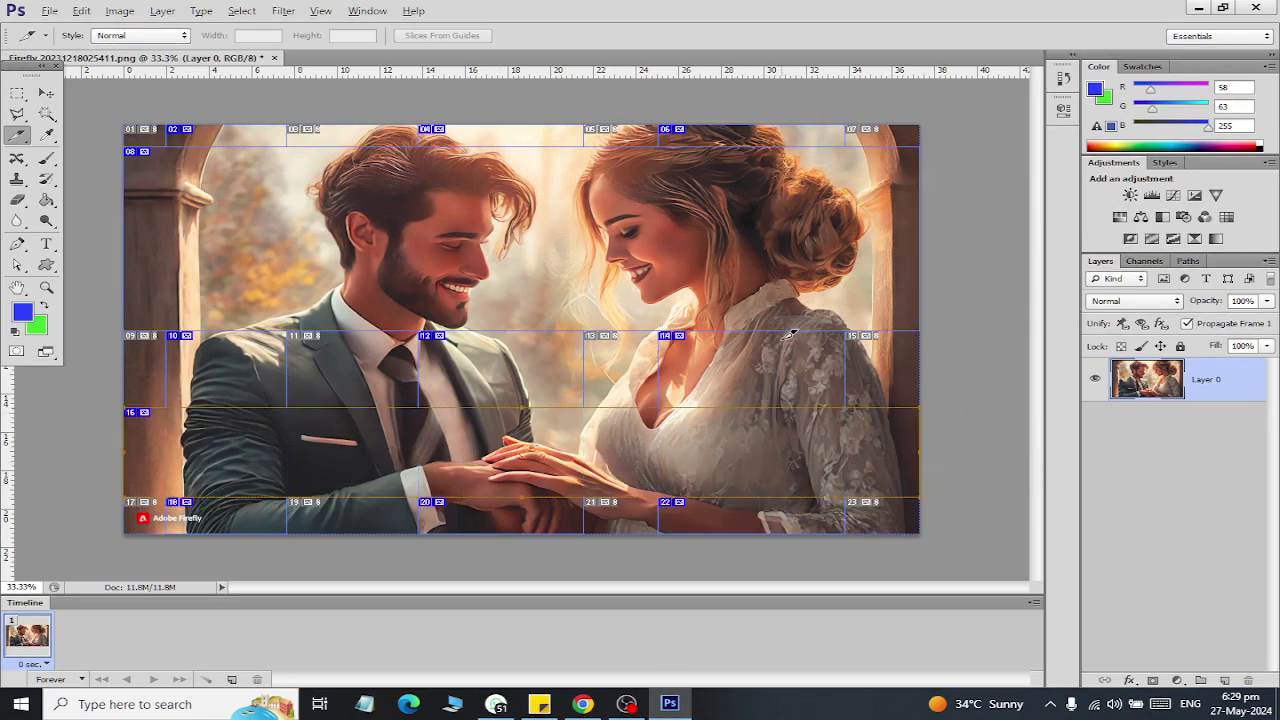
pyautogui.click(49, 11)
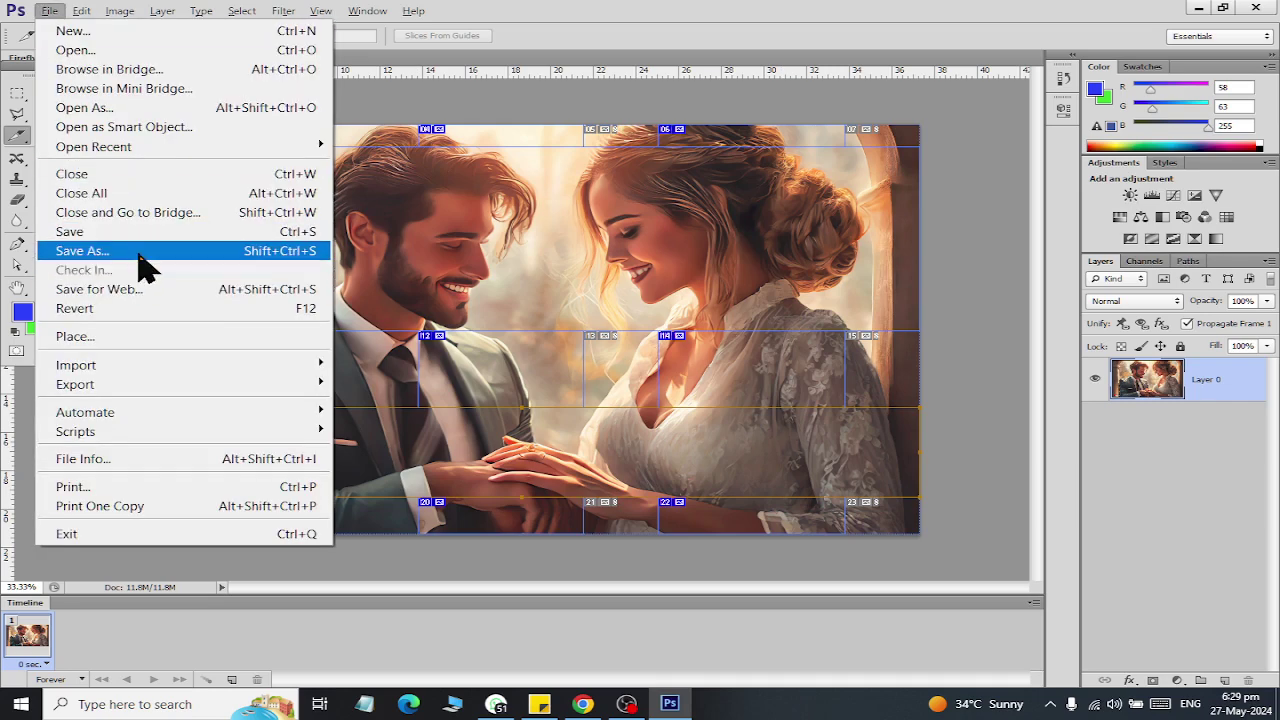
# Start Save As for the couple photo with JPEG as the format.
pyautogui.click(23, 131)
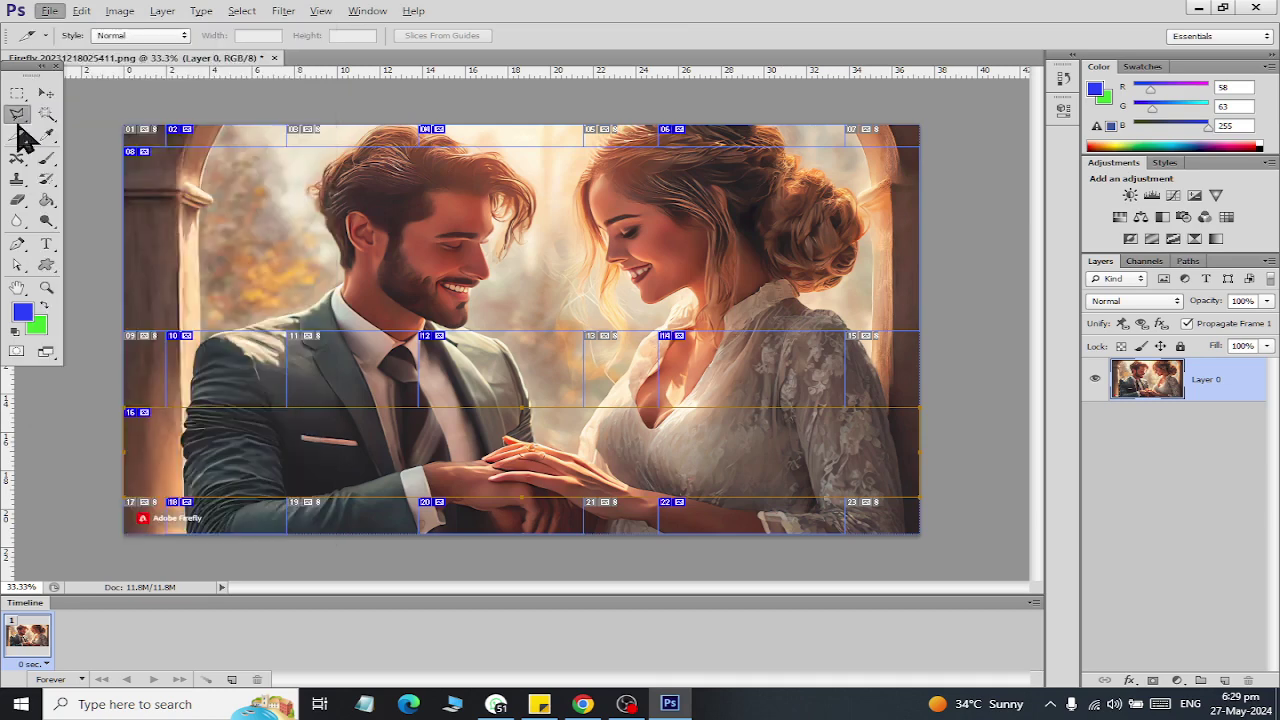
pyautogui.click(20, 135)
pyautogui.click(17, 138)
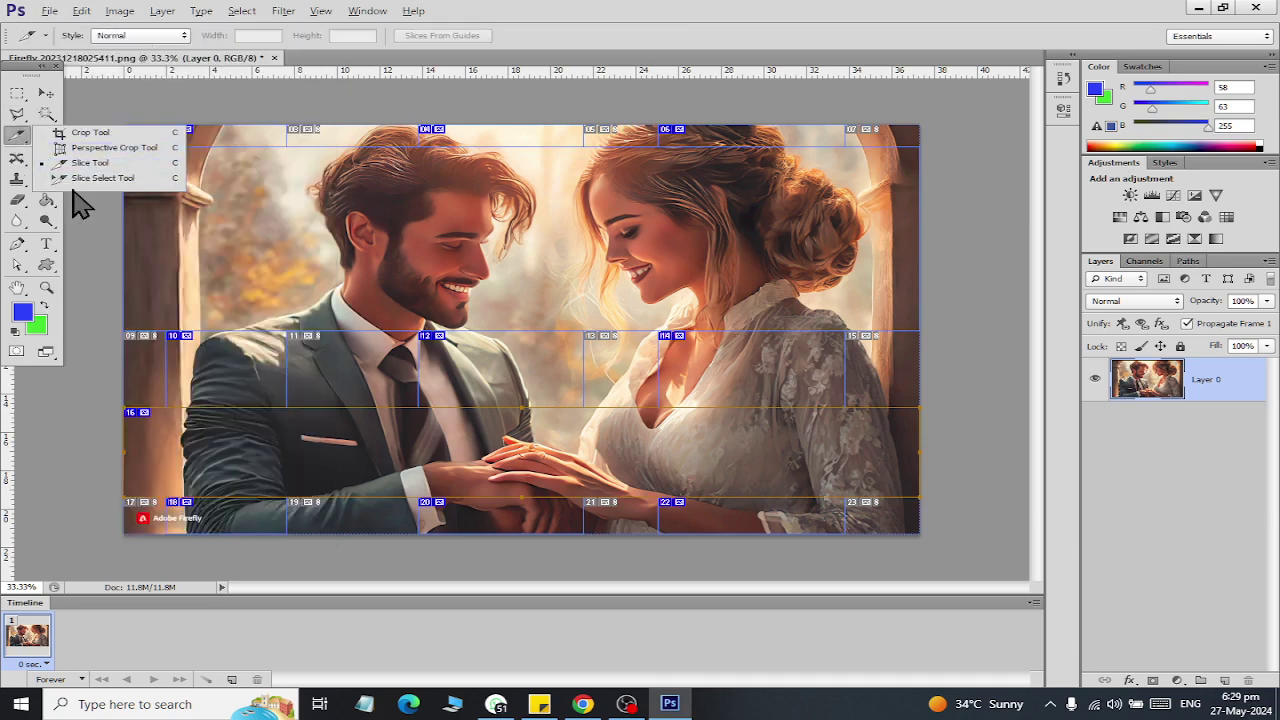
pyautogui.click(48, 11)
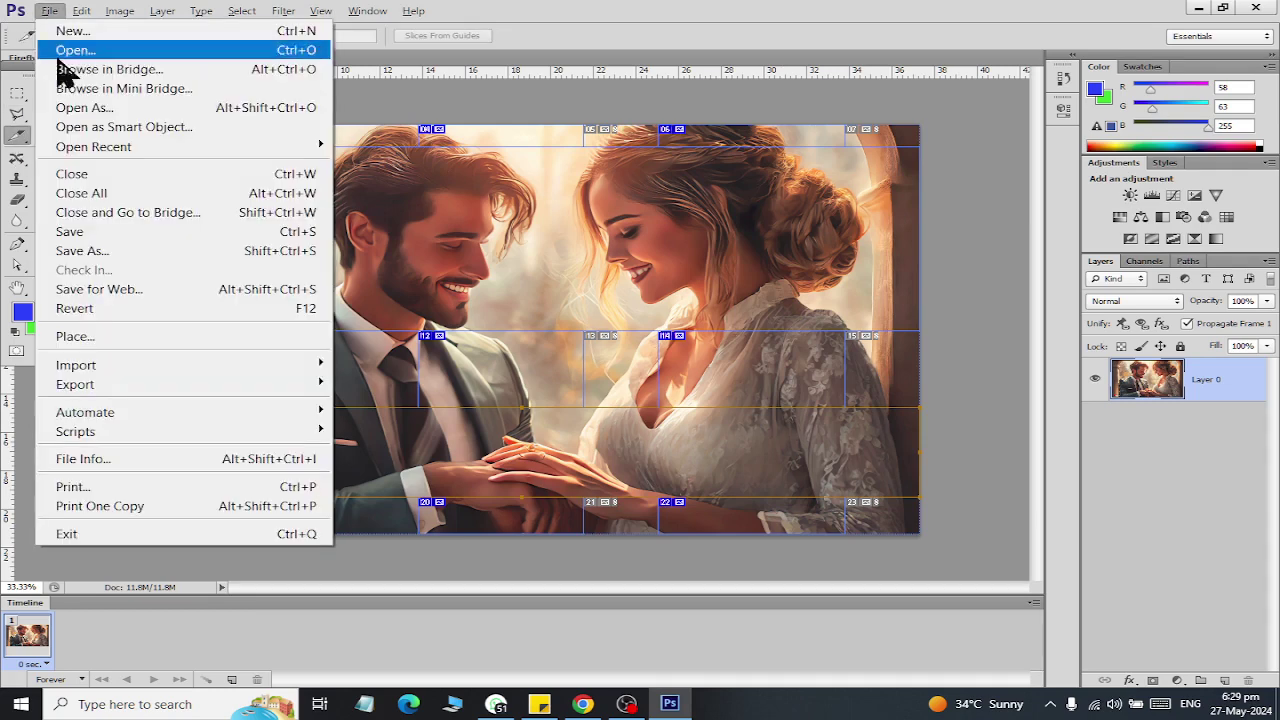
pyautogui.click(138, 255)
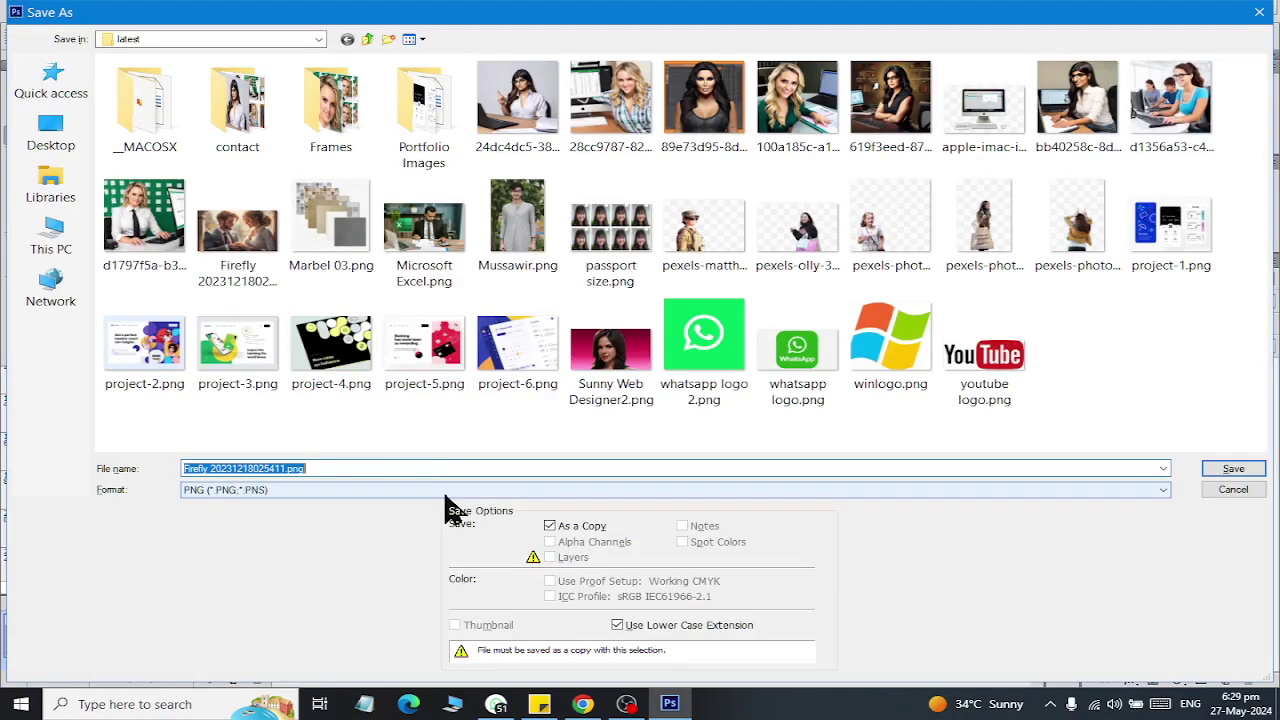
pyautogui.click(445, 490)
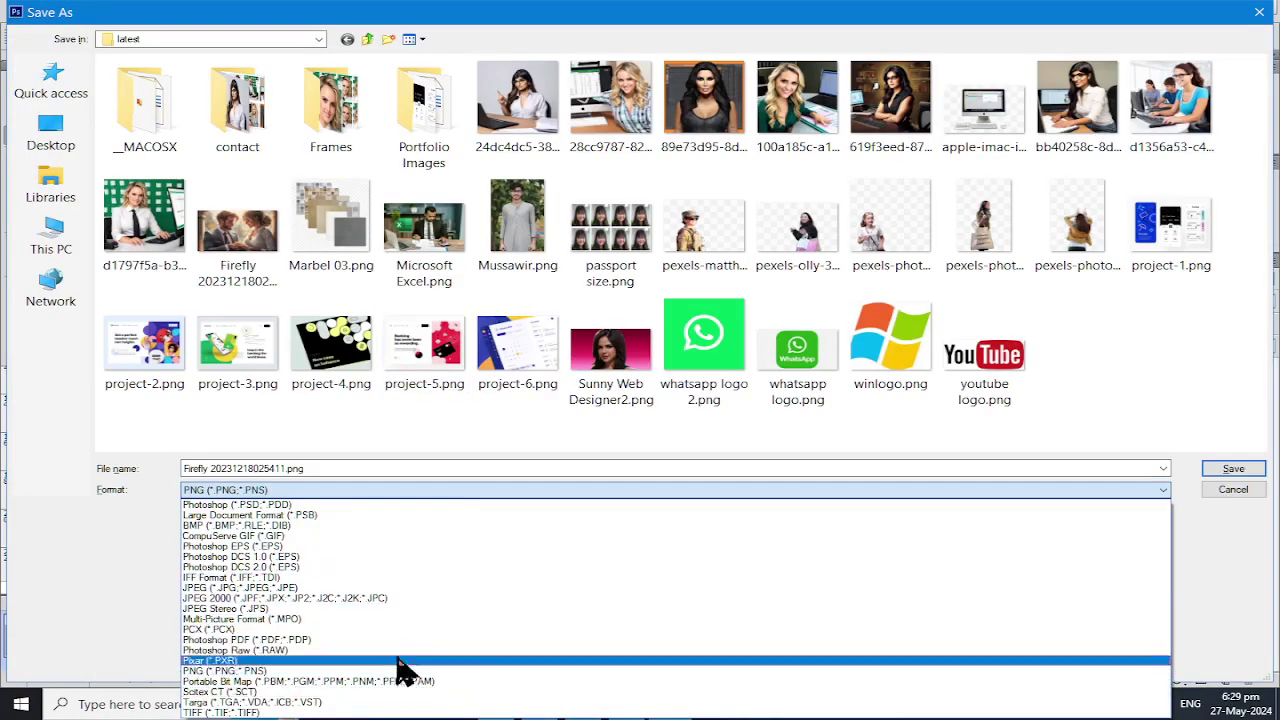
pyautogui.click(390, 590)
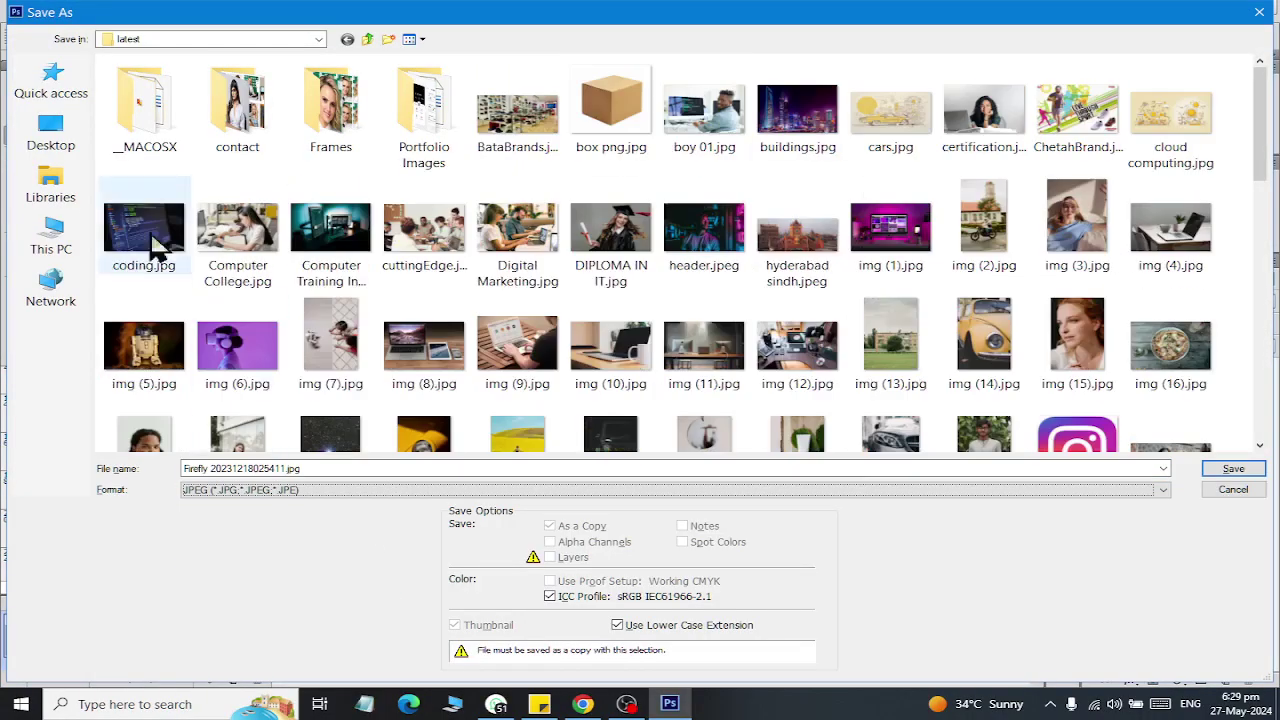
# Save it as 'my wed 01' in Documents\latest, accepting JPEG quality 12.
pyautogui.click(55, 182)
pyautogui.doubleClick(414, 100)
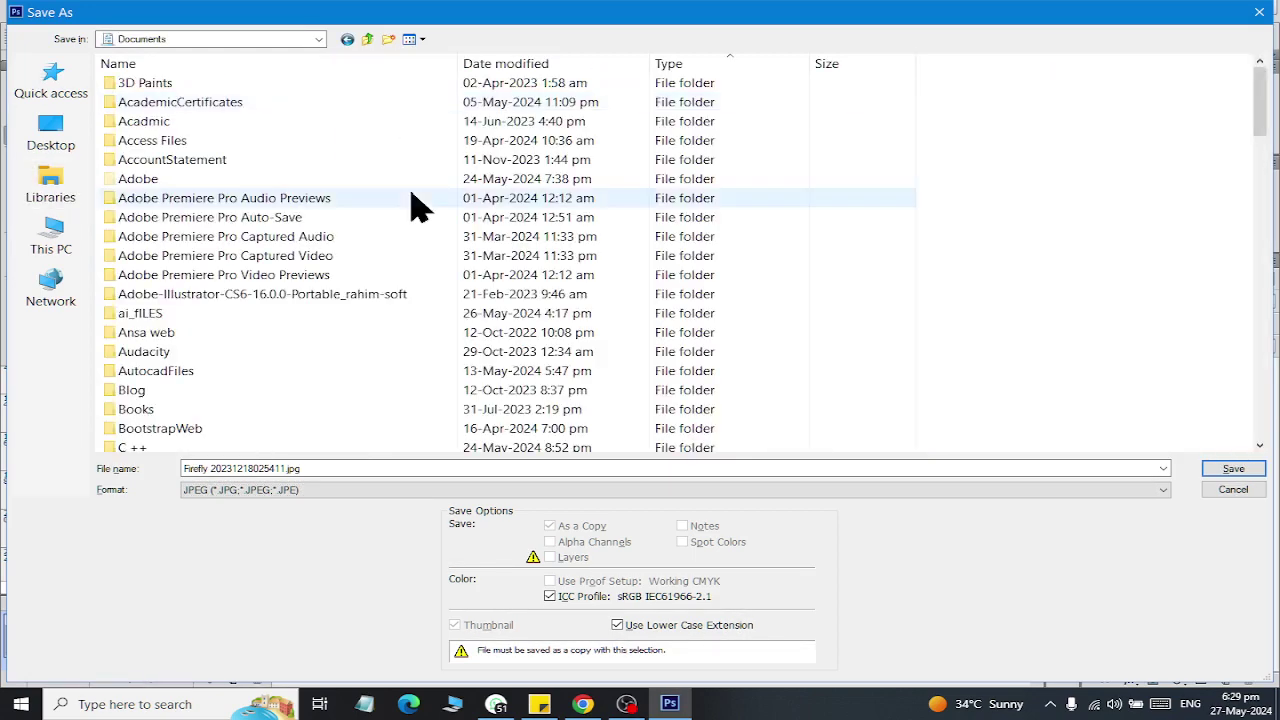
pyautogui.press('l')
pyautogui.press('Down')
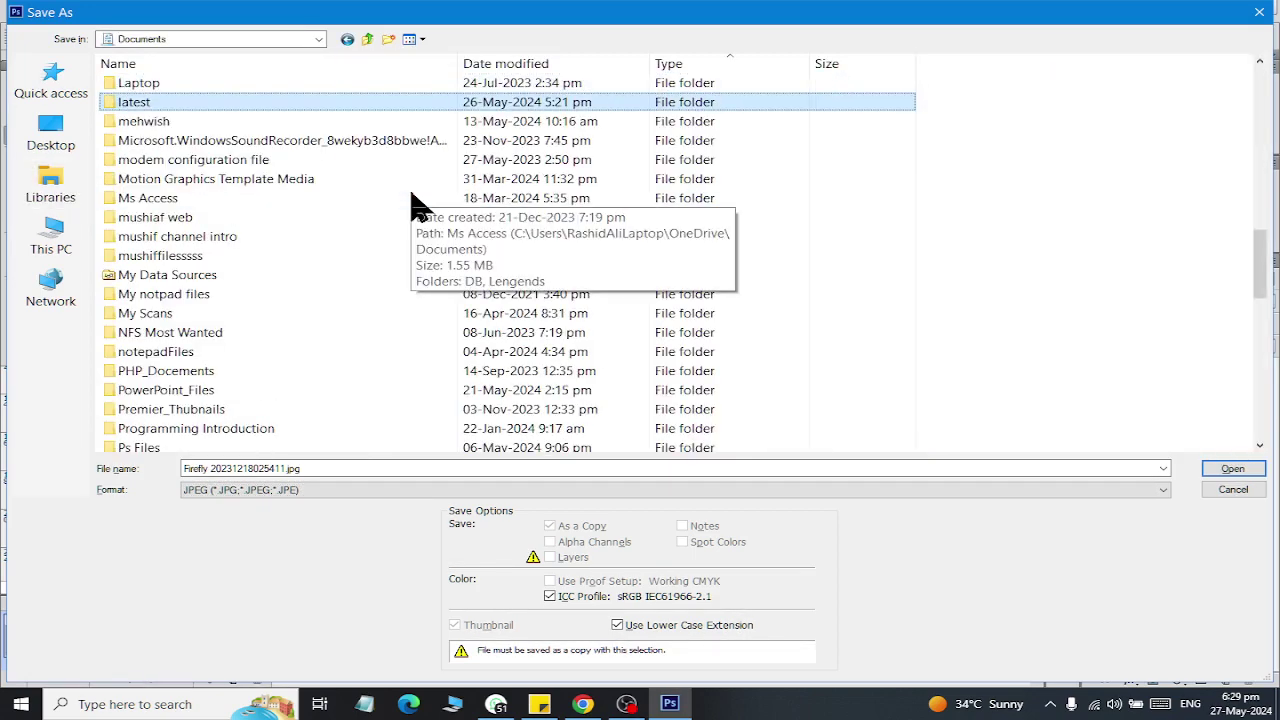
pyautogui.press('Return')
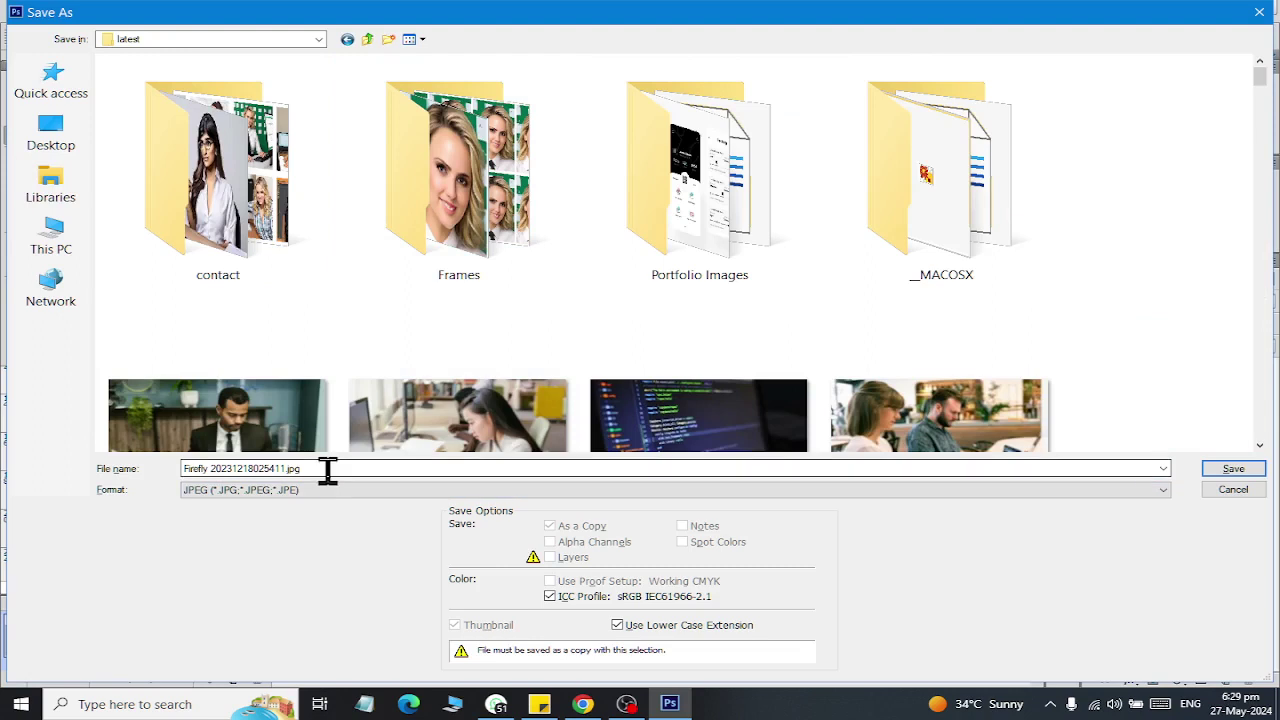
pyautogui.click(328, 470)
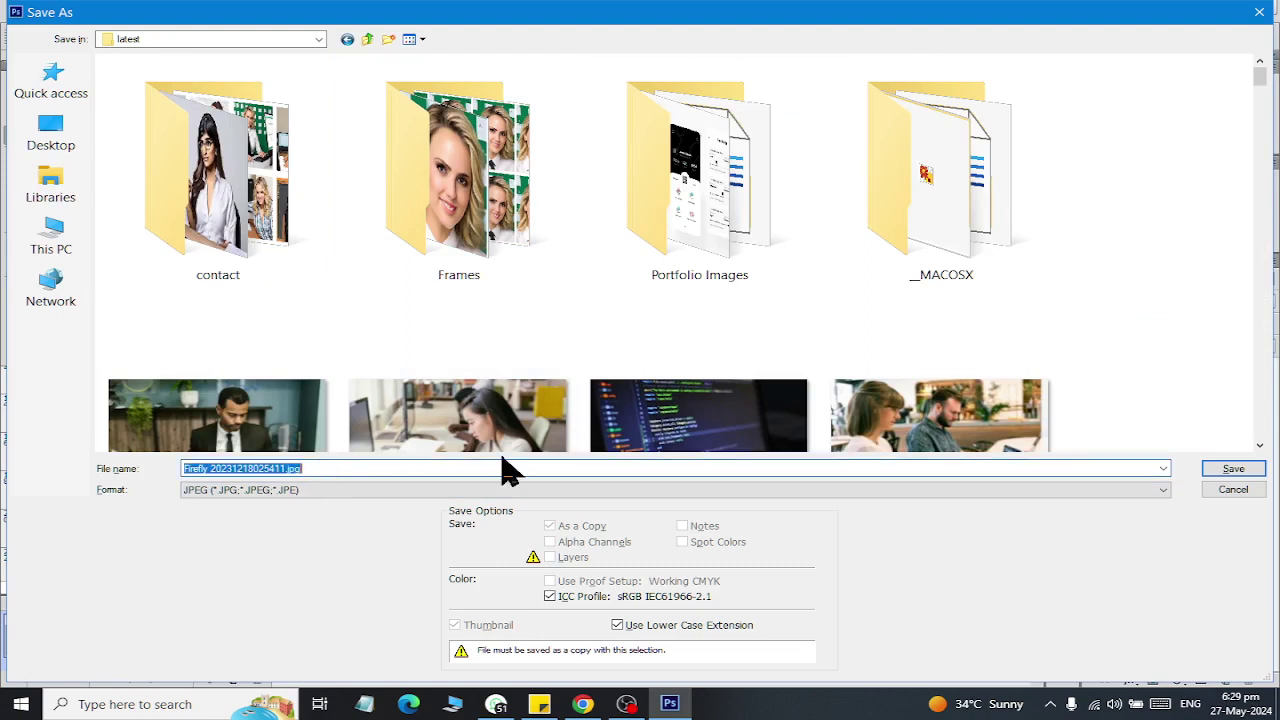
pyautogui.write('my')
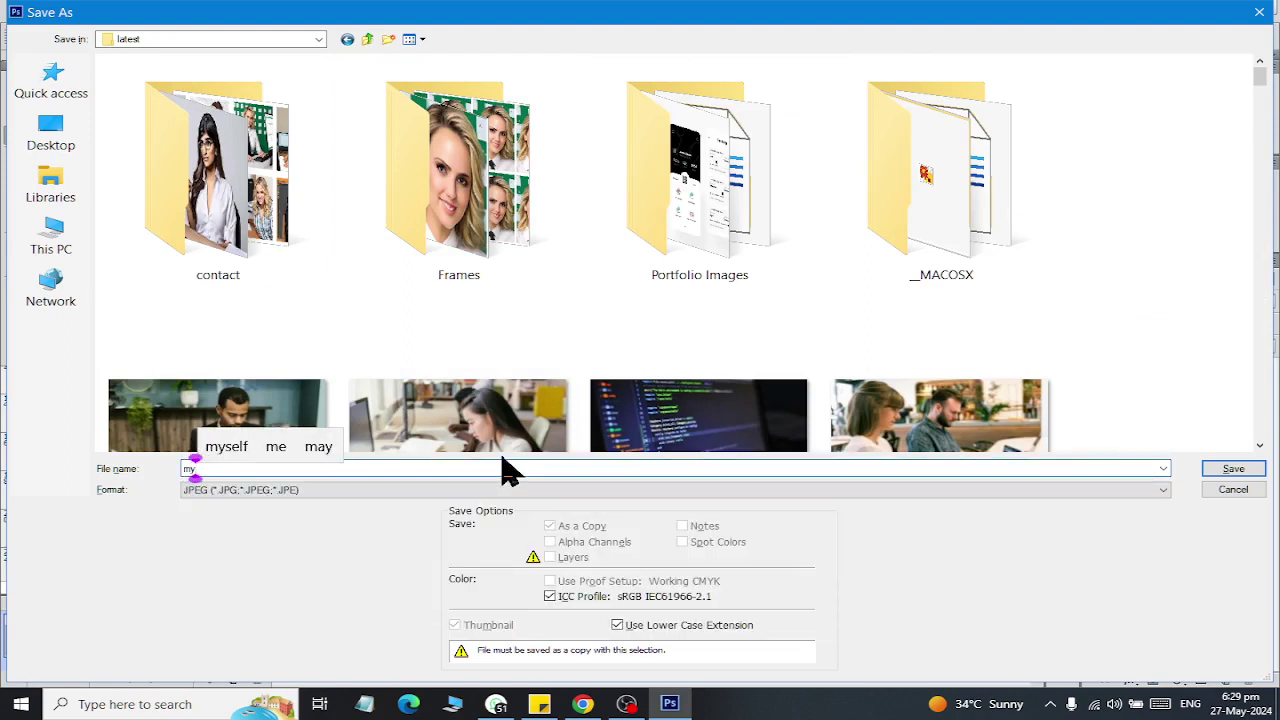
pyautogui.write(' wed 01')
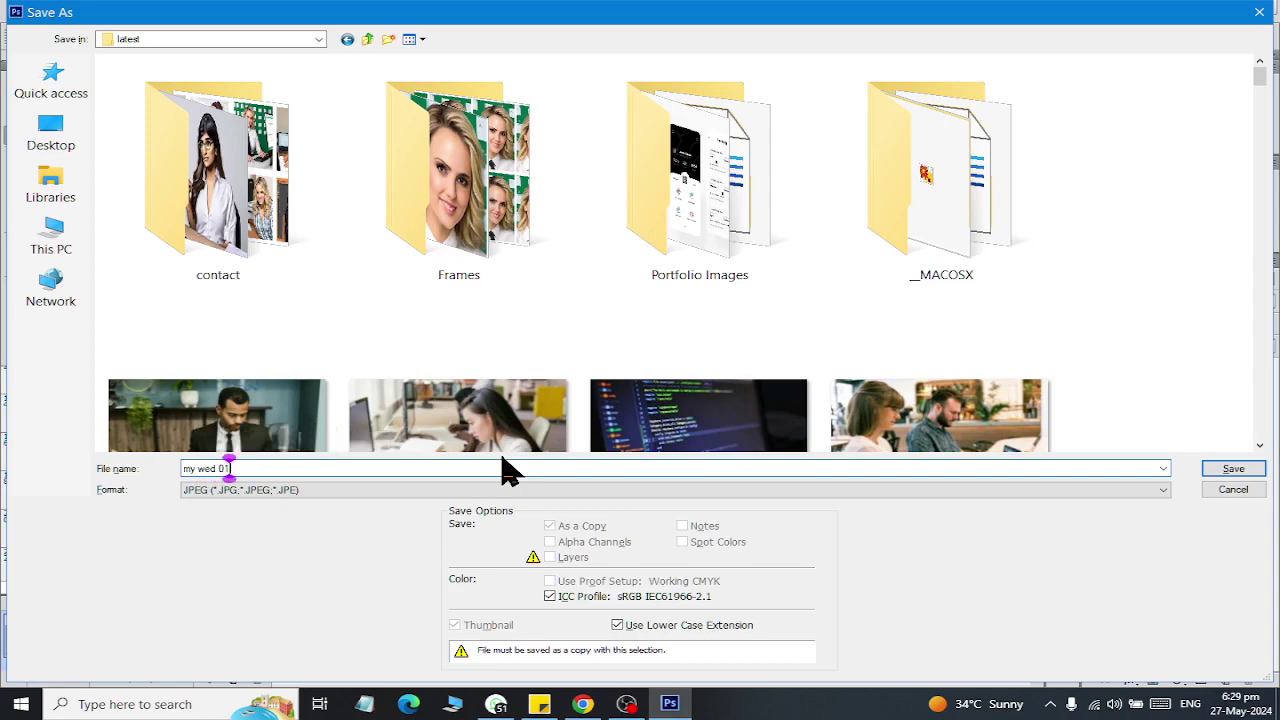
pyautogui.click(1236, 470)
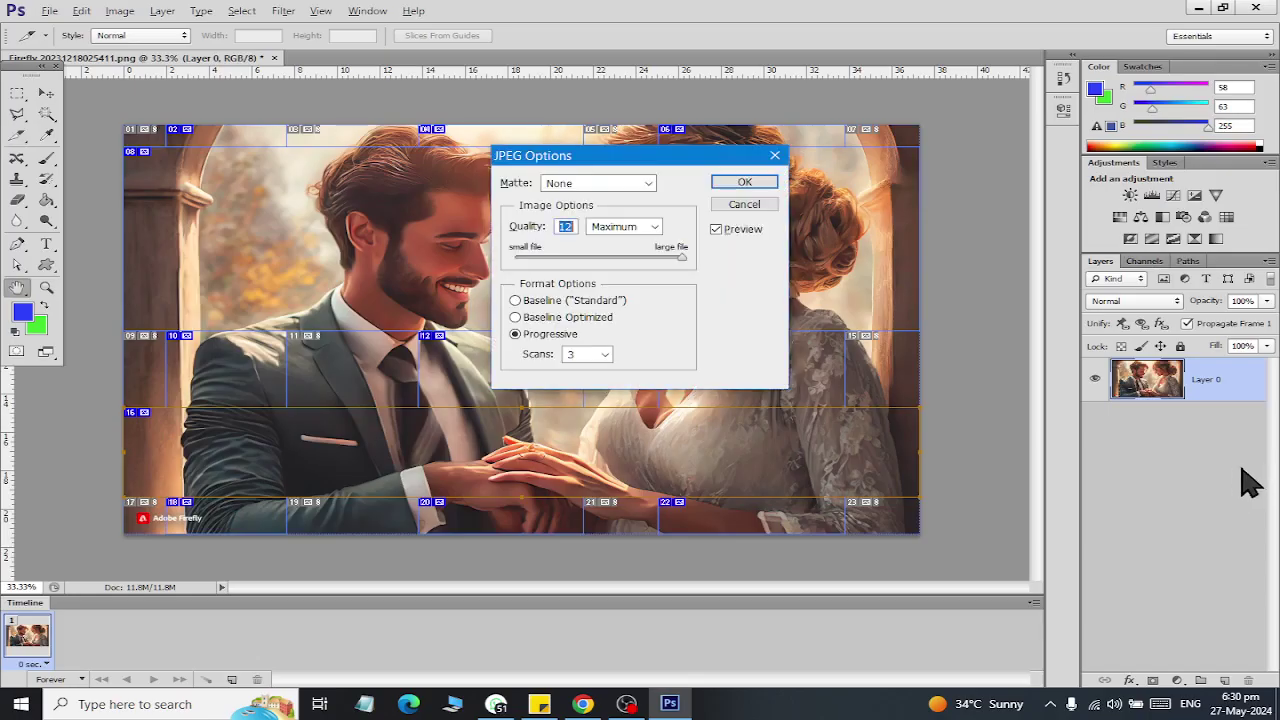
pyautogui.click(757, 180)
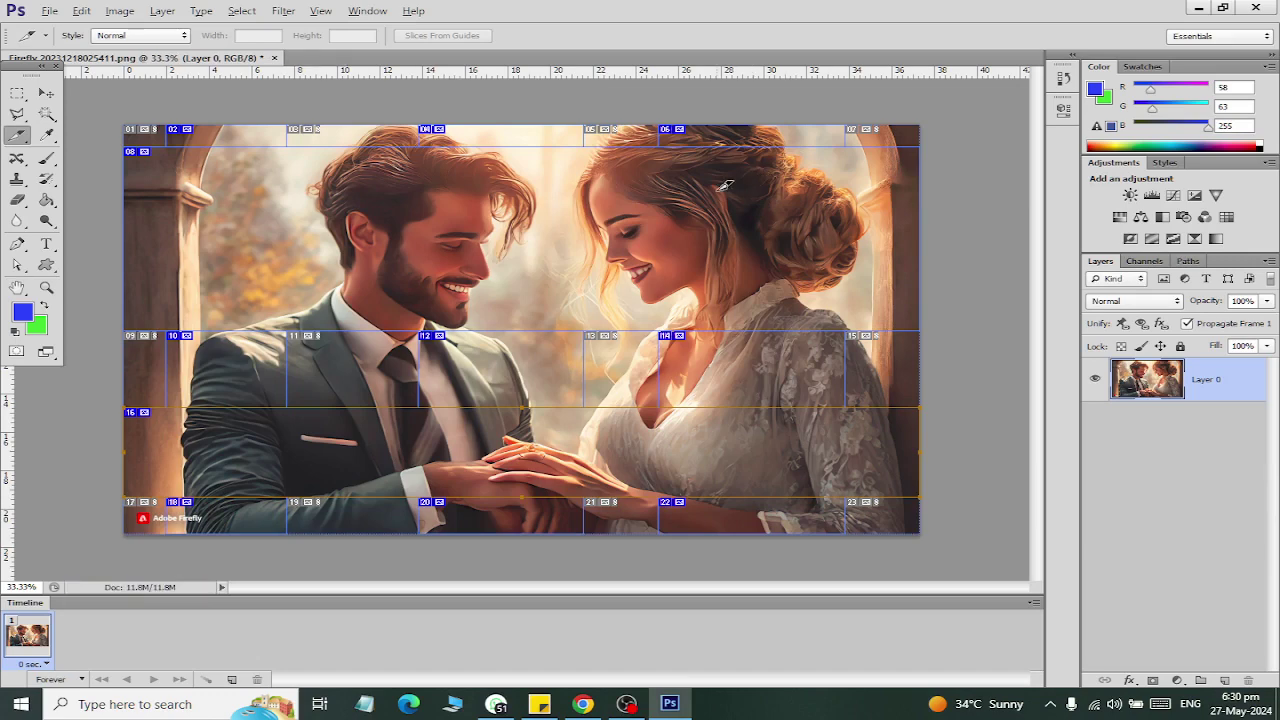
# Go to the latest folder inside Documents from the Start menu.
pyautogui.click(20, 704)
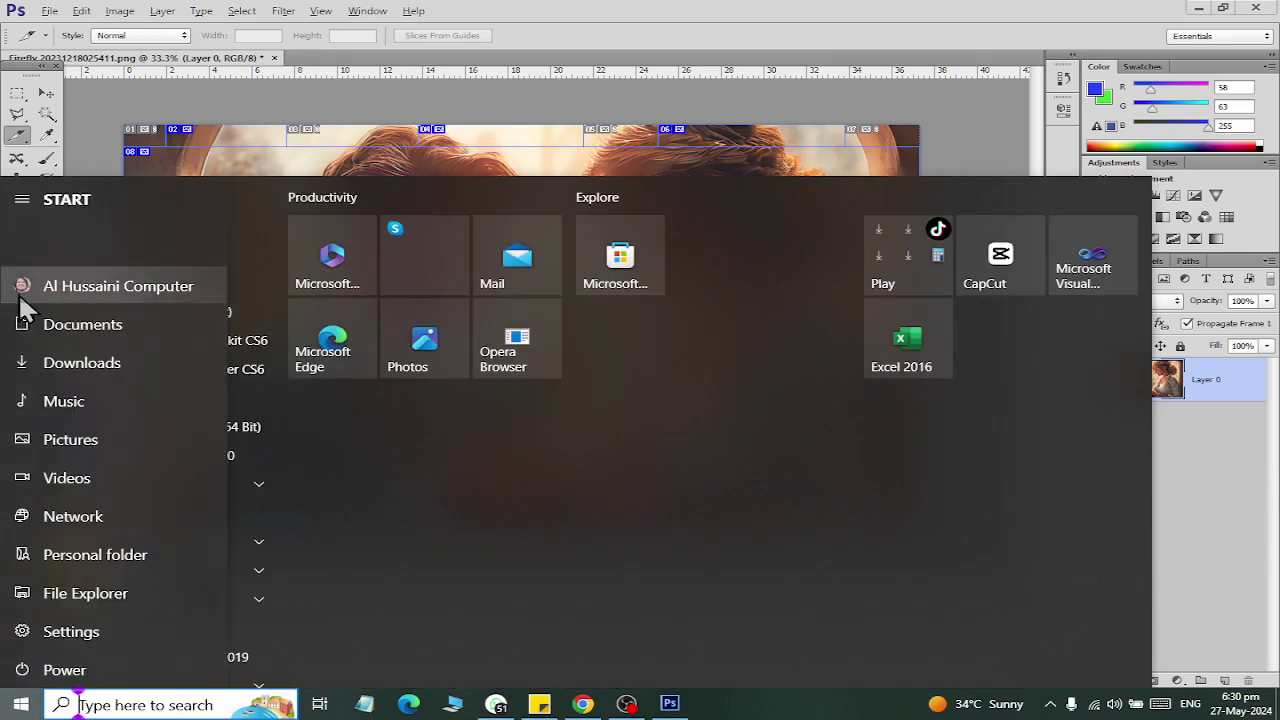
pyautogui.click(22, 290)
pyautogui.click(28, 328)
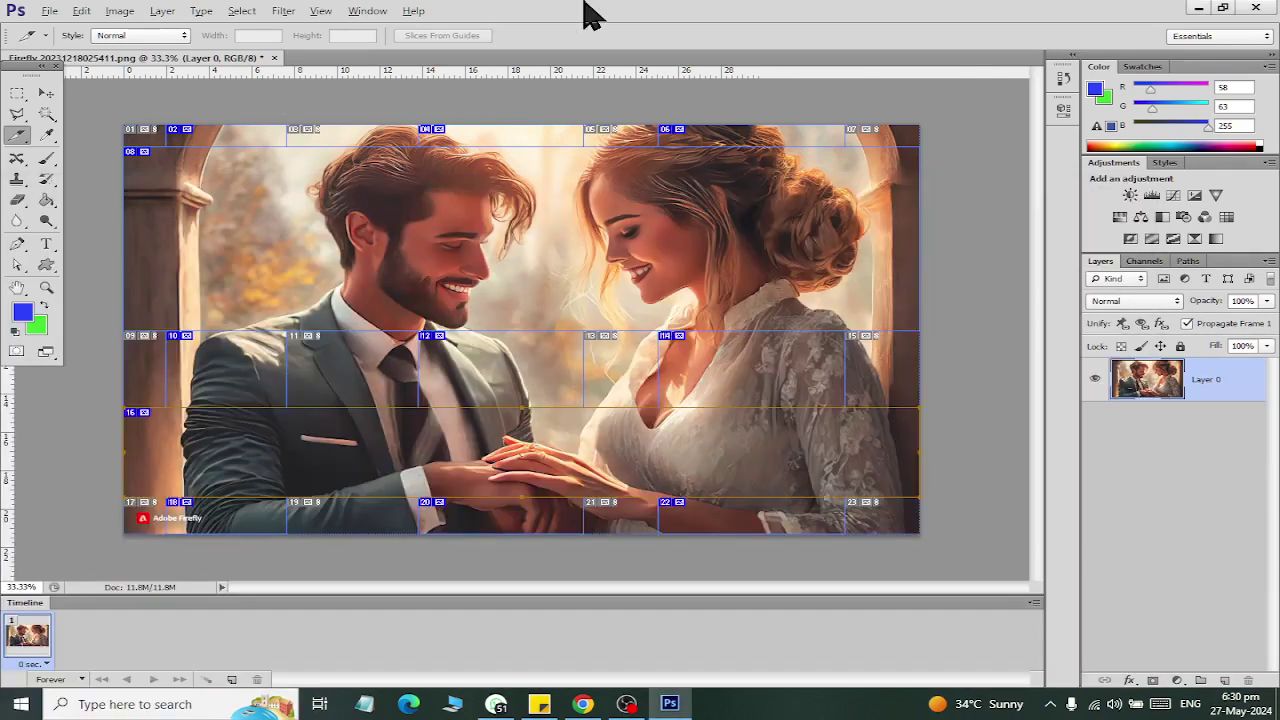
pyautogui.click(586, 10)
pyautogui.press('super')
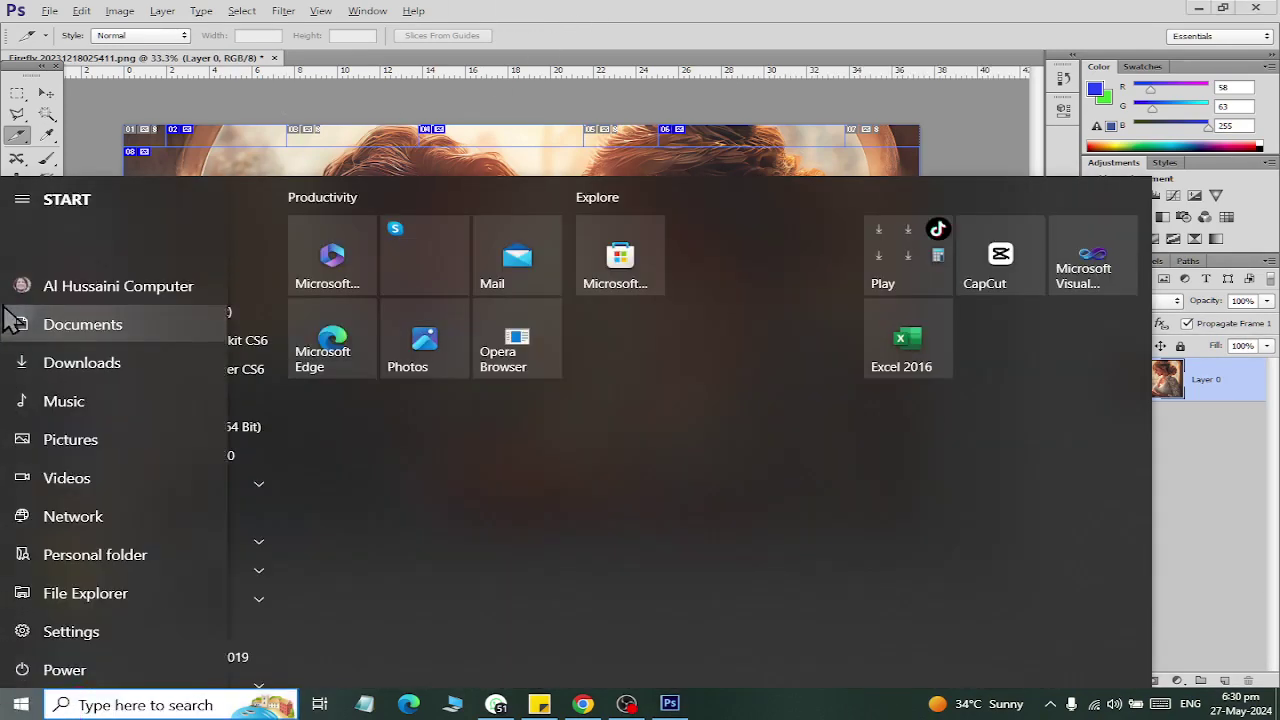
pyautogui.click(20, 323)
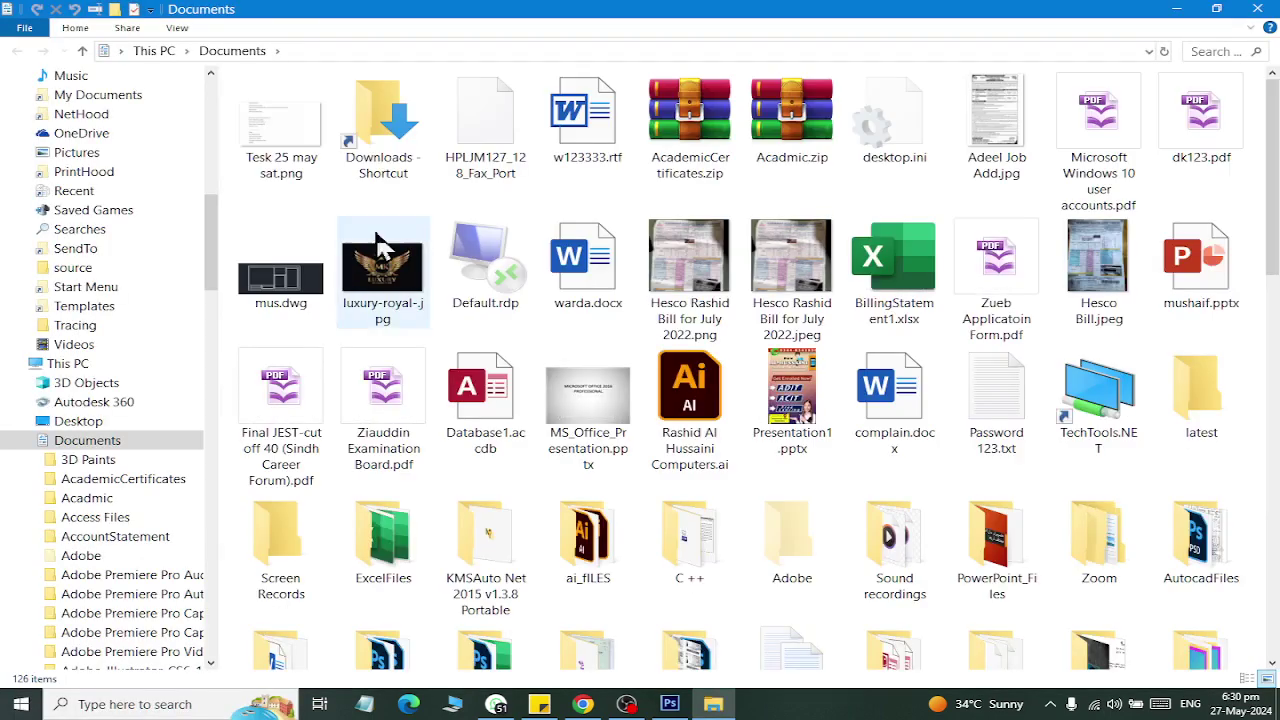
pyautogui.click(365, 165)
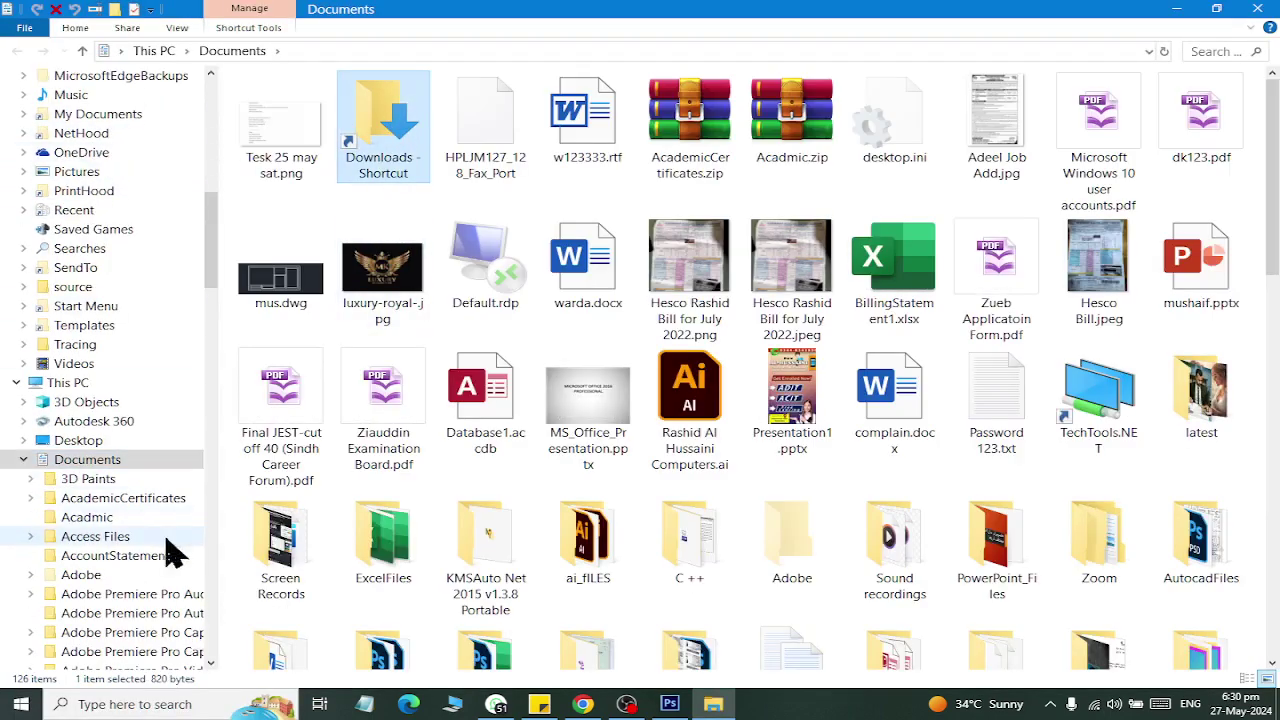
pyautogui.press('l')
pyautogui.press('Return')
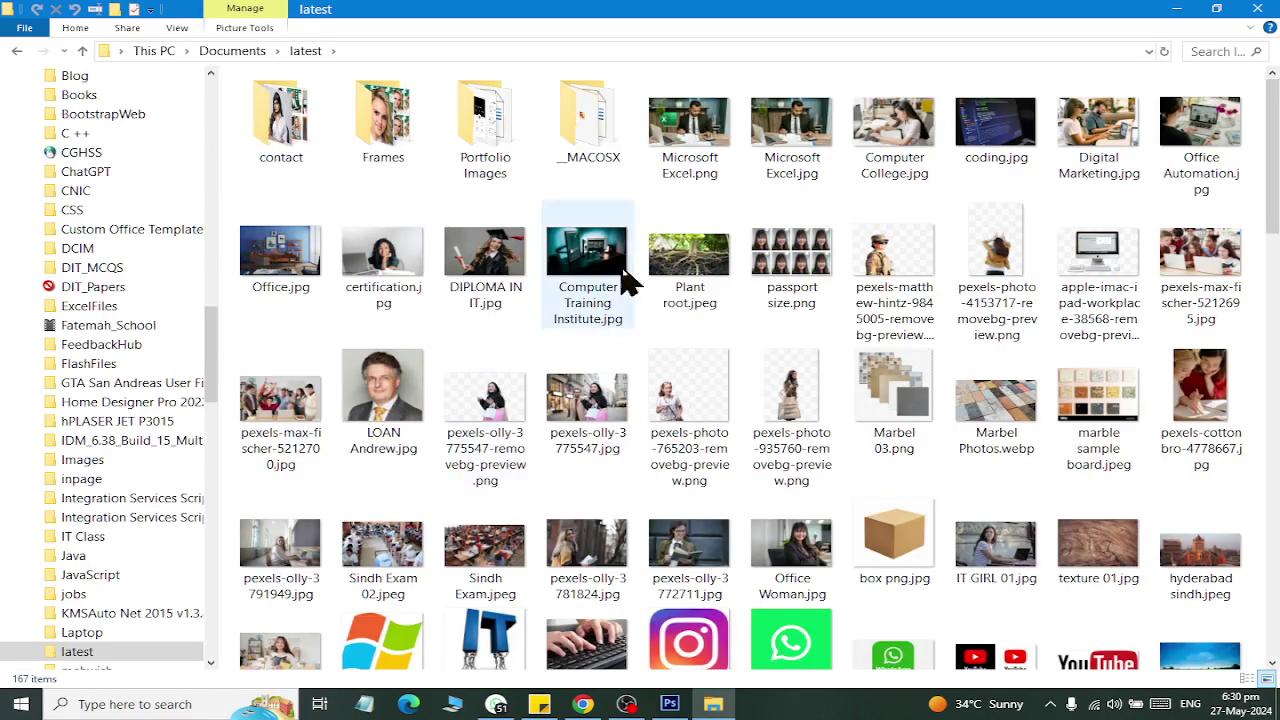
# Locate and preview my wed 01.jpg, then permanently delete it with Shift+Delete.
pyautogui.press('m')
pyautogui.press('y')
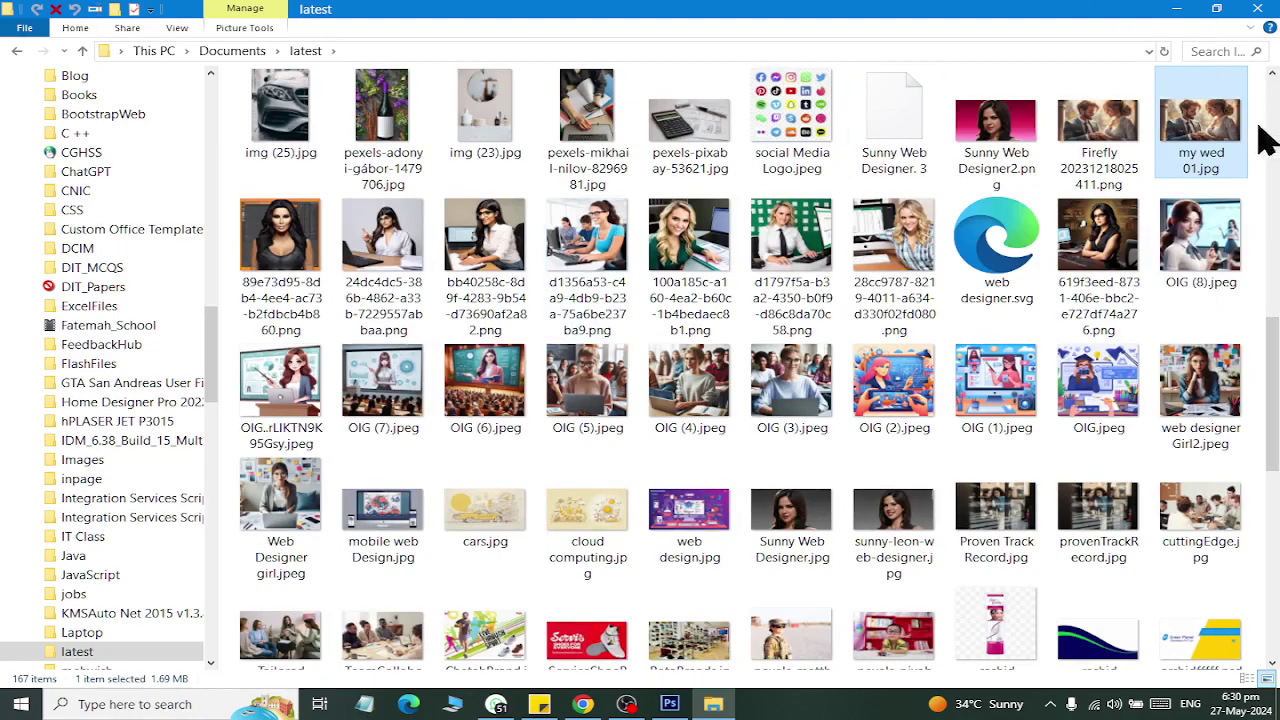
pyautogui.moveTo(1268, 372); pyautogui.dragTo(1250, 88)
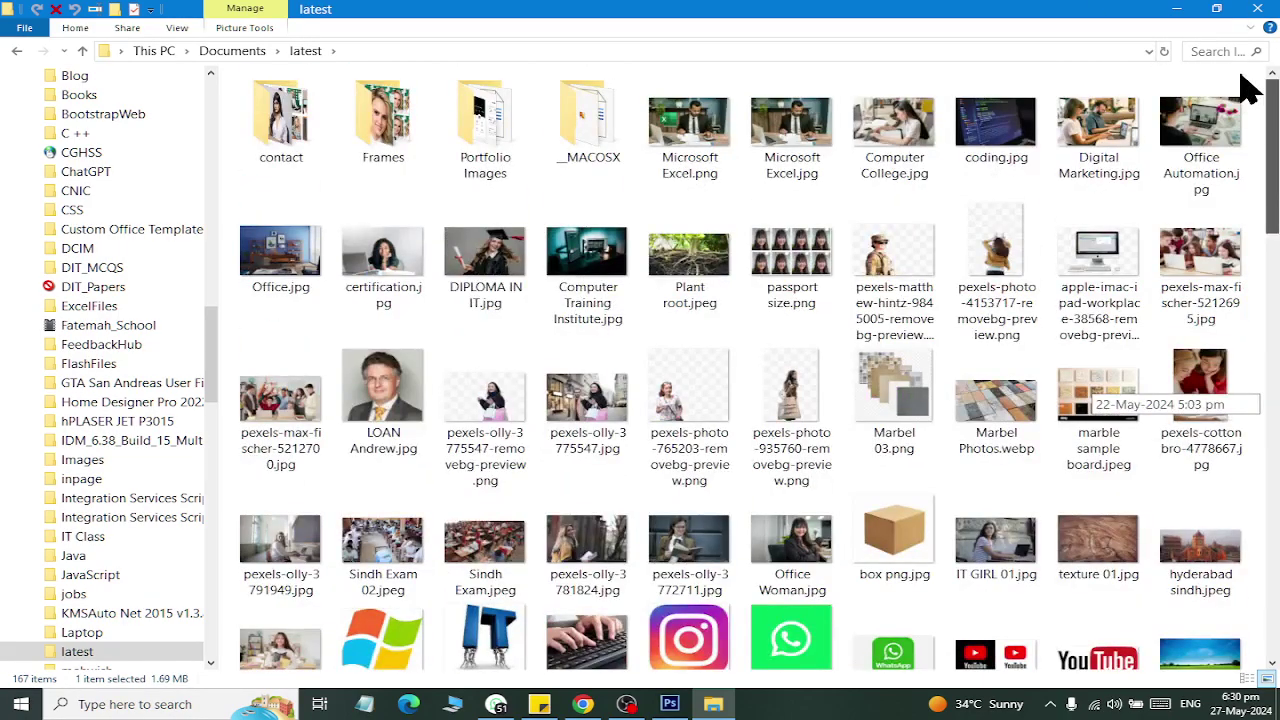
pyautogui.scroll(-4, 1230, 160)
pyautogui.scroll(-6, 1215, 220)
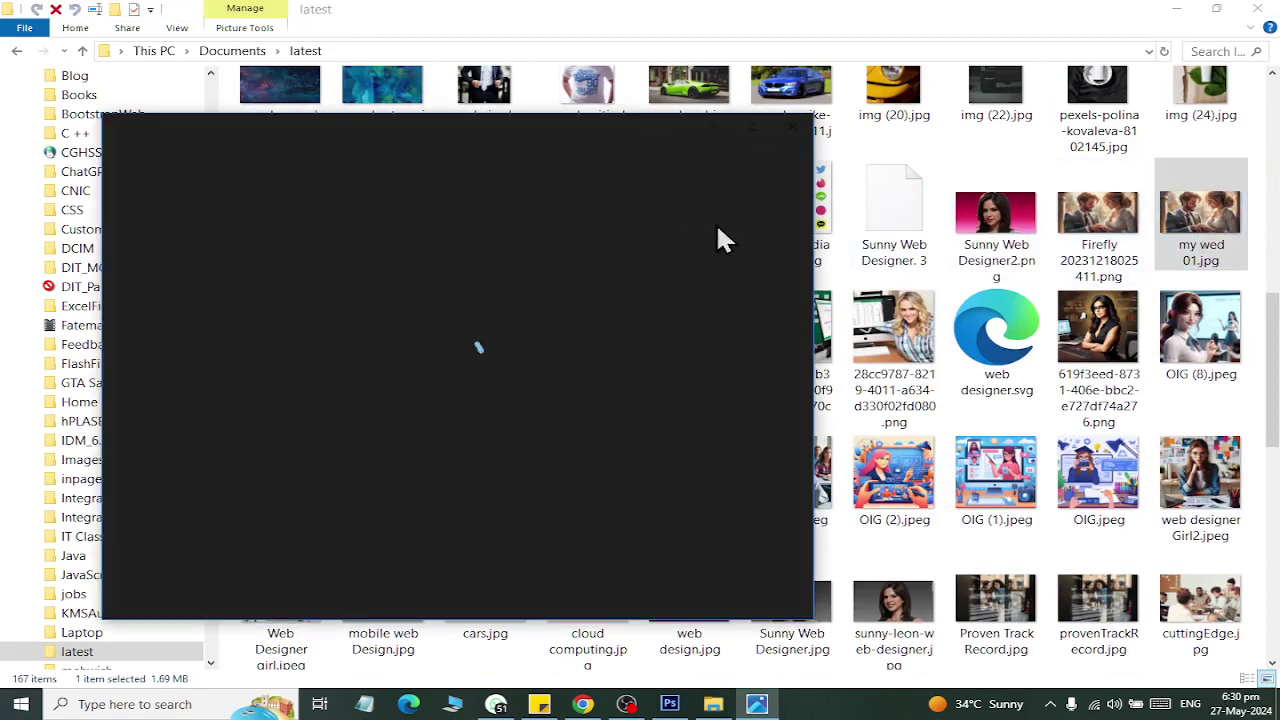
pyautogui.rightClick(432, 338)
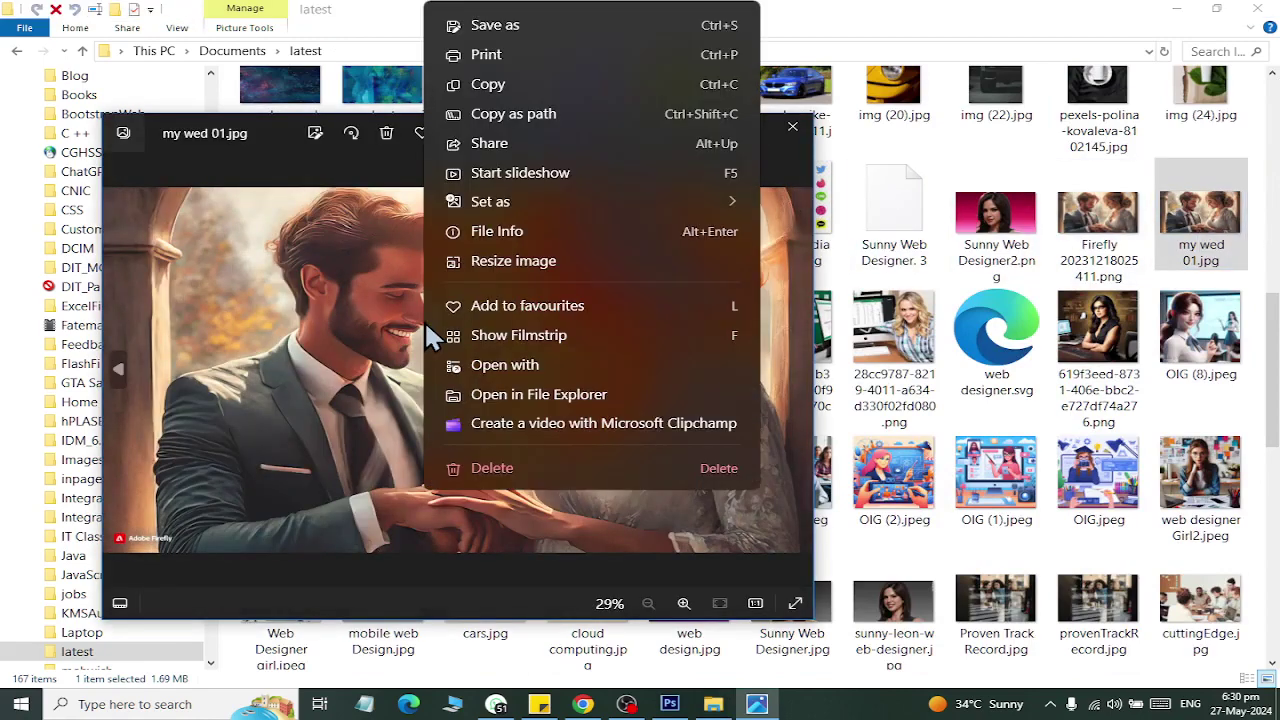
pyautogui.click(334, 349)
pyautogui.click(792, 127)
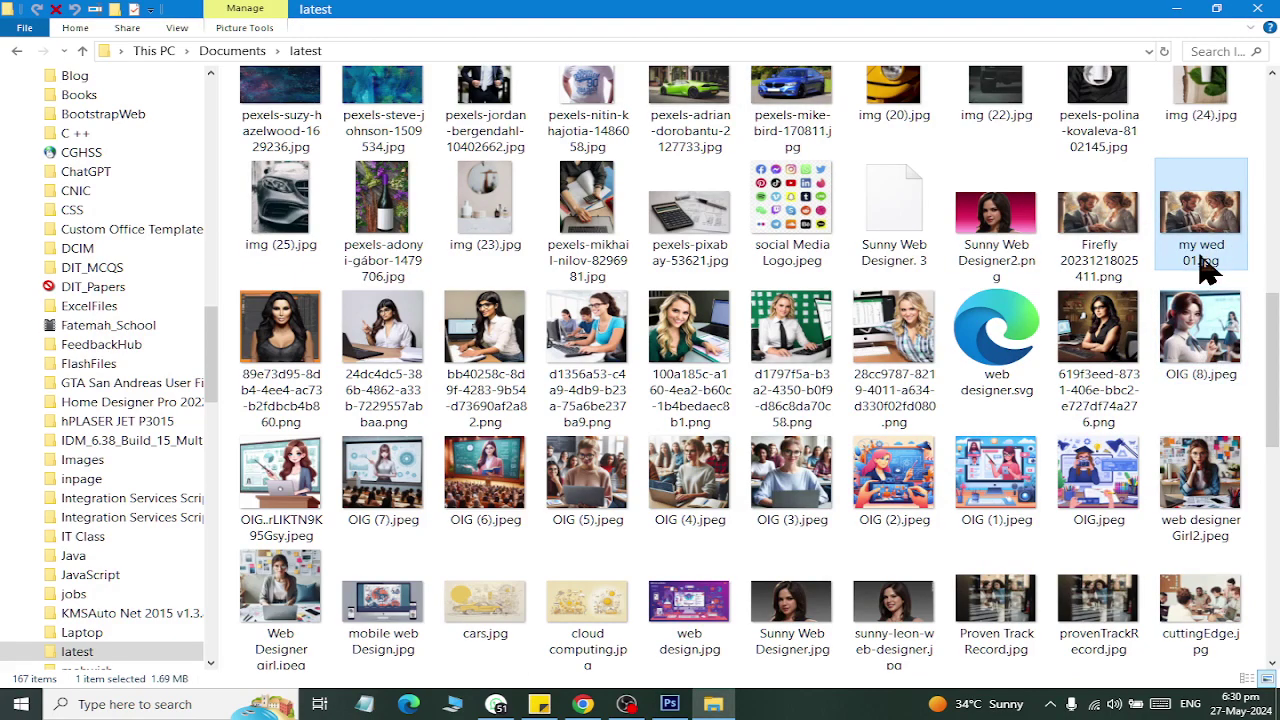
pyautogui.hotkey('shift', 'Delete')
# Confirm the deletion, return to Photoshop and keep the Normal slice style.
pyautogui.click(706, 402)
pyautogui.hotkey('alt', 'Tab')
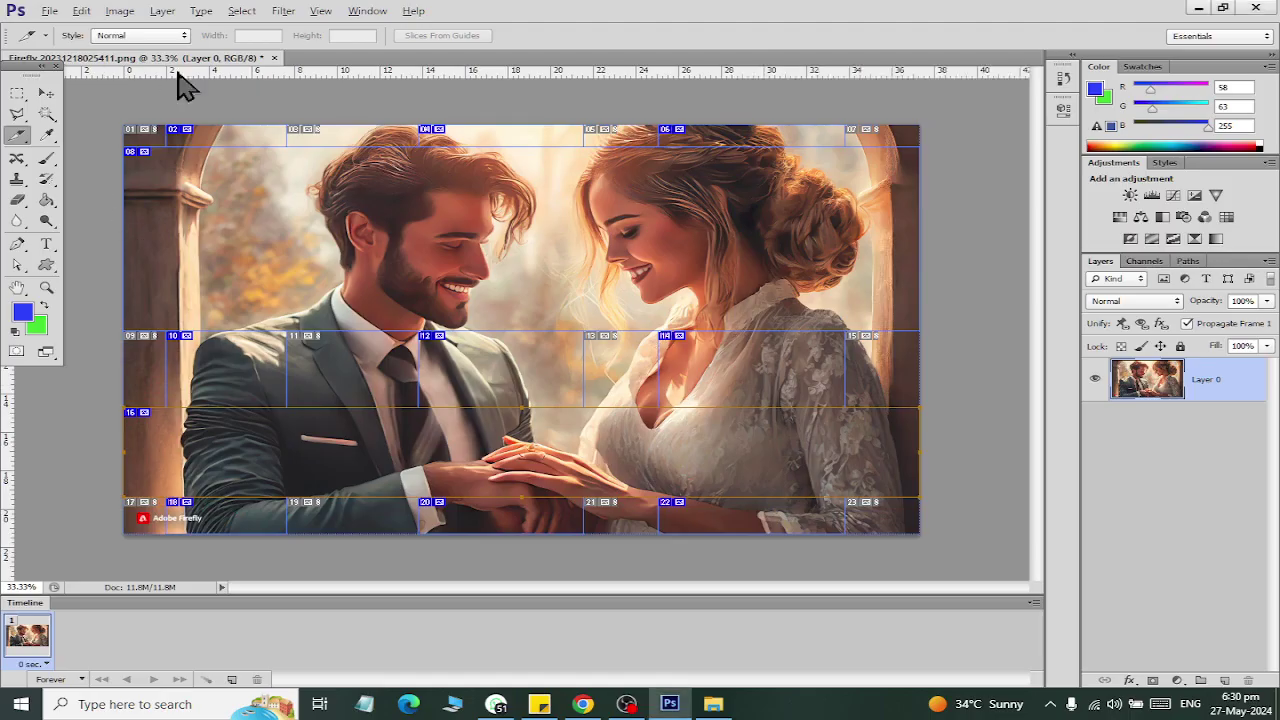
pyautogui.click(155, 36)
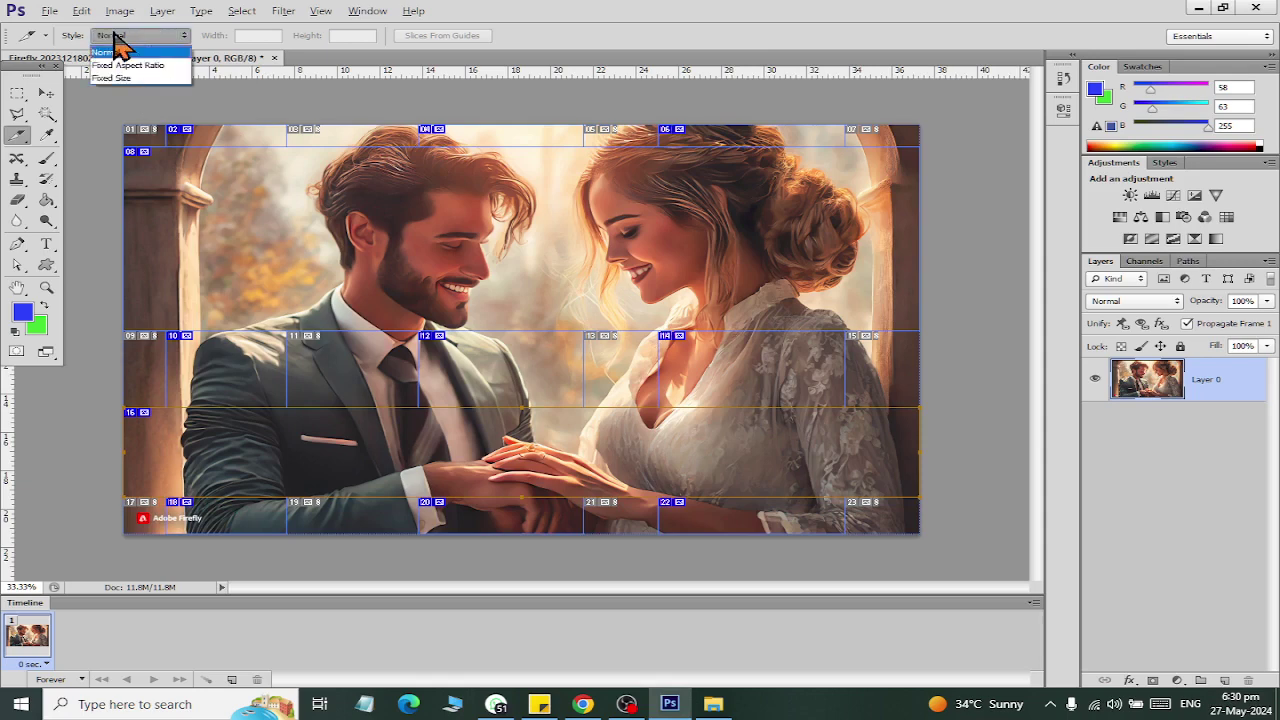
pyautogui.click(165, 55)
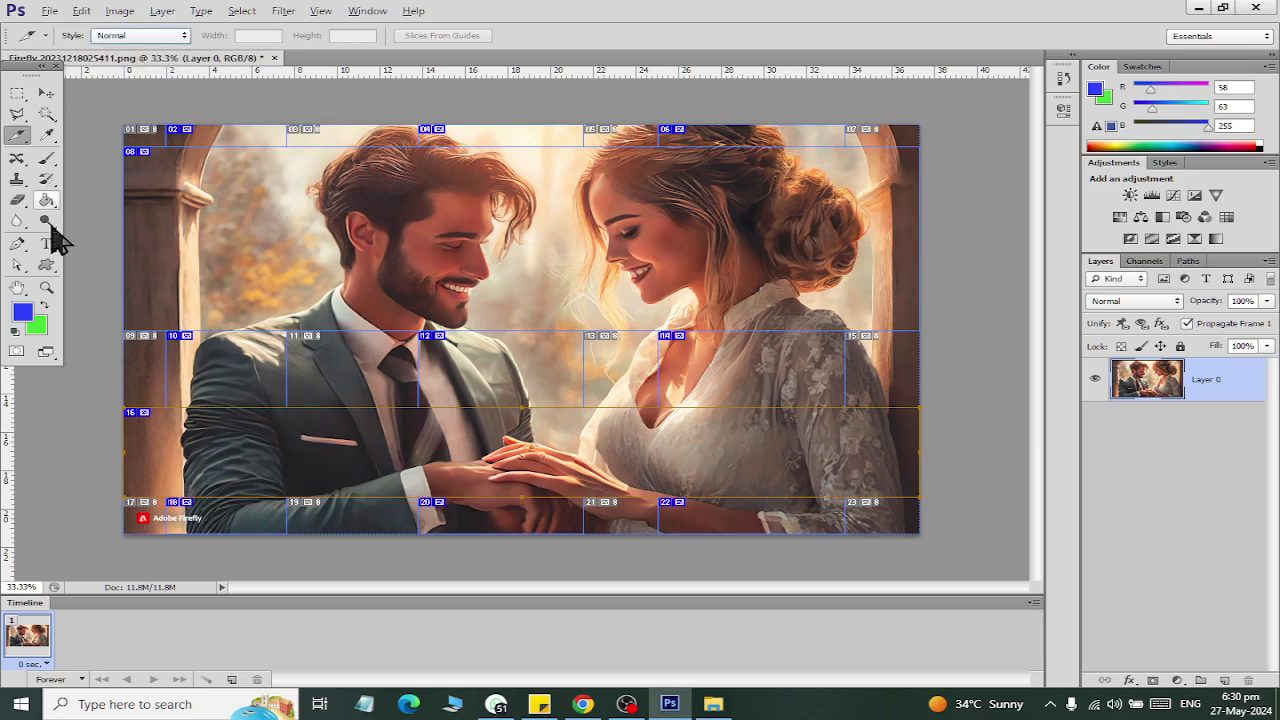
pyautogui.click(45, 36)
pyautogui.click(45, 36)
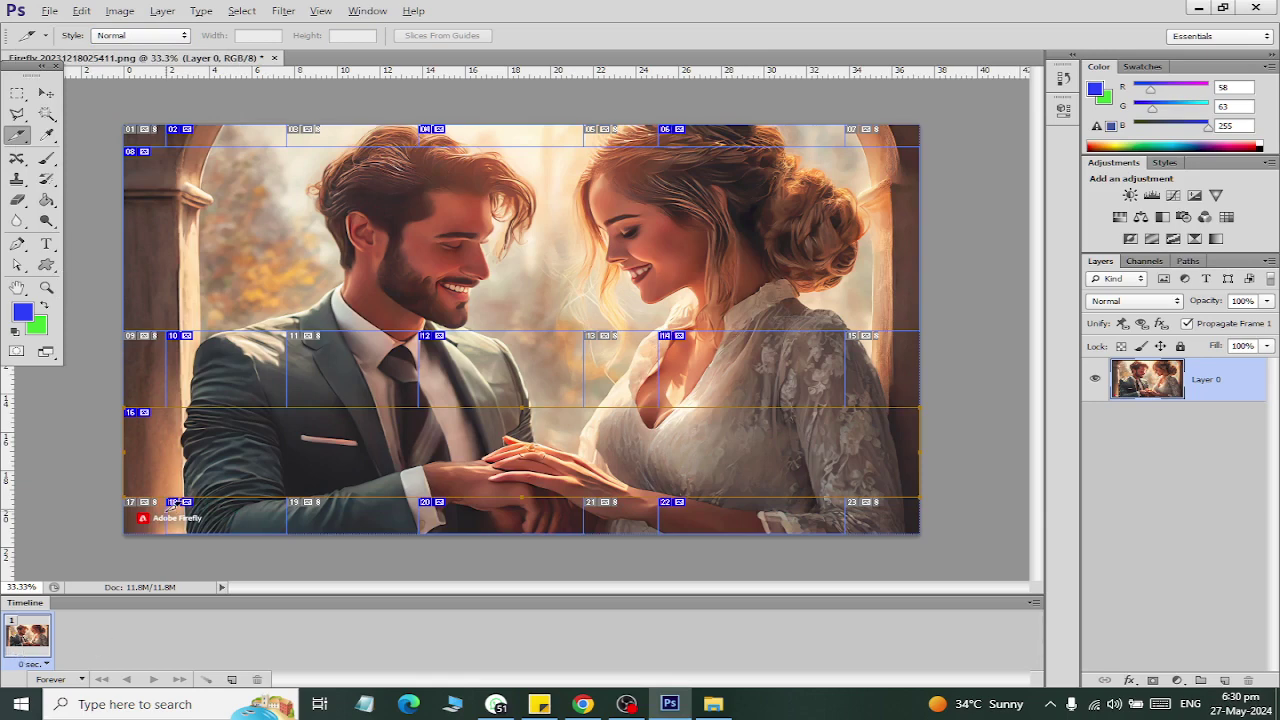
# With the Slice Select Tool, drag a slice up over the man's face.
pyautogui.click(48, 12)
pyautogui.click(48, 12)
pyautogui.rightClick(9, 141)
pyautogui.click(90, 177)
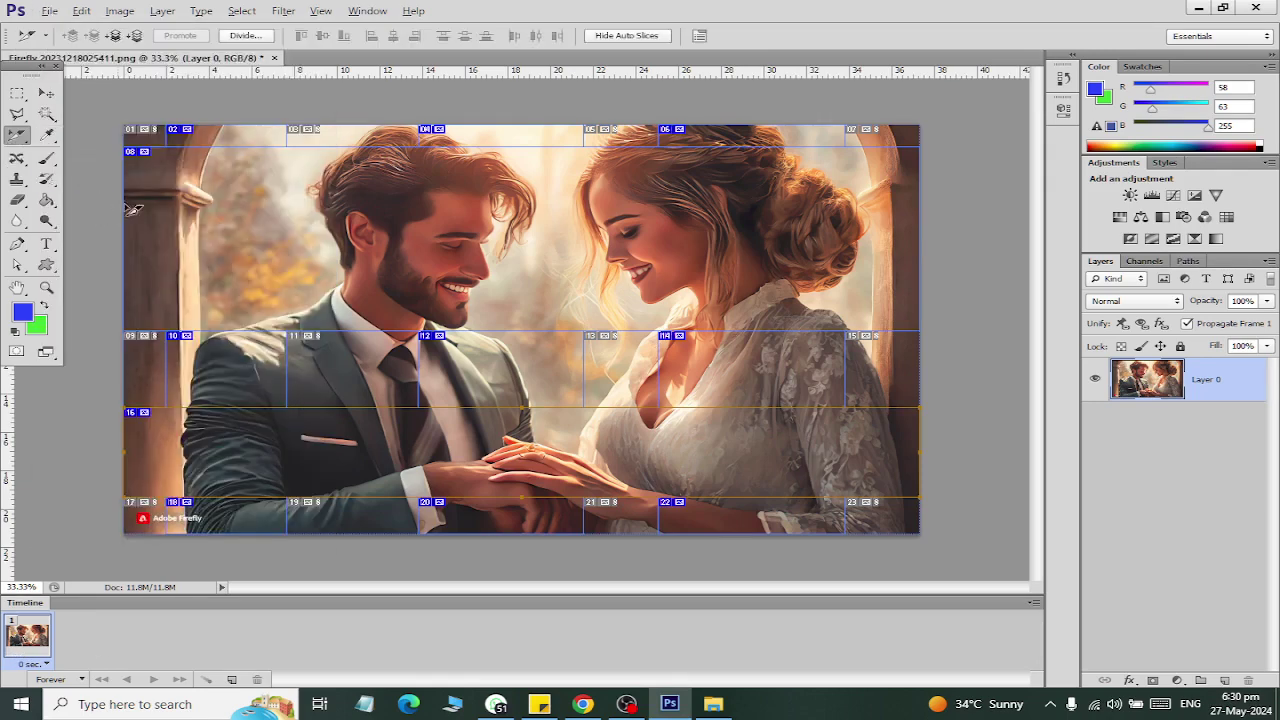
pyautogui.moveTo(219, 452); pyautogui.dragTo(507, 341)
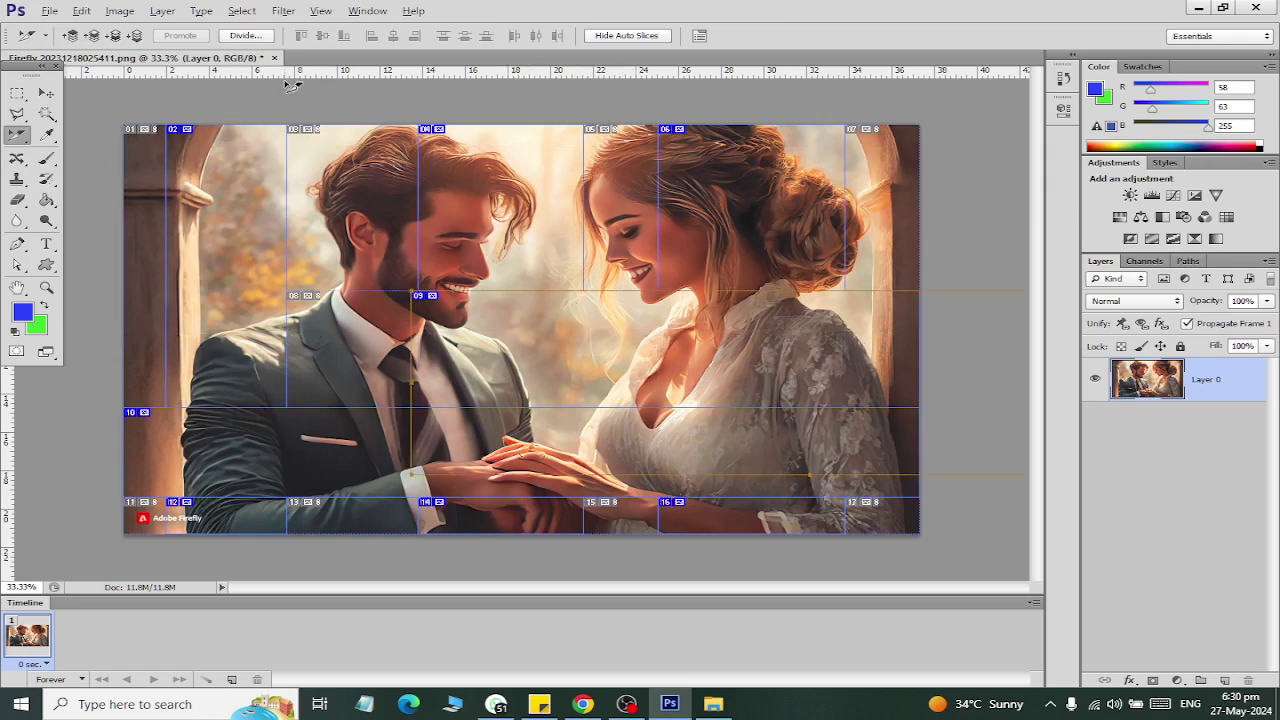
# Divide the middle slice with values 4 horizontal and 3 vertical, then save the document.
pyautogui.click(247, 37)
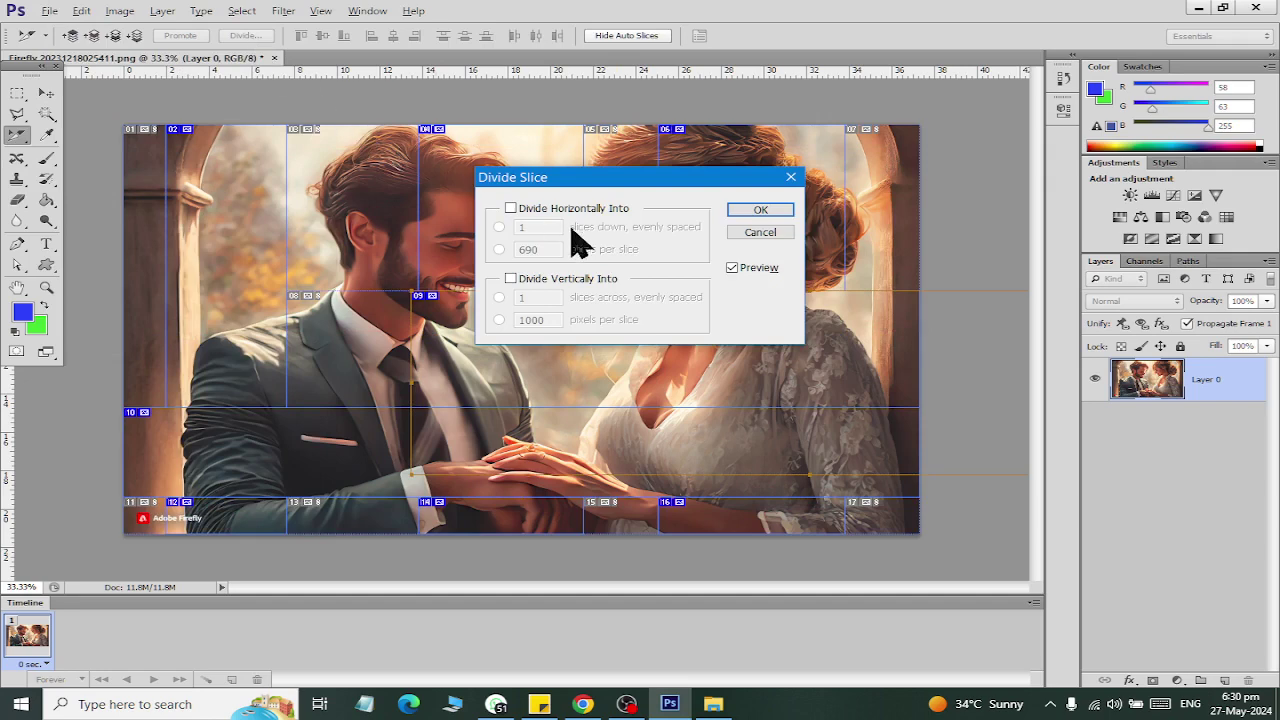
pyautogui.click(573, 210)
pyautogui.click(574, 280)
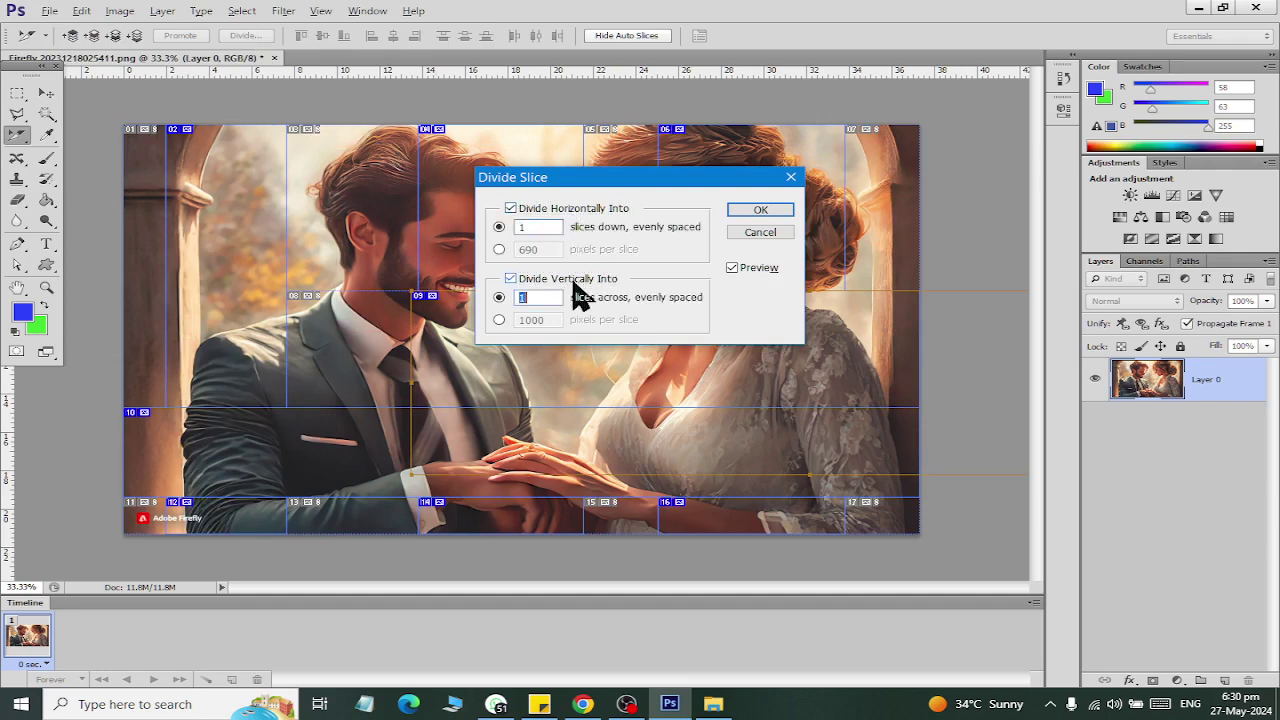
pyautogui.doubleClick(521, 227)
pyautogui.write('4')
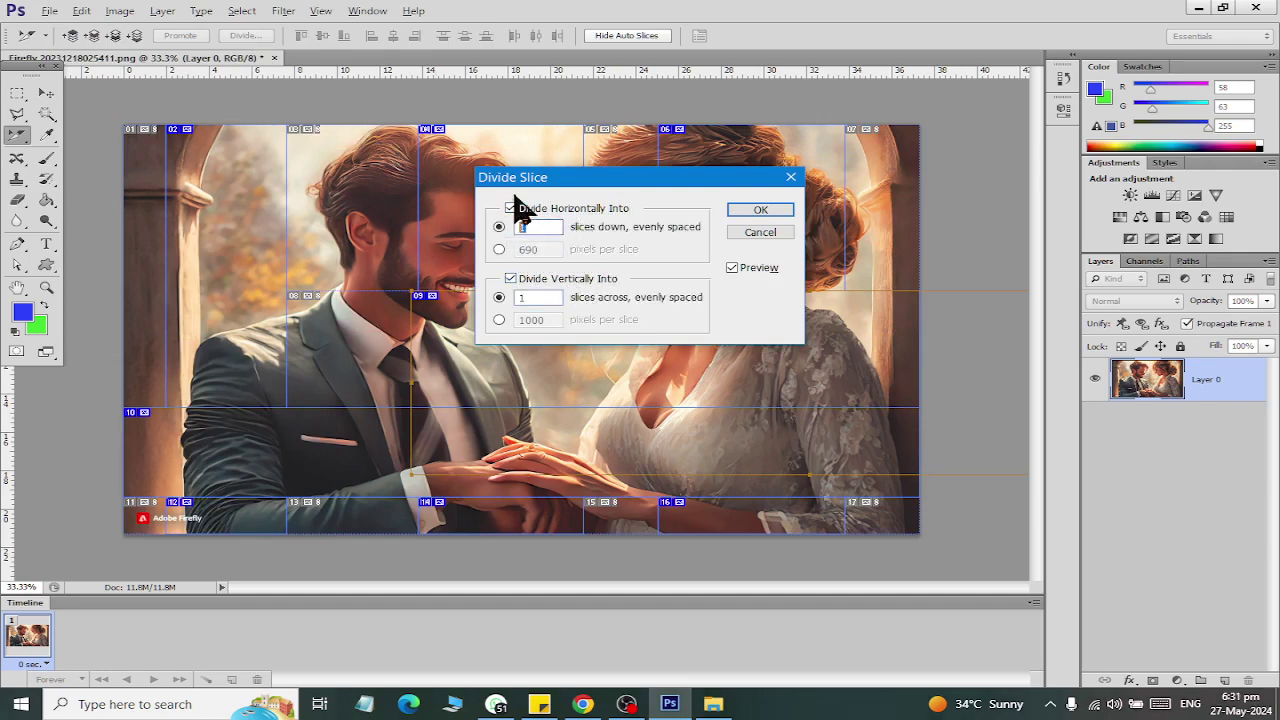
pyautogui.doubleClick(522, 297)
pyautogui.write('3')
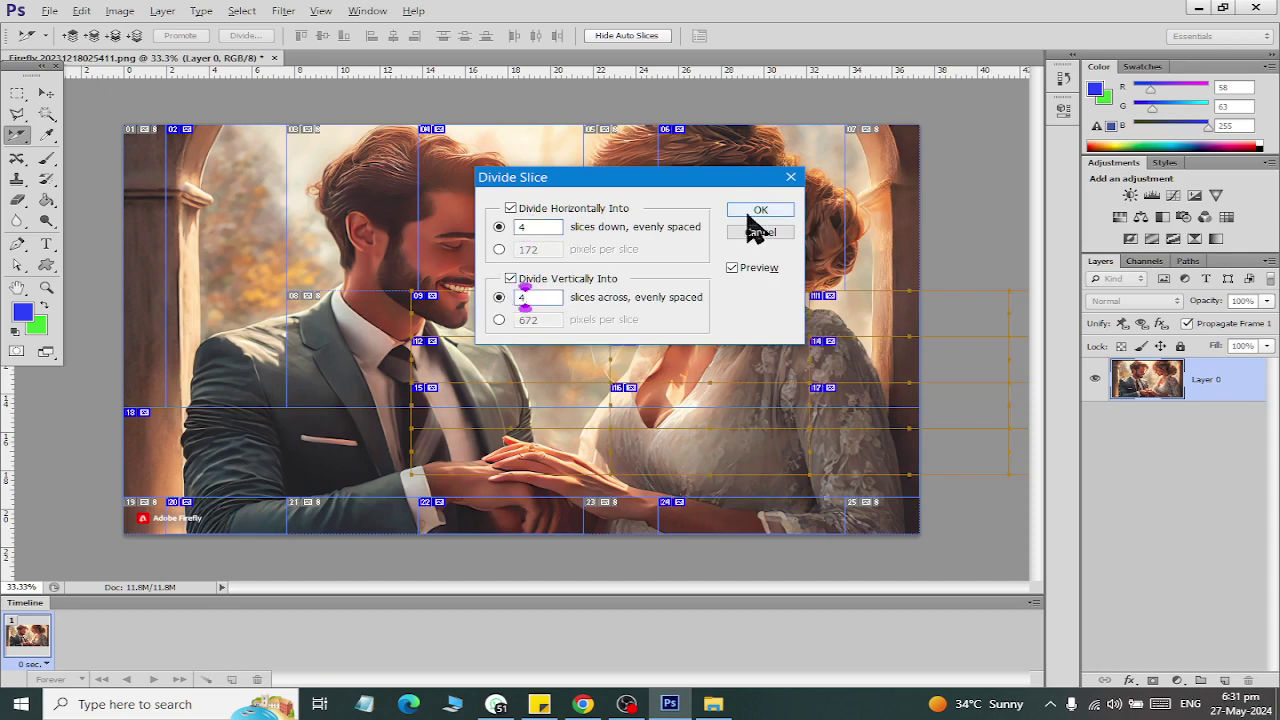
pyautogui.click(758, 211)
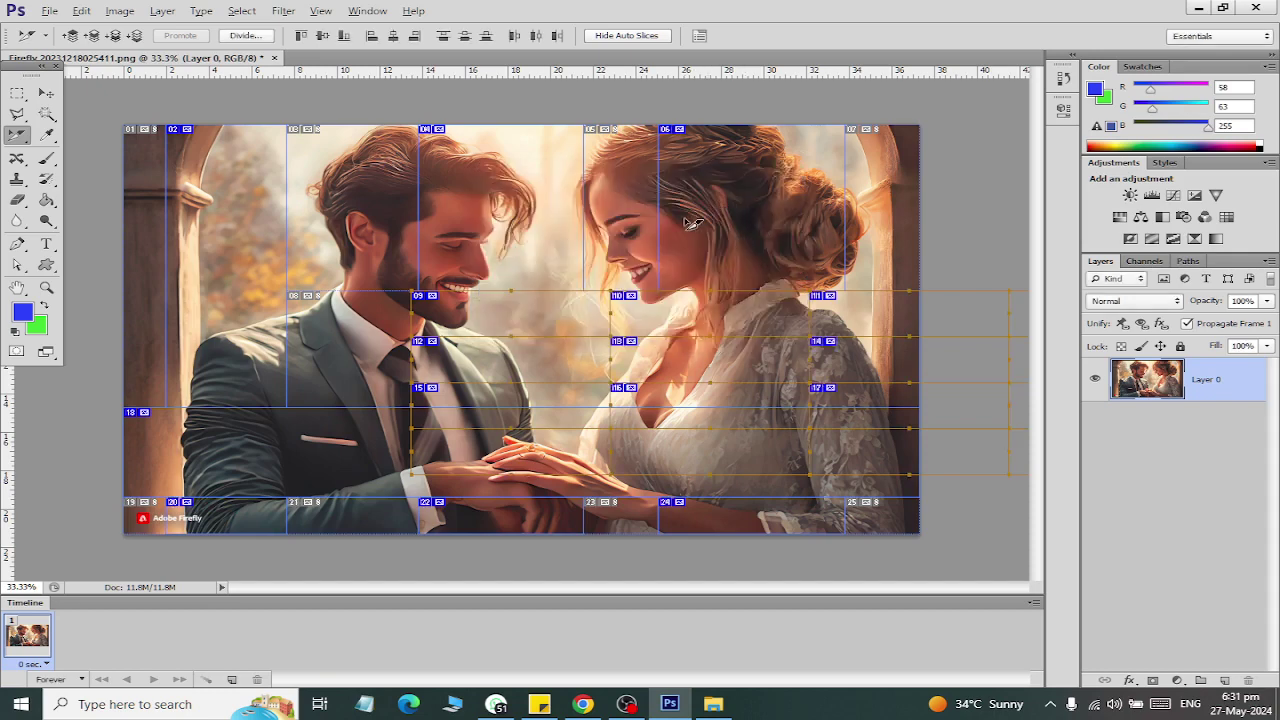
pyautogui.hotkey('ctrl', 's')
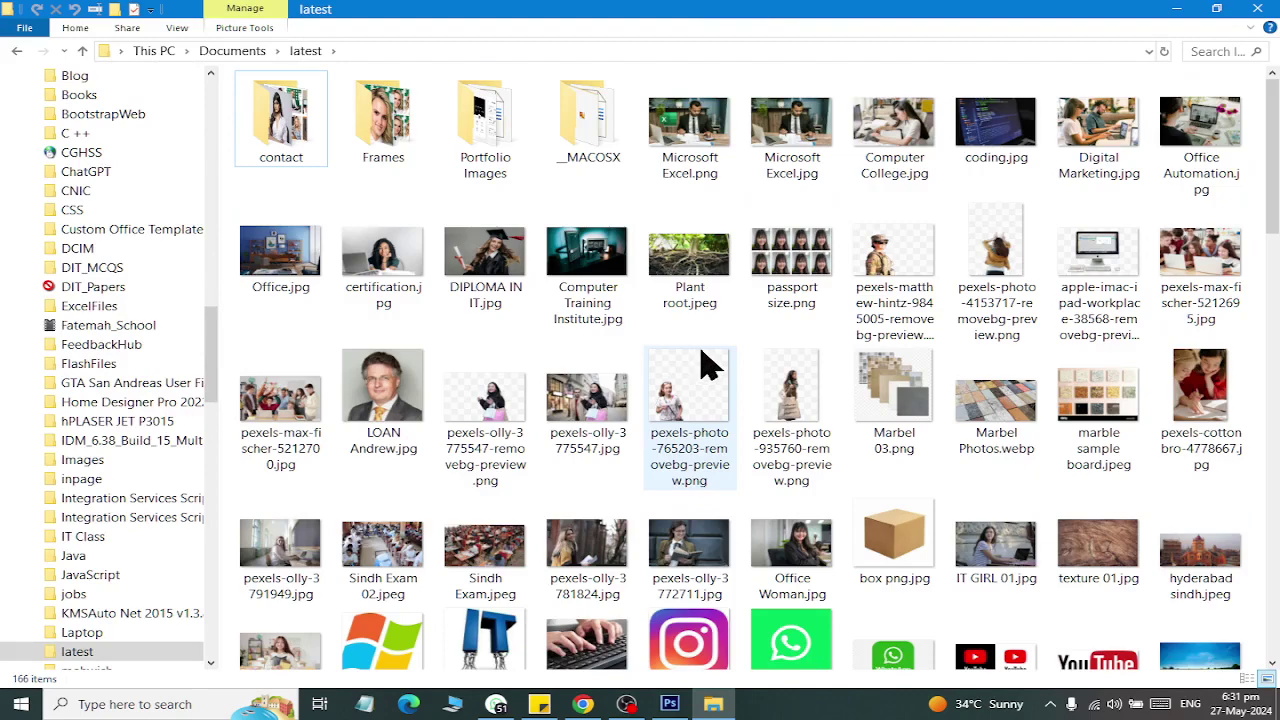
# Inspect the _MACOSX folder, trying to preview _header.jpeg and _project-2.png.
pyautogui.doubleClick(472, 130)
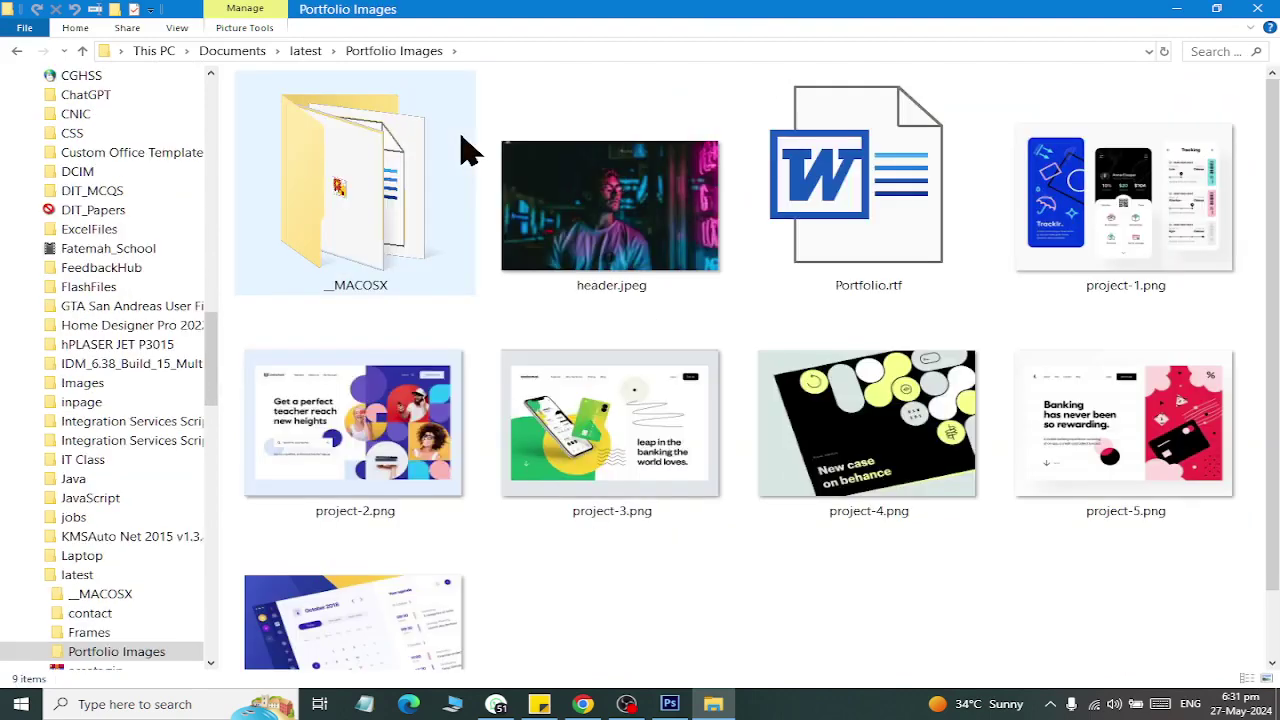
pyautogui.press('BackSpace')
pyautogui.click(598, 166)
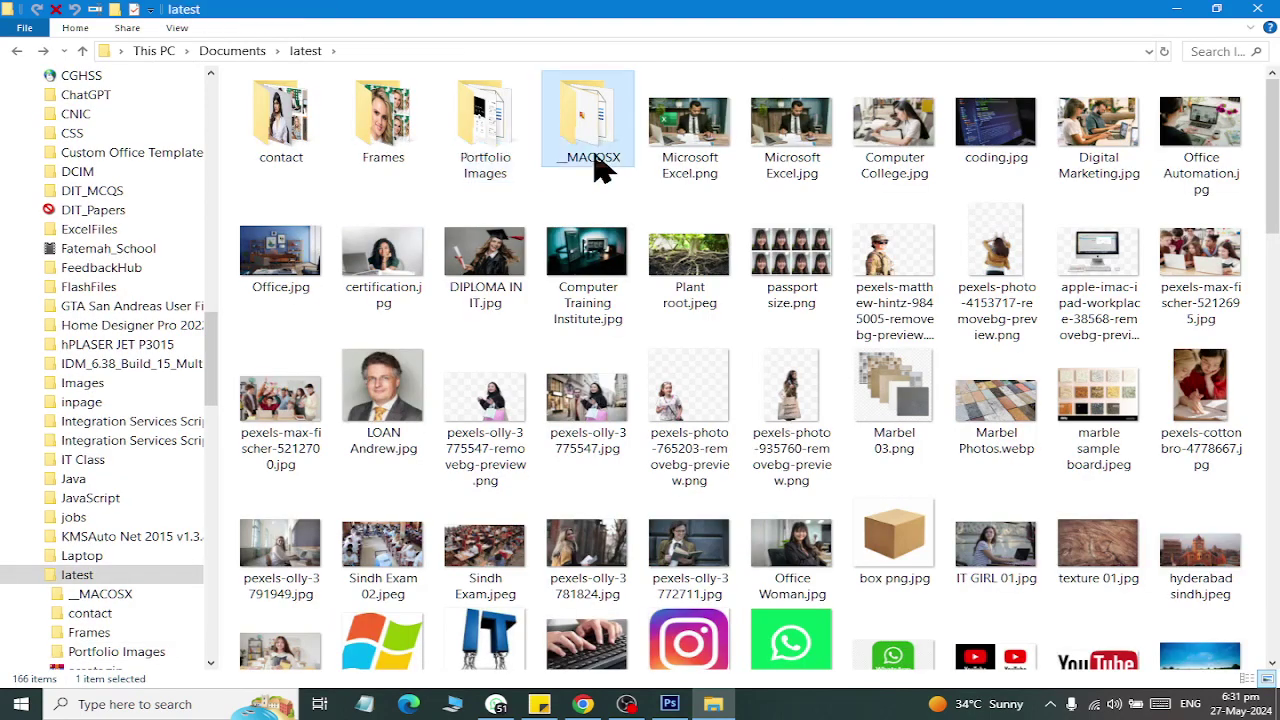
pyautogui.doubleClick(598, 166)
pyautogui.press('BackSpace')
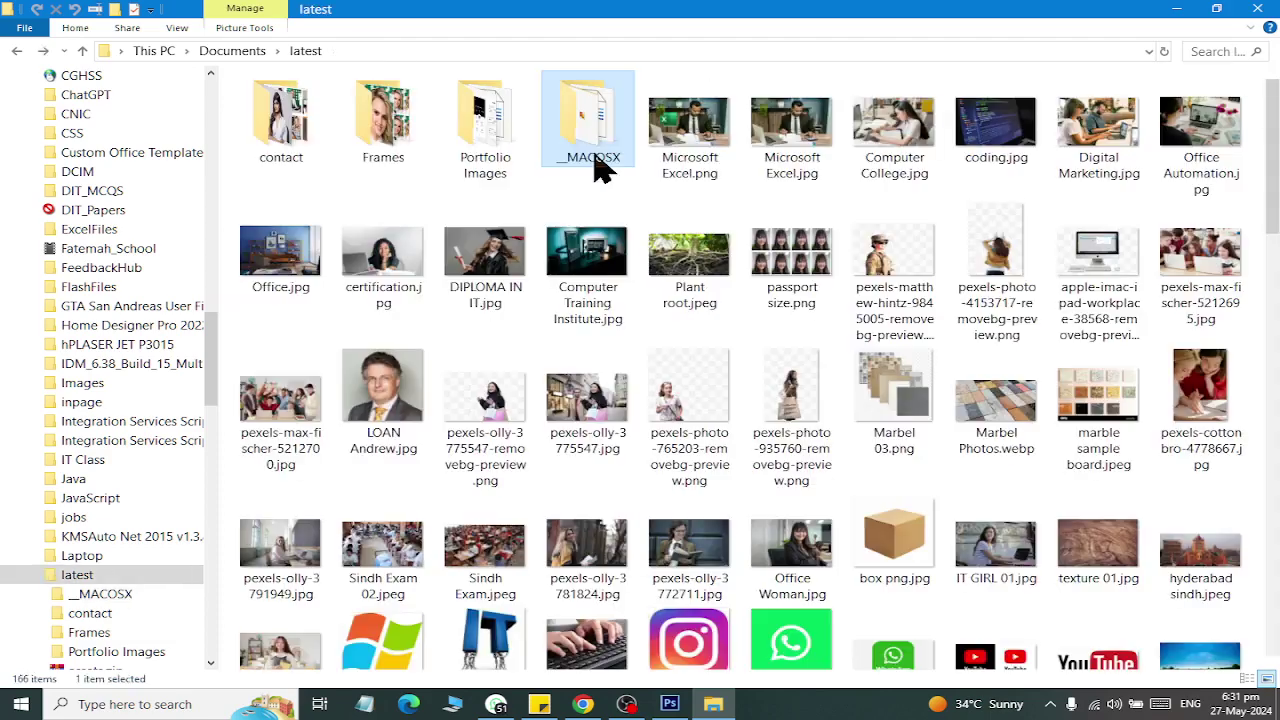
pyautogui.doubleClick(598, 166)
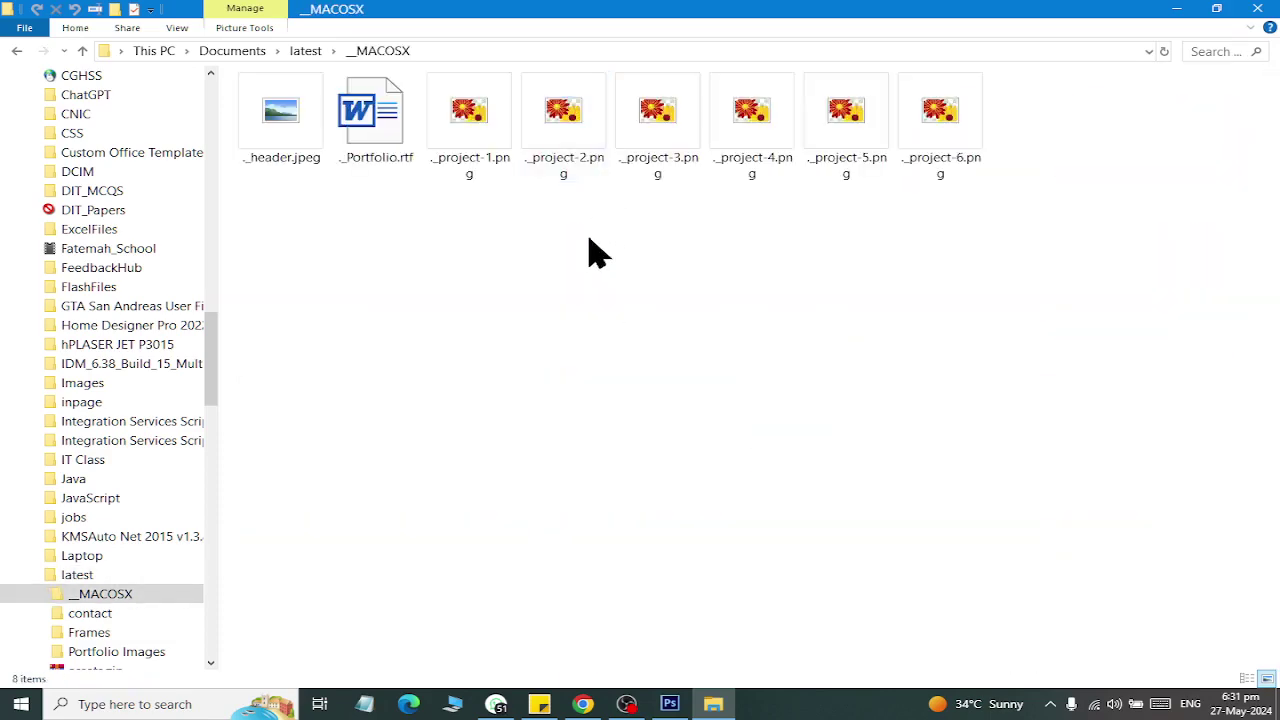
pyautogui.doubleClick(288, 122)
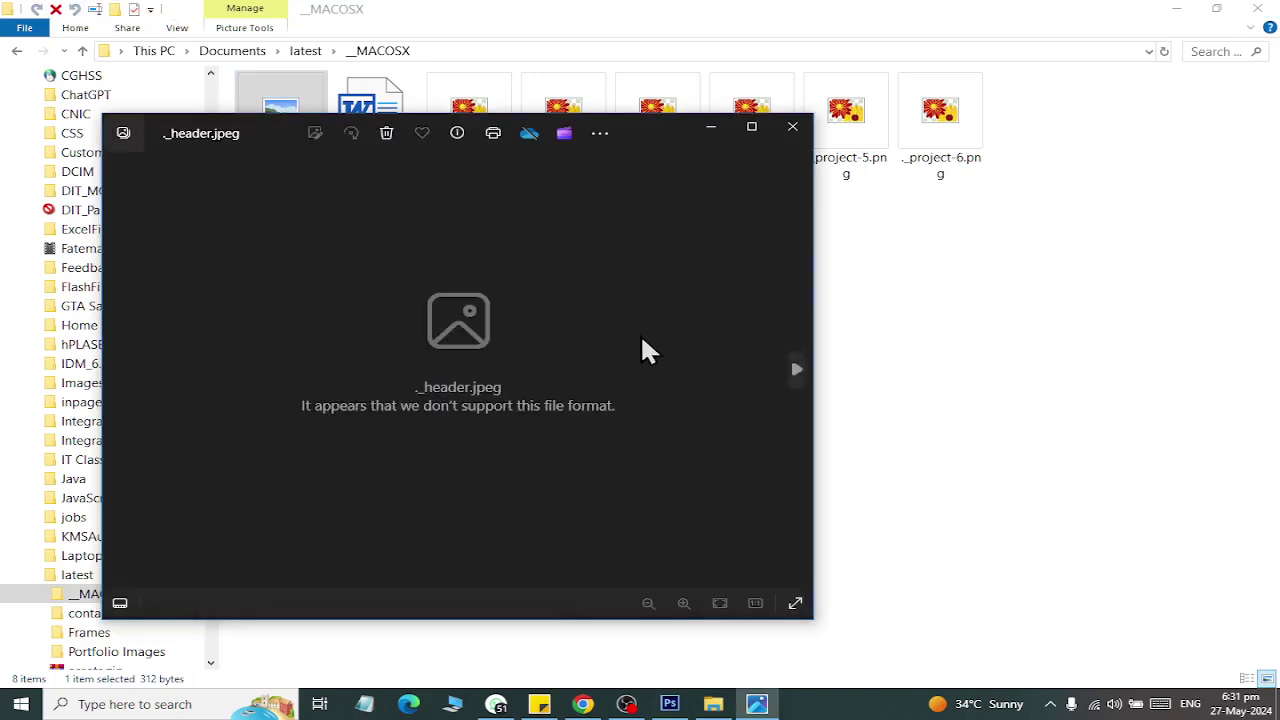
pyautogui.press('Escape')
pyautogui.click(548, 130)
pyautogui.doubleClick(548, 130)
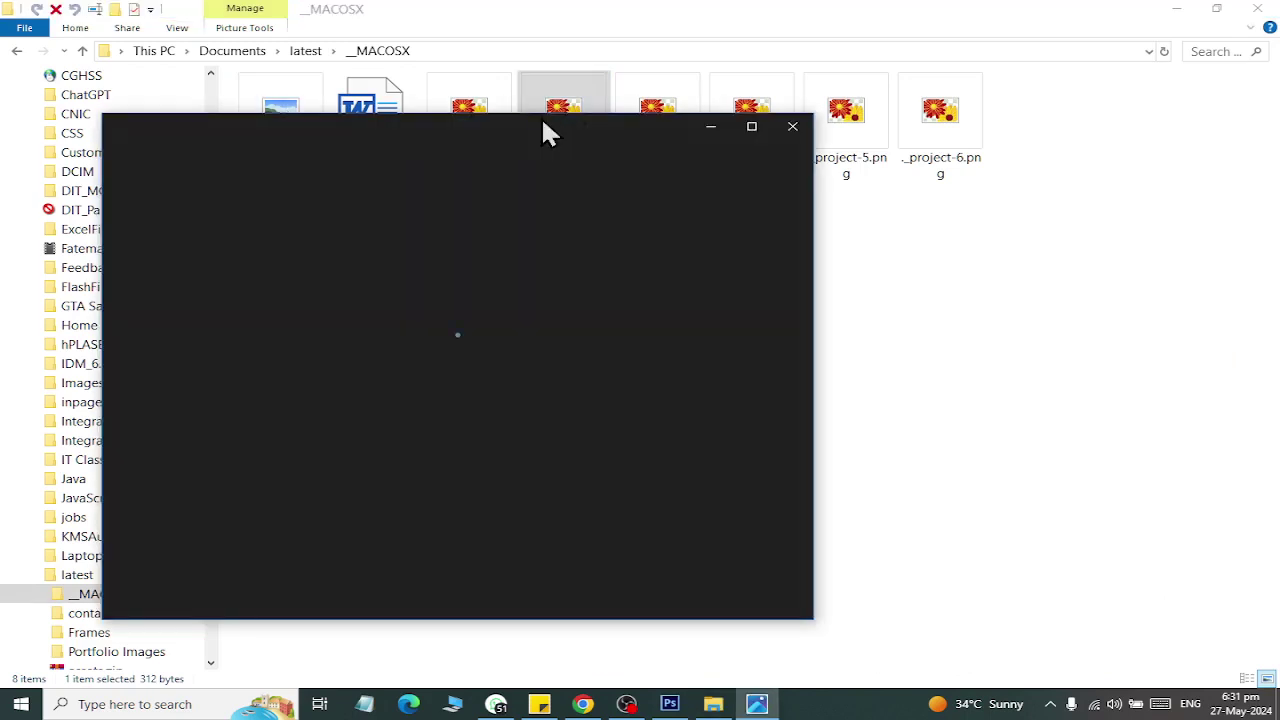
pyautogui.press('Escape')
pyautogui.press('BackSpace')
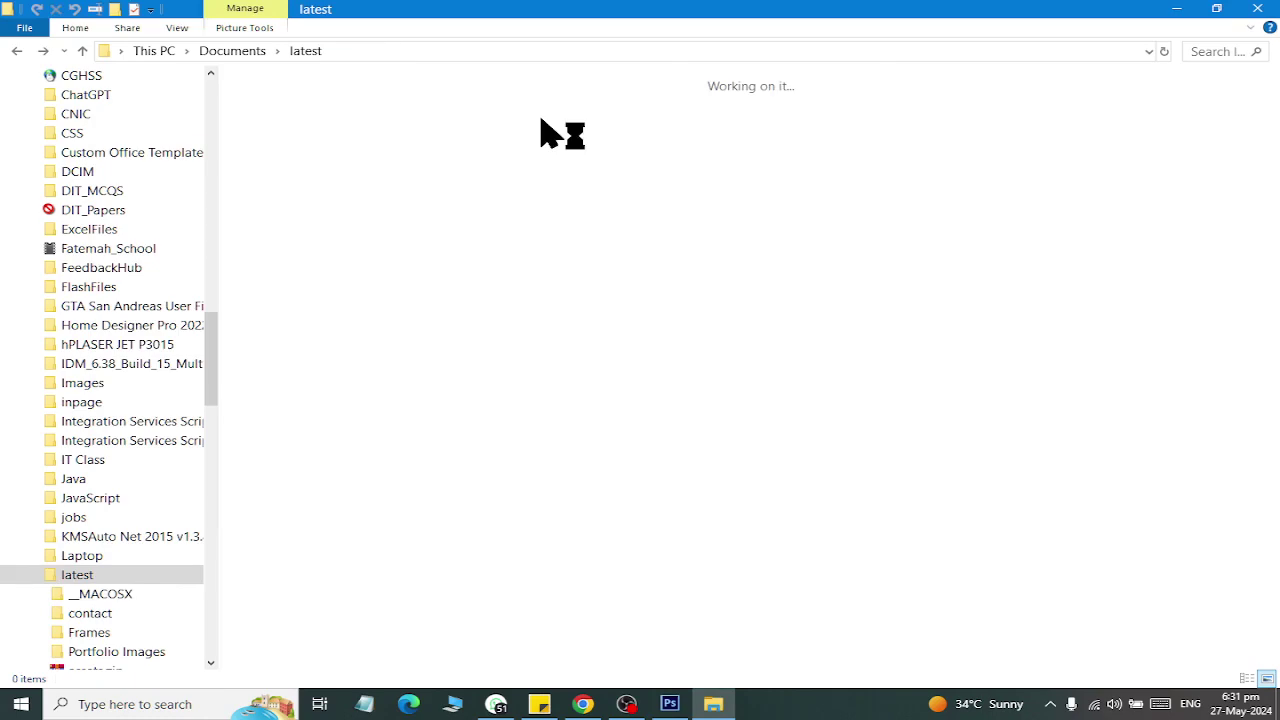
# Permanently delete the _MACOSX folder, recheck the latest folder, and return to Photoshop.
pyautogui.hotkey('shift', 'Delete')
pyautogui.click(712, 420)
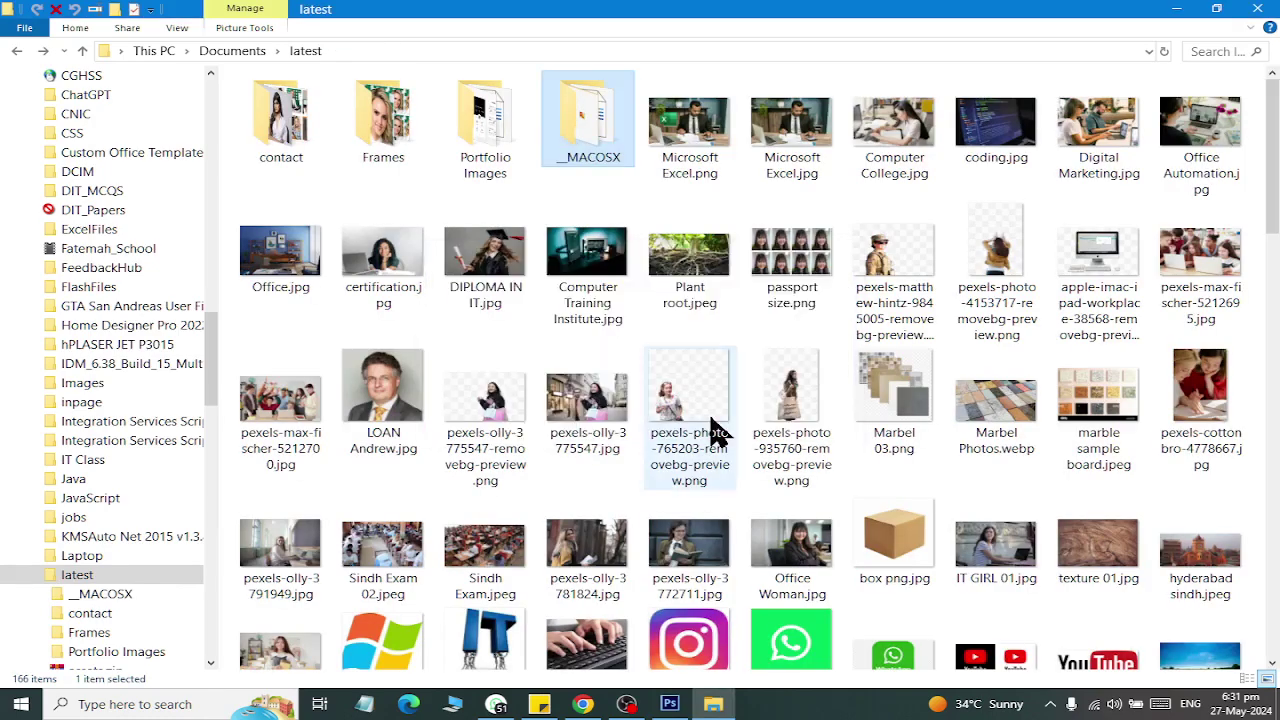
pyautogui.press('Return')
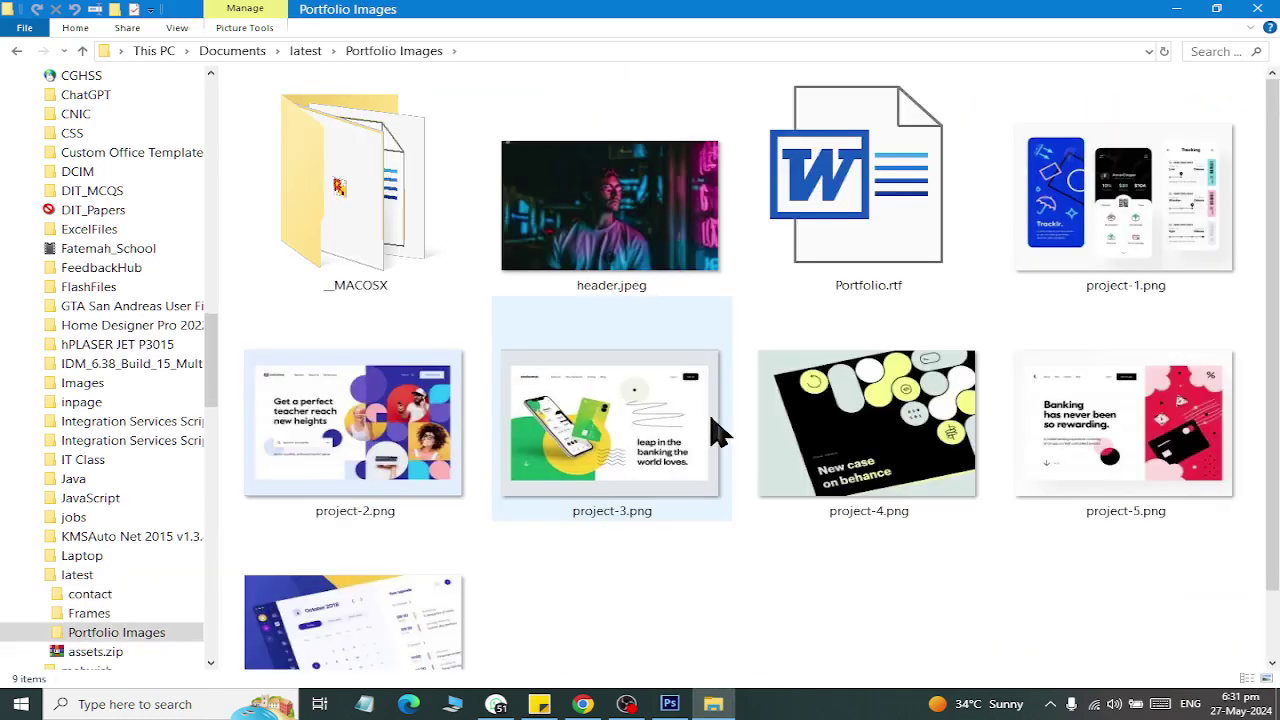
pyautogui.press('BackSpace')
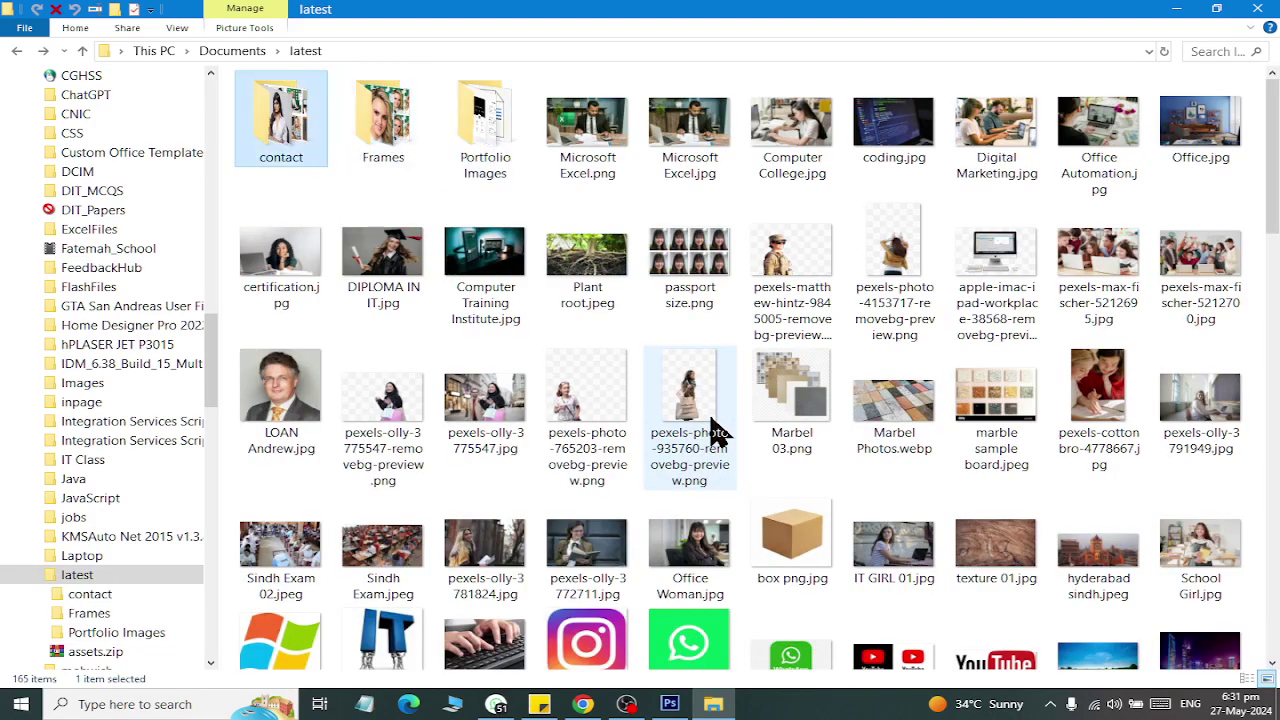
pyautogui.press('Return')
pyautogui.press('BackSpace')
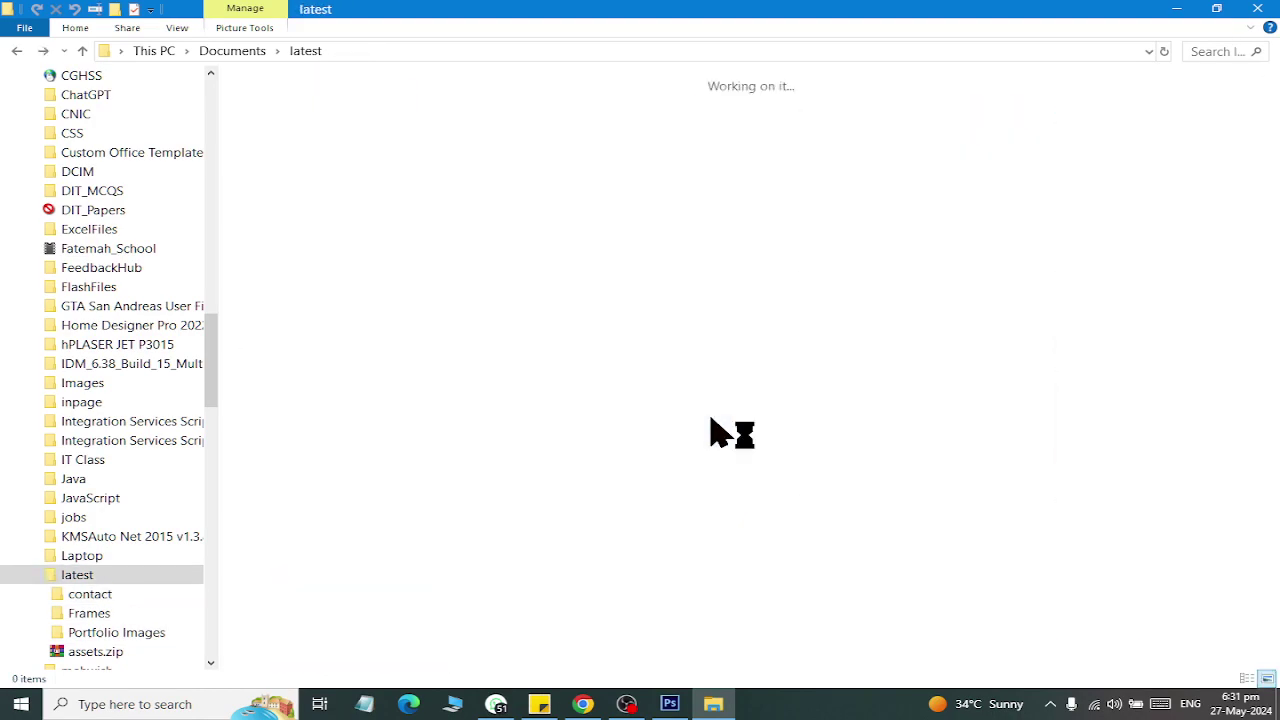
pyautogui.scroll(-3, 728, 428)
pyautogui.scroll(-4, 728, 428)
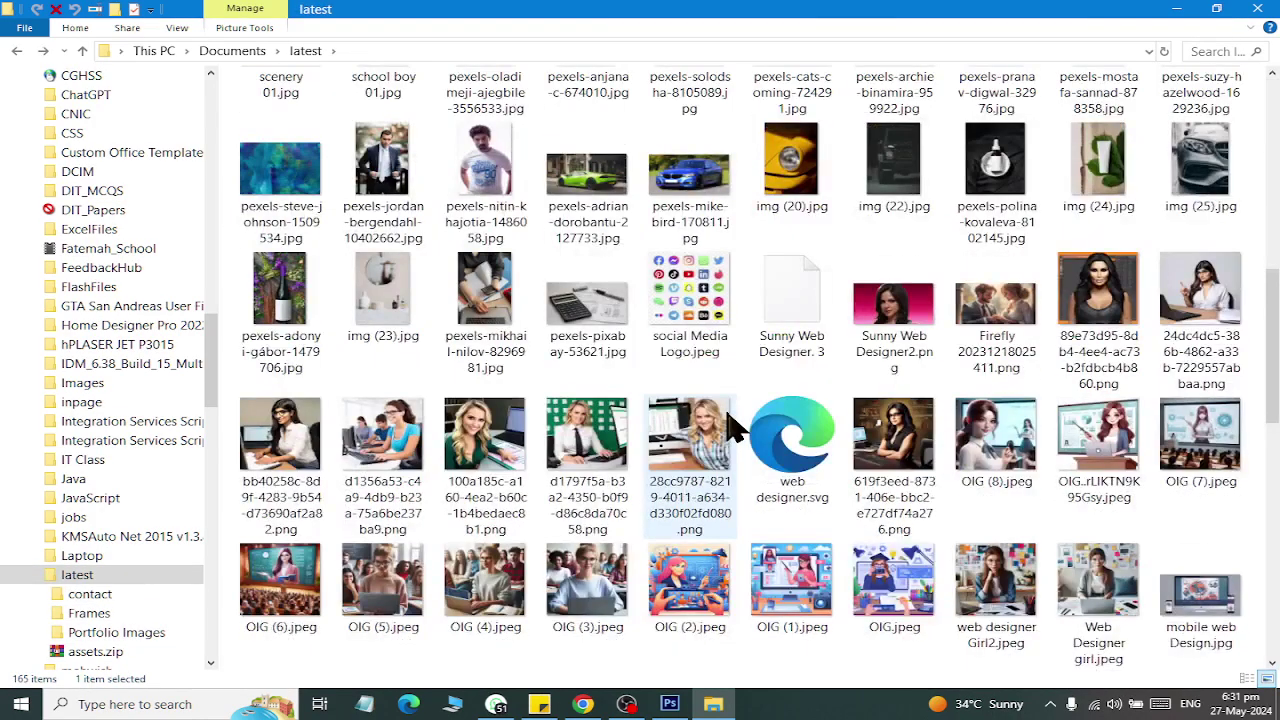
pyautogui.scroll(7, 728, 428)
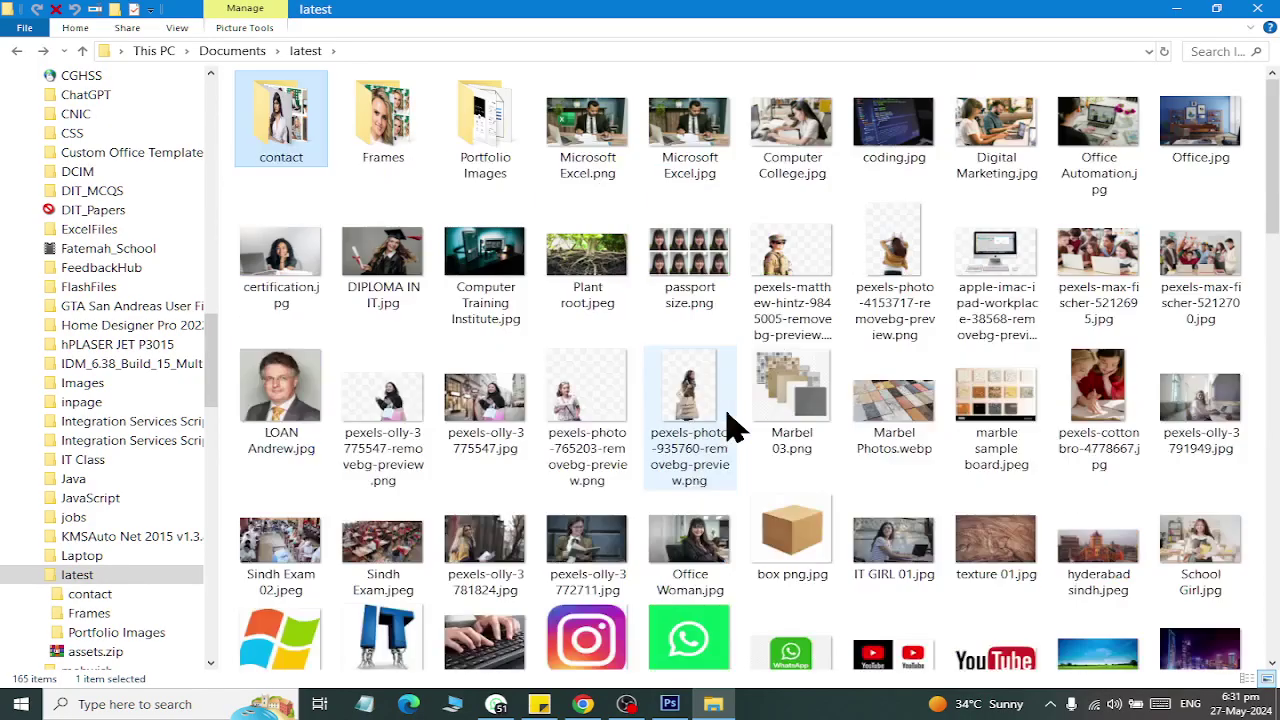
pyautogui.hotkey('alt', 'Tab')
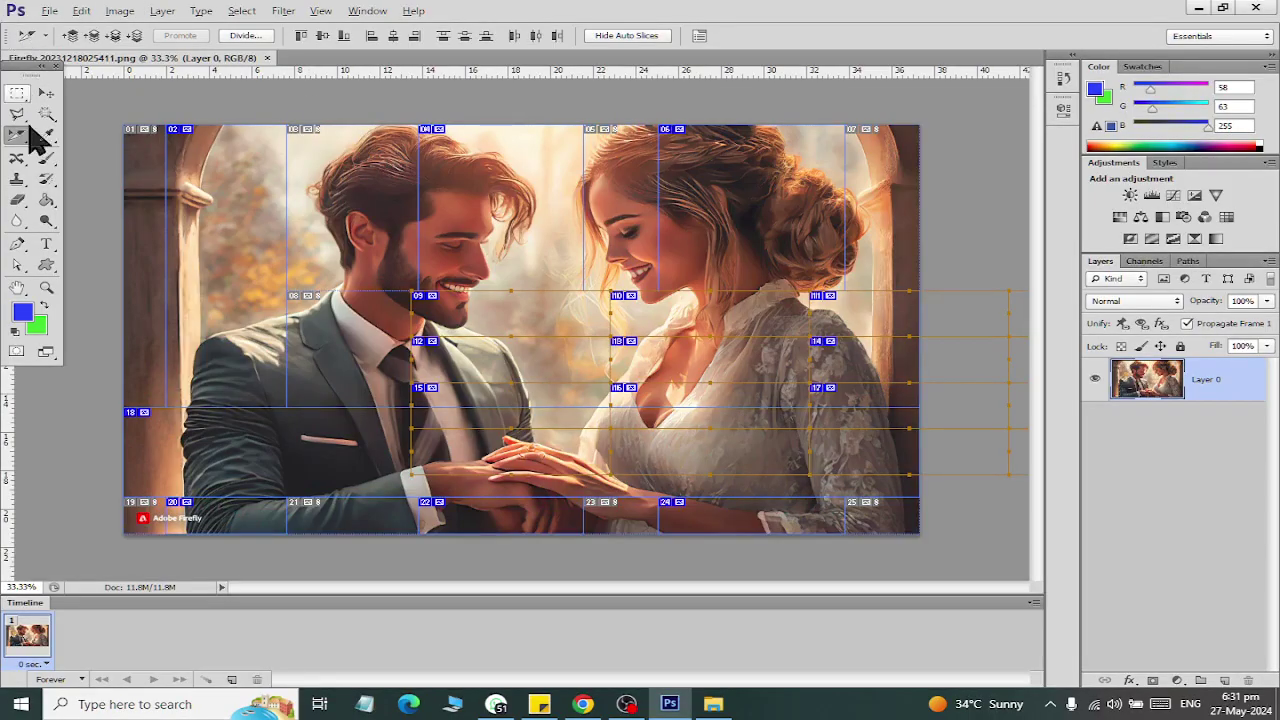
# In Save for Web, set the preview zoom to Fit on Screen and proceed to Save.
pyautogui.rightClick(14, 147)
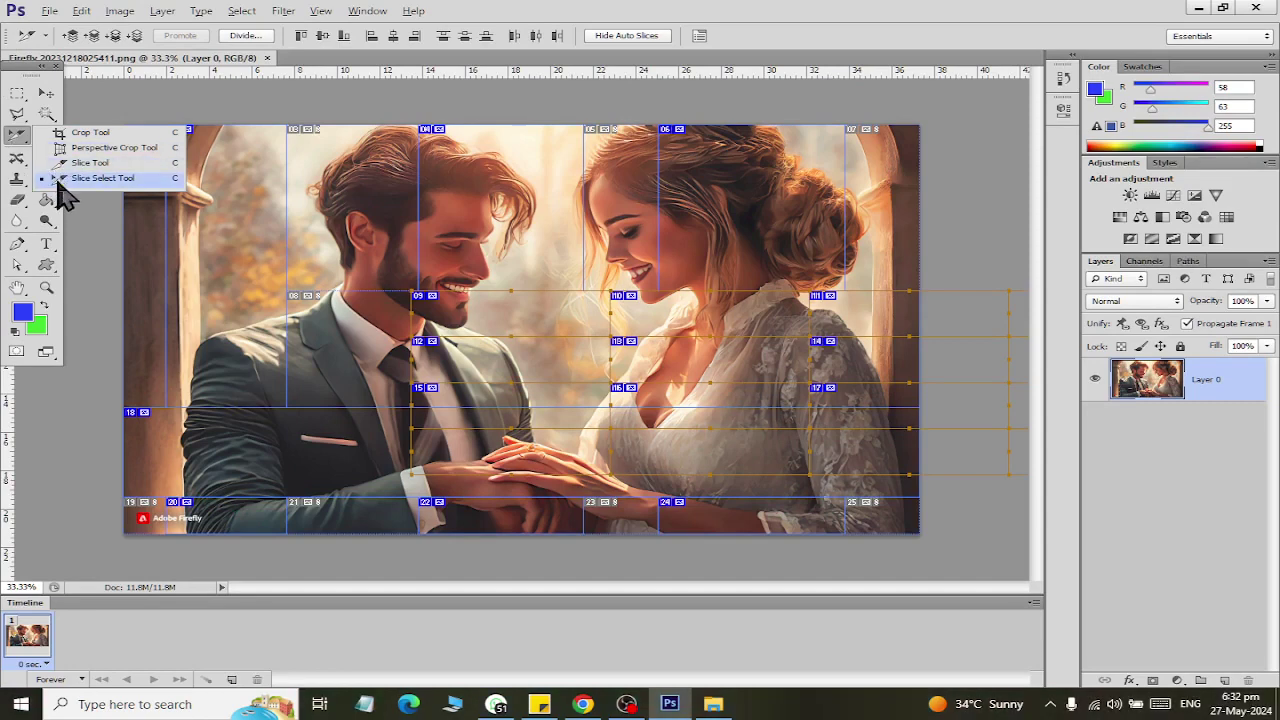
pyautogui.click(48, 11)
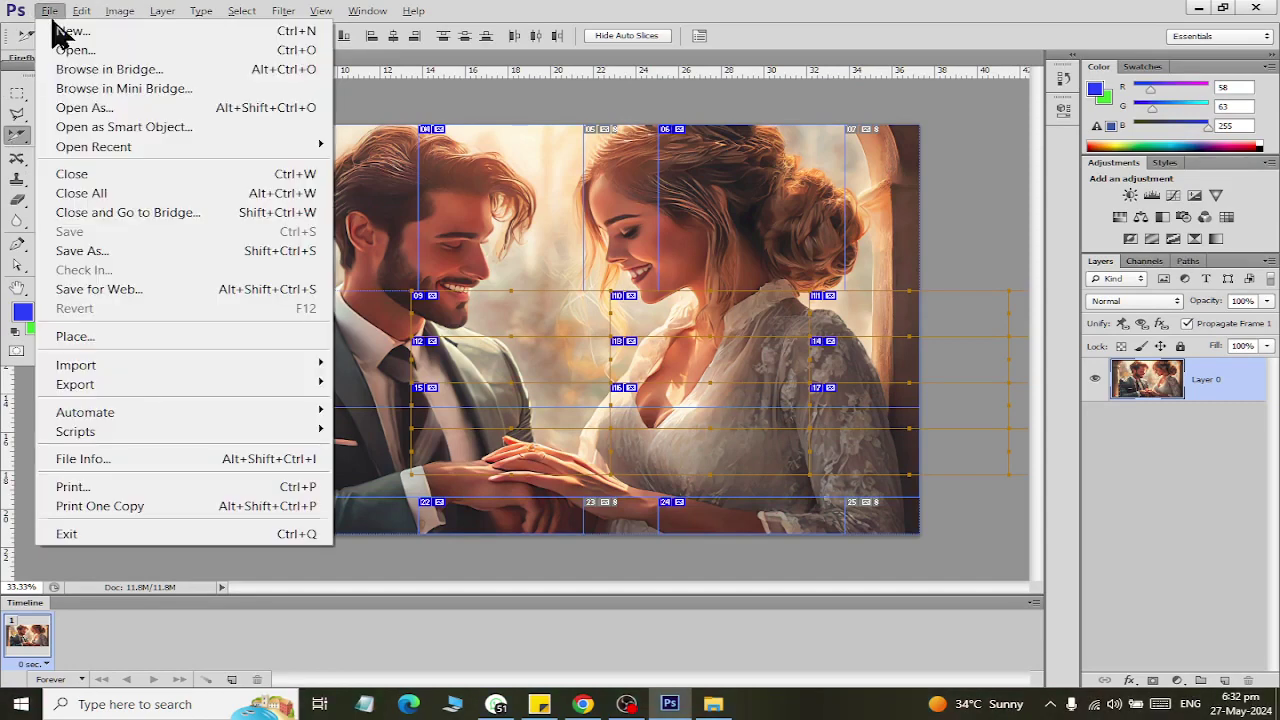
pyautogui.click(92, 292)
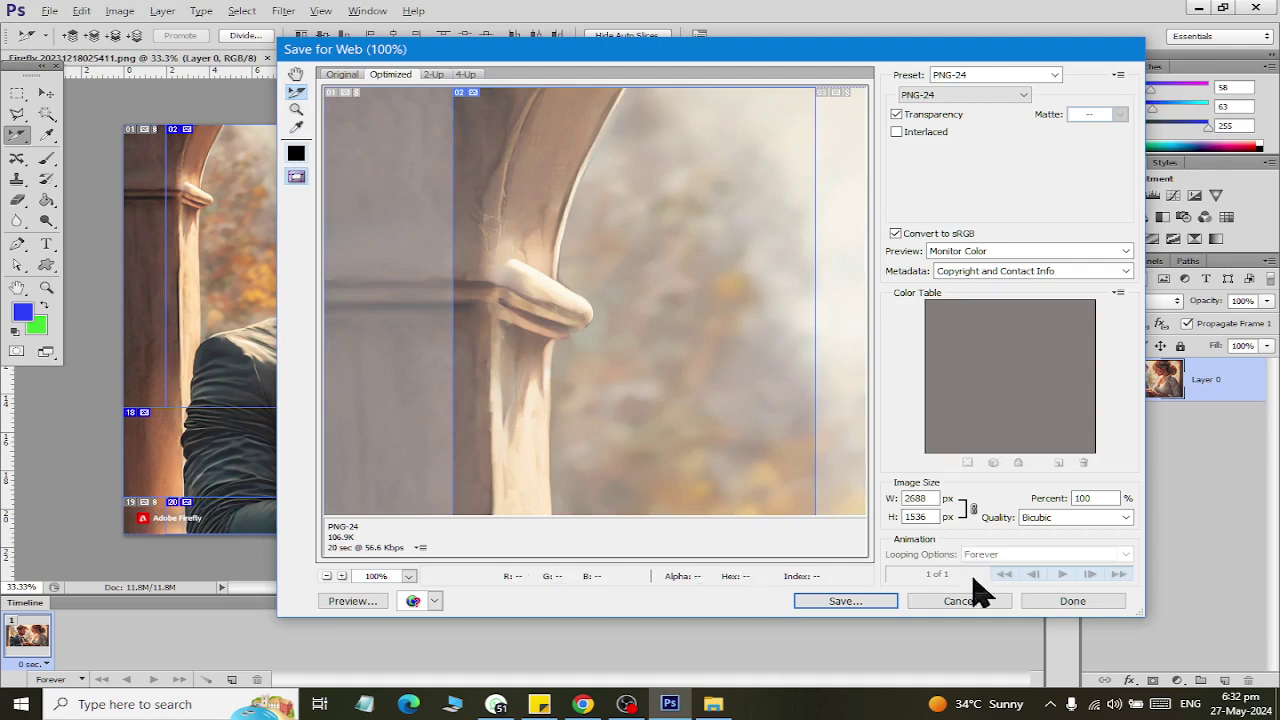
pyautogui.click(409, 577)
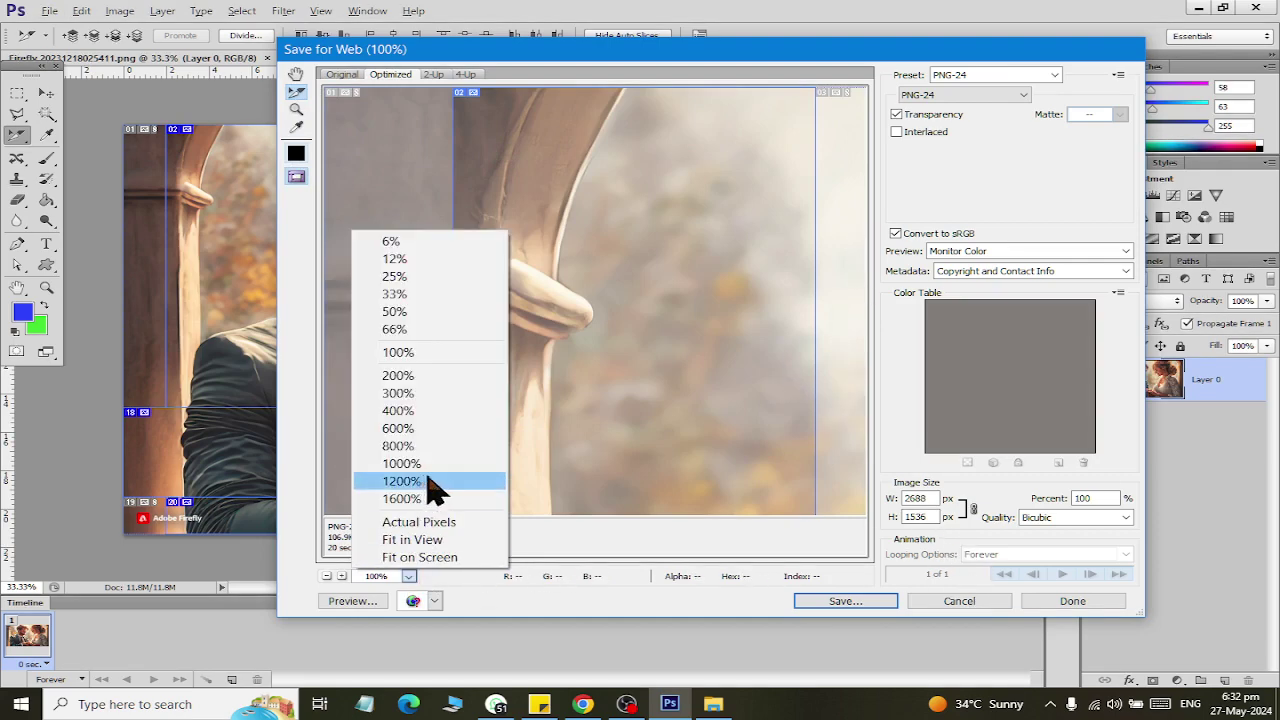
pyautogui.click(437, 528)
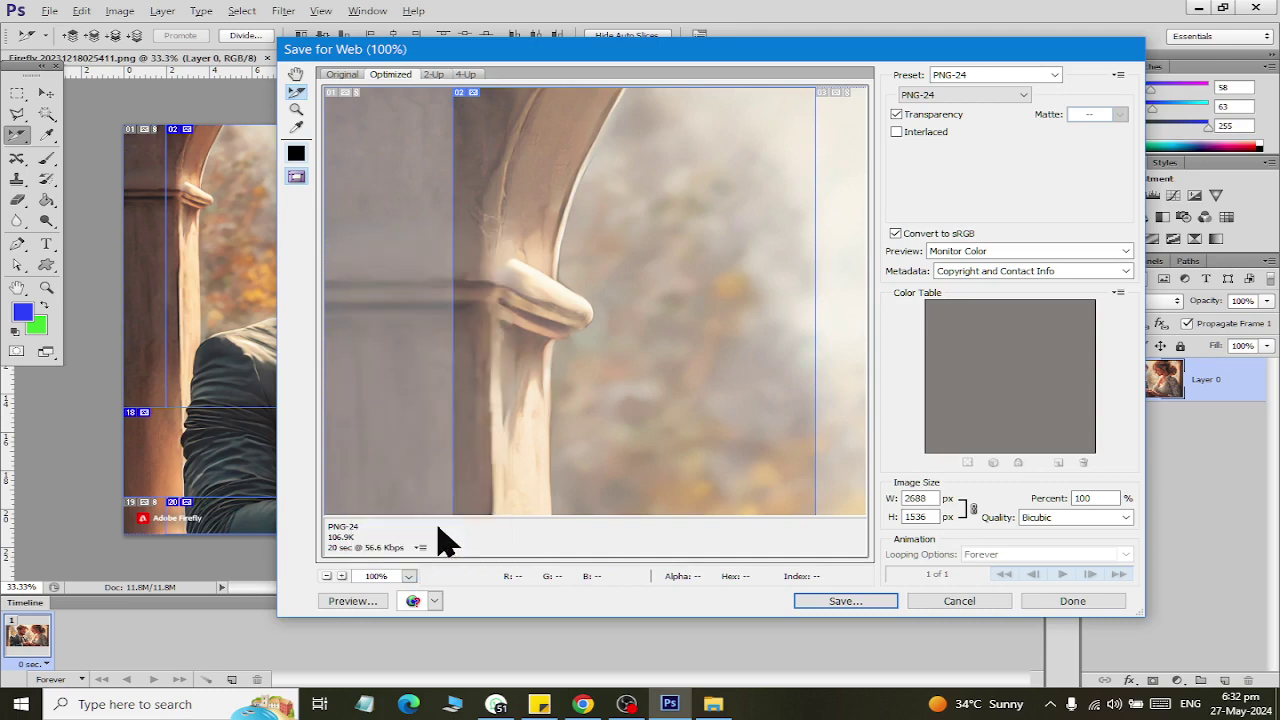
pyautogui.click(409, 577)
pyautogui.click(437, 555)
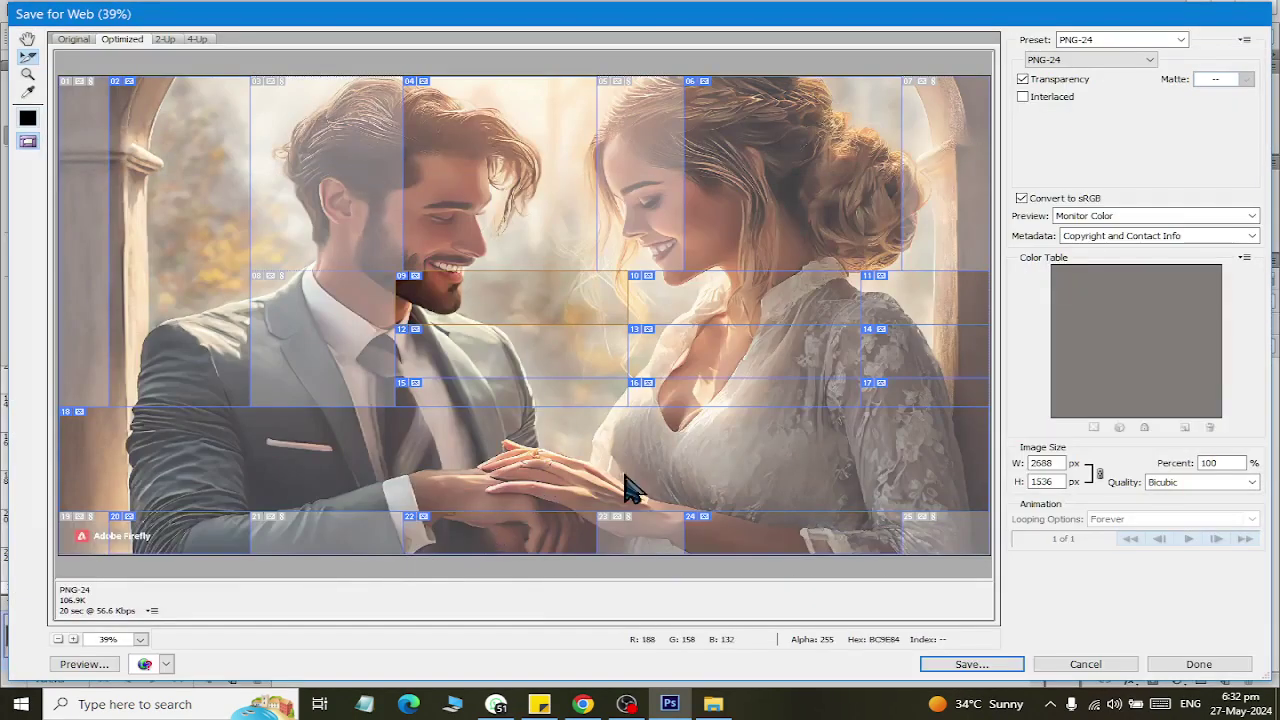
pyautogui.click(972, 672)
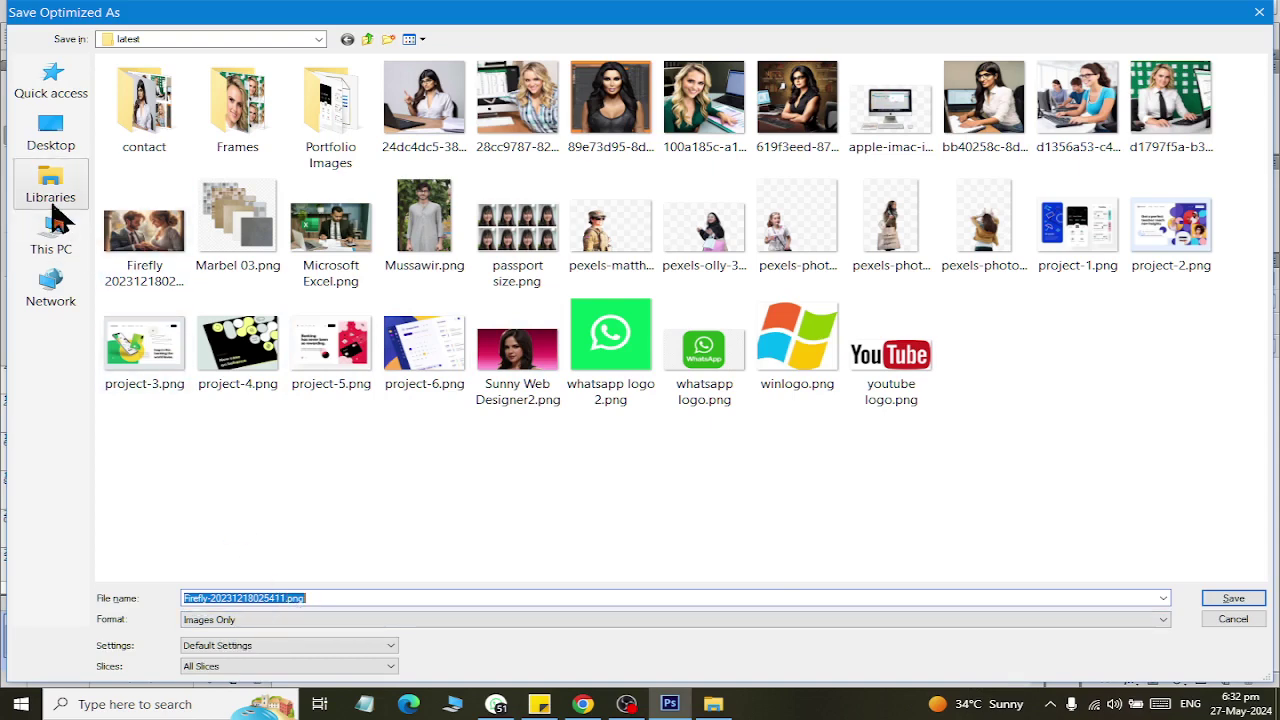
# Create a Slice folder inside latest and export the slices there as 'my wed'.
pyautogui.click(229, 516)
pyautogui.rightClick(229, 516)
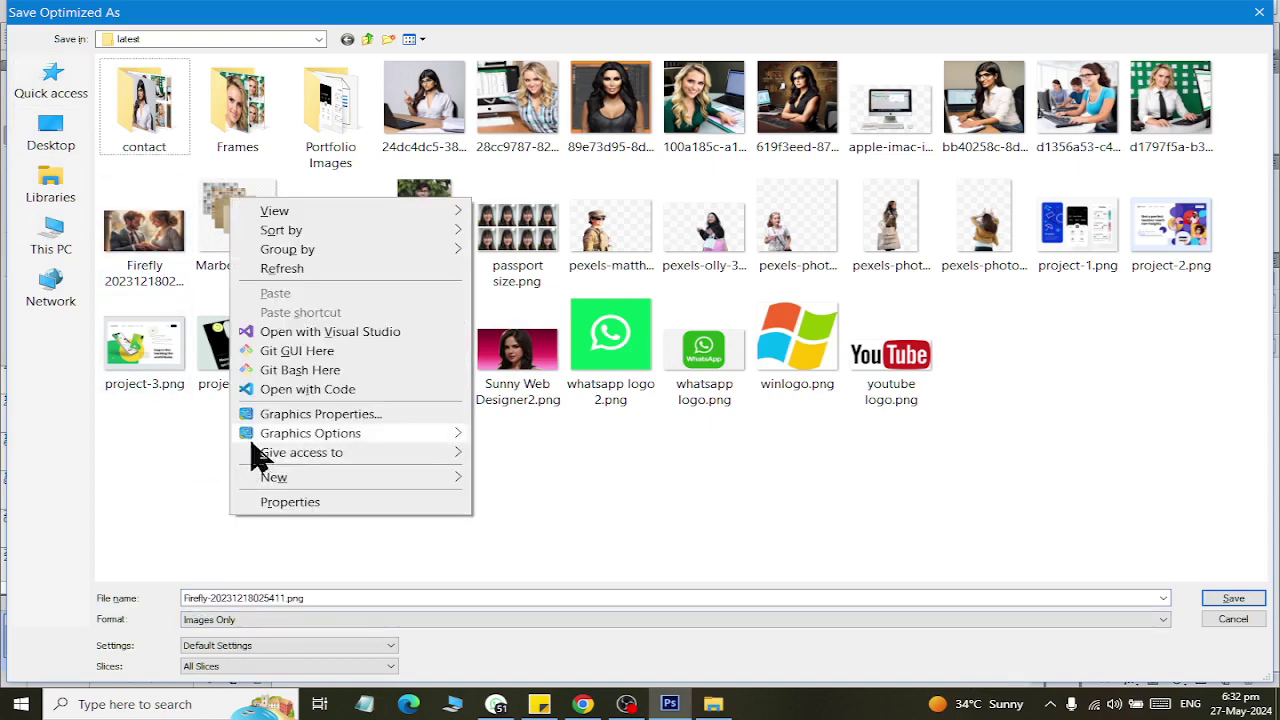
pyautogui.click(516, 205)
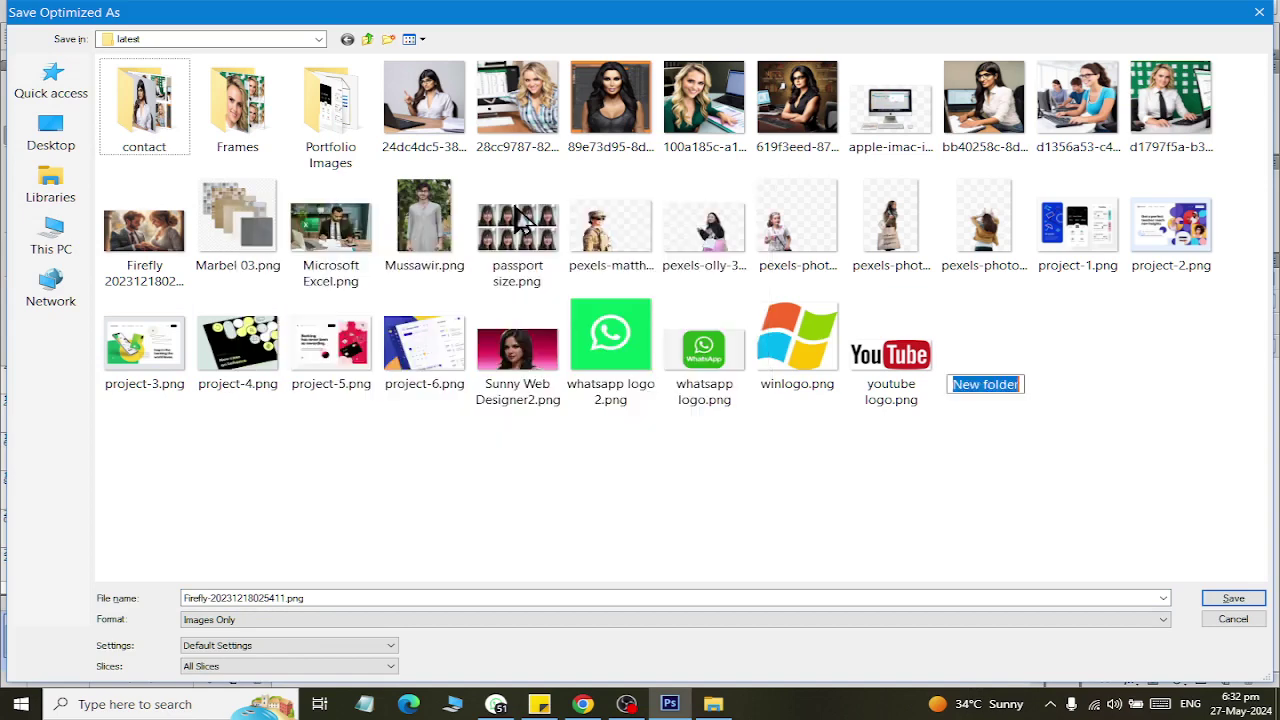
pyautogui.write('Slice')
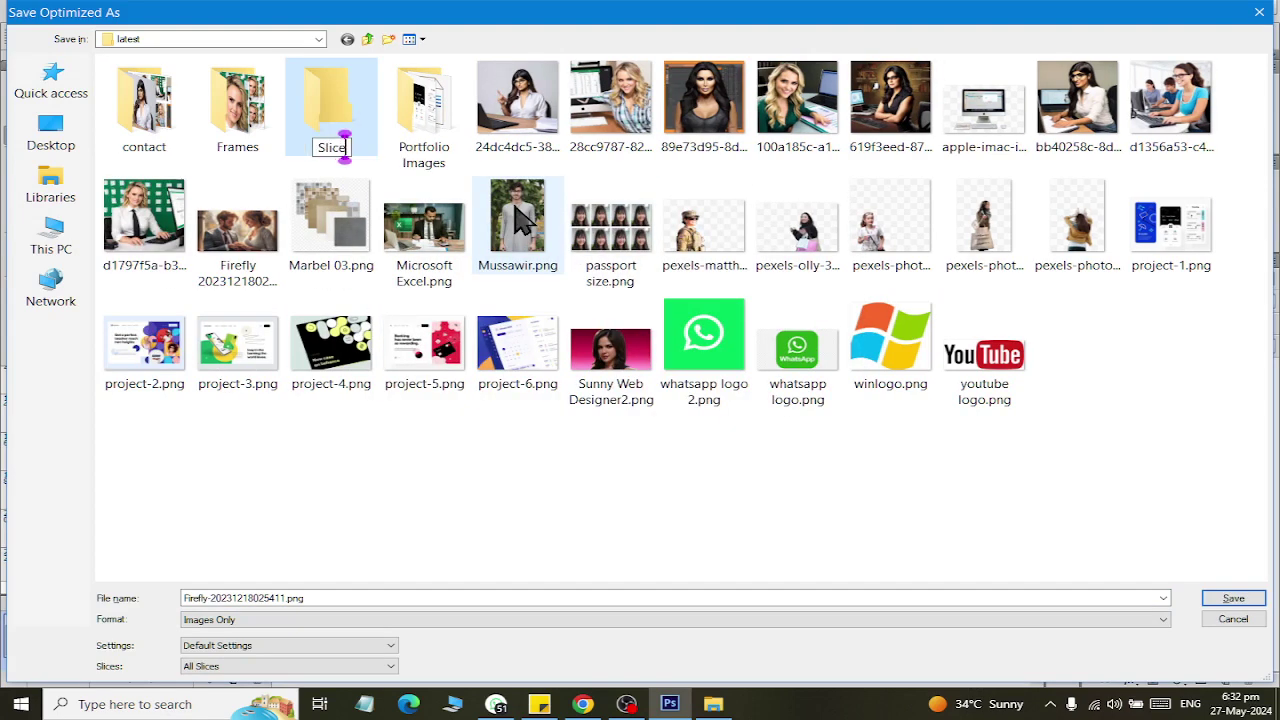
pyautogui.press('Return')
pyautogui.press('Return')
pyautogui.doubleClick(254, 597)
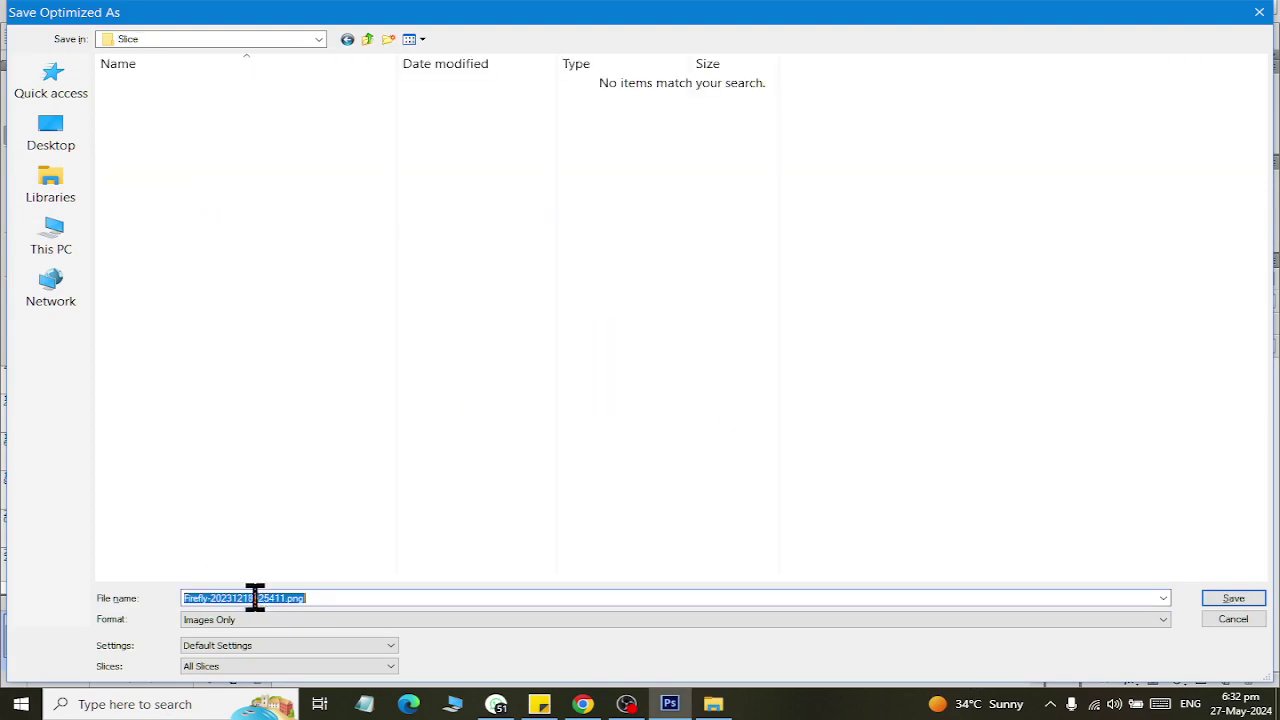
pyautogui.write('my web')
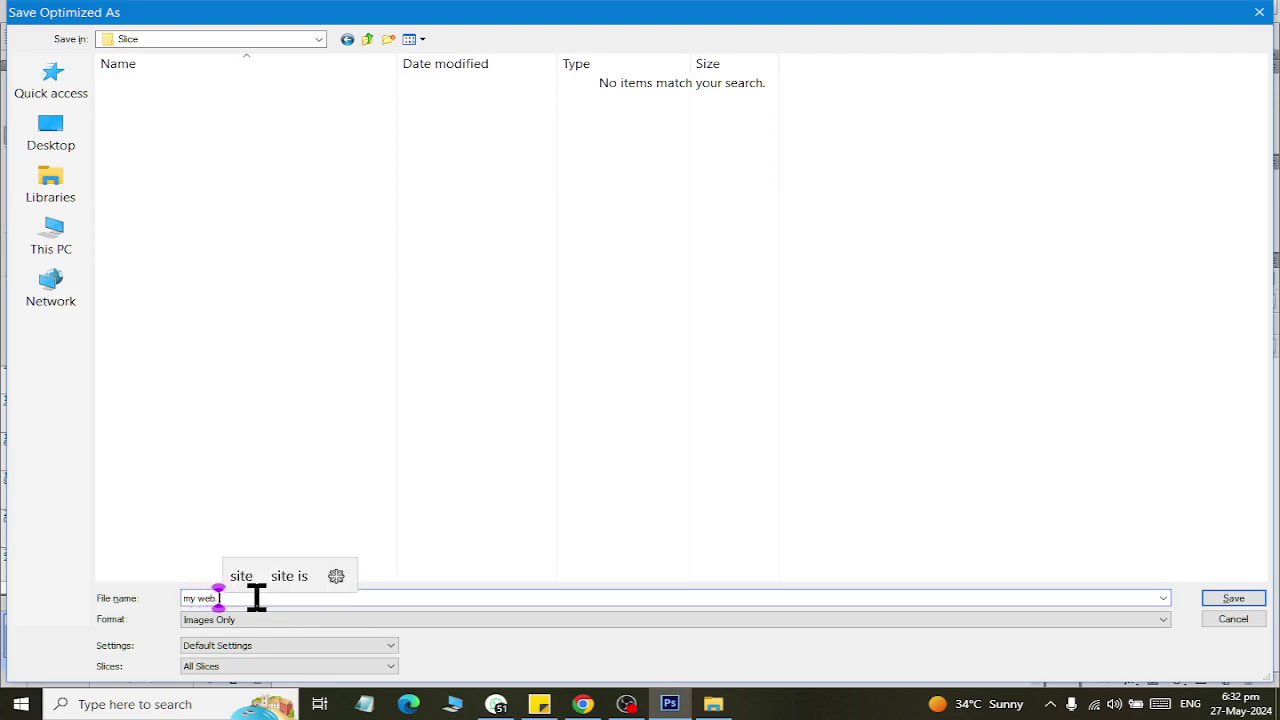
pyautogui.write('d')
pyautogui.press('Return')
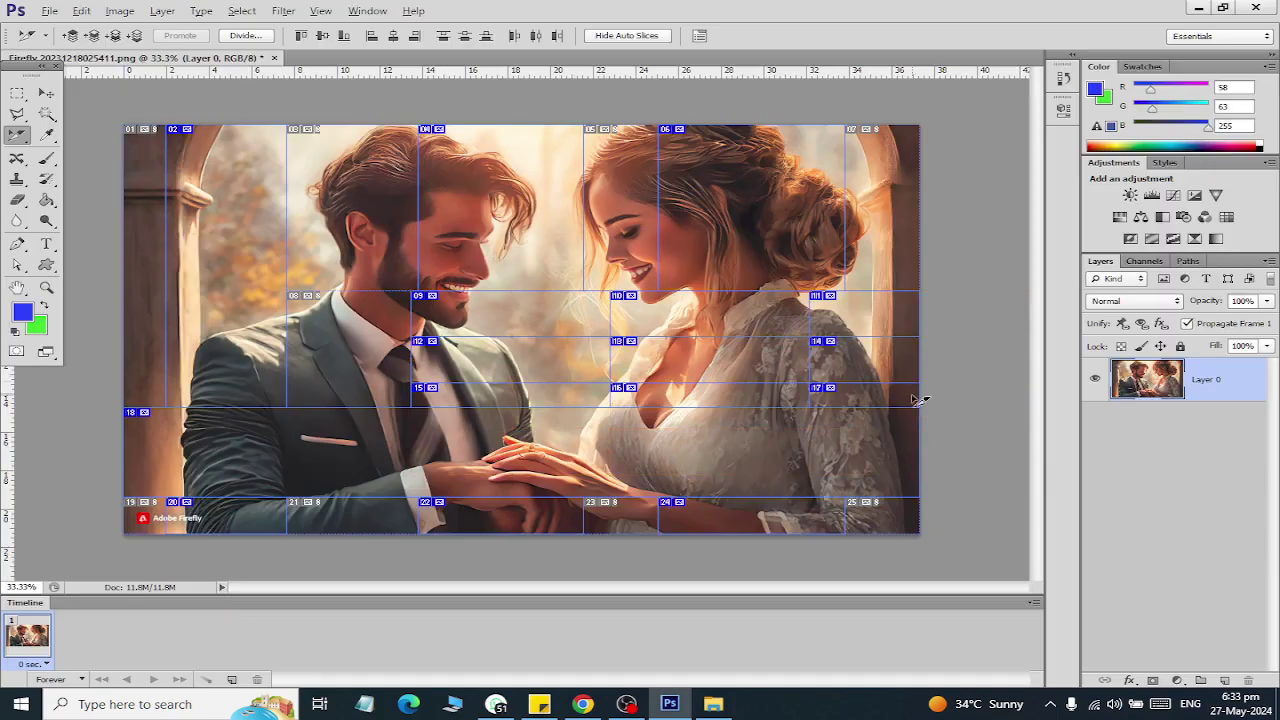
# Review the 25 exported PNG slices in Slice\images, then go back up to latest.
pyautogui.click(729, 706)
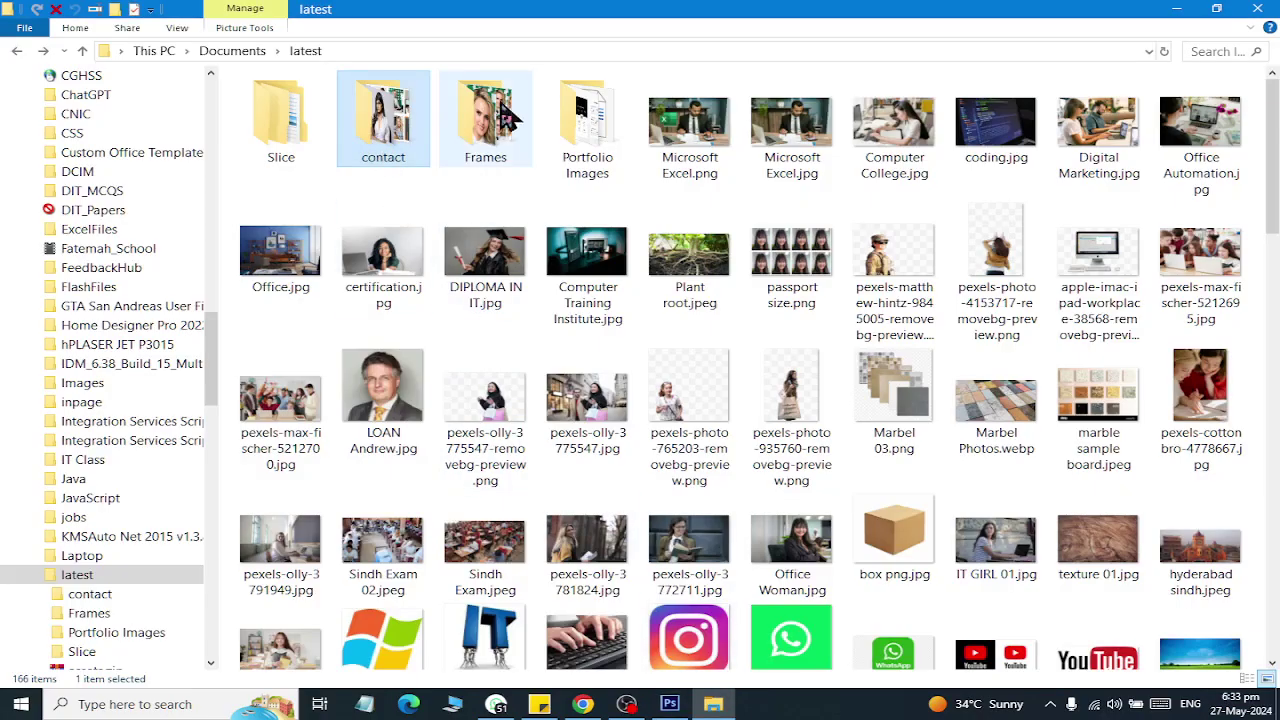
pyautogui.doubleClick(310, 118)
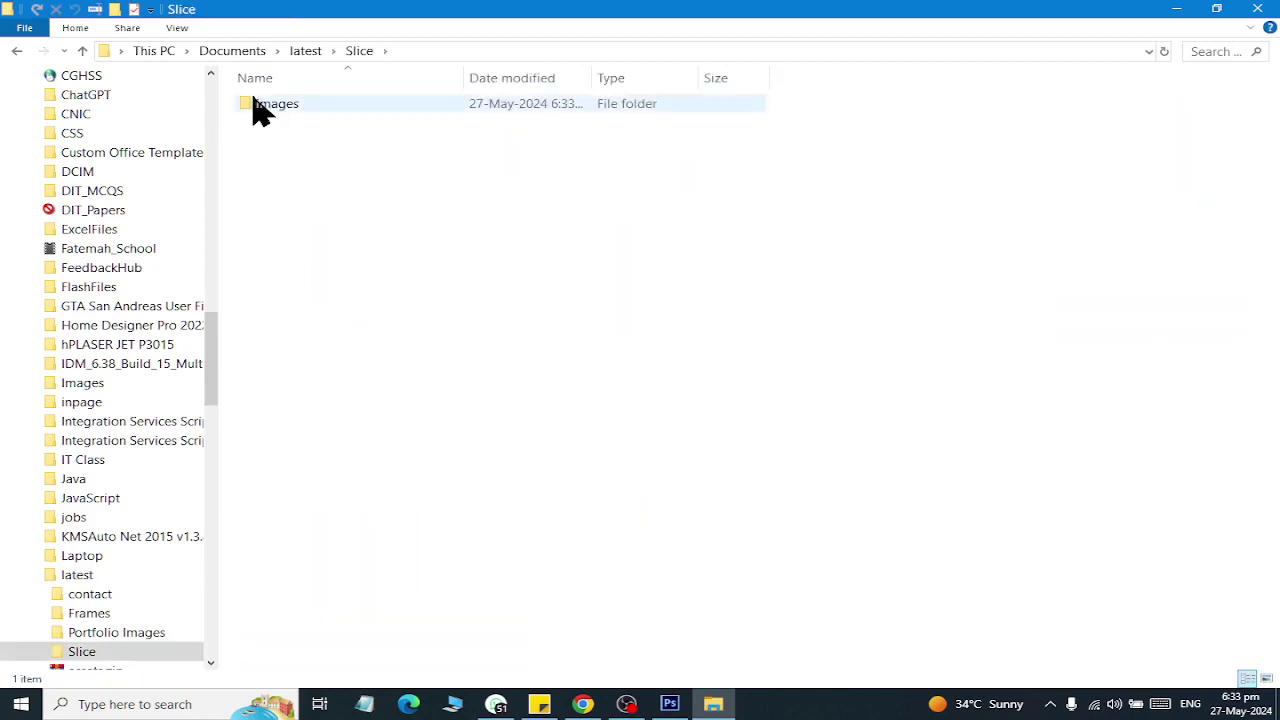
pyautogui.click(262, 112)
pyautogui.doubleClick(262, 108)
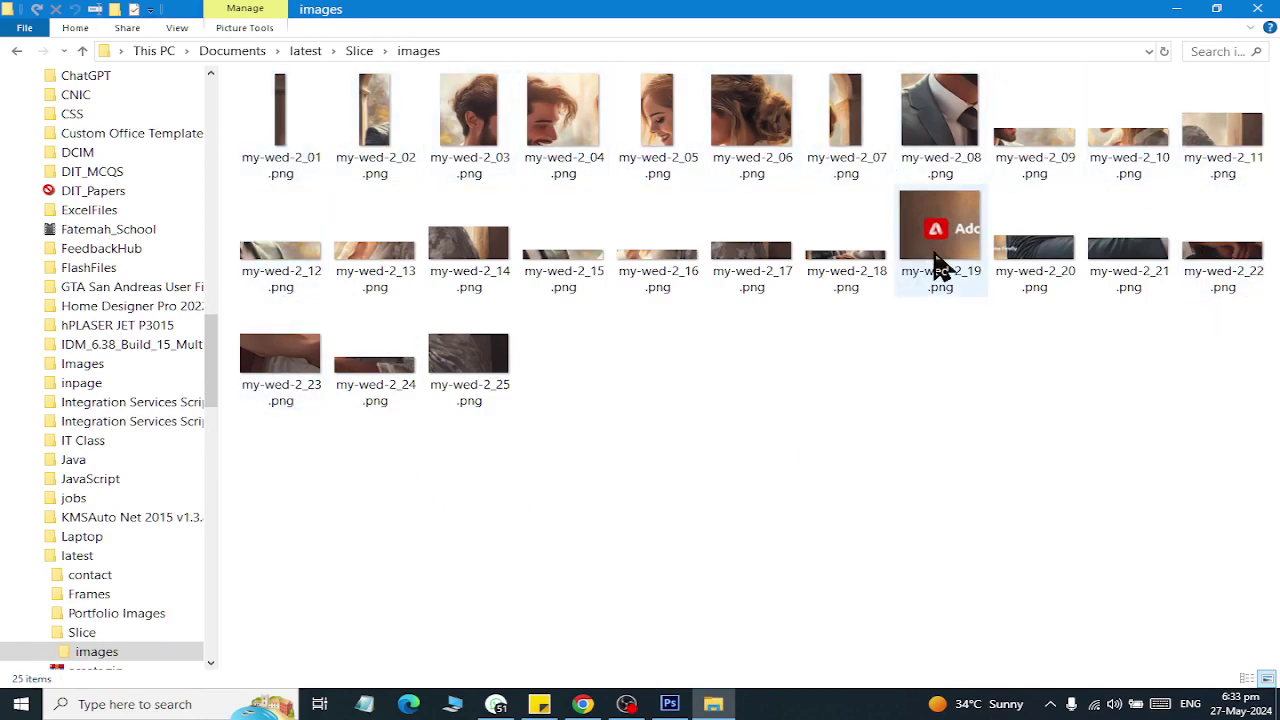
pyautogui.click(485, 385)
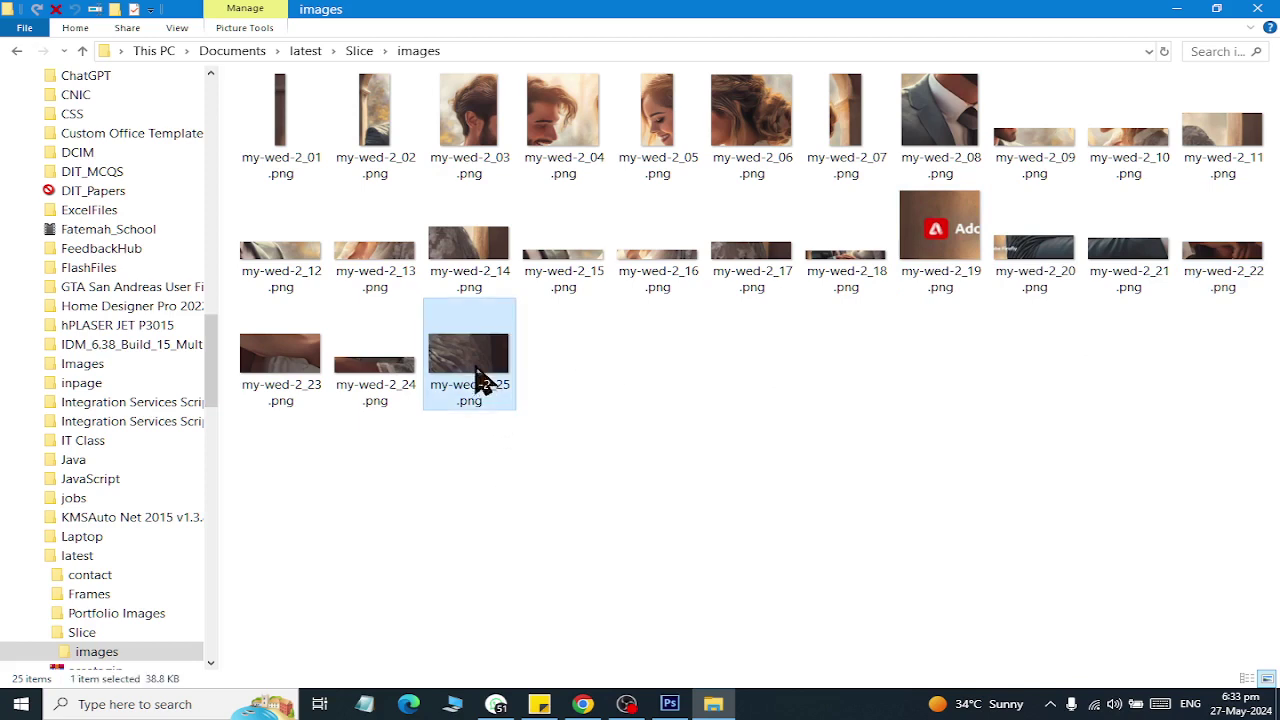
pyautogui.click(360, 372)
pyautogui.doubleClick(286, 165)
pyautogui.click(428, 466)
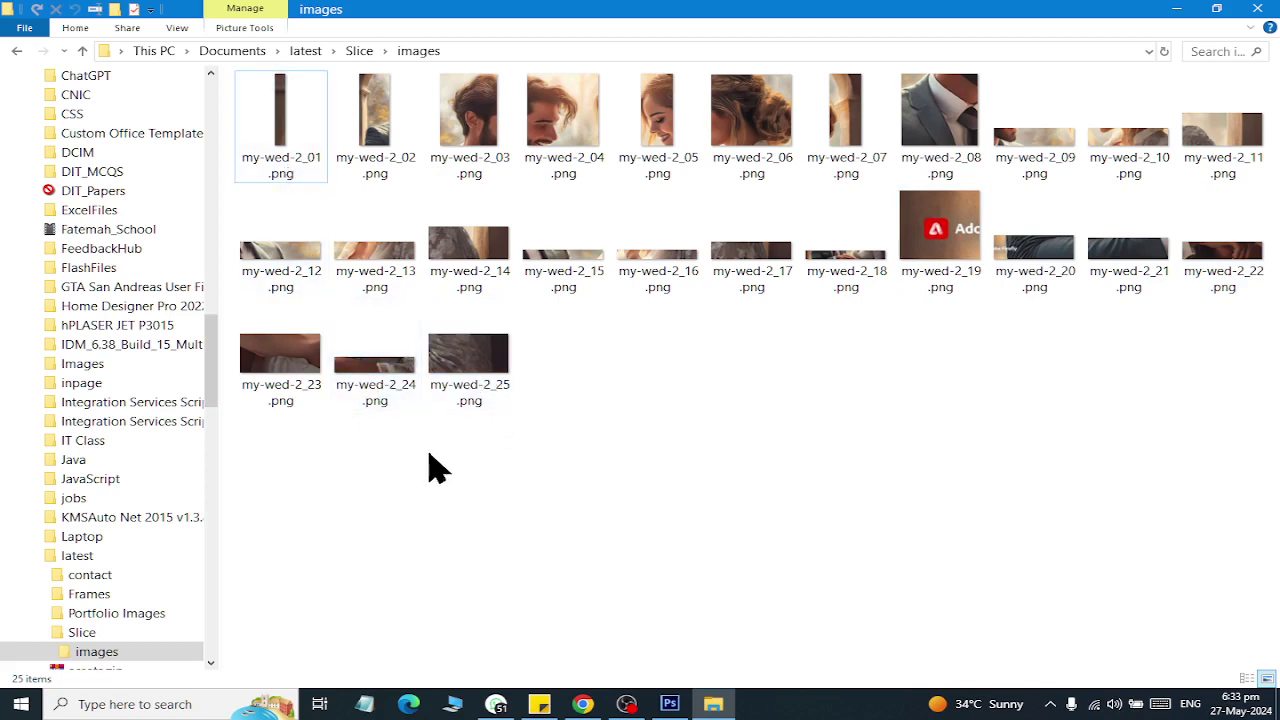
pyautogui.hotkey('alt', 'Up')
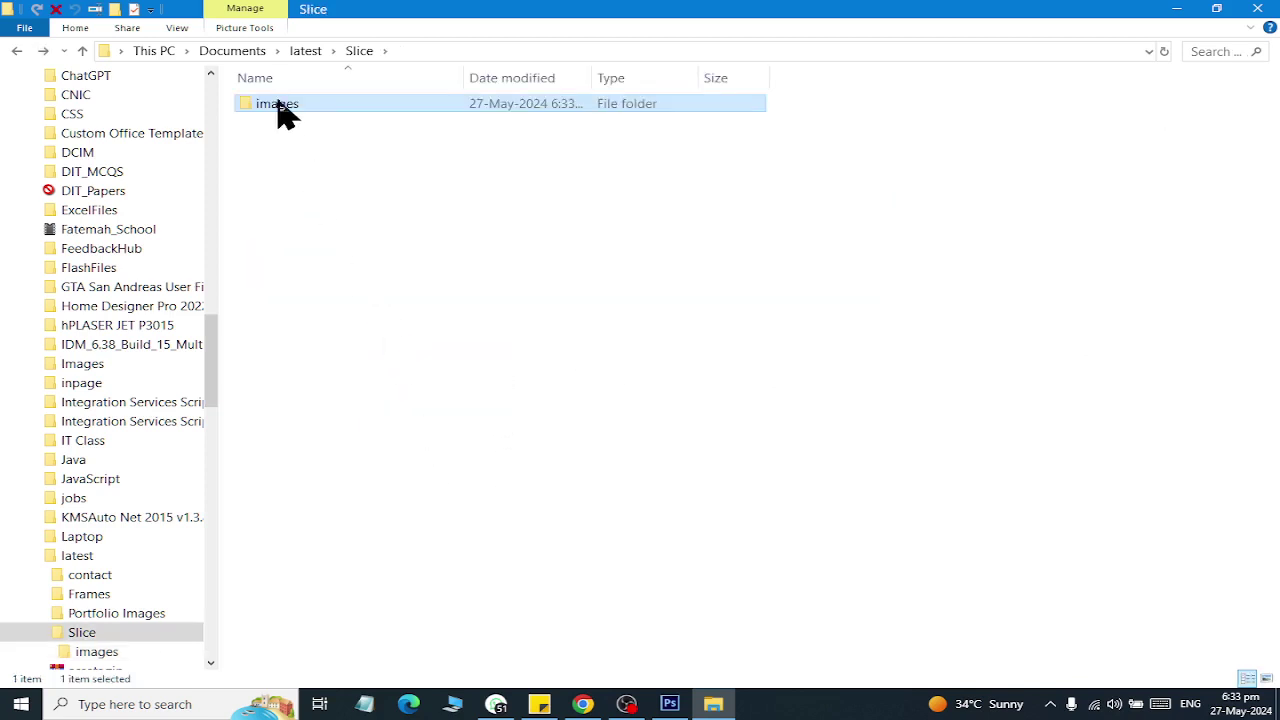
pyautogui.doubleClick(280, 106)
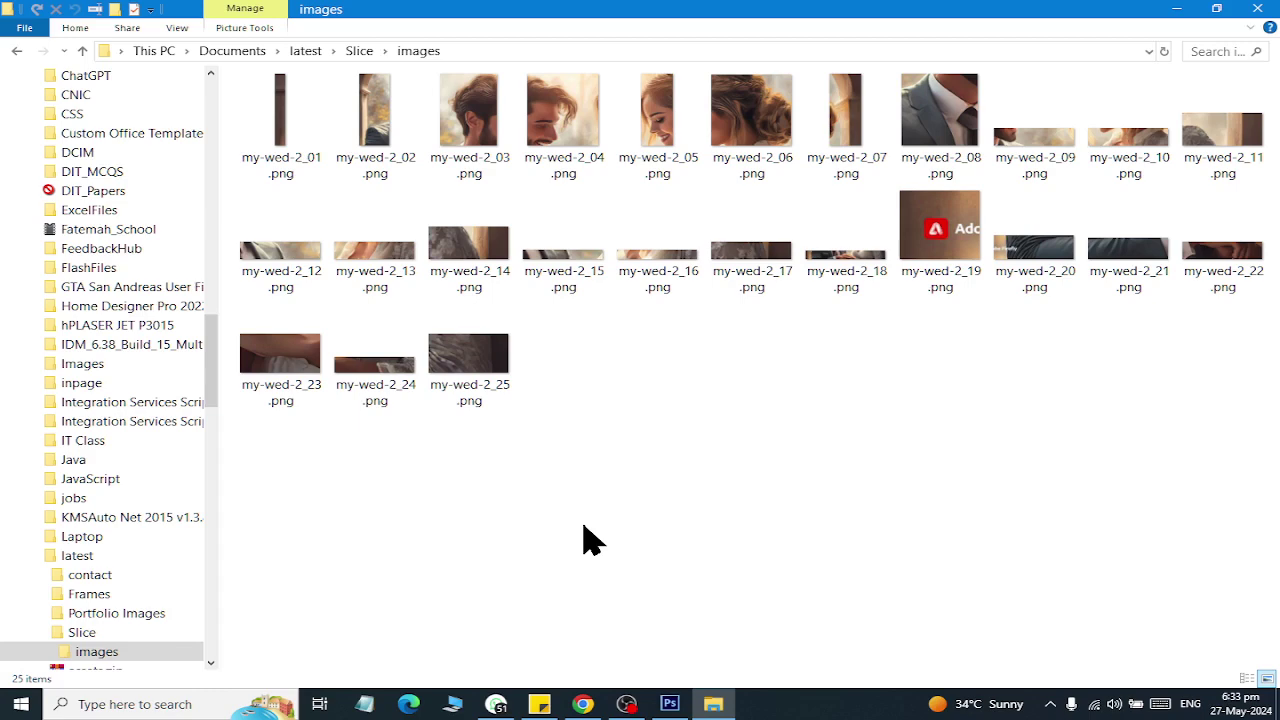
pyautogui.hotkey('alt', 'Up')
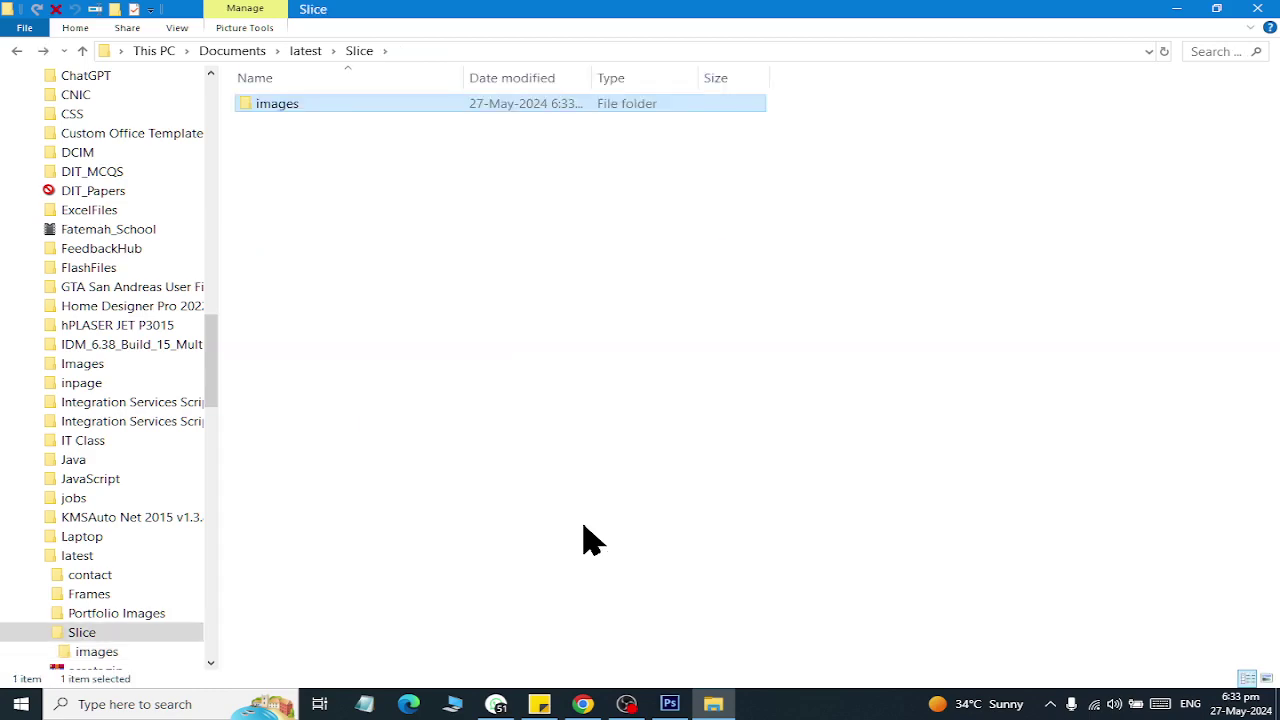
pyautogui.hotkey('alt', 'Up')
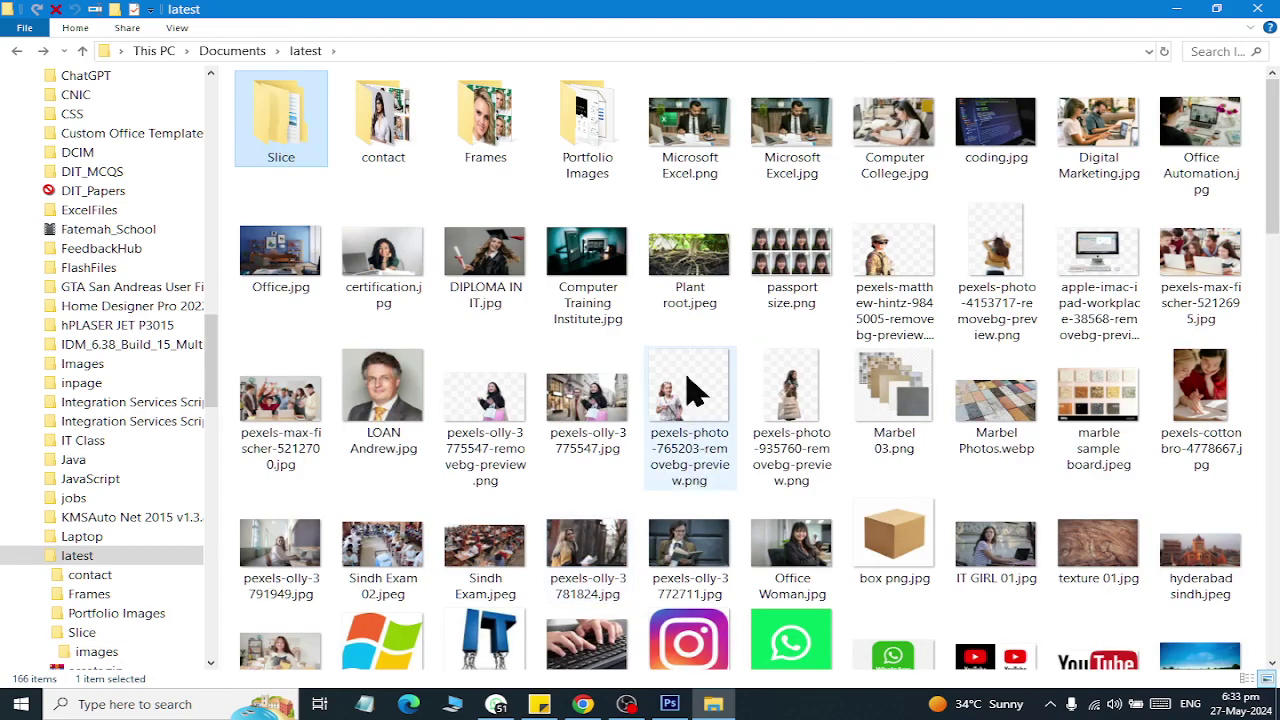
pyautogui.hotkey('alt', 'Tab')
# Re-export via Save for Web as HTML and Images named 'my wed2', replacing the old files.
pyautogui.click(45, 12)
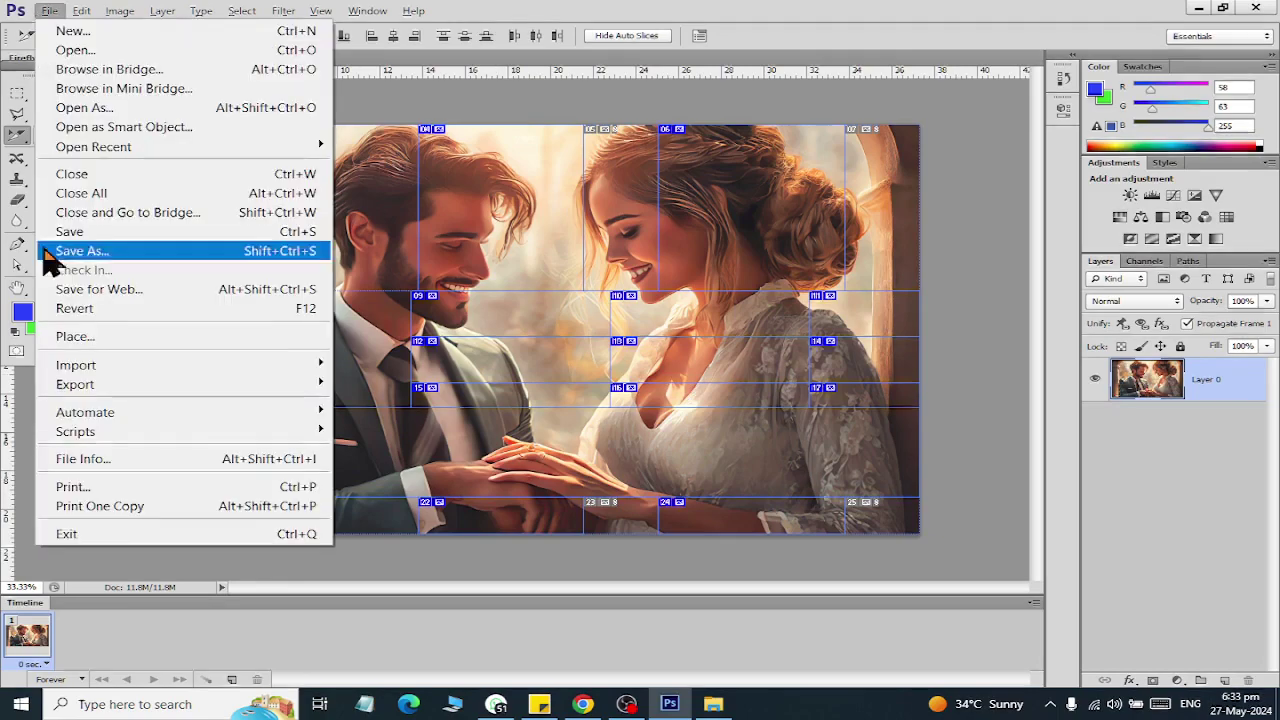
pyautogui.click(82, 290)
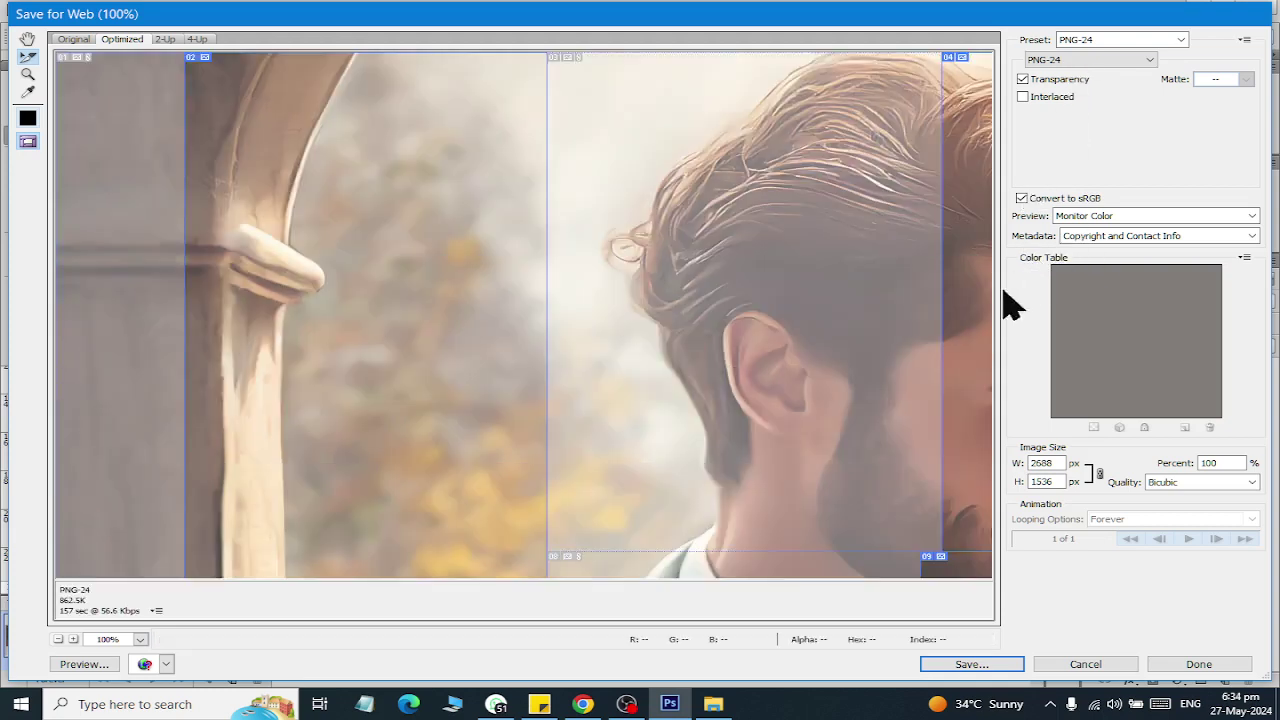
pyautogui.click(995, 668)
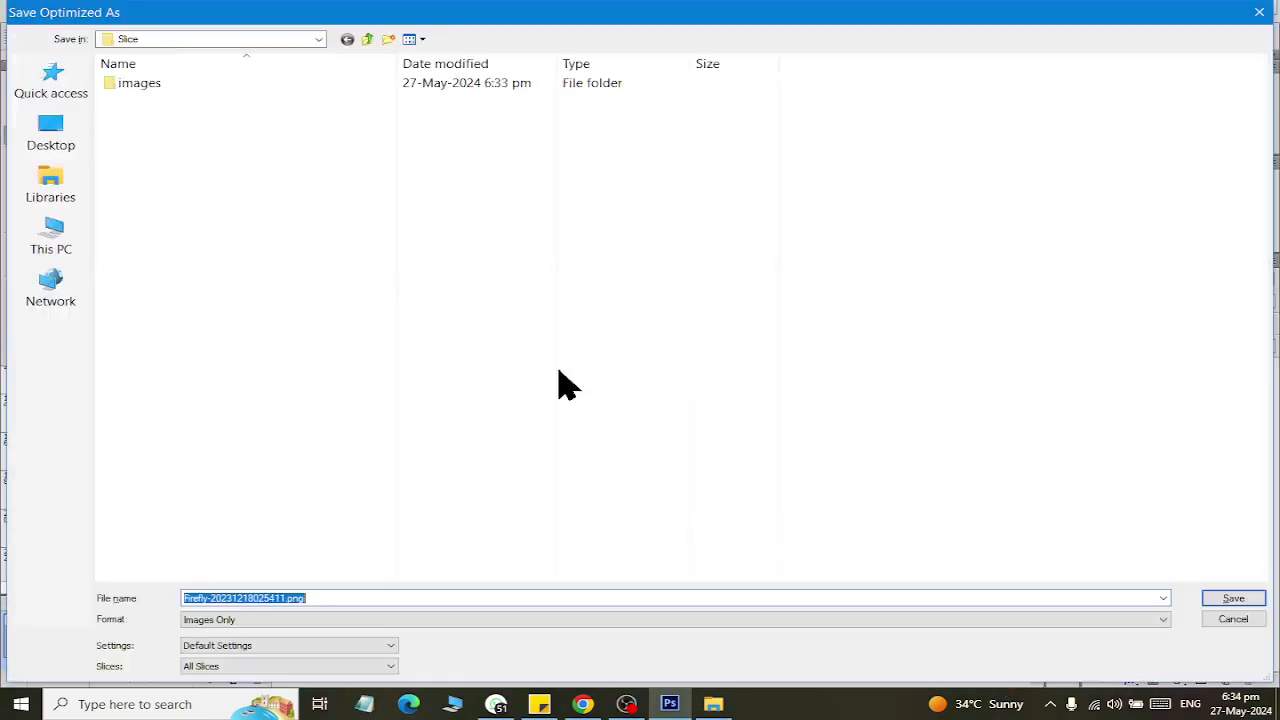
pyautogui.click(300, 620)
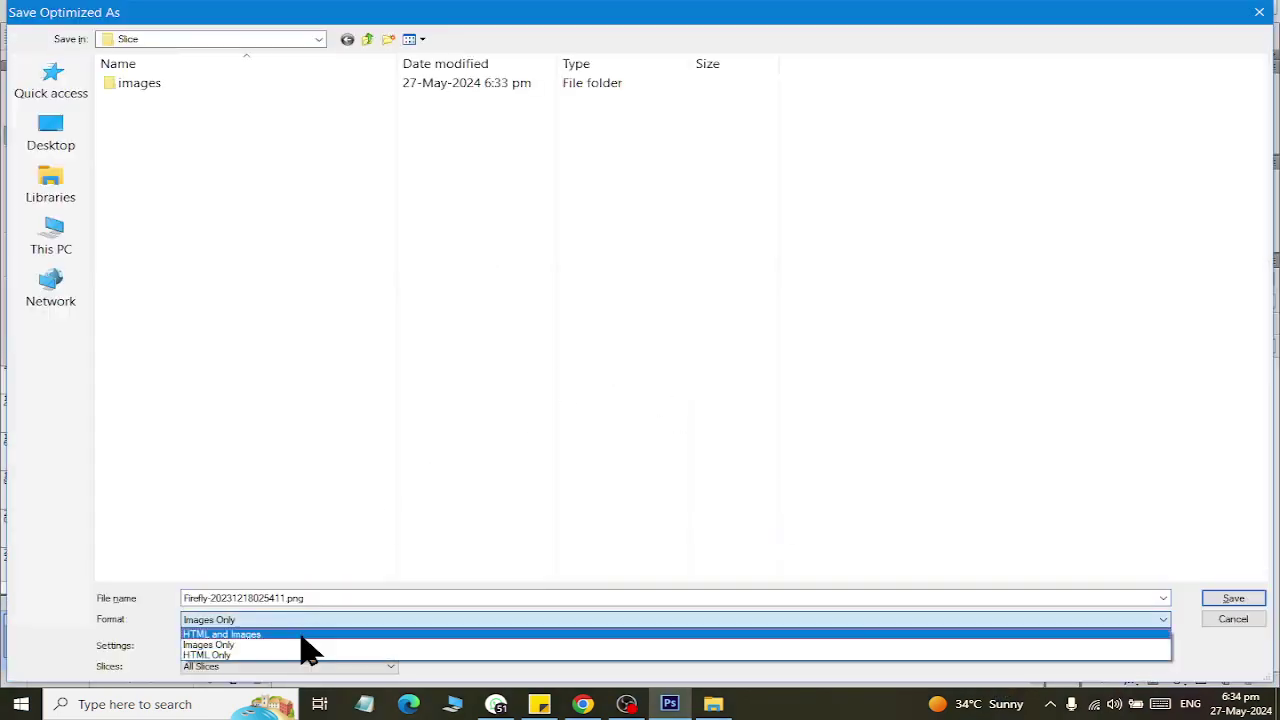
pyautogui.click(301, 636)
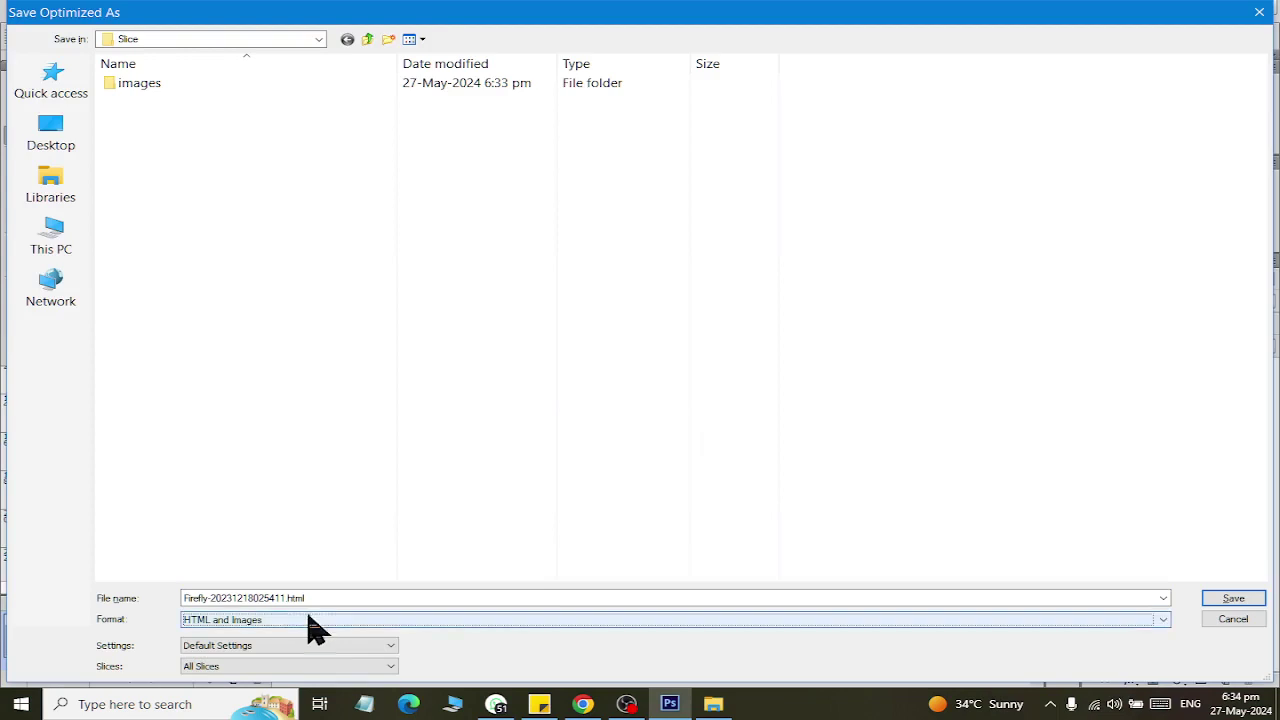
pyautogui.click(320, 597)
pyautogui.press('BackSpace')
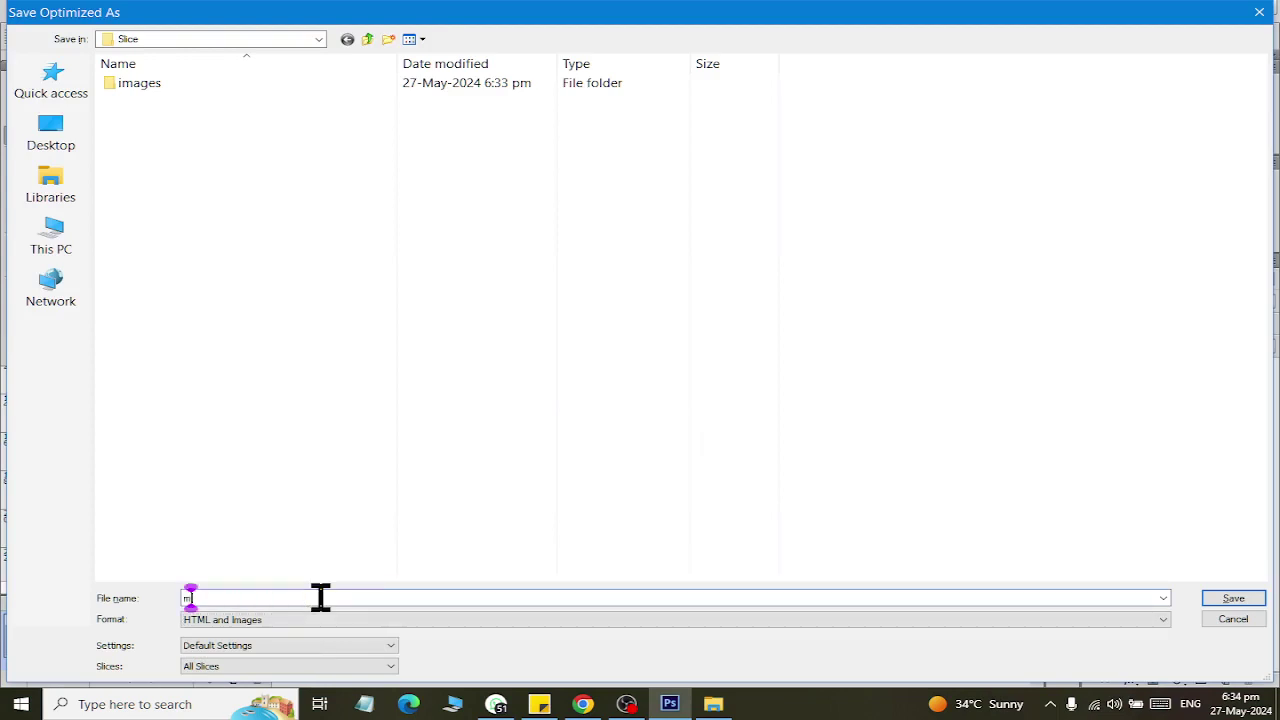
pyautogui.write('my wed2')
pyautogui.press('Return')
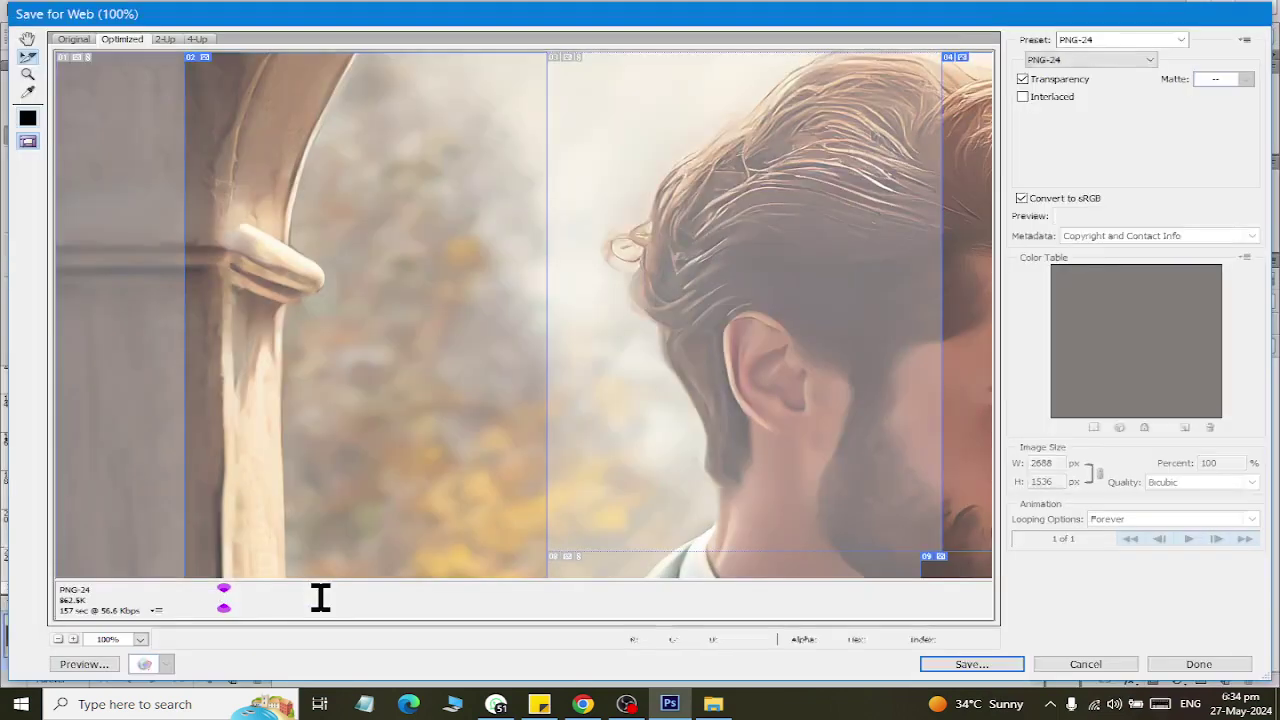
pyautogui.click(790, 368)
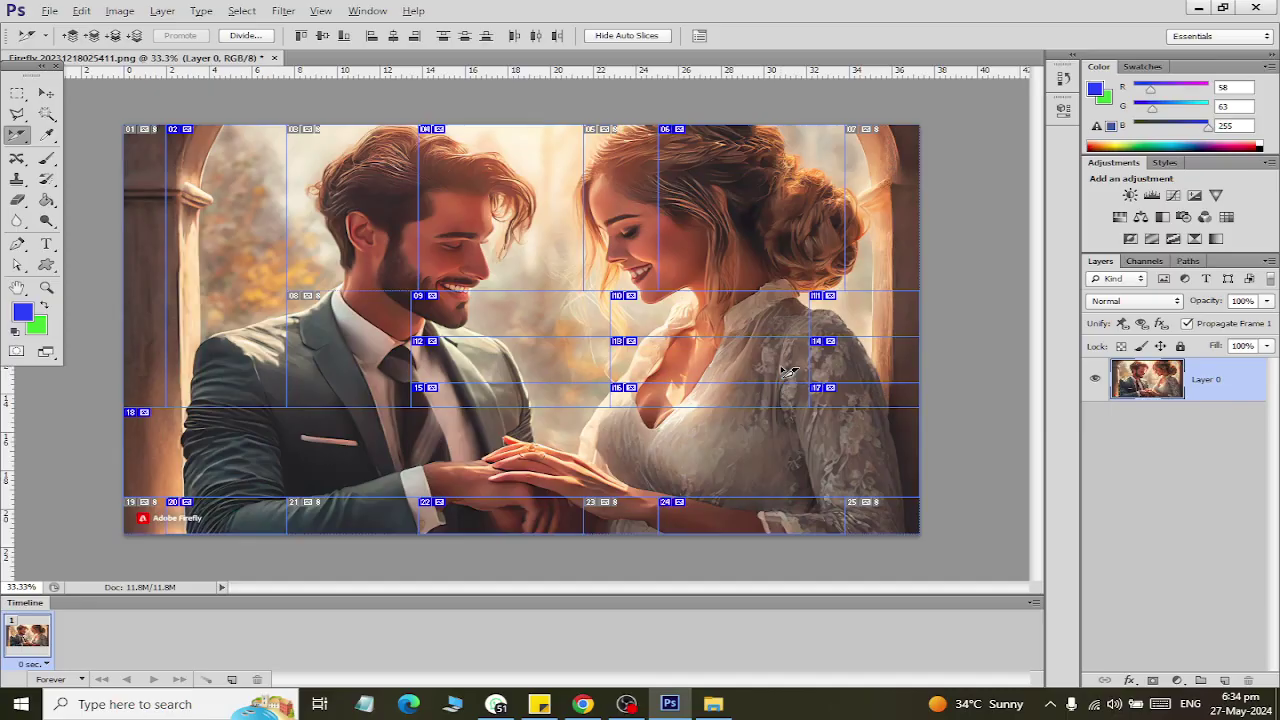
# In File Explorer's Slice folder, open my-wed-2.html with Microsoft Edge.
pyautogui.hotkey('alt', 'Tab')
pyautogui.hotkey('alt', 'Tab')
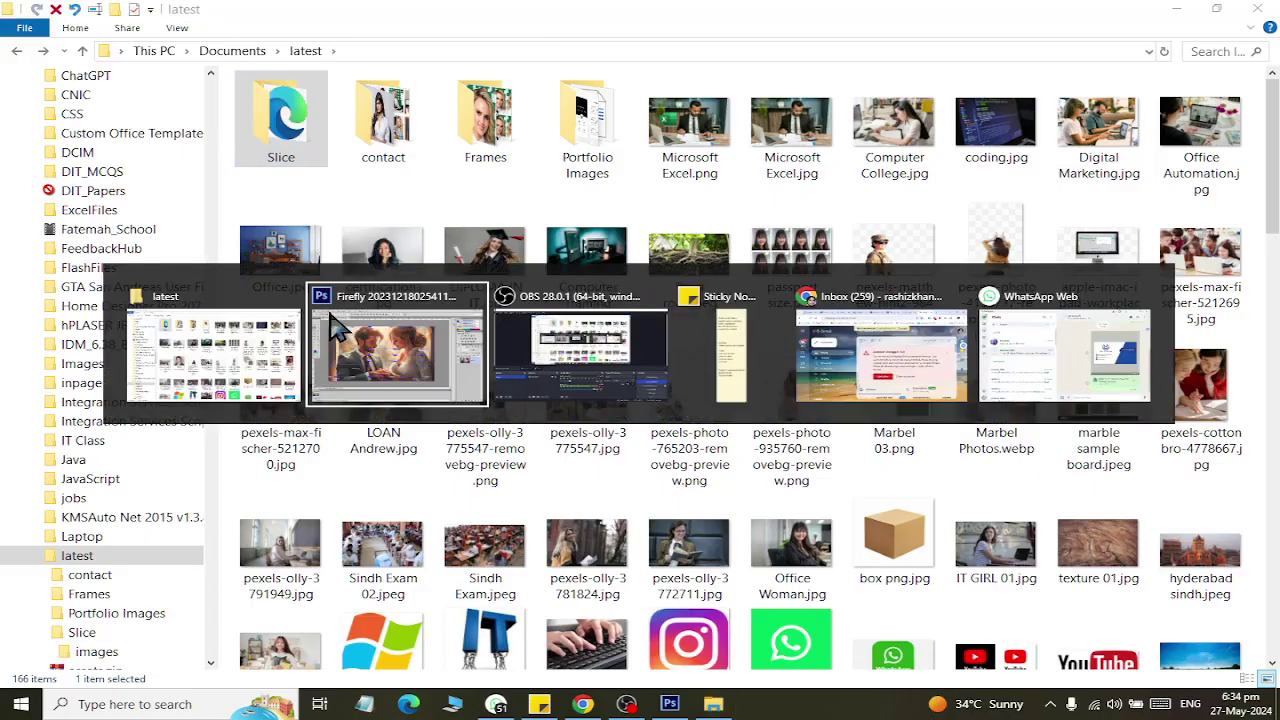
pyautogui.hotkey('alt', 'Tab')
pyautogui.hotkey('alt', 'Tab')
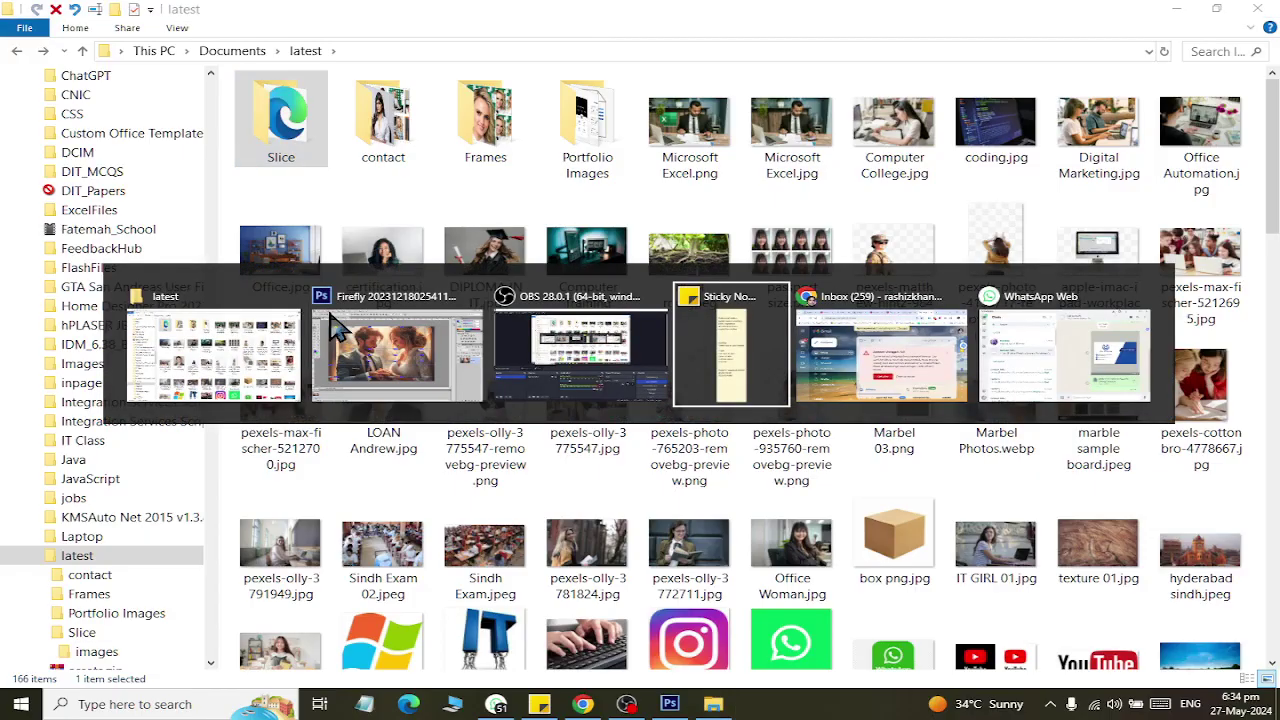
pyautogui.doubleClick(278, 115)
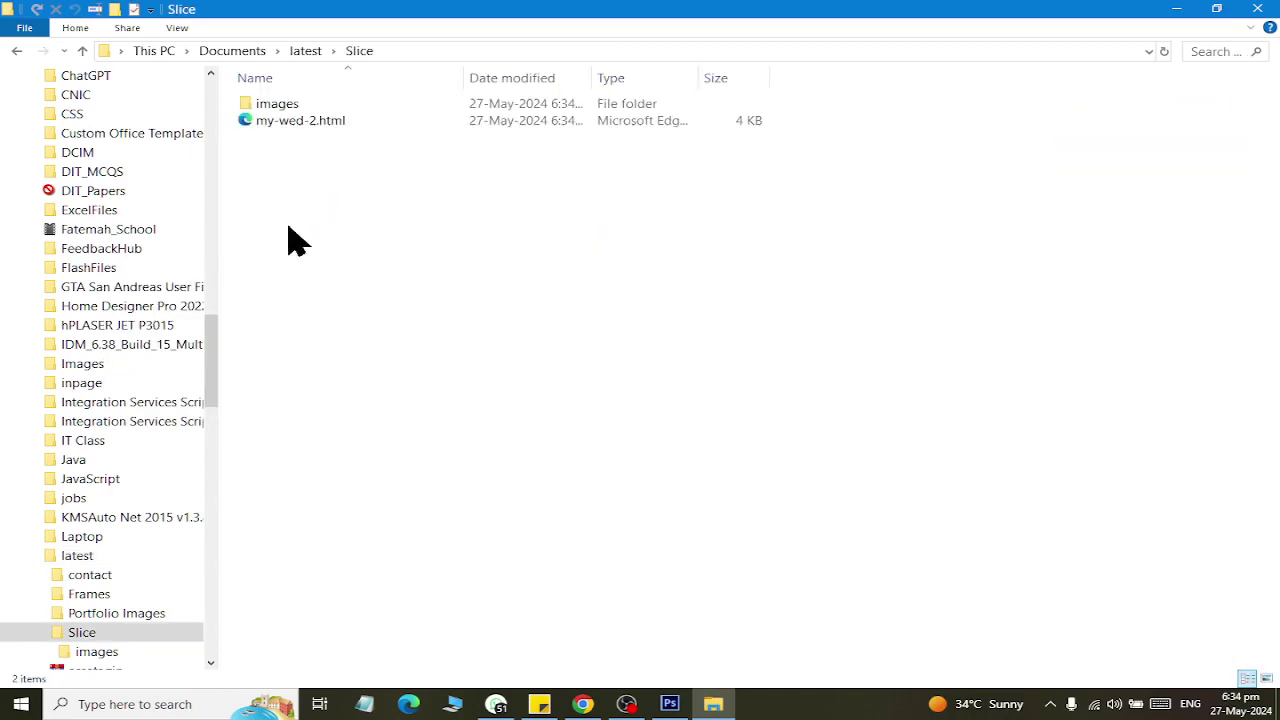
pyautogui.doubleClick(281, 106)
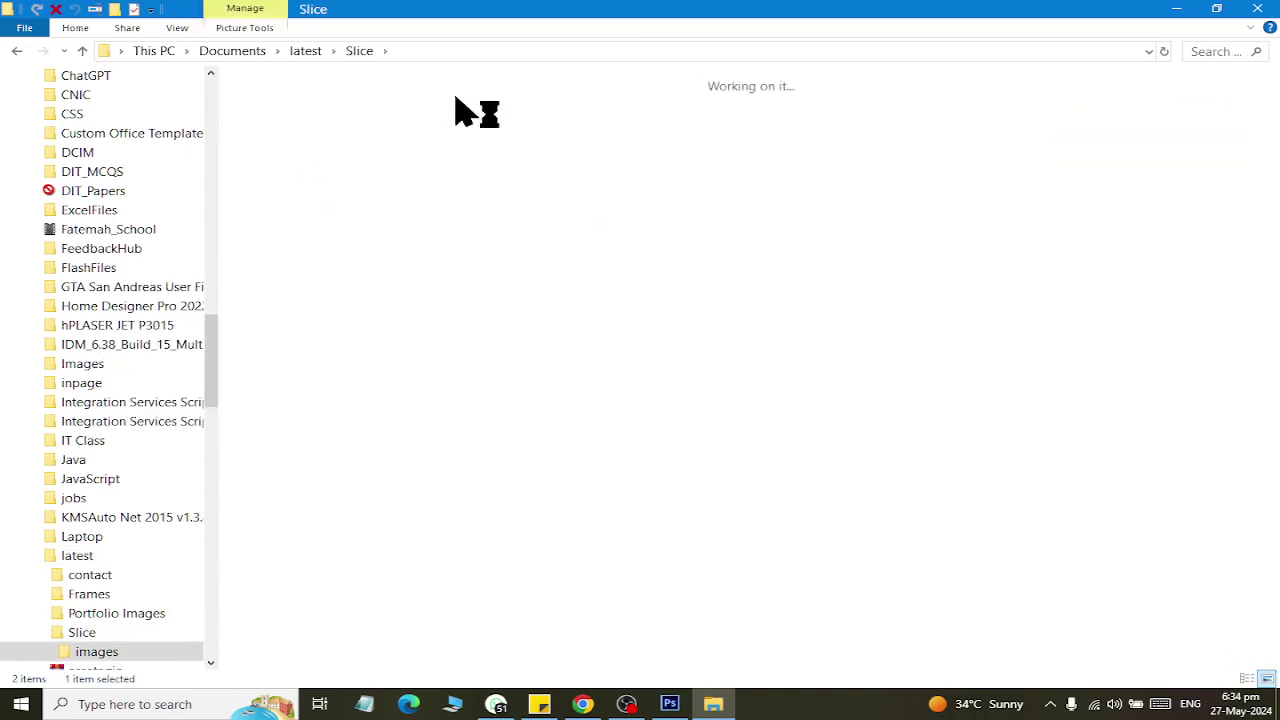
pyautogui.hotkey('alt', 'Left')
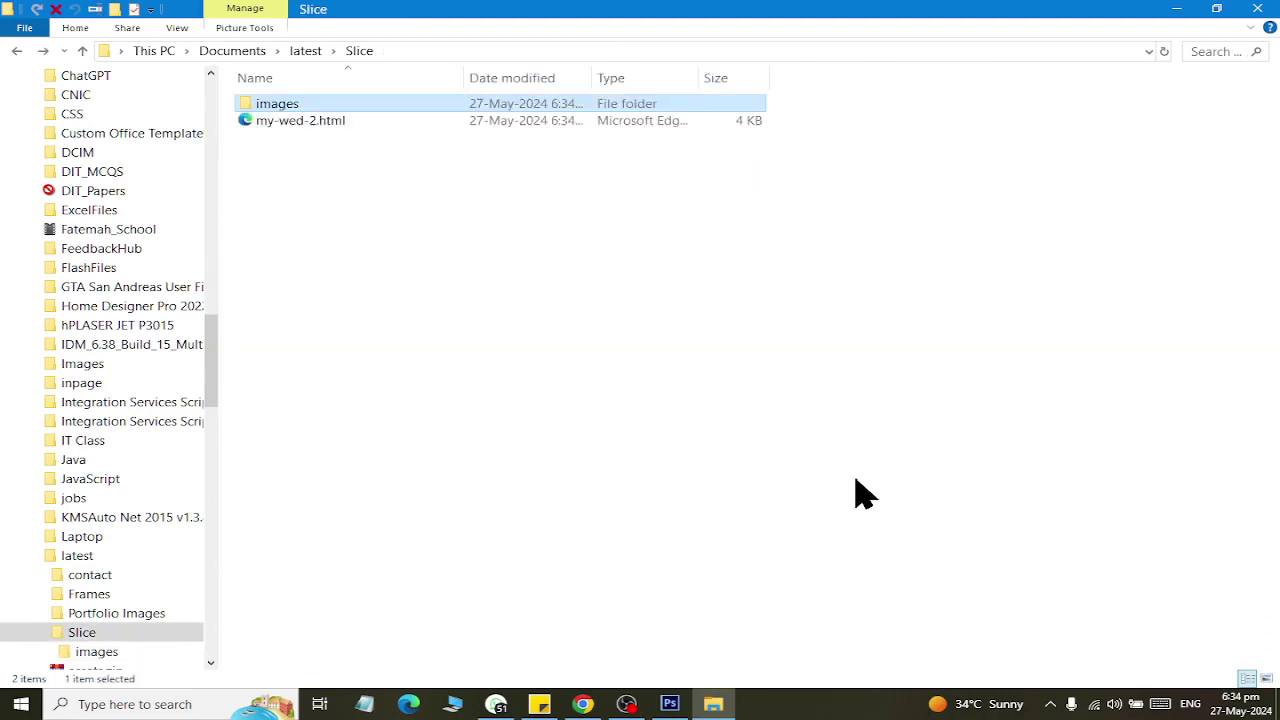
pyautogui.rightClick(326, 124)
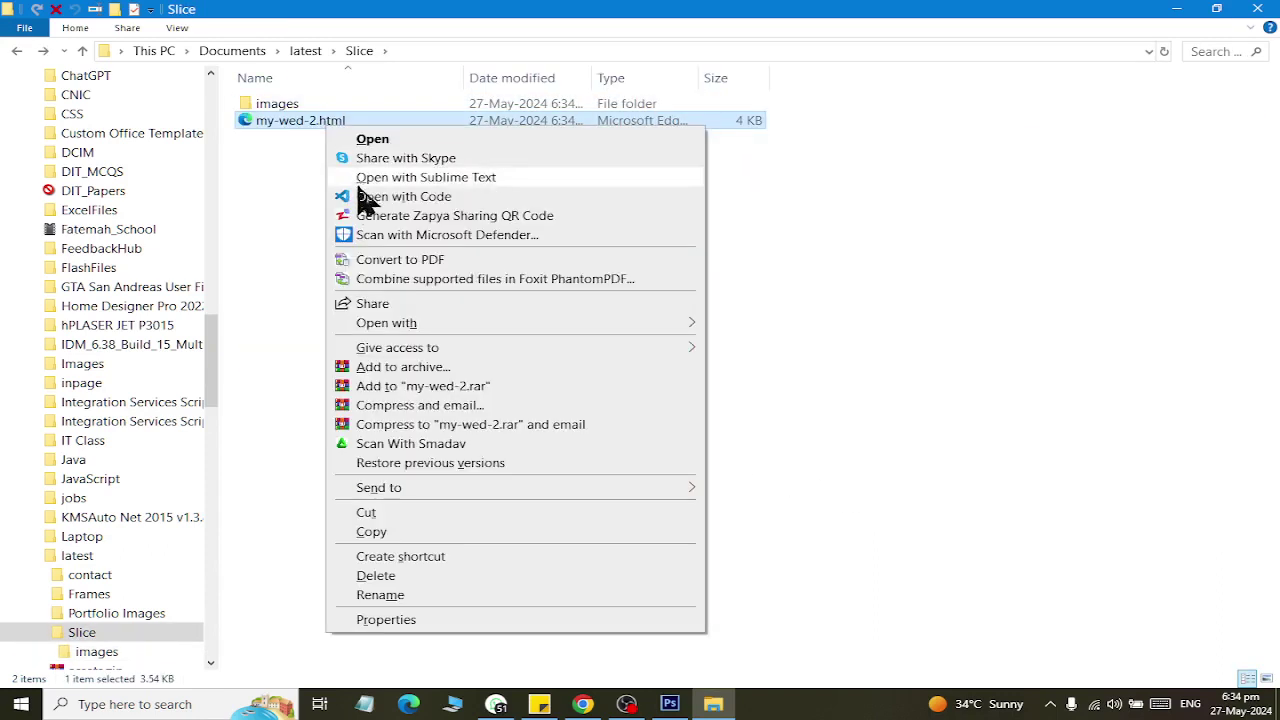
pyautogui.moveTo(386, 323)
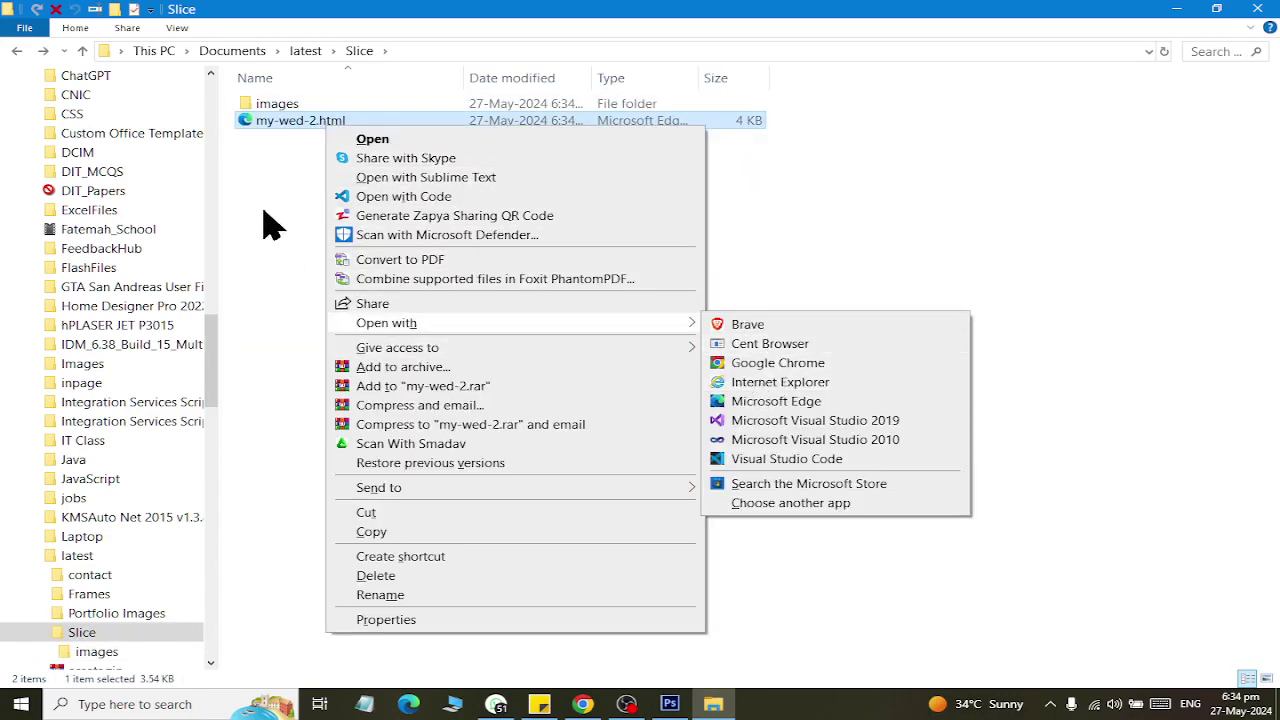
pyautogui.click(258, 128)
pyautogui.doubleClick(259, 129)
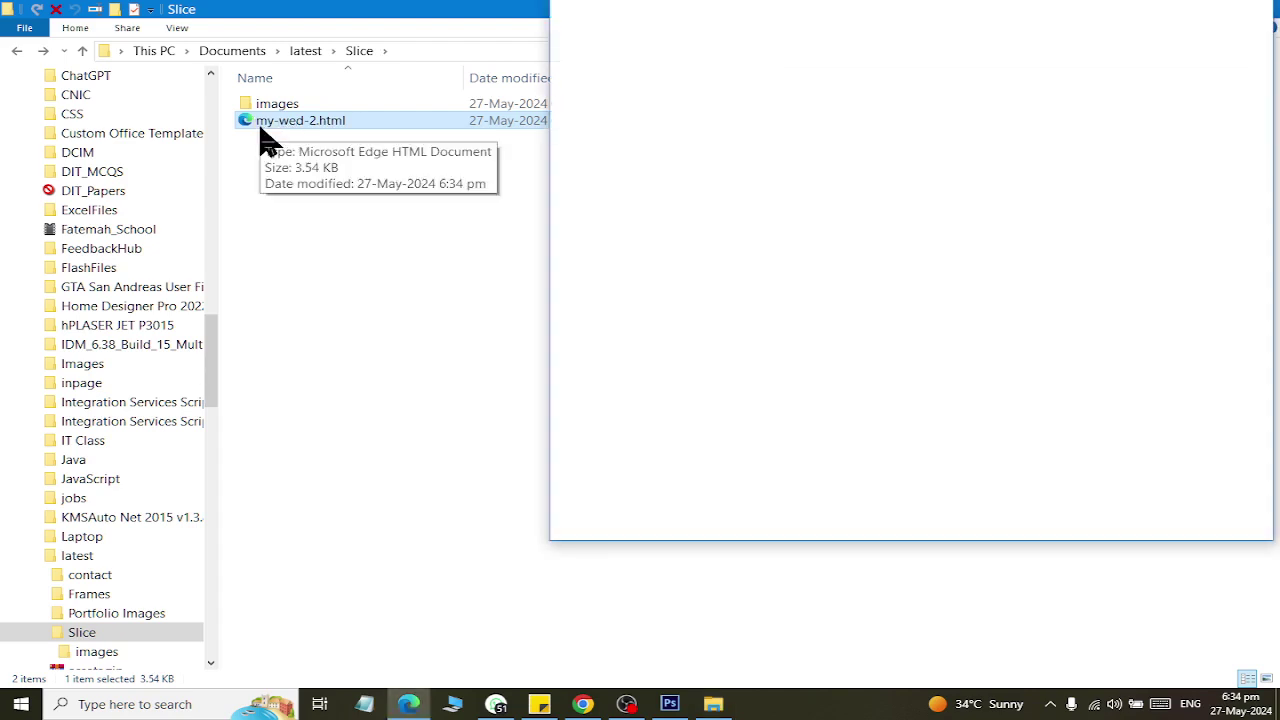
# Dismiss the restore-pages prompt, maximise Edge and scroll through the exported page.
pyautogui.click(1208, 91)
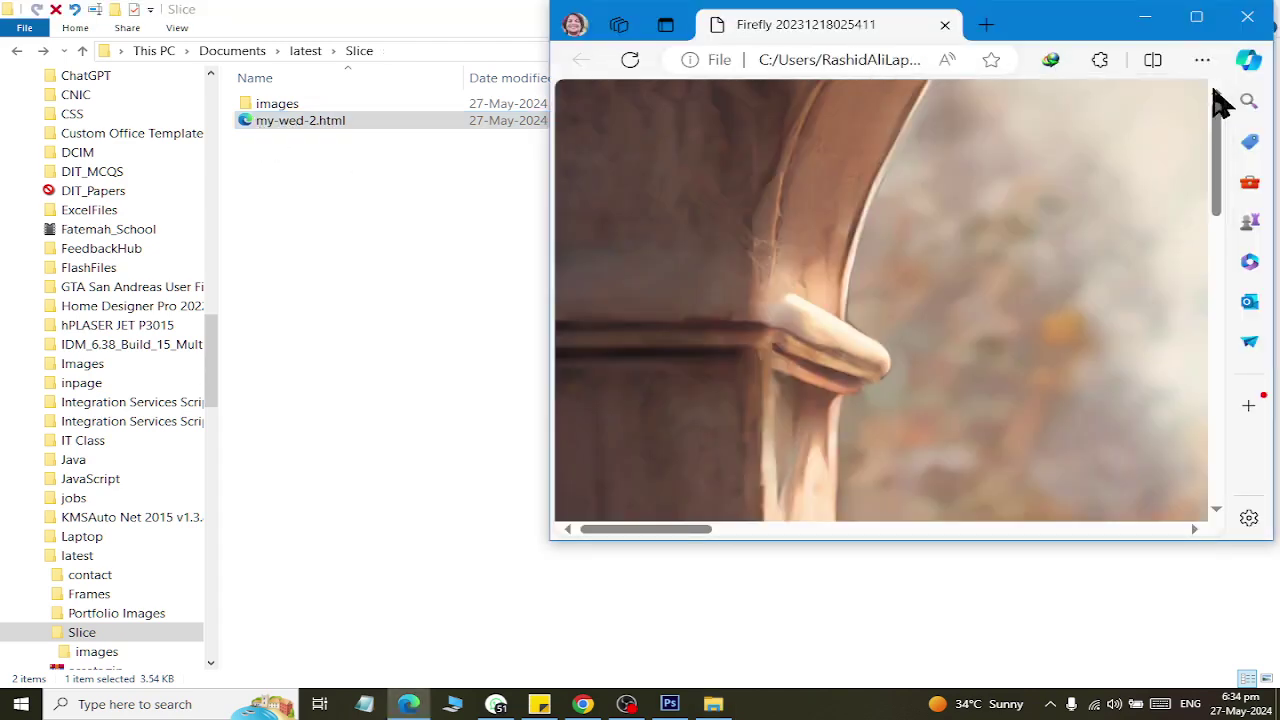
pyautogui.click(1210, 22)
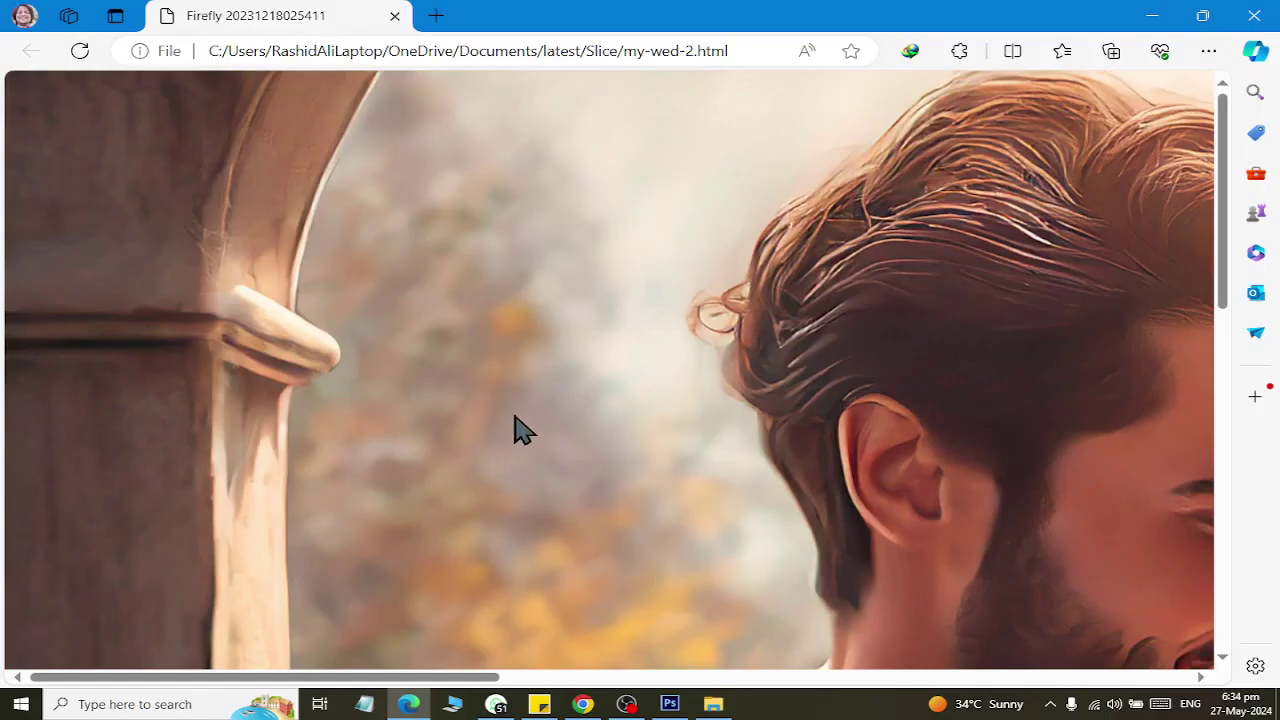
pyautogui.scroll(-6, 514, 416)
pyautogui.scroll(-2, 514, 416)
pyautogui.scroll(7, 516, 426)
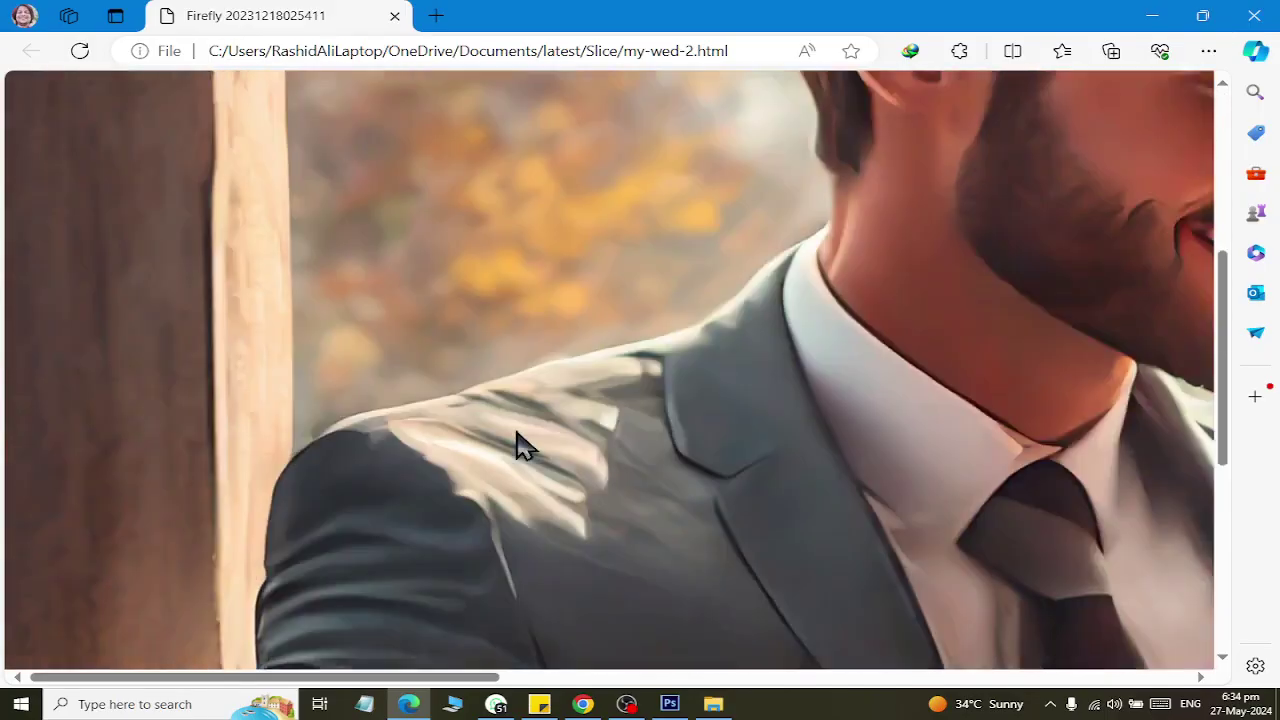
pyautogui.scroll(3, 516, 430)
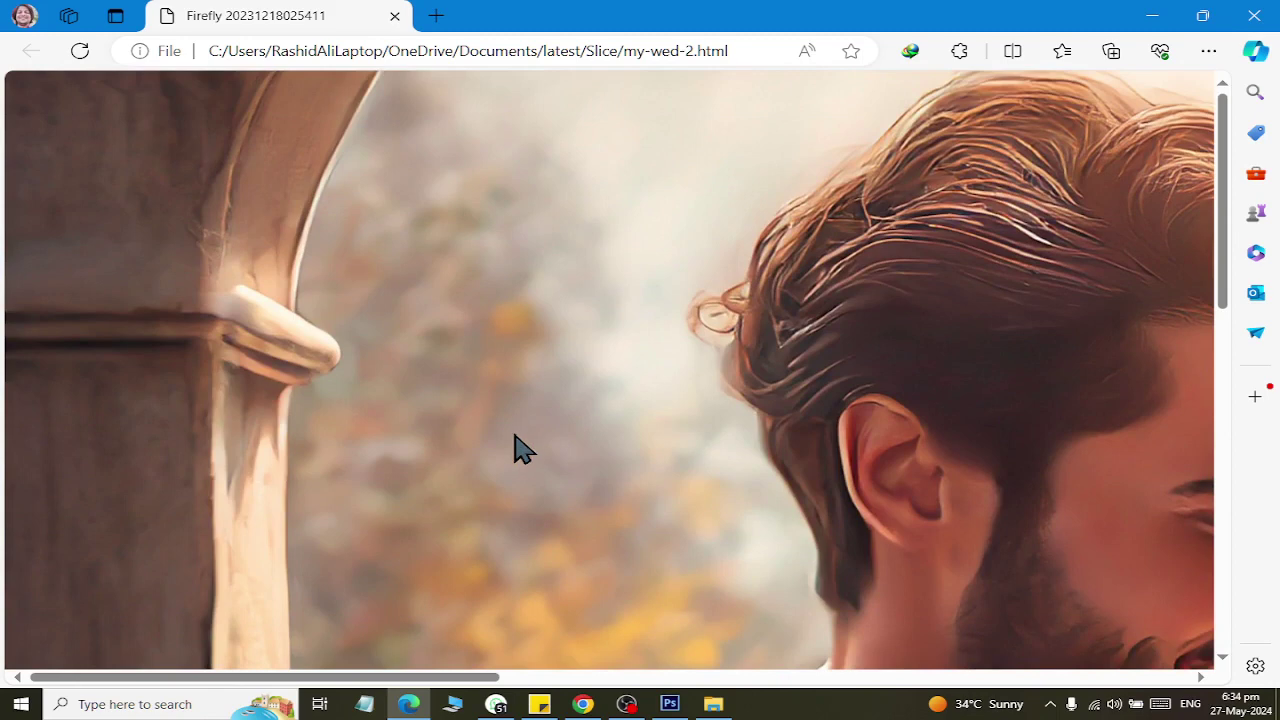
# Save the slice image my-wed-2_02.png to the Desktop, then minimise Edge and File Explorer.
pyautogui.rightClick(520, 408)
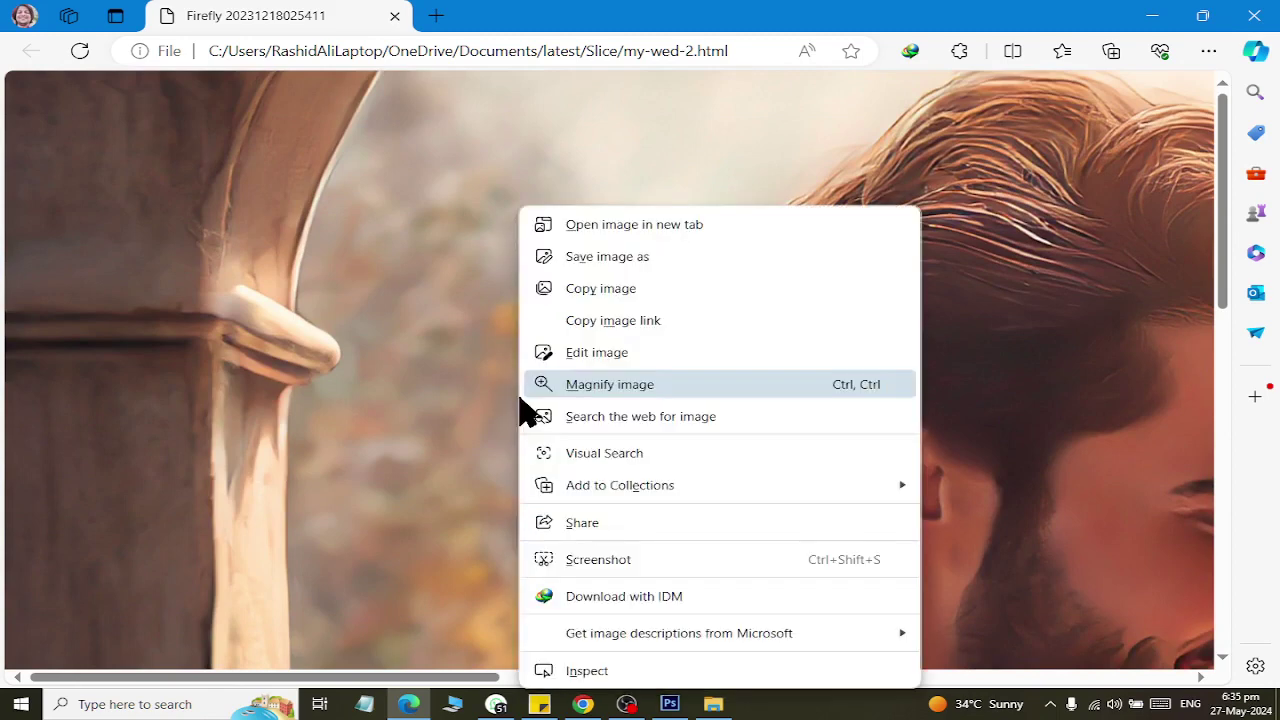
pyautogui.click(630, 258)
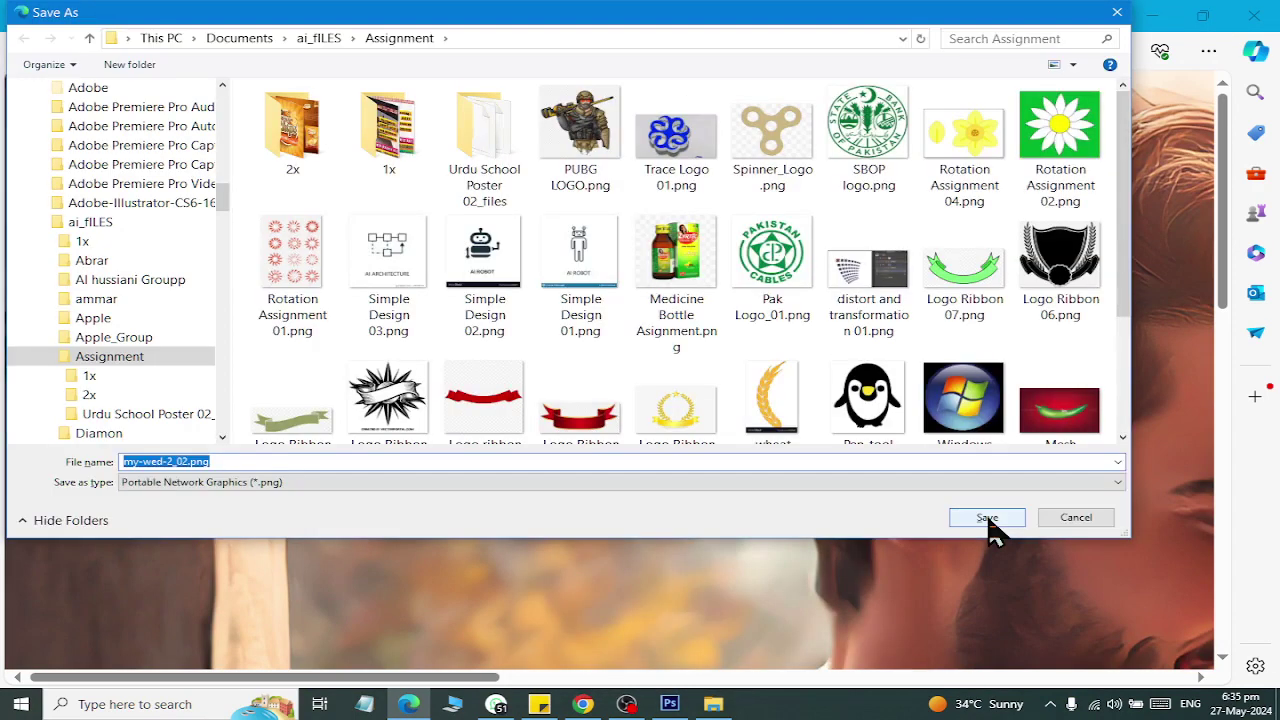
pyautogui.scroll(3, 225, 197)
pyautogui.scroll(5, 225, 197)
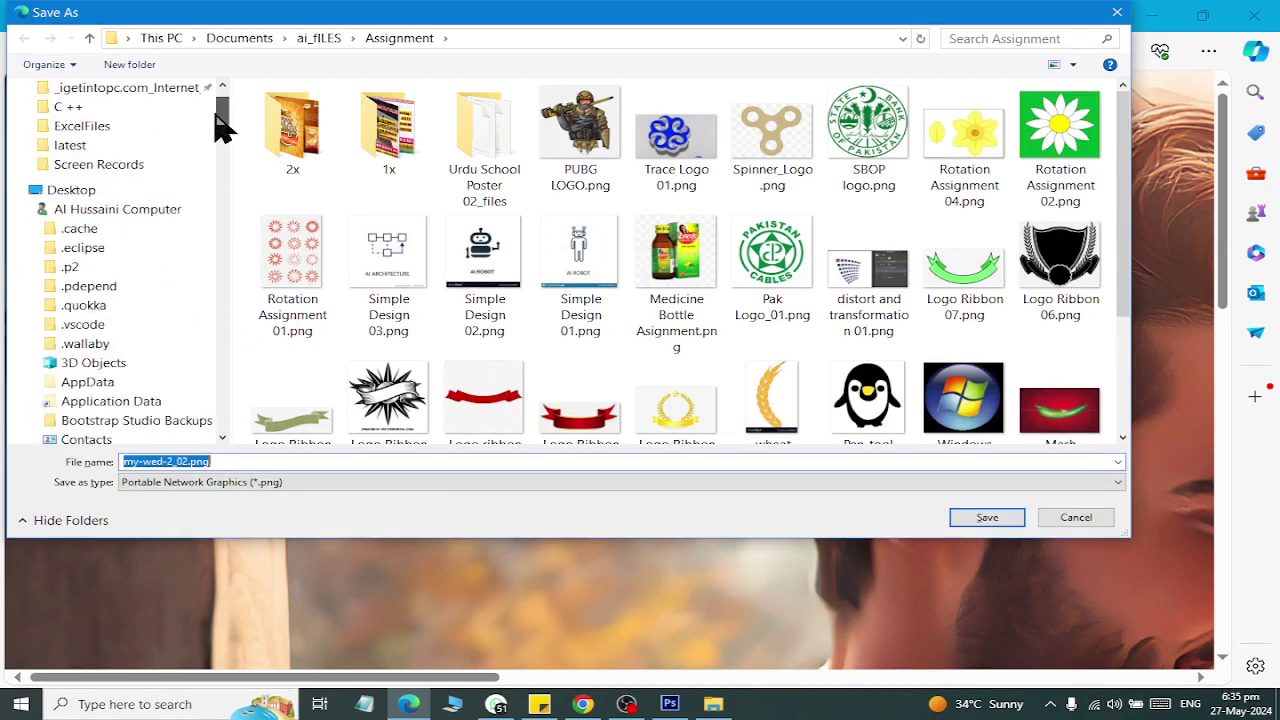
pyautogui.scroll(2, 225, 197)
pyautogui.click(62, 277)
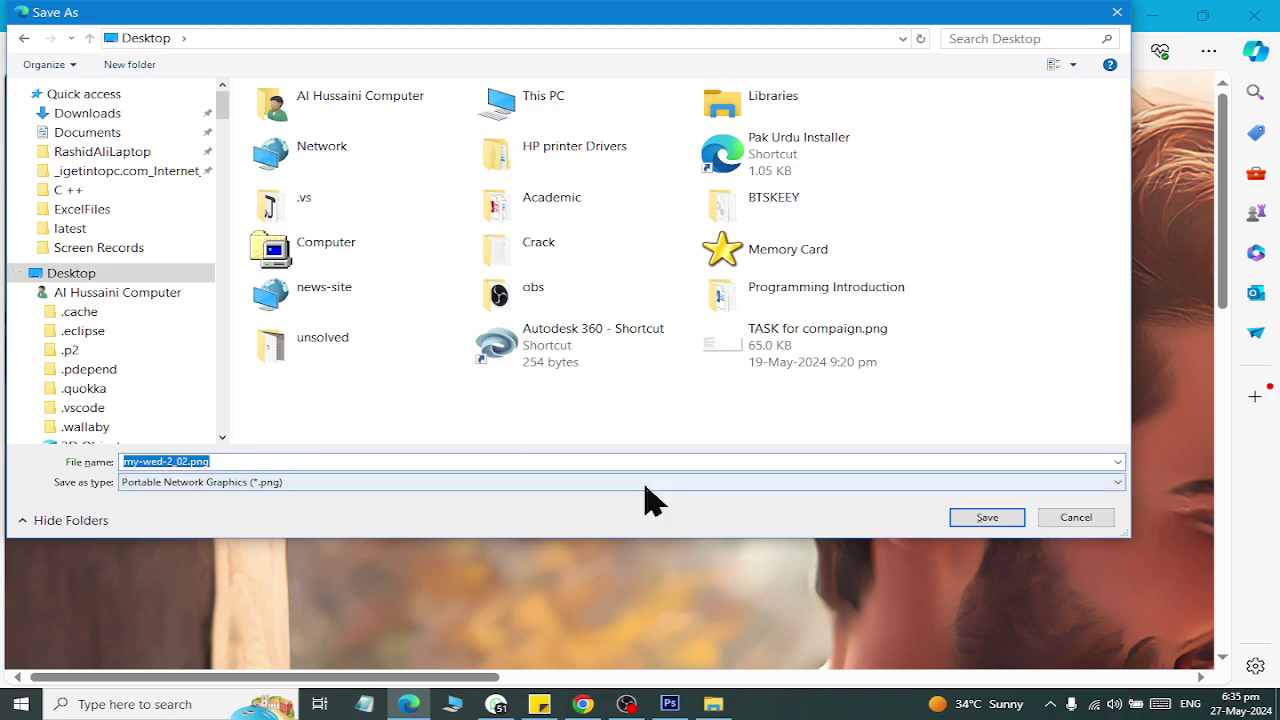
pyautogui.click(955, 522)
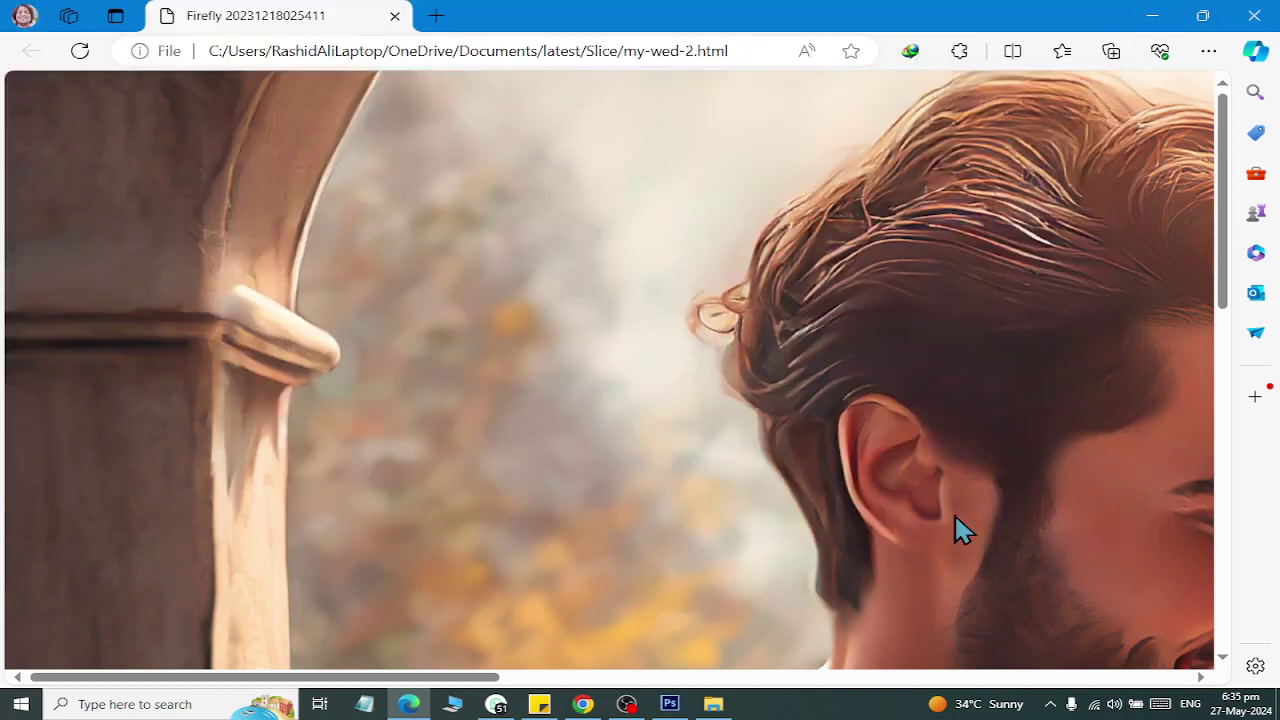
pyautogui.click(1157, 15)
pyautogui.click(1165, 15)
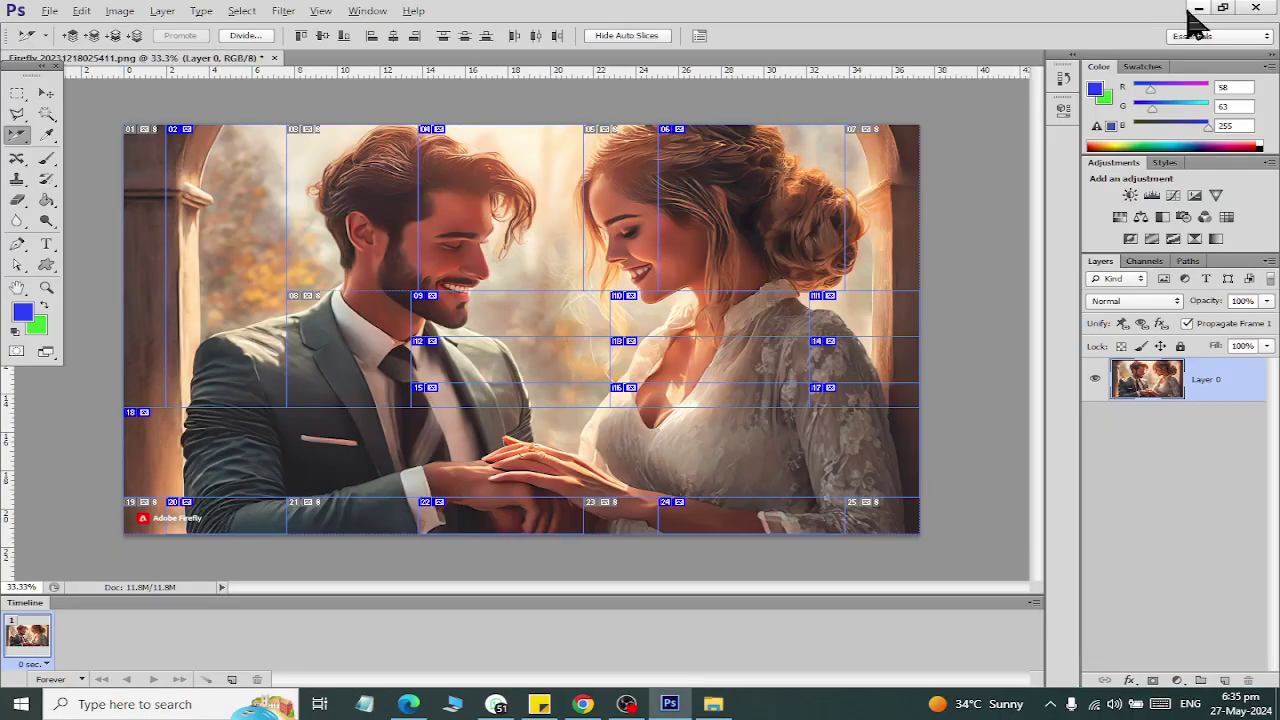
pyautogui.click(1195, 8)
pyautogui.click(1190, 10)
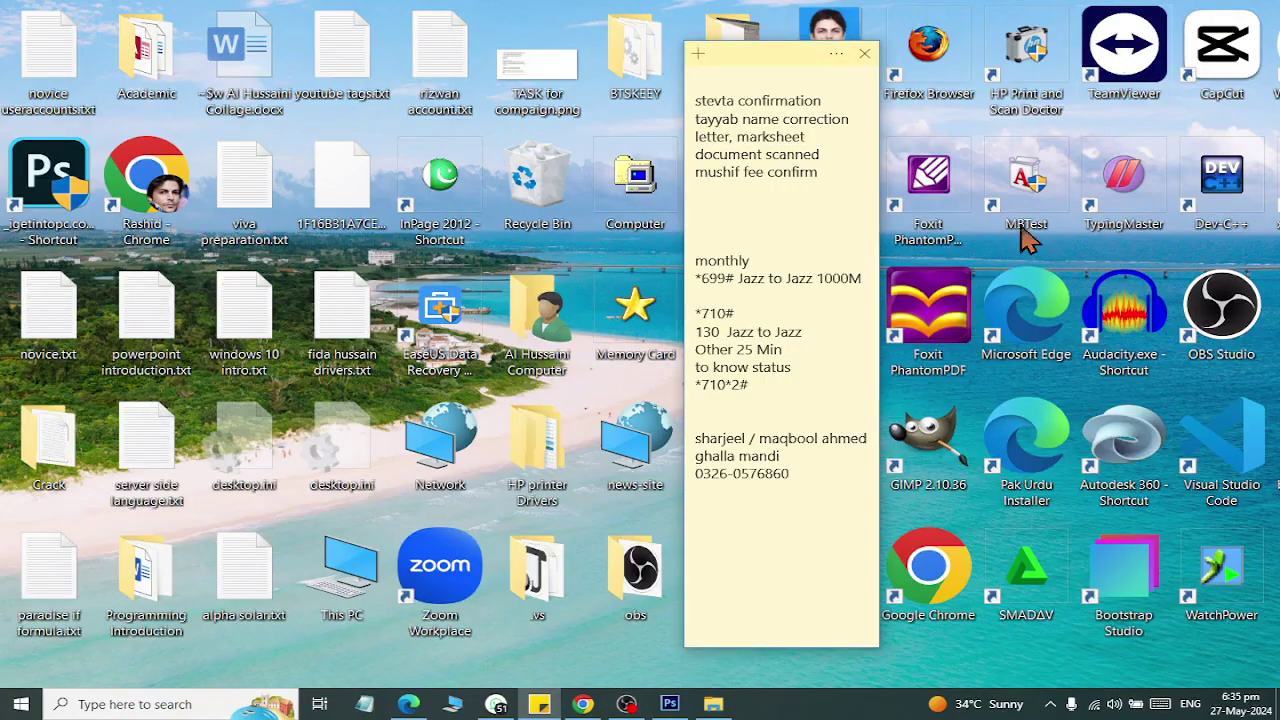
pyautogui.rightClick(367, 682)
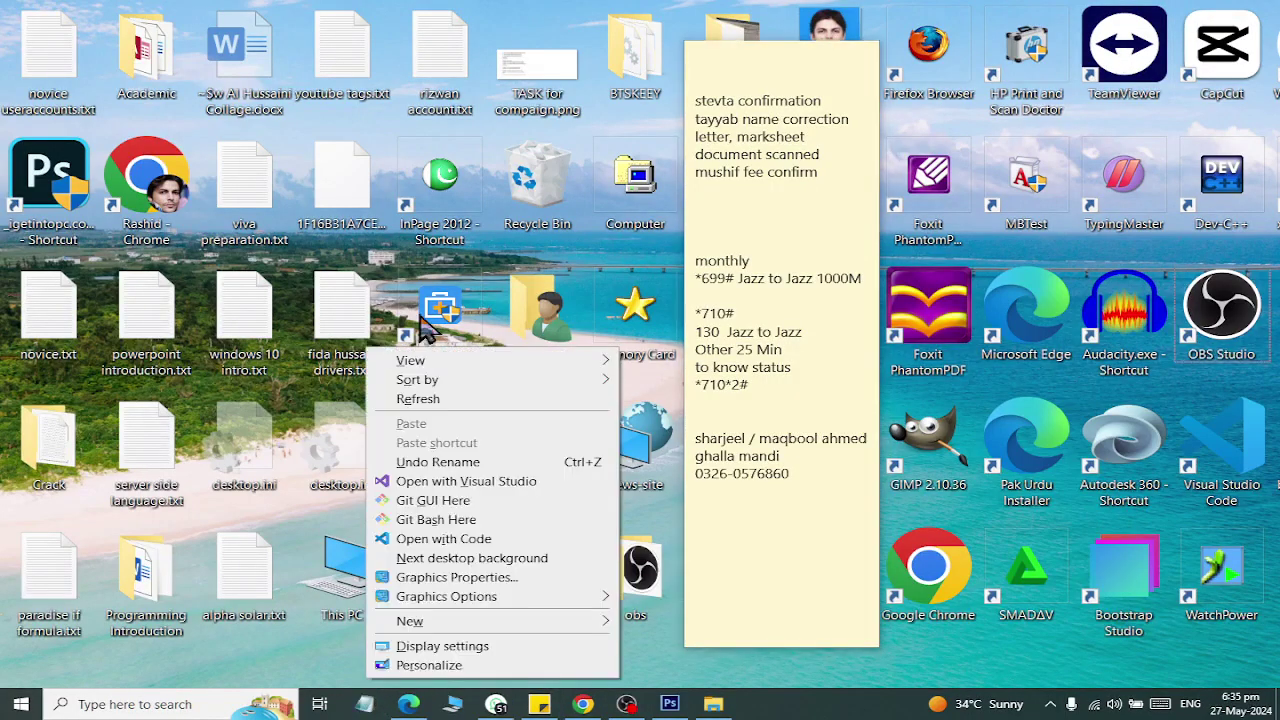
pyautogui.moveTo(411, 360)
pyautogui.click(722, 380)
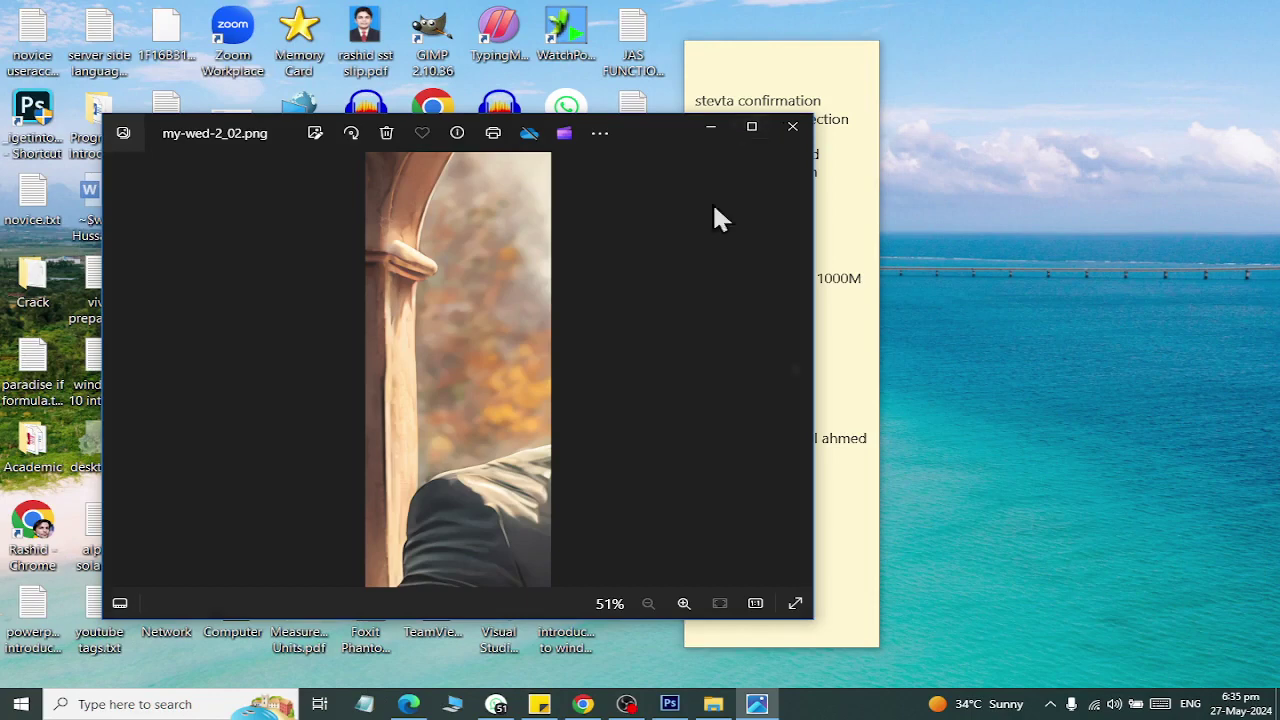
pyautogui.moveTo(457, 368)
pyautogui.click(792, 127)
pyautogui.click(670, 704)
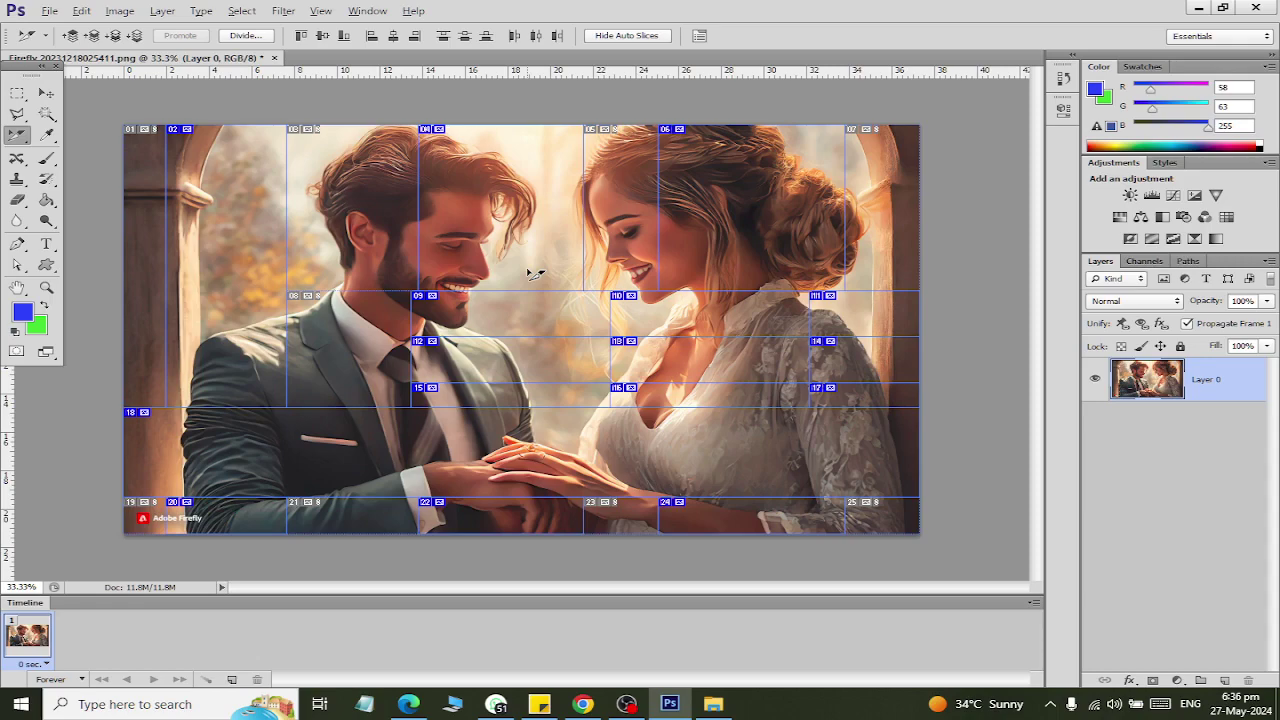
pyautogui.scroll(5, 420, 140)
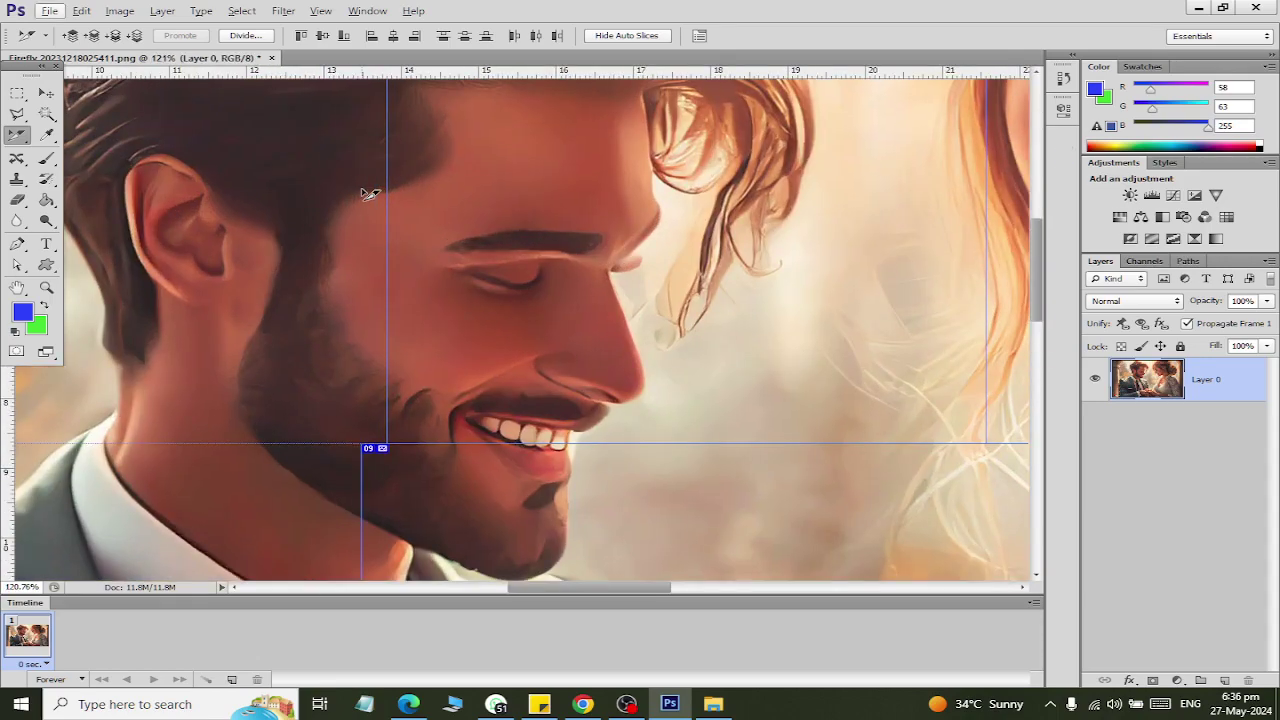
pyautogui.scroll(-2, 513, 285)
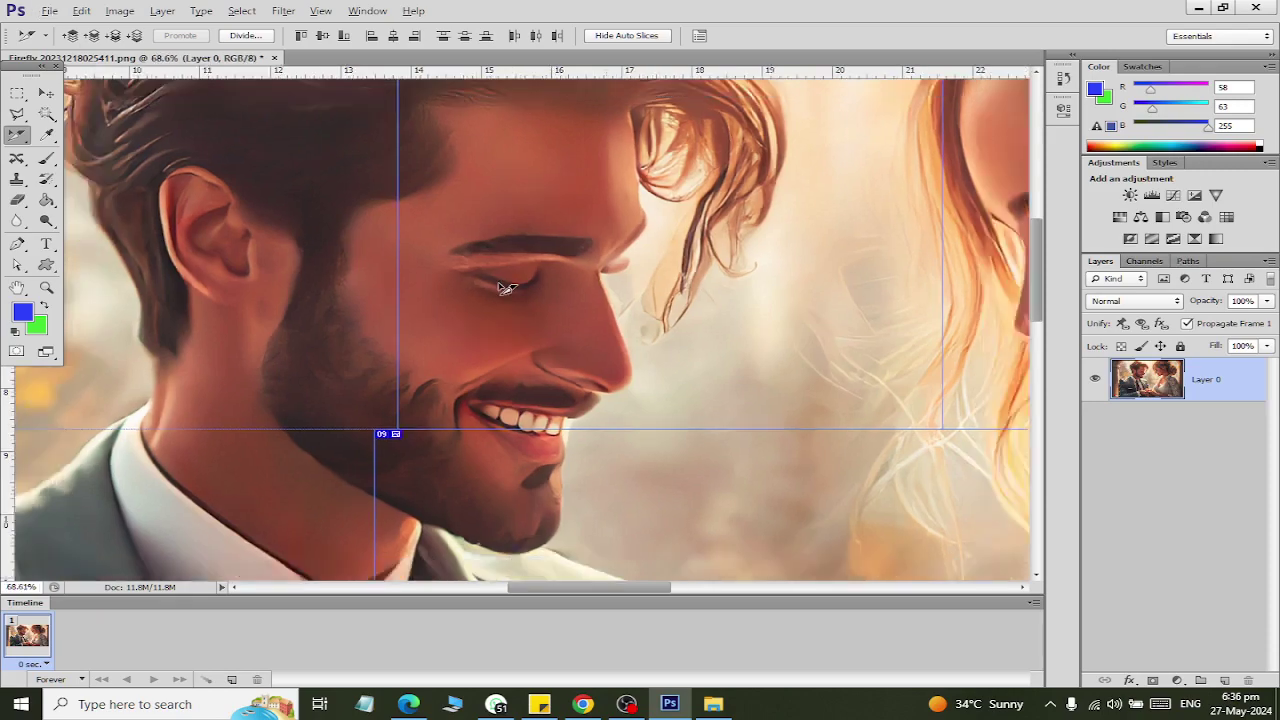
pyautogui.scroll(-2, 498, 385)
pyautogui.scroll(-1, 484, 484)
pyautogui.scroll(1, 777, 206)
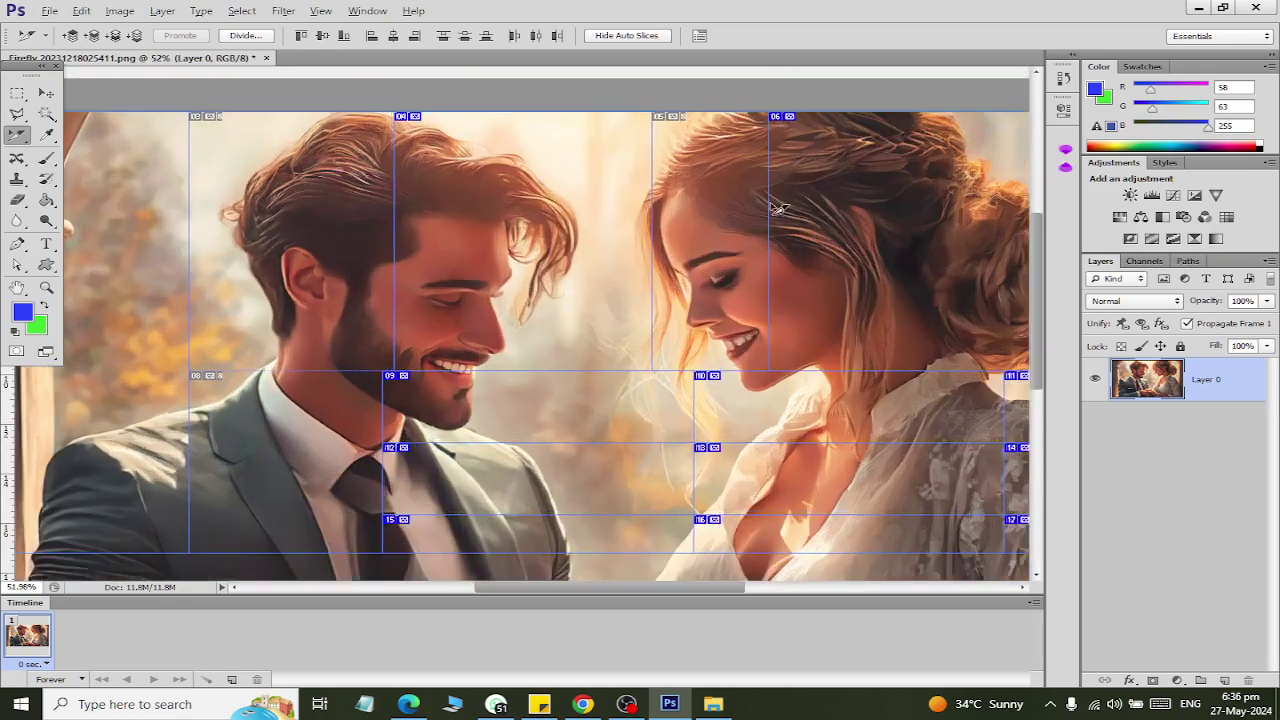
pyautogui.scroll(3, 770, 225)
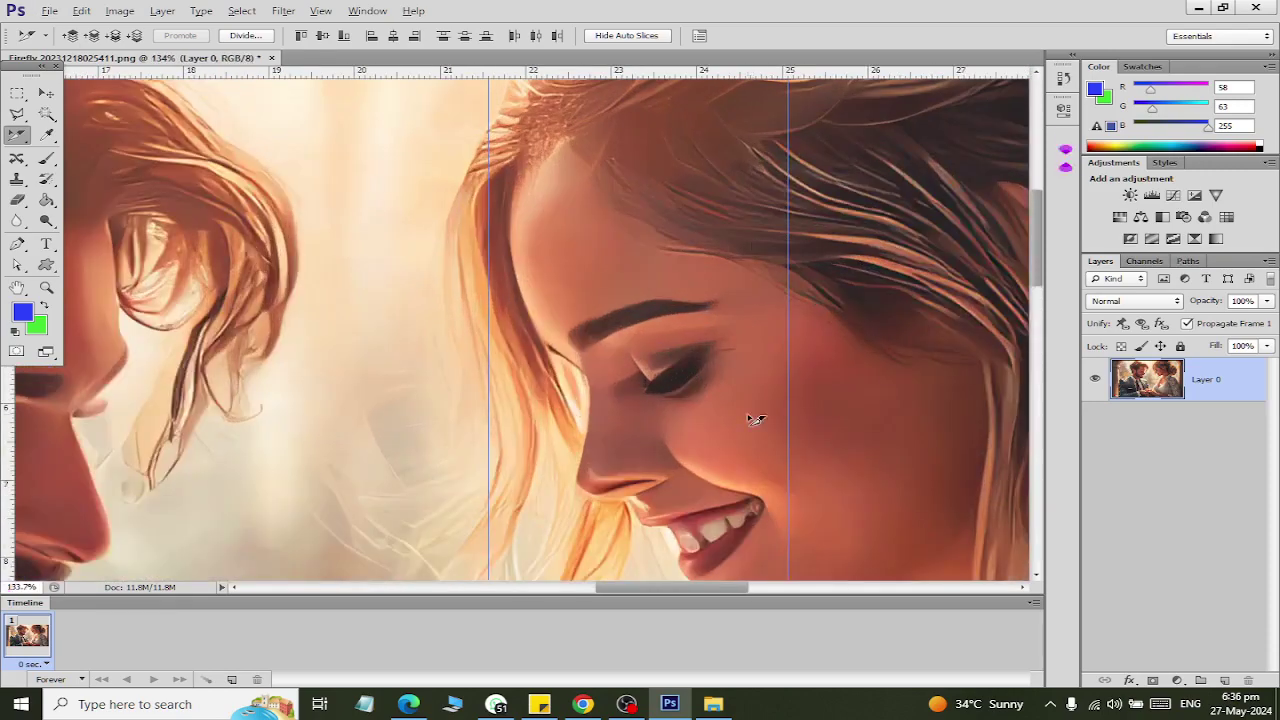
pyautogui.scroll(-2, 735, 519)
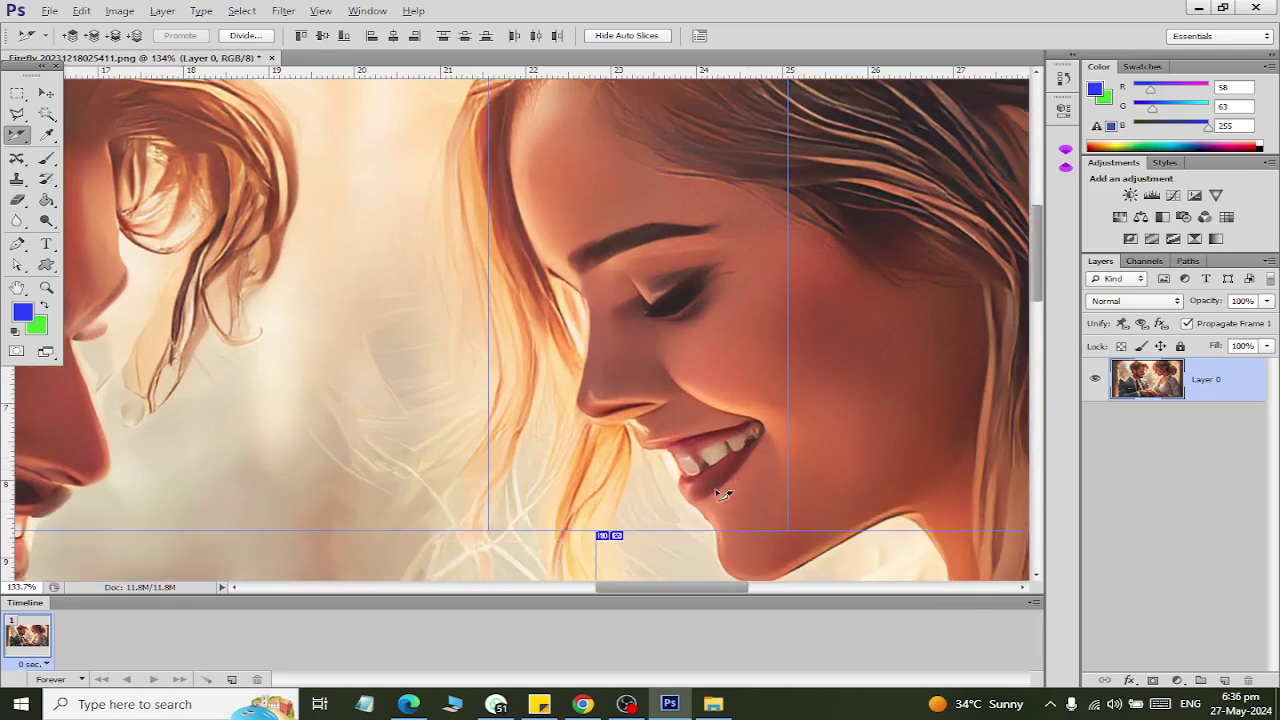
pyautogui.scroll(-3, 722, 494)
pyautogui.scroll(-3, 549, 277)
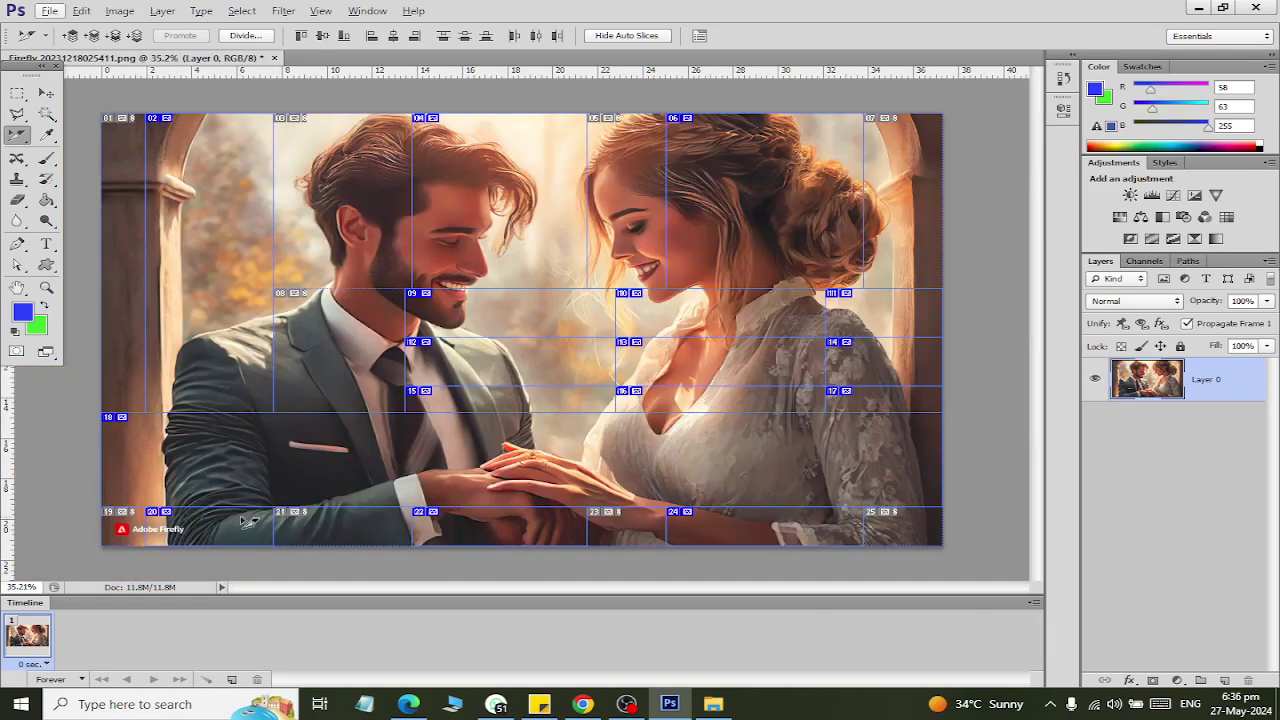
pyautogui.scroll(2, 240, 520)
pyautogui.scroll(3, 220, 480)
pyautogui.scroll(1, 223, 471)
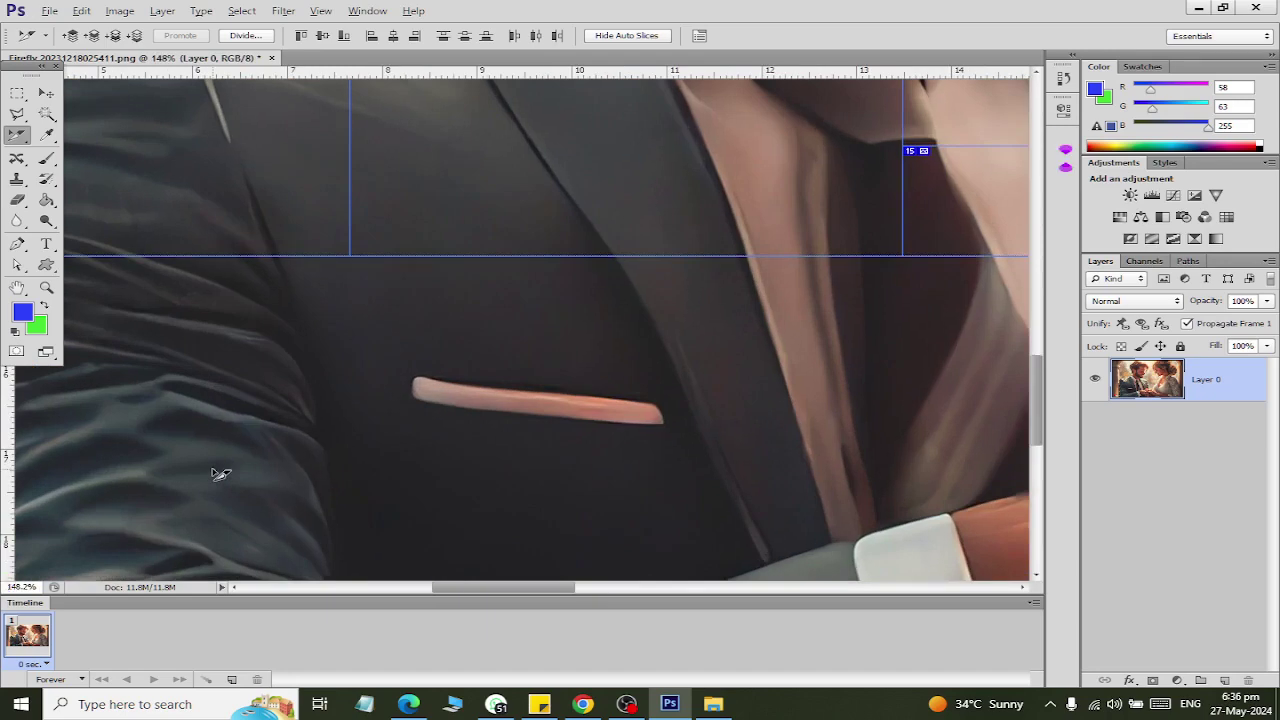
pyautogui.scroll(-3, 220, 460)
pyautogui.scroll(-2, 218, 452)
pyautogui.scroll(-2, 217, 445)
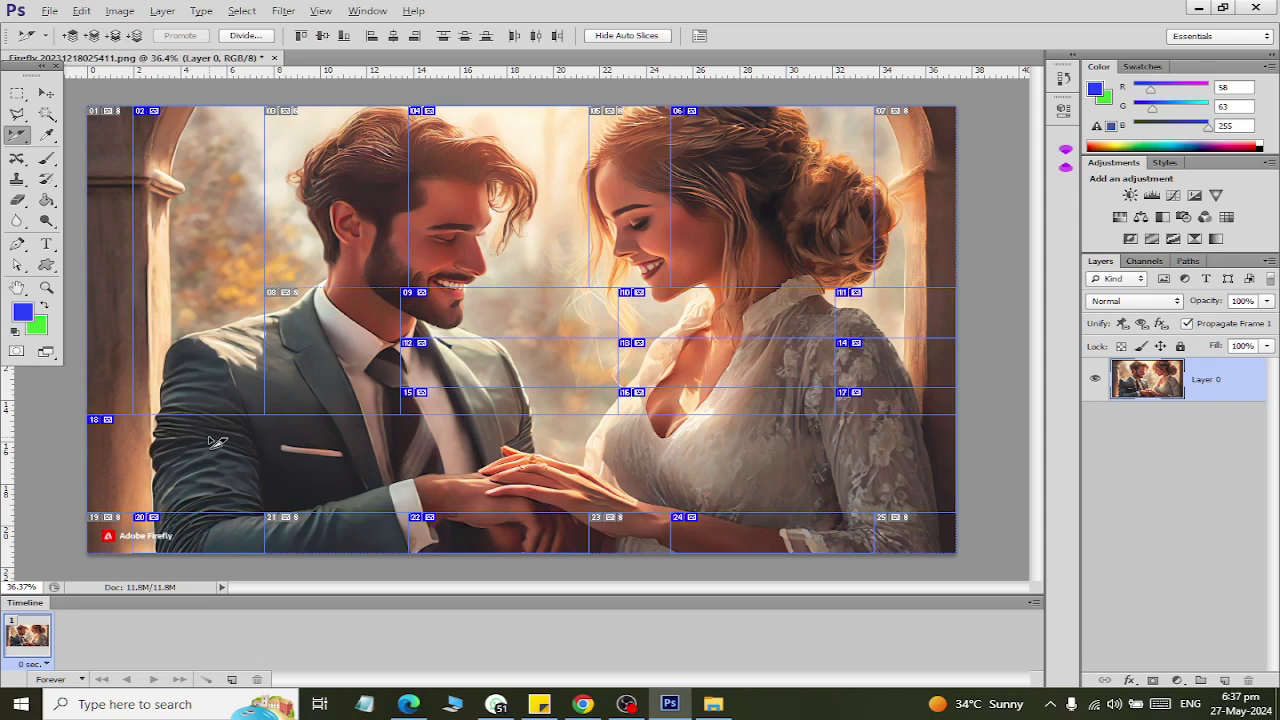
# Close the sliced couple photo without saving and open Digital Marketing.jpg.
pyautogui.hotkey('ctrl', 'w')
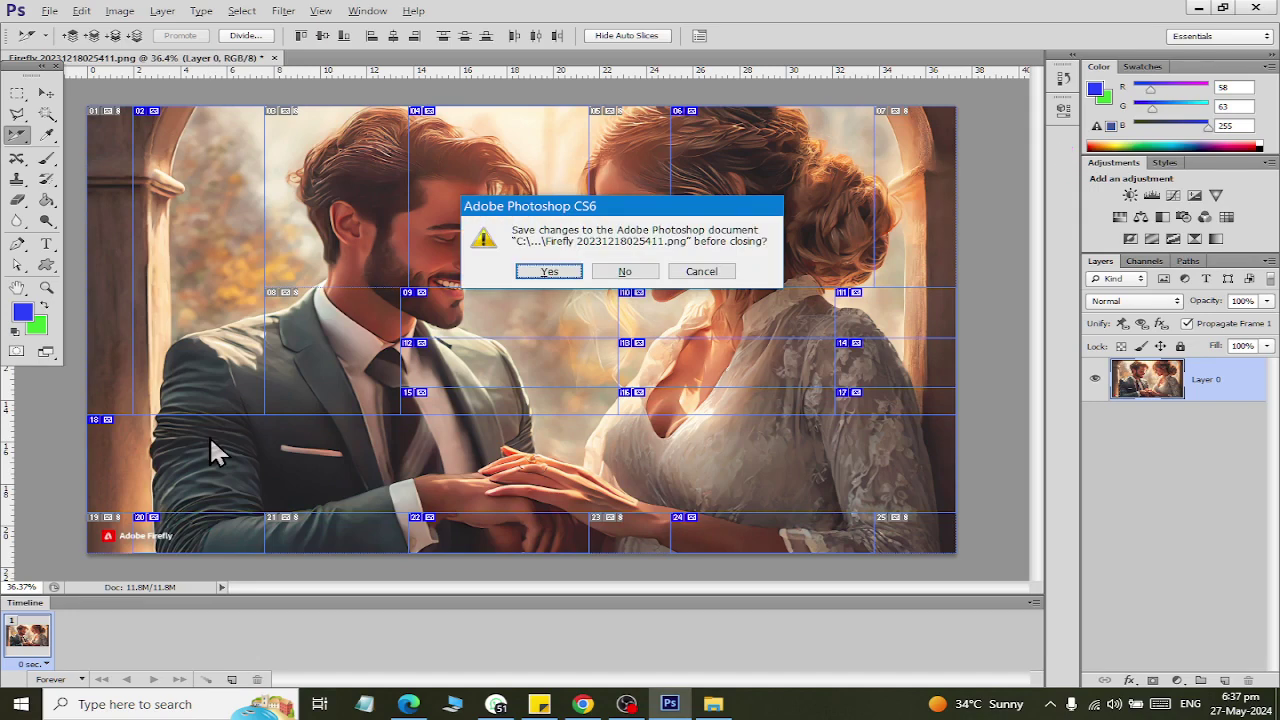
pyautogui.press('Tab')
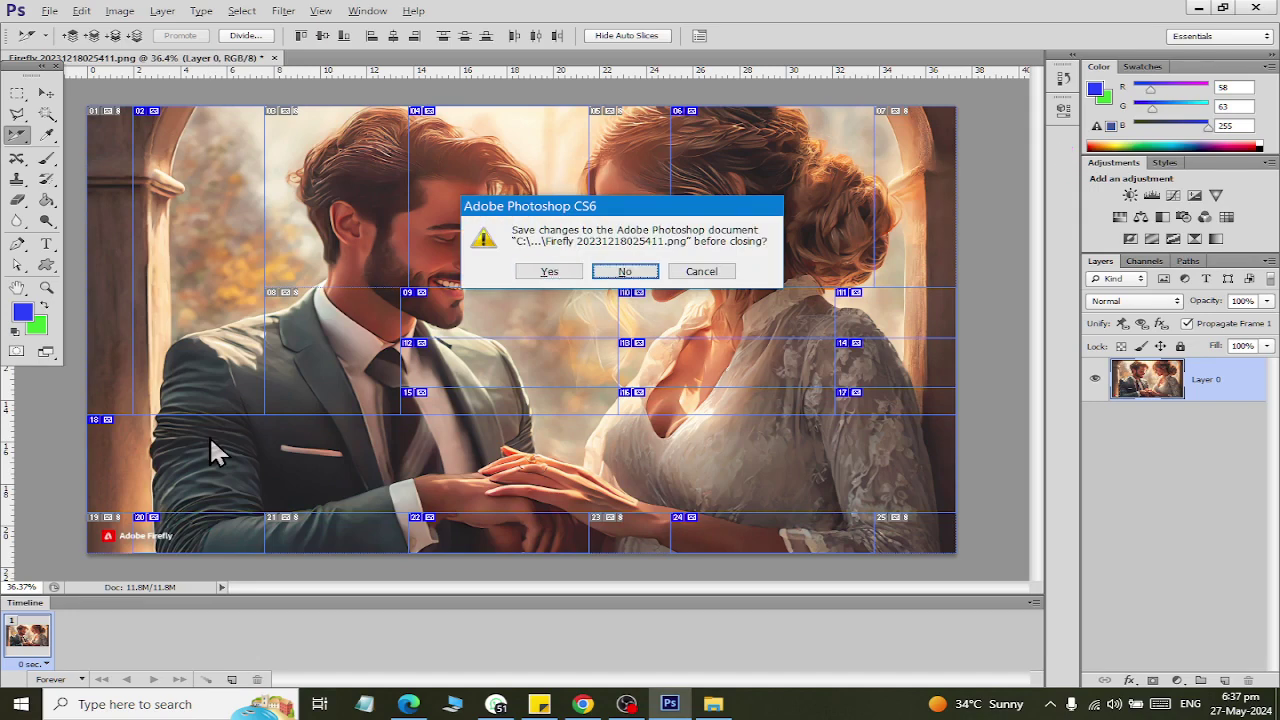
pyautogui.press('Return')
pyautogui.click(49, 10)
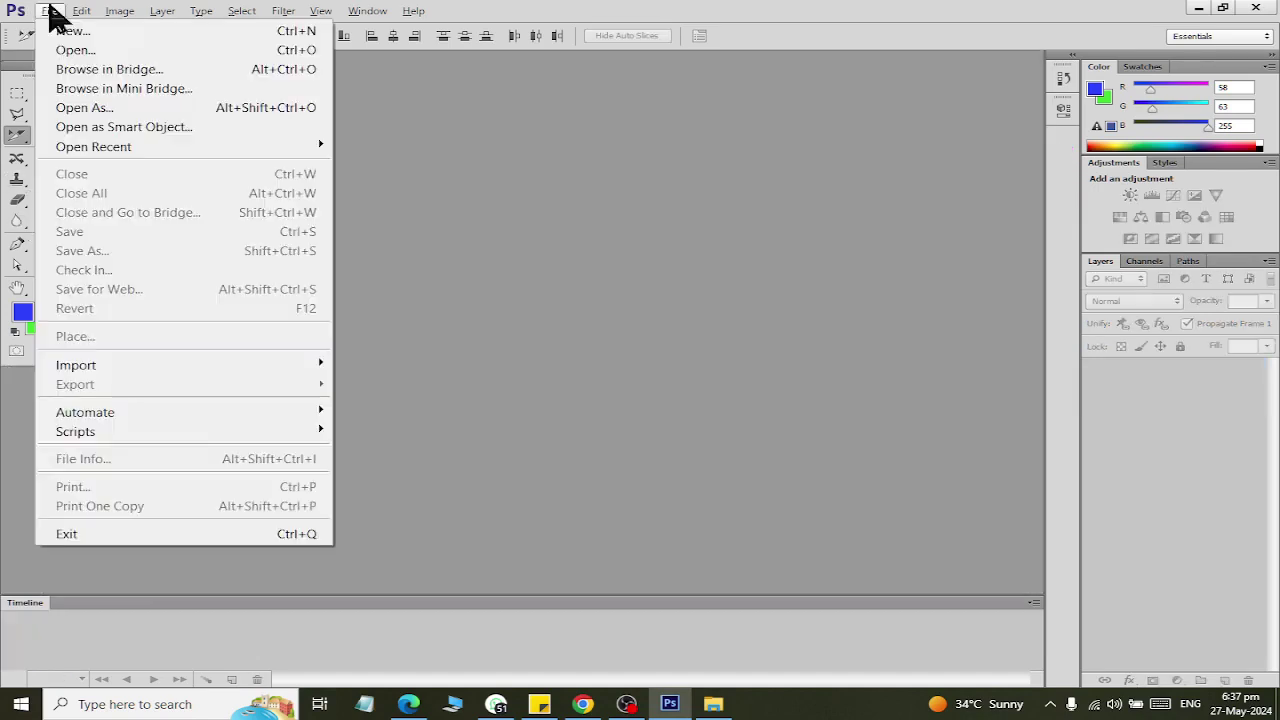
pyautogui.click(81, 53)
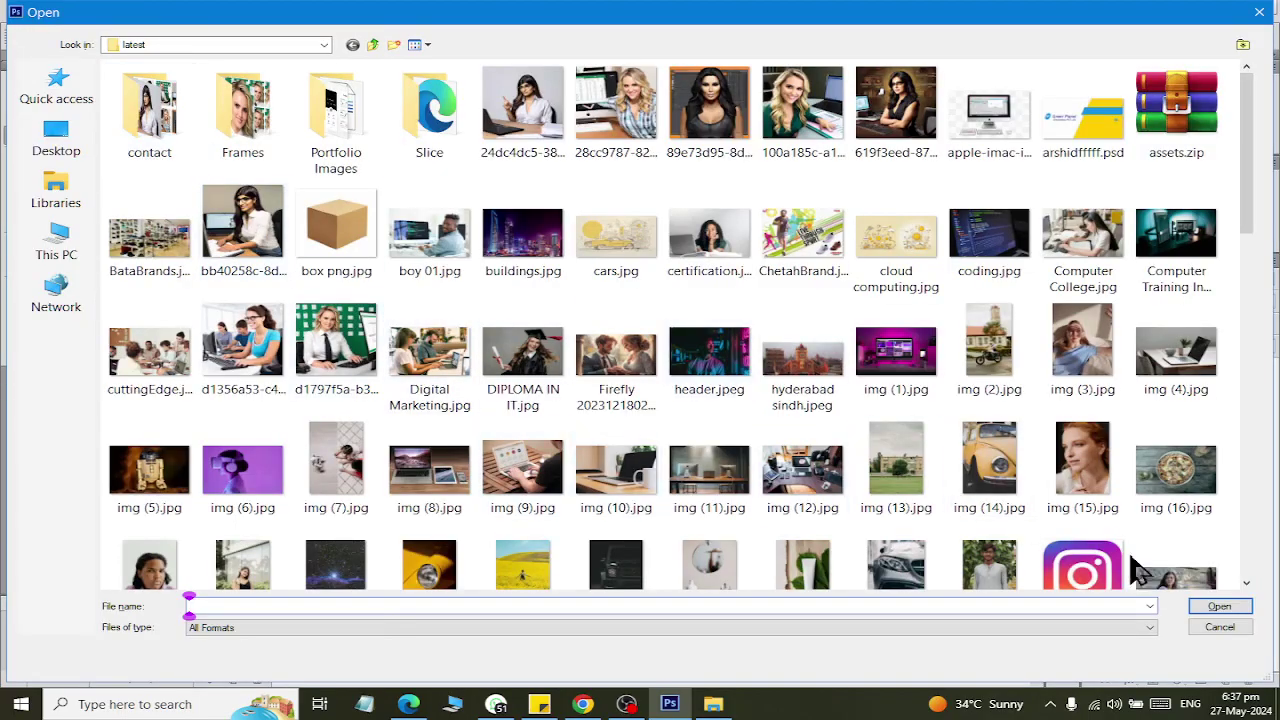
pyautogui.doubleClick(429, 360)
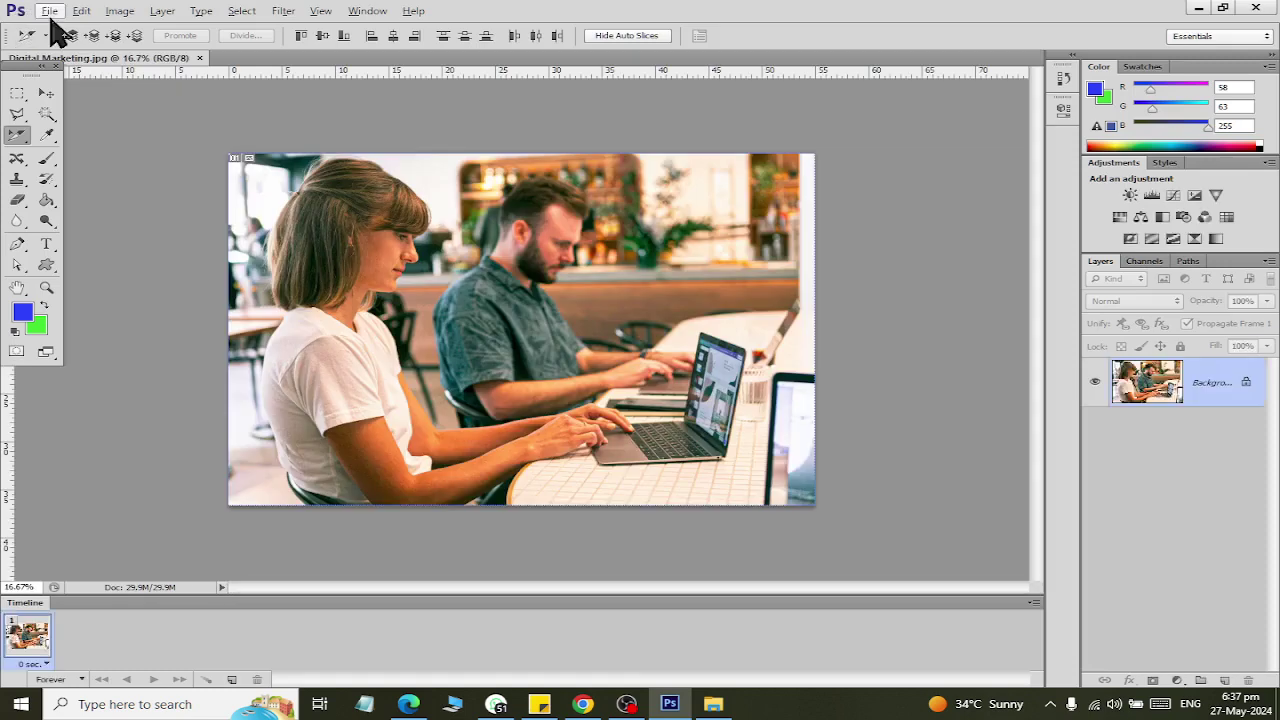
# Browse the File menu and the healing tool variants, then dismiss them.
pyautogui.click(49, 11)
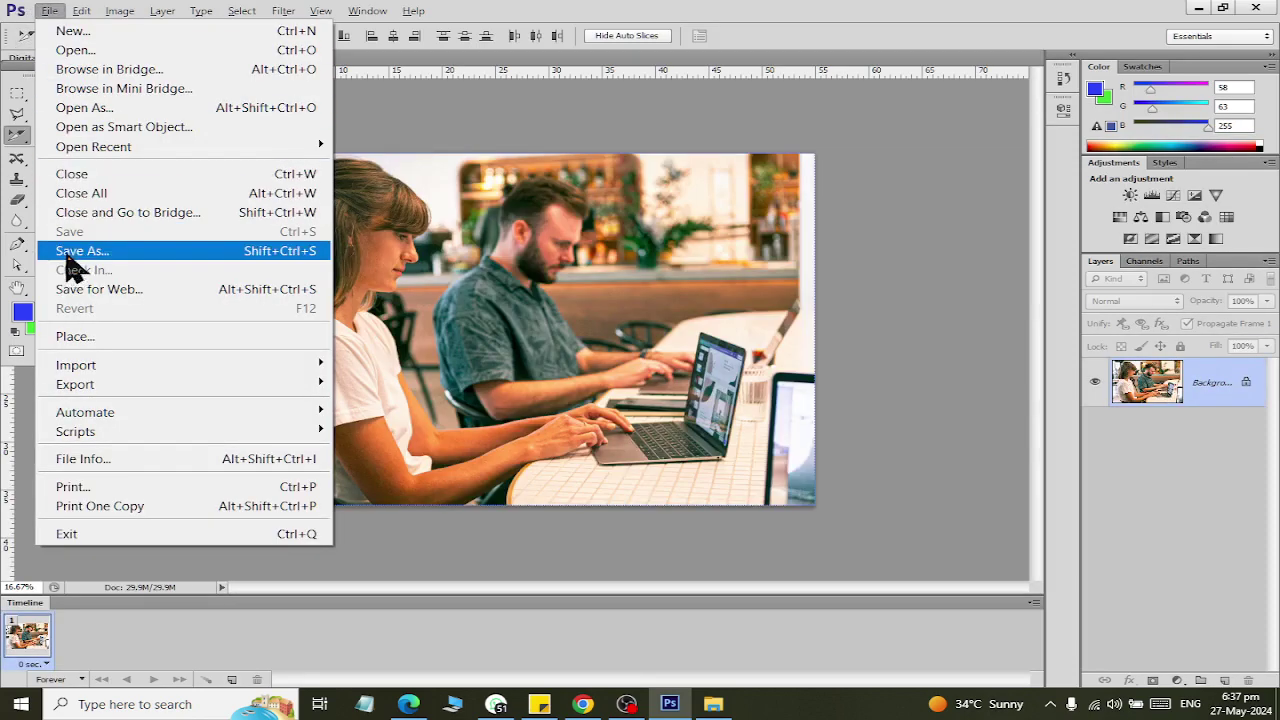
pyautogui.click(38, 12)
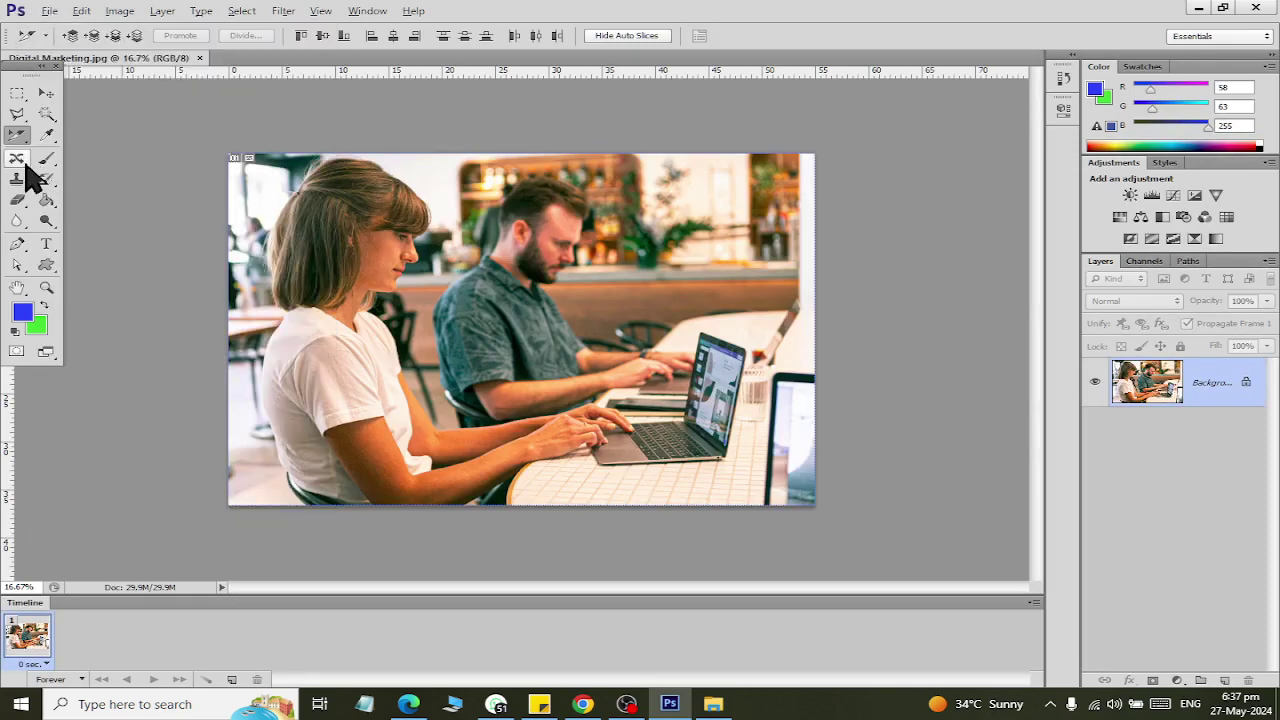
pyautogui.click(22, 160)
pyautogui.rightClick(27, 167)
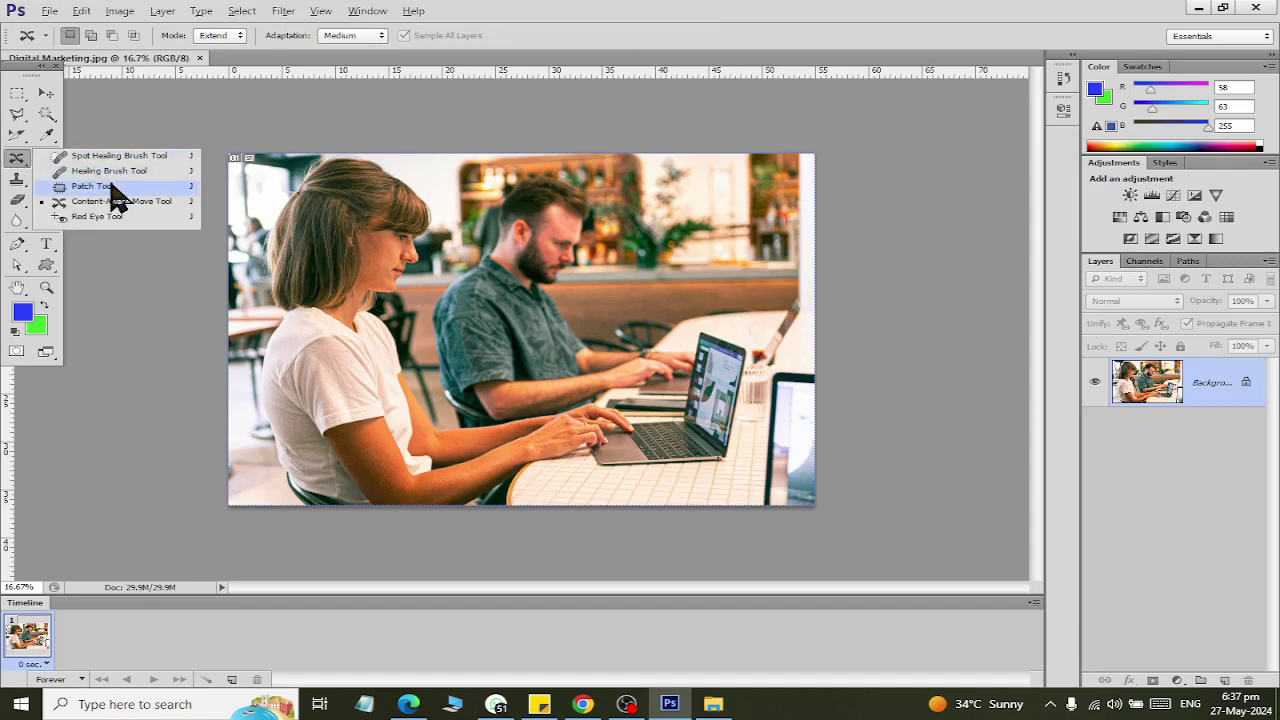
pyautogui.click(52, 11)
pyautogui.press('Escape')
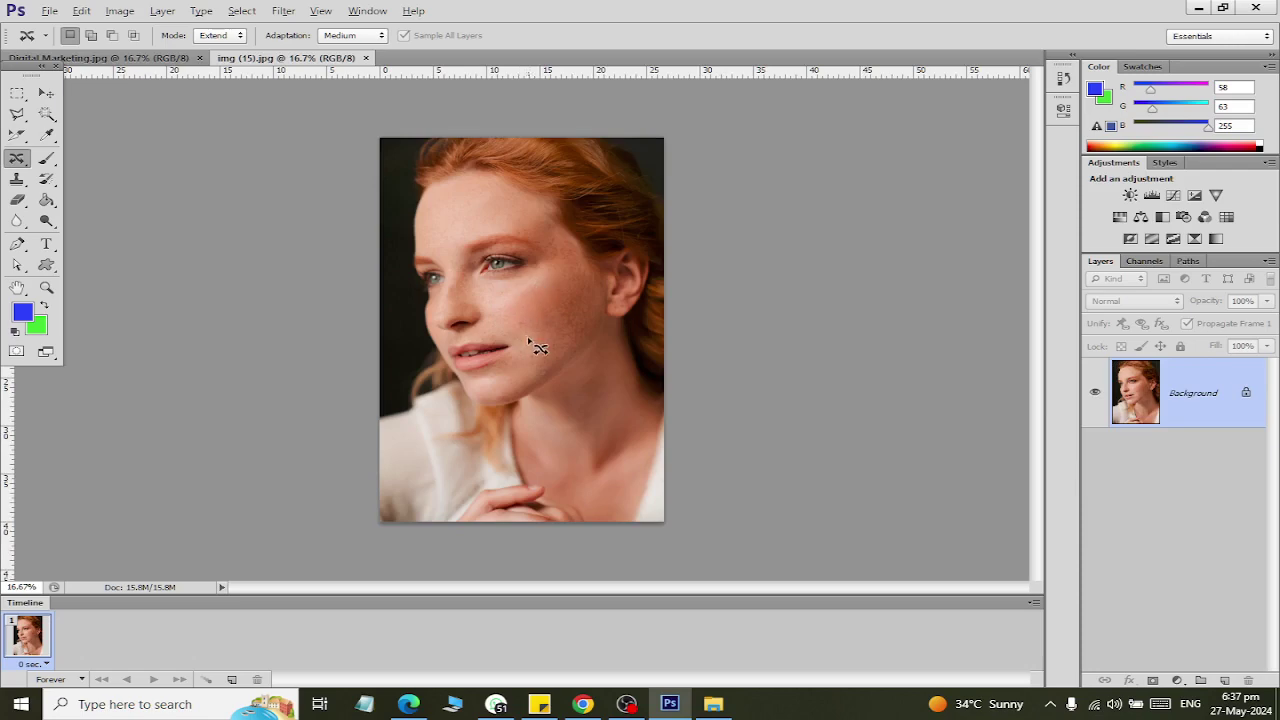
# Zoom into the redhead portrait and convert its Background into an editable Layer 0.
pyautogui.scroll(5, 529, 326)
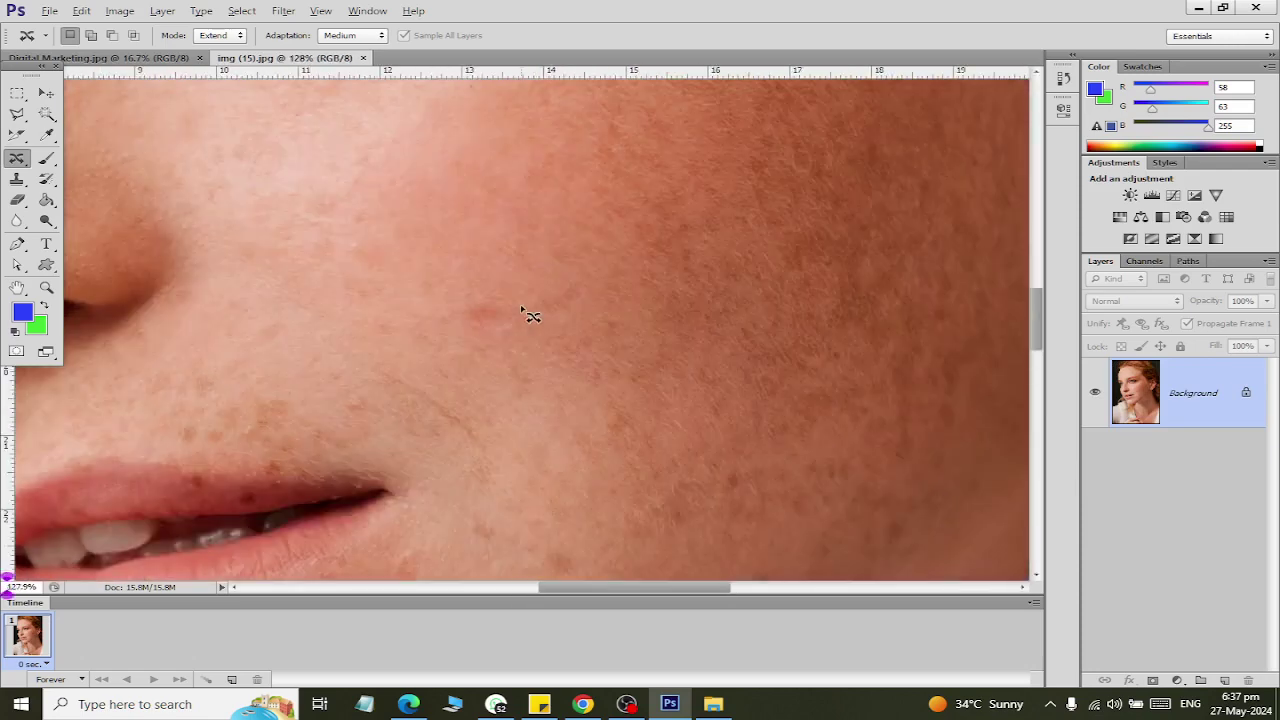
pyautogui.scroll(-2, 354, 203)
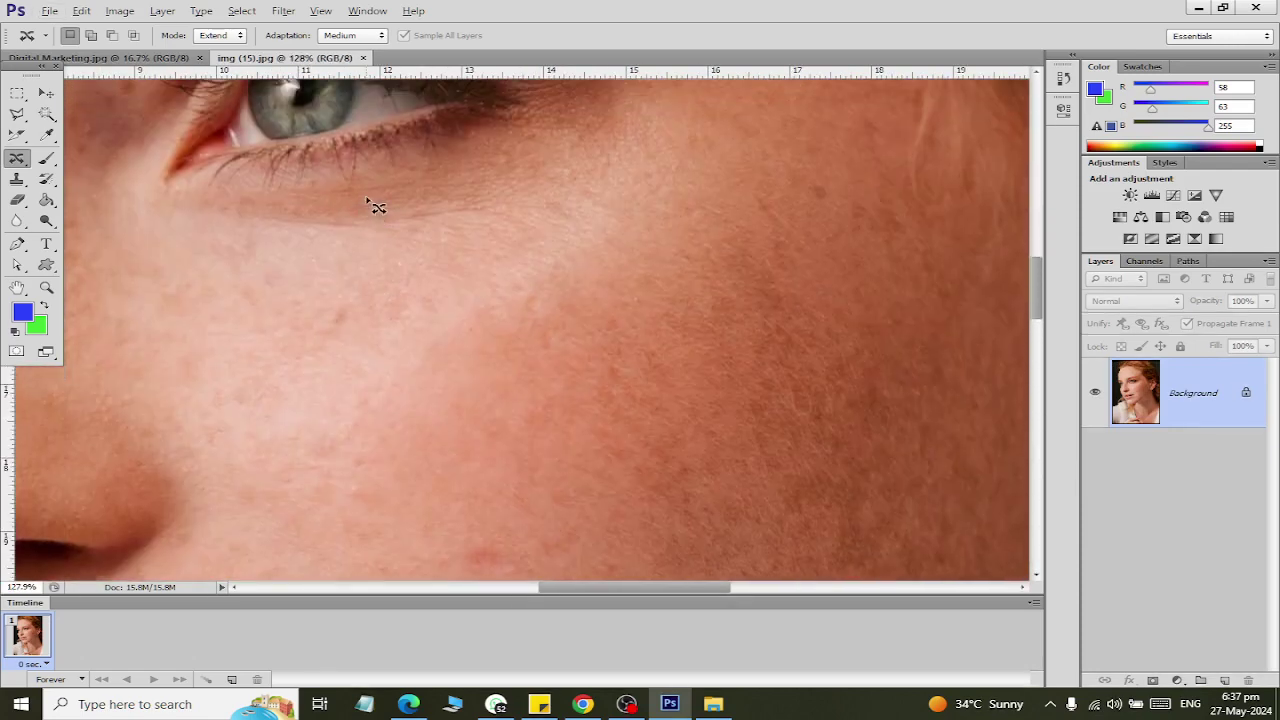
pyautogui.scroll(1, 376, 215)
pyautogui.scroll(-1, 480, 440)
pyautogui.scroll(-1, 480, 470)
pyautogui.scroll(-1, 430, 410)
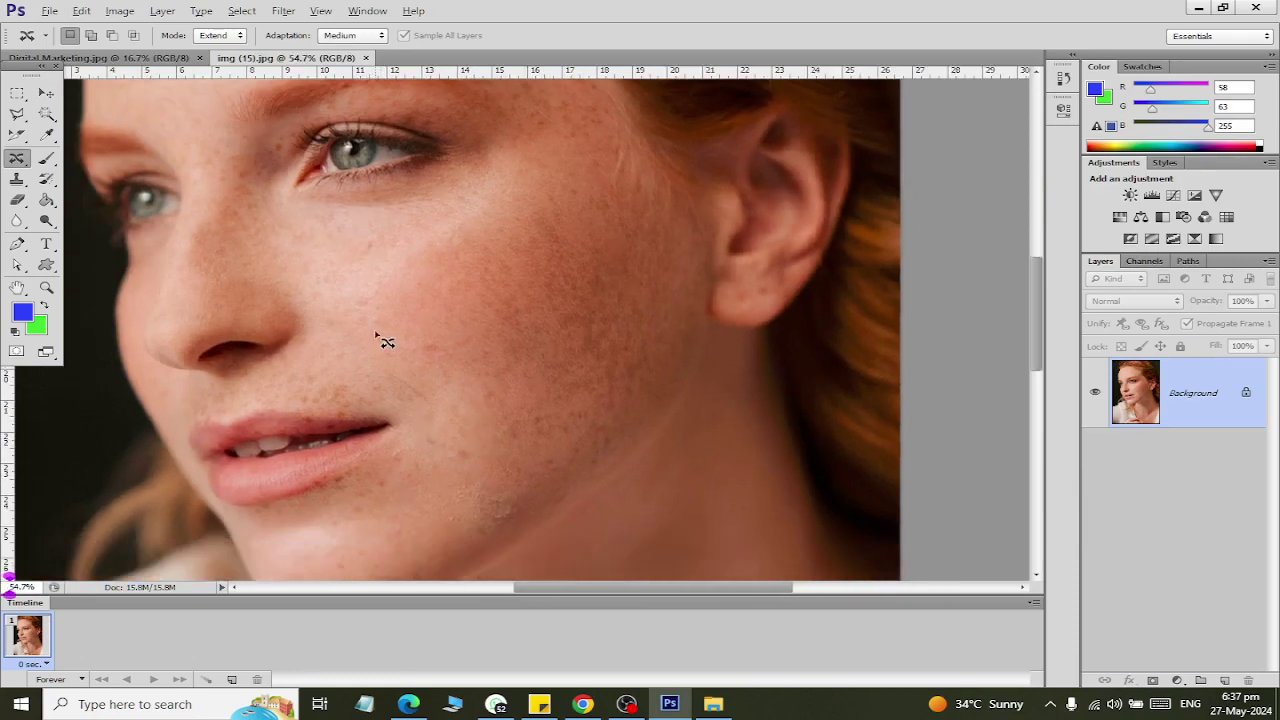
pyautogui.scroll(3, 300, 250)
pyautogui.scroll(2, 114, 163)
pyautogui.scroll(3, 191, 171)
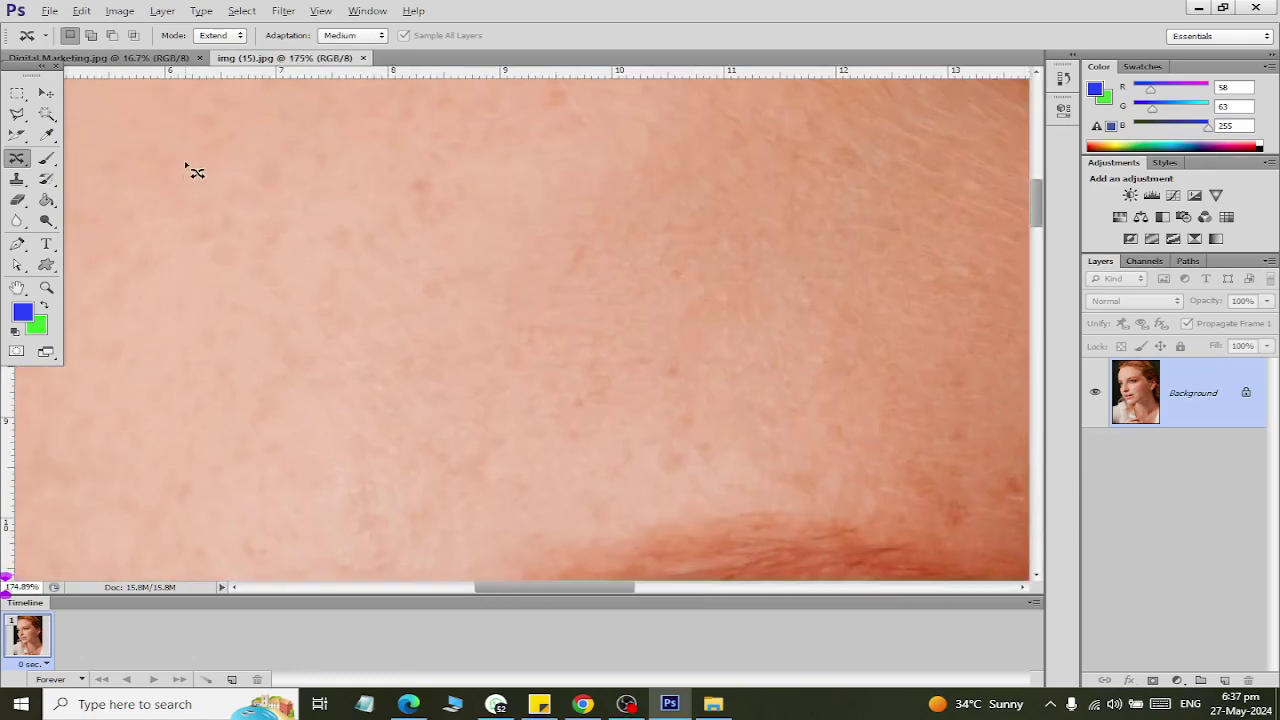
pyautogui.scroll(-1, 191, 171)
pyautogui.press('alt')
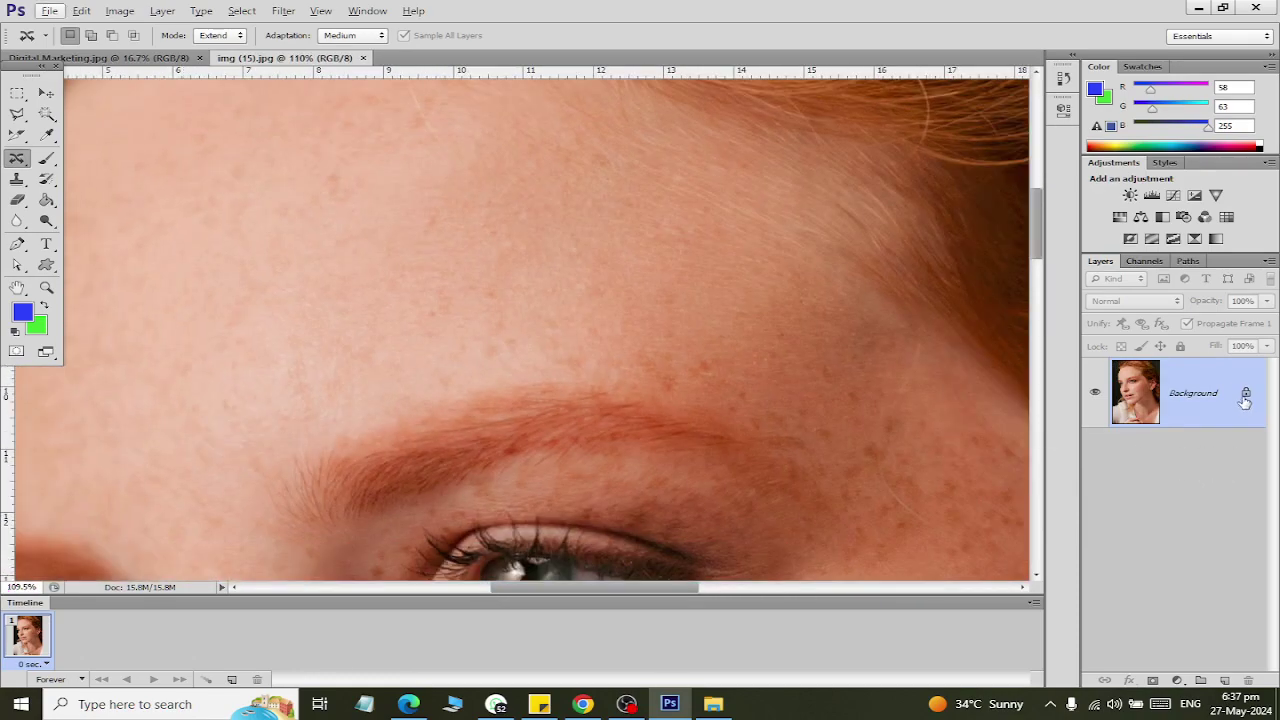
pyautogui.doubleClick(1245, 400)
pyautogui.click(846, 224)
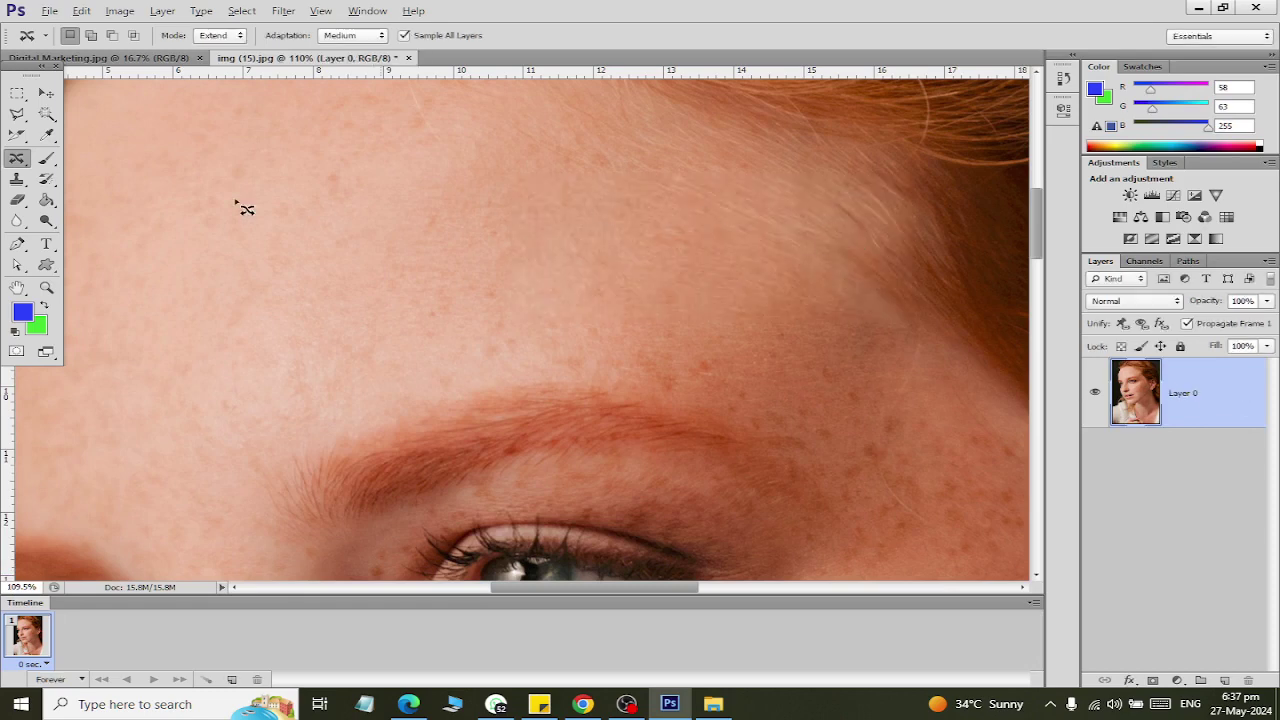
# Switch to the Spot Healing Brush at 45 px and heal the forehead blemishes.
pyautogui.rightClick(20, 162)
pyautogui.click(74, 162)
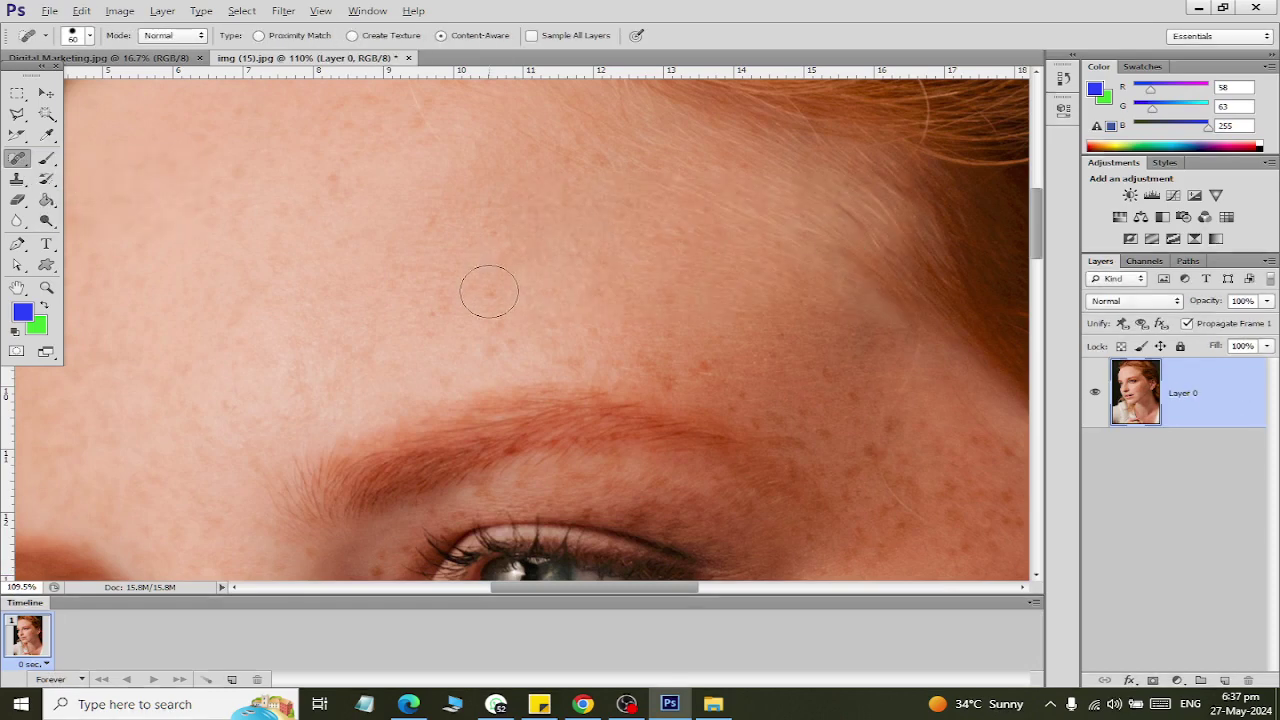
pyautogui.press('[')
pyautogui.press('[')
pyautogui.moveTo(412, 296); pyautogui.dragTo(443, 280)
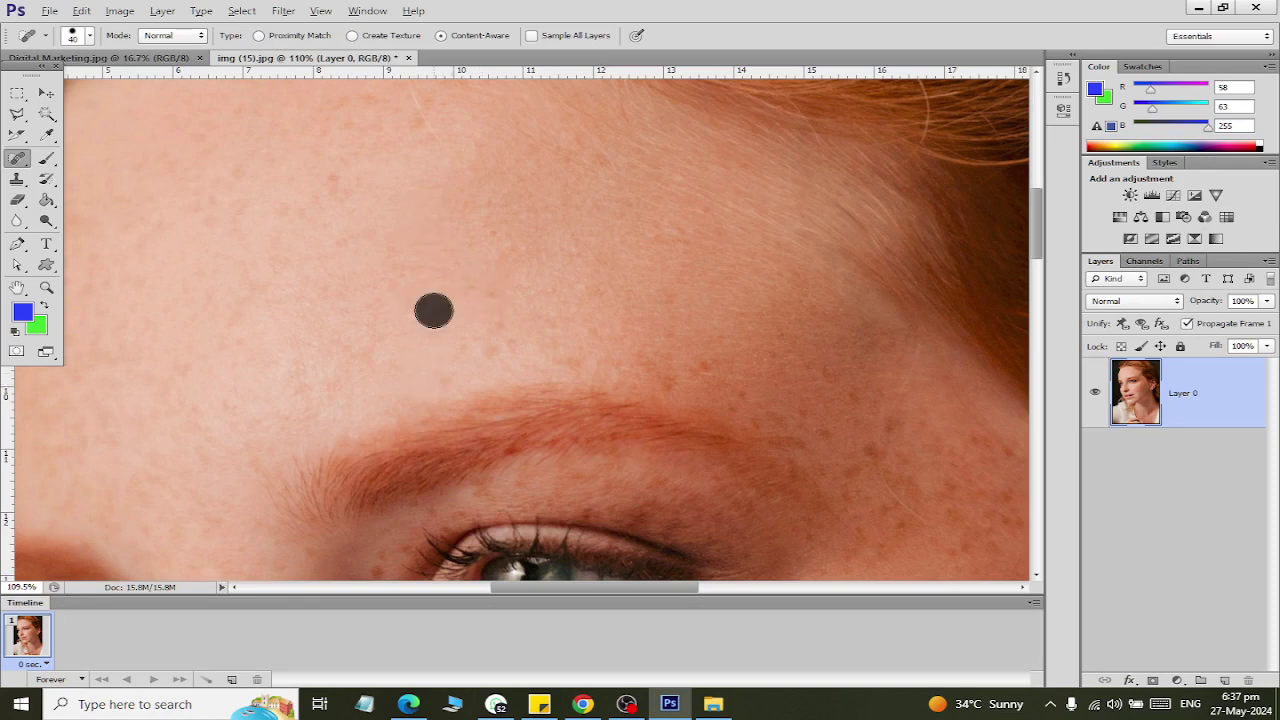
pyautogui.click(487, 341)
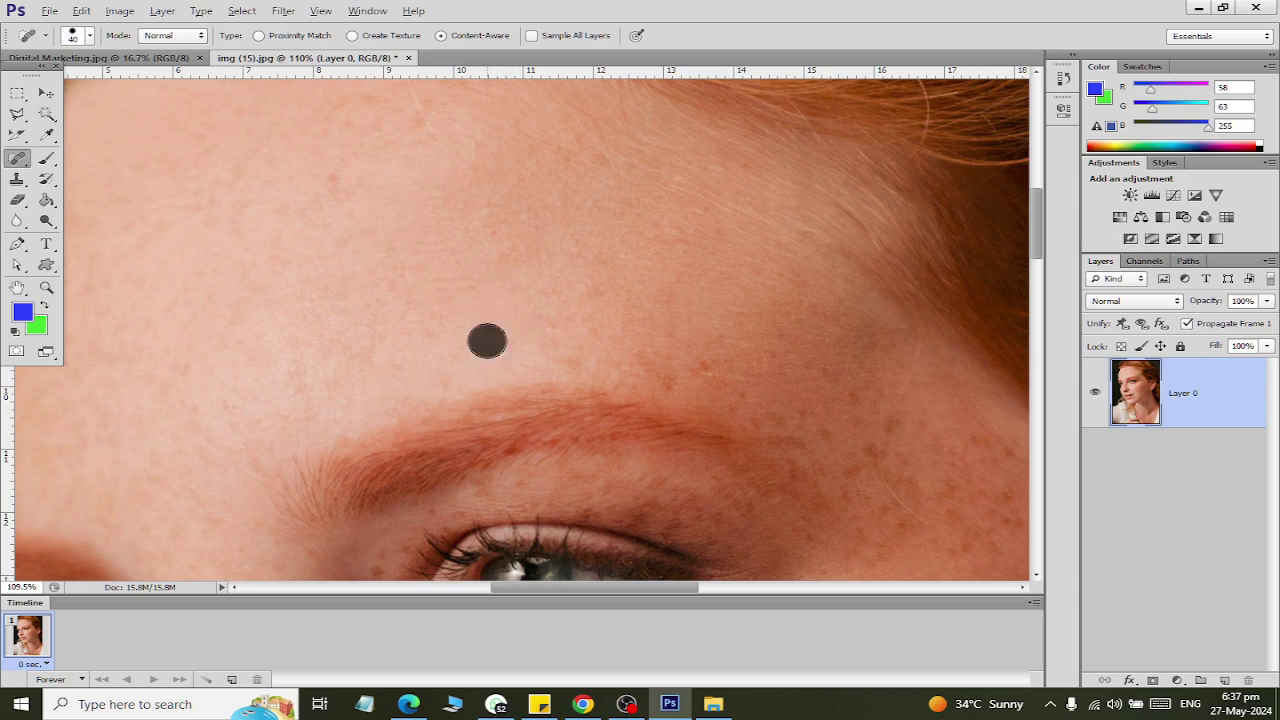
pyautogui.click(323, 187)
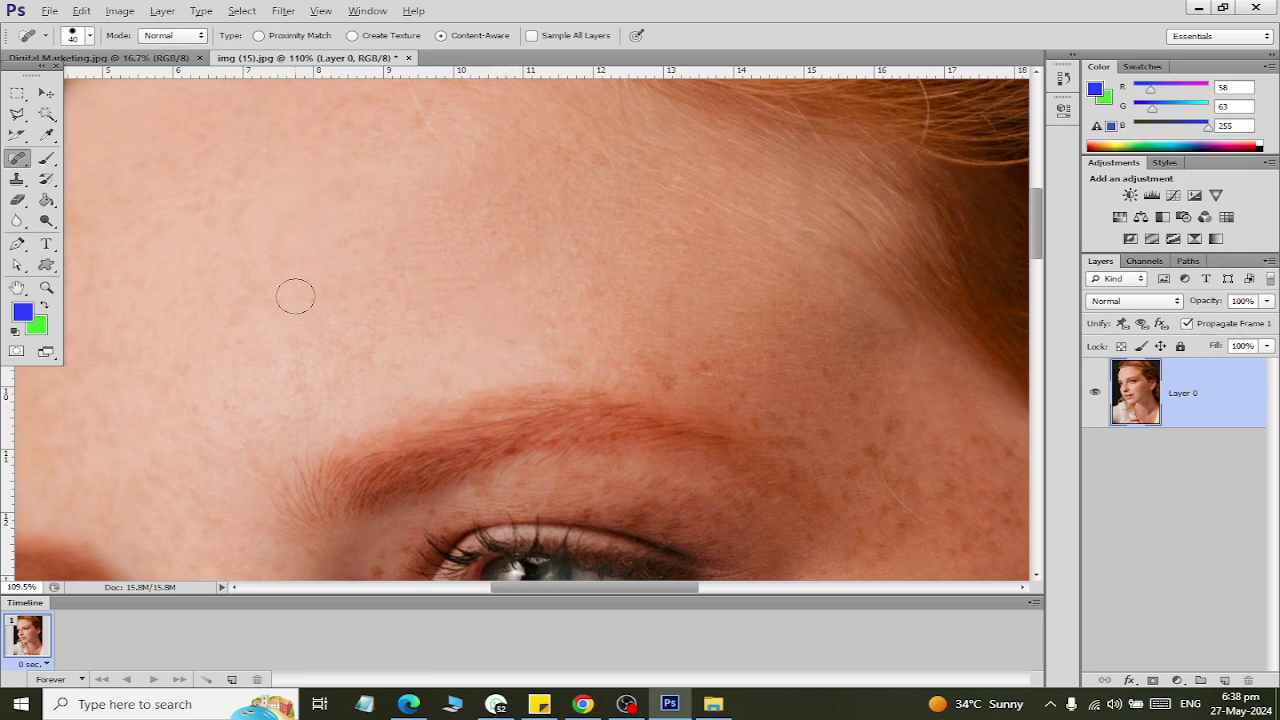
pyautogui.click(200, 203)
pyautogui.click(223, 171)
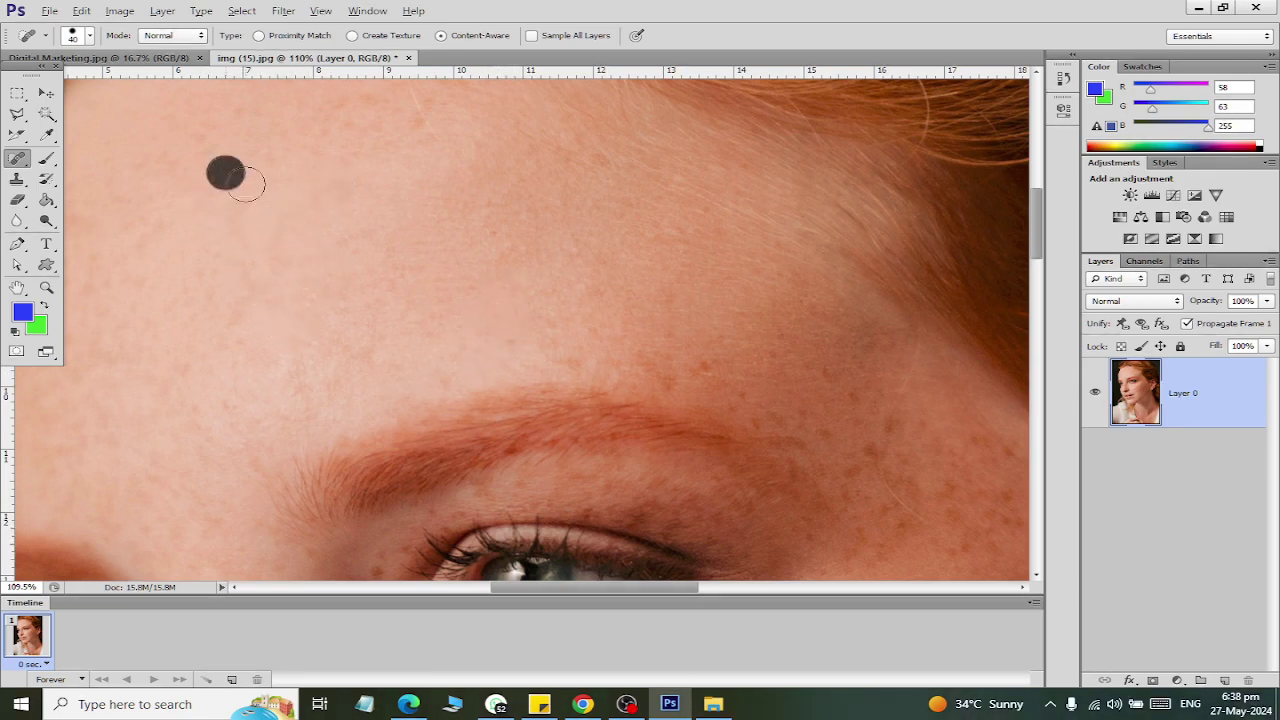
# Heal the freckle at the eyebrow's outer end and the spots above the eyebrow.
pyautogui.scroll(-2, 614, 266)
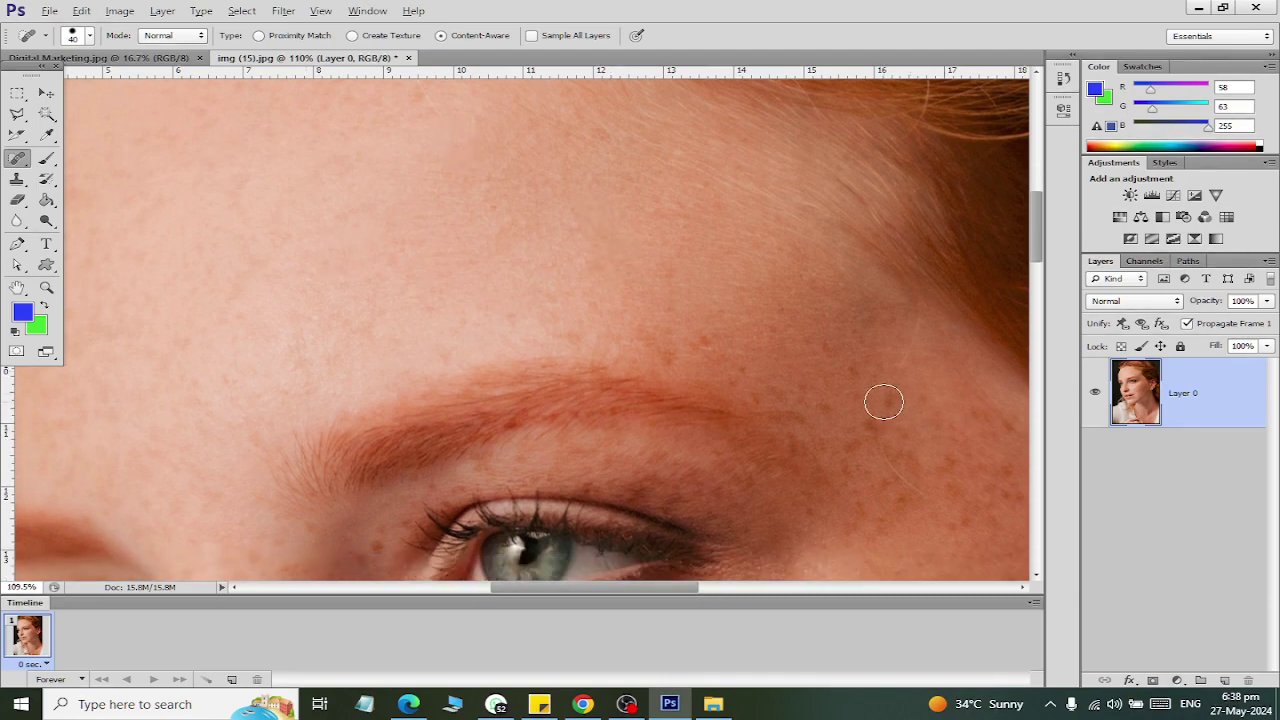
pyautogui.click(878, 432)
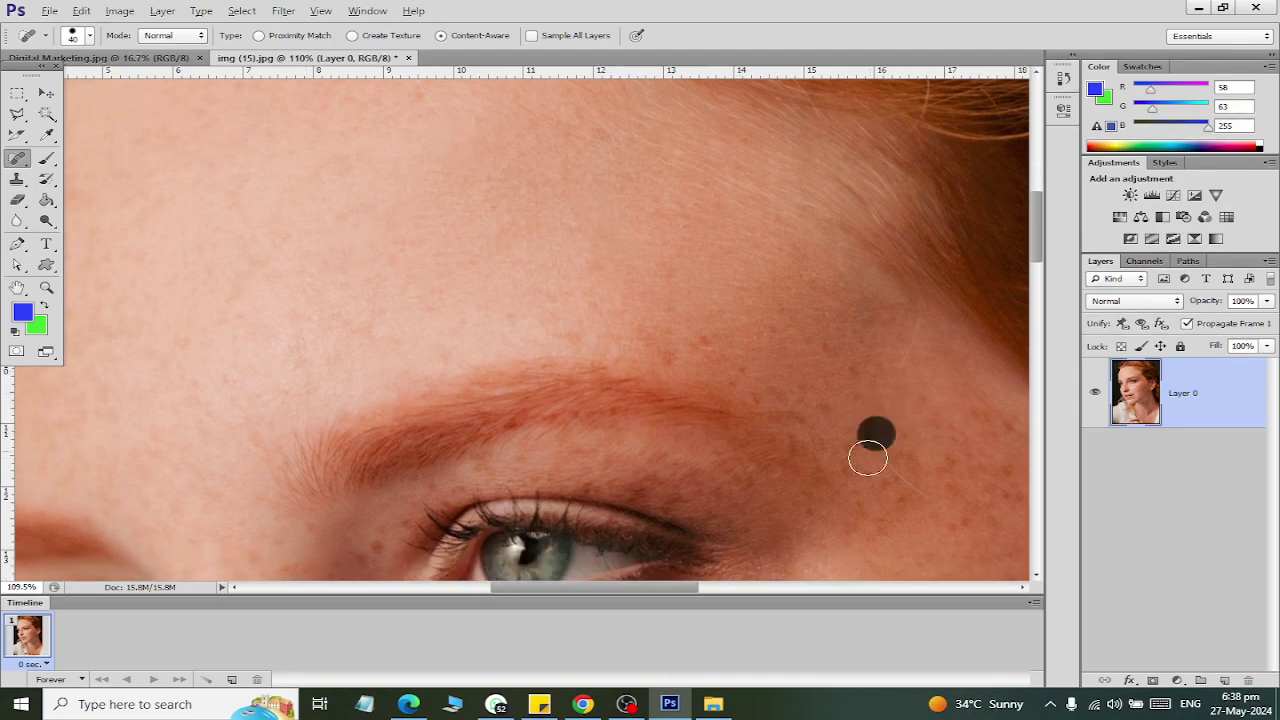
pyautogui.click(351, 358)
pyautogui.click(292, 391)
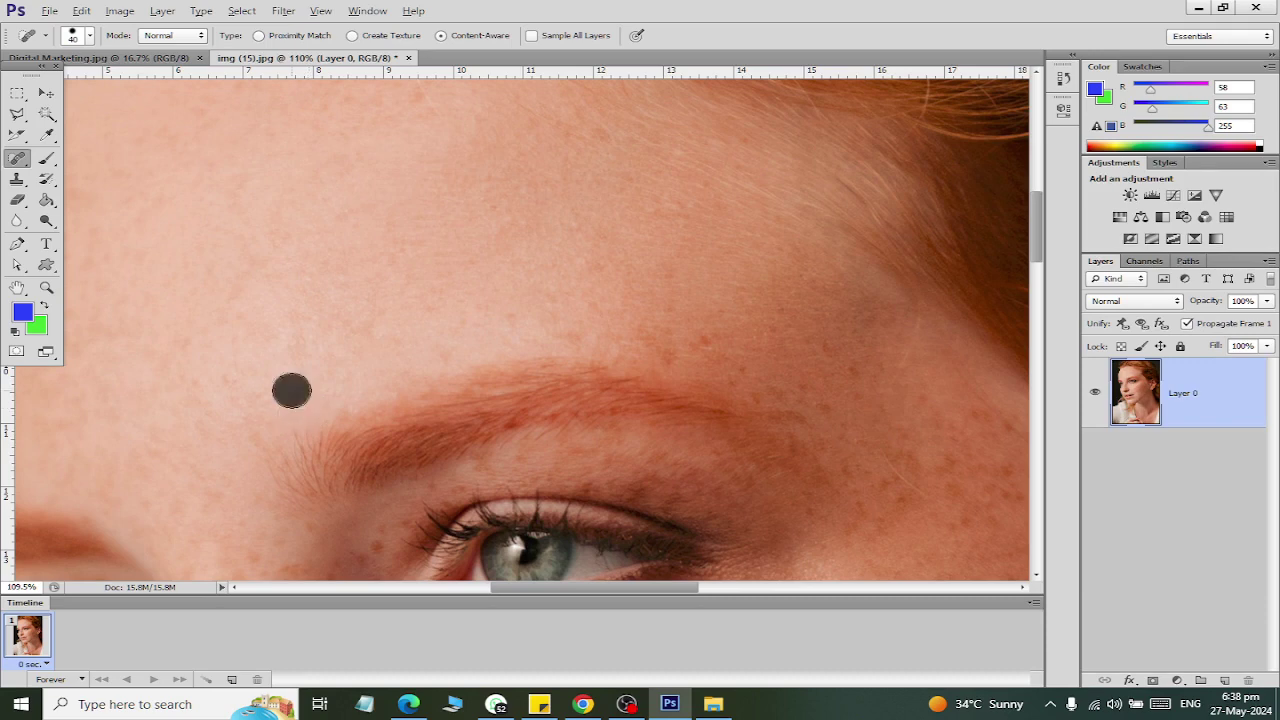
pyautogui.click(228, 388)
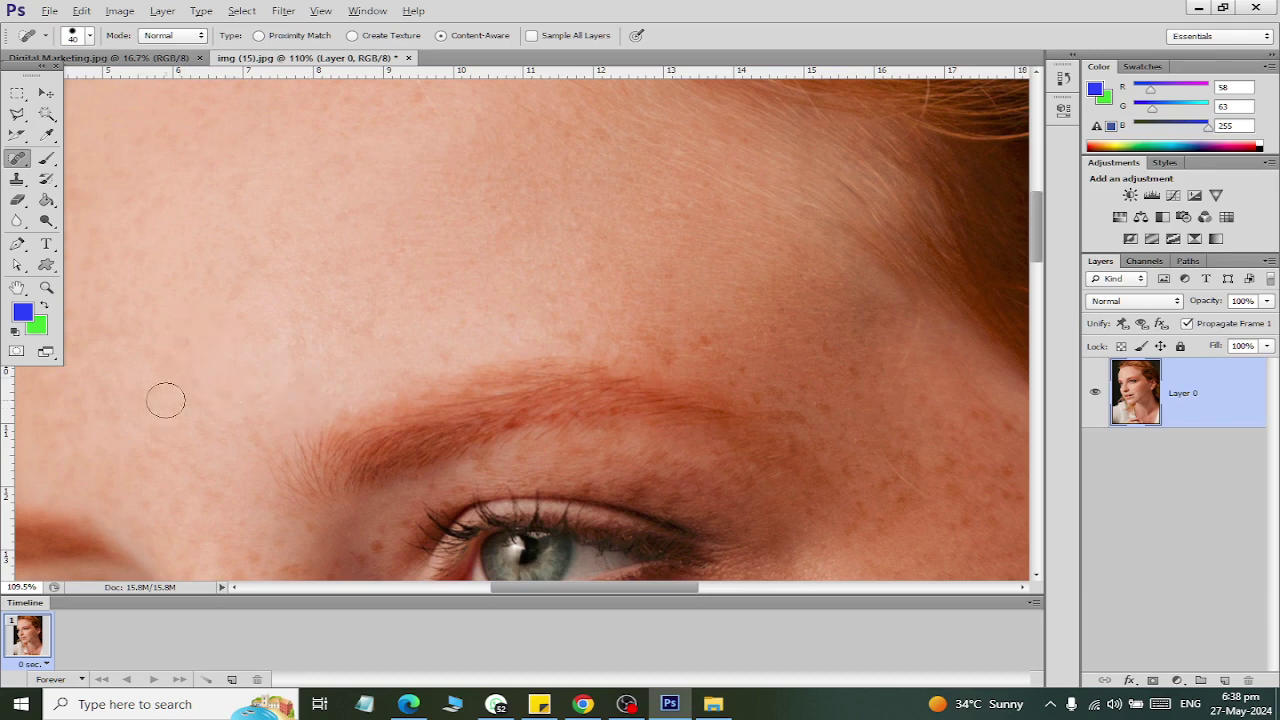
# Heal the freckles beside the inner eye corner and below the eye.
pyautogui.scroll(-4, 300, 370)
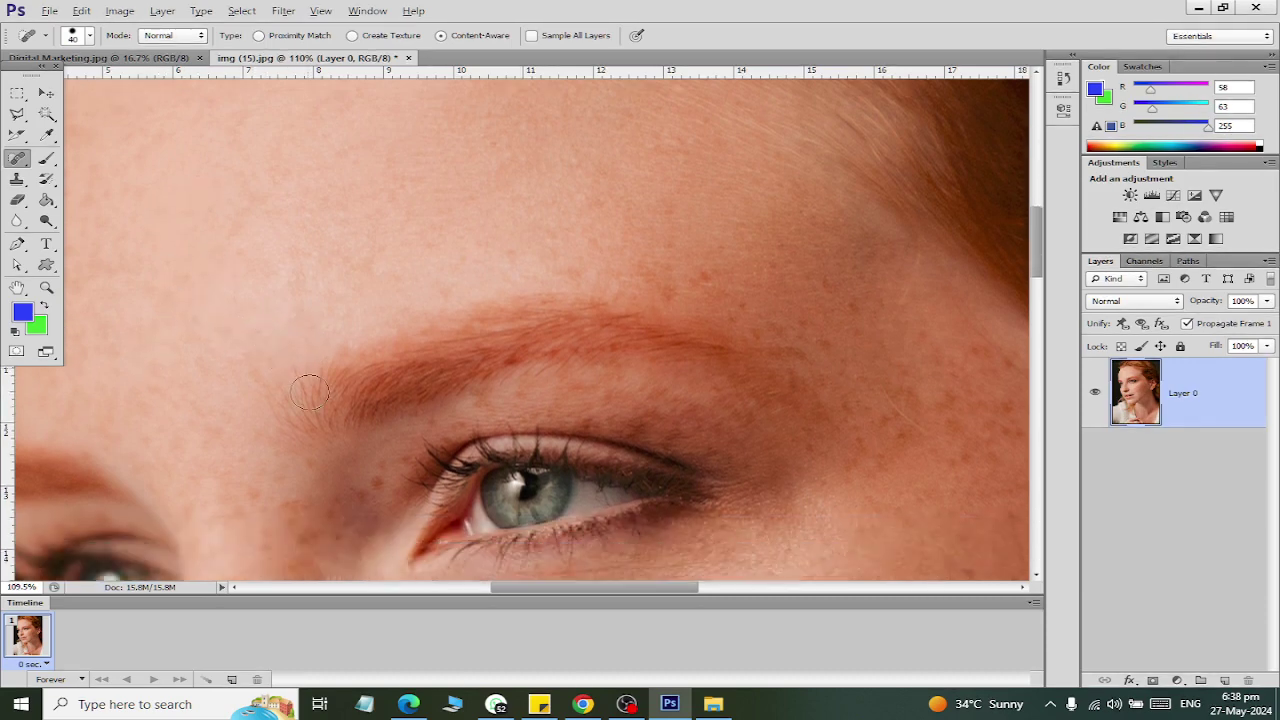
pyautogui.scroll(-1, 303, 367)
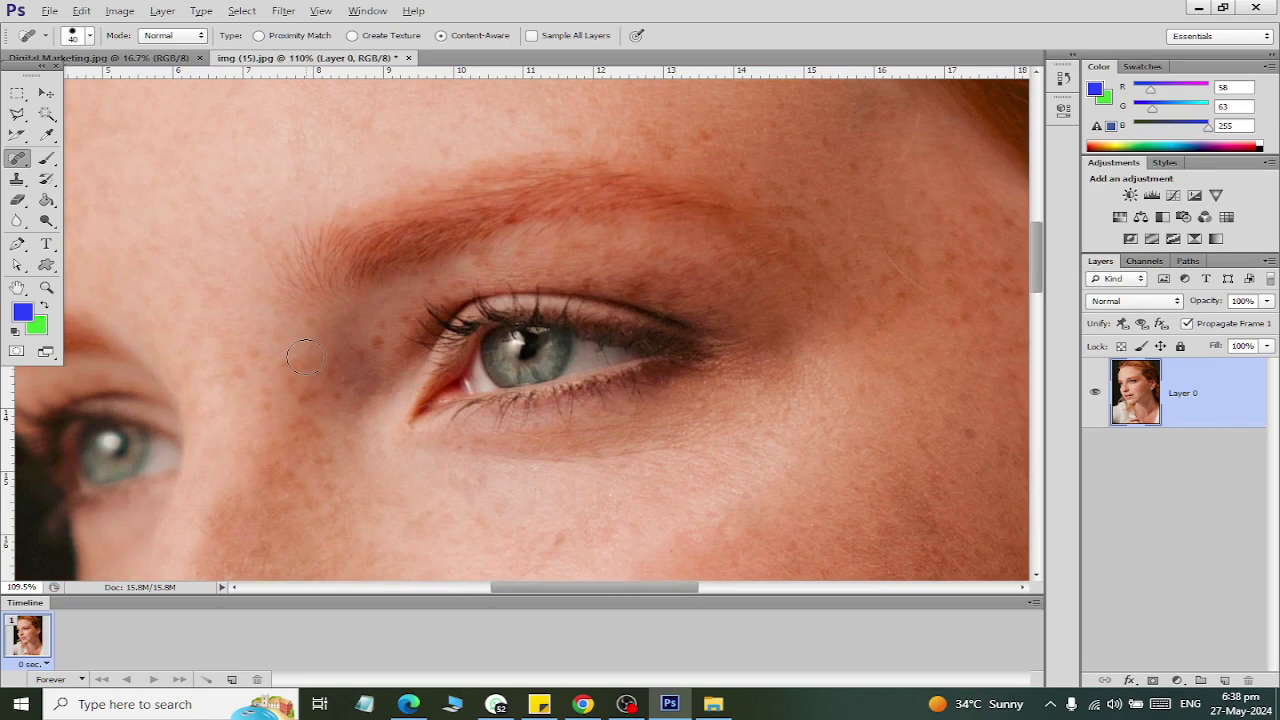
pyautogui.click(373, 335)
pyautogui.click(343, 374)
pyautogui.click(293, 366)
pyautogui.click(302, 430)
pyautogui.click(286, 452)
pyautogui.scroll(-1, 283, 461)
pyautogui.scroll(-2, 283, 461)
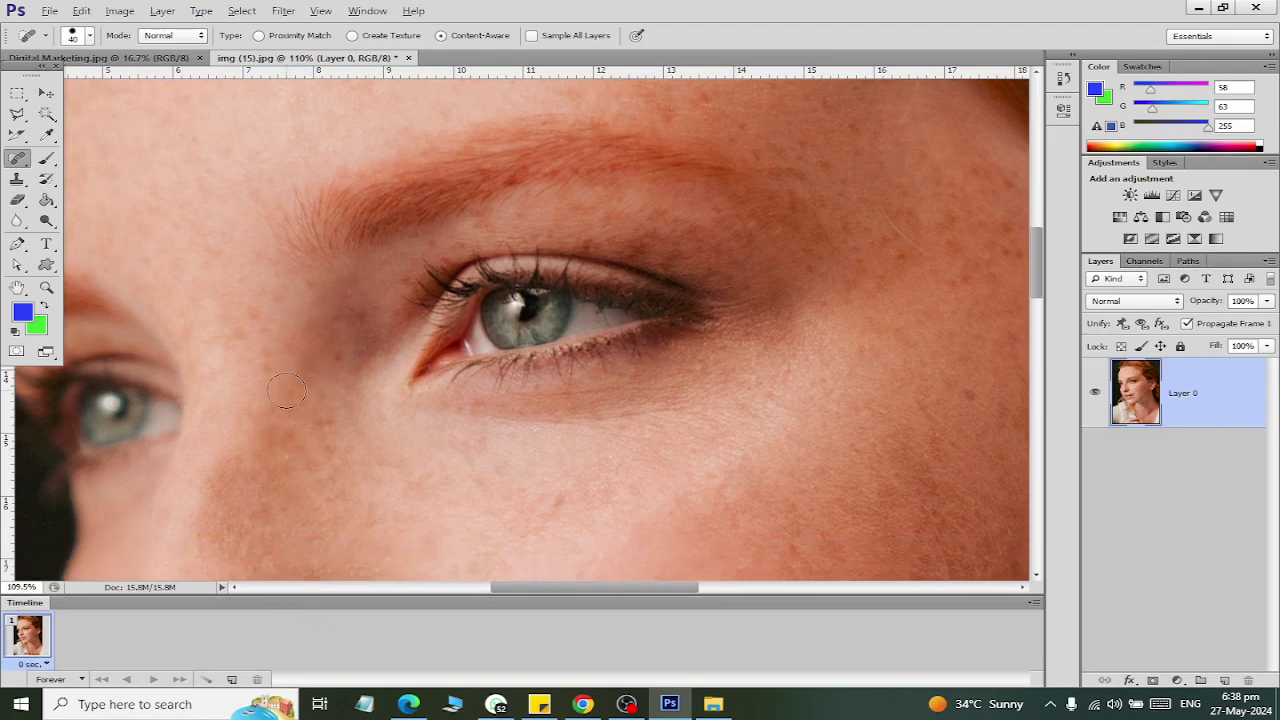
pyautogui.click(284, 439)
pyautogui.click(292, 402)
# Heal a blemish on the cheek.
pyautogui.scroll(-5, 300, 420)
pyautogui.scroll(-1, 313, 437)
pyautogui.scroll(-3, 313, 437)
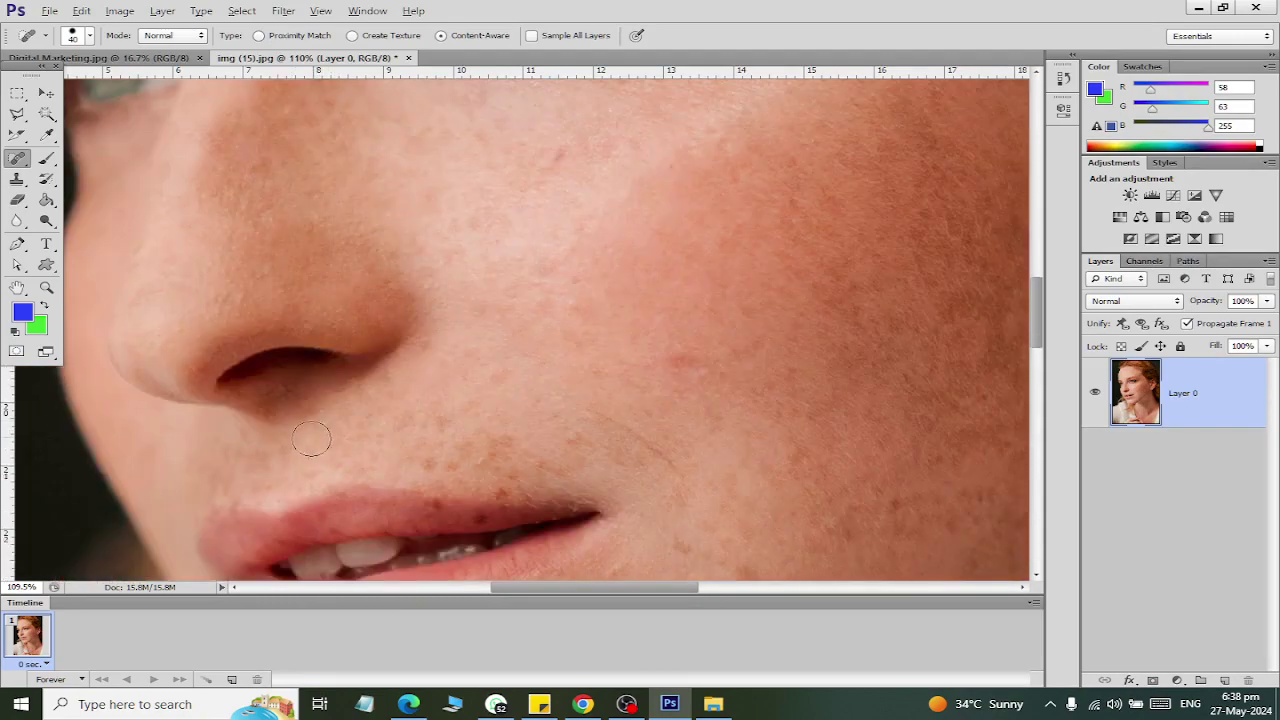
pyautogui.click(679, 356)
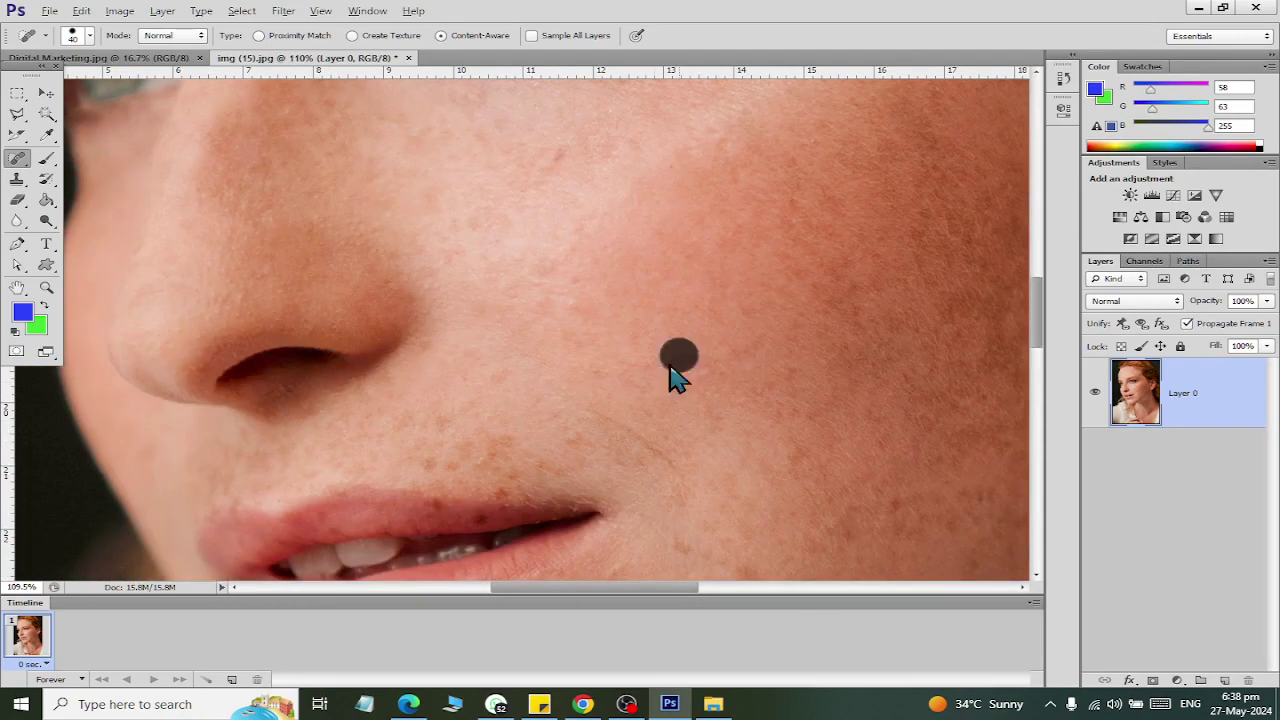
pyautogui.scroll(-3, 540, 400)
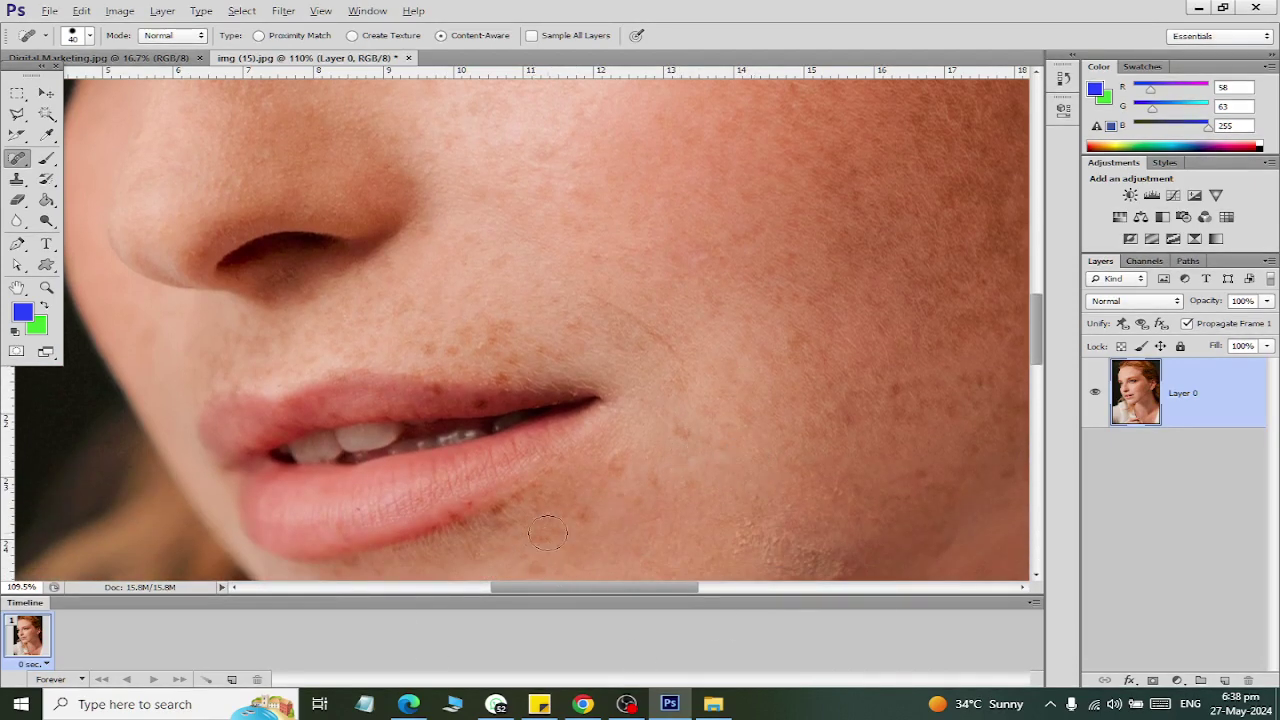
# Select the Healing Brush Tool, dismiss the missing source point warning, and fit the portrait on screen.
pyautogui.rightClick(15, 162)
pyautogui.click(60, 171)
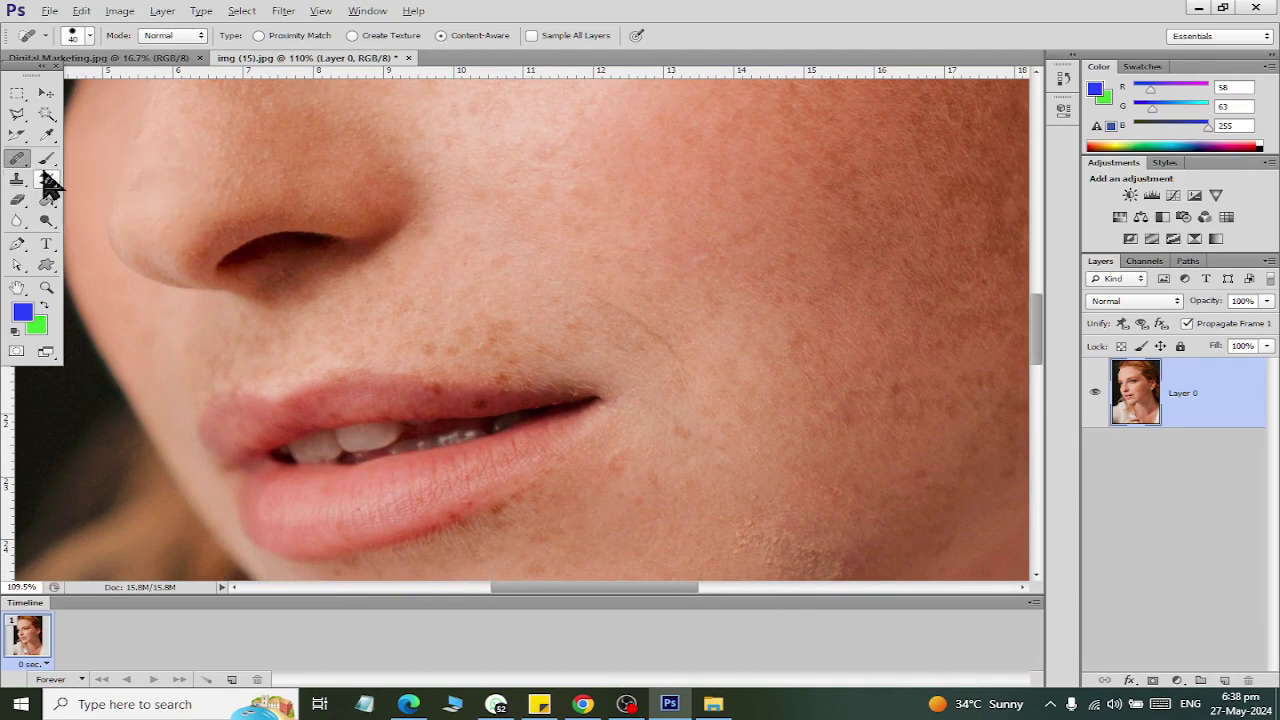
pyautogui.click(633, 310)
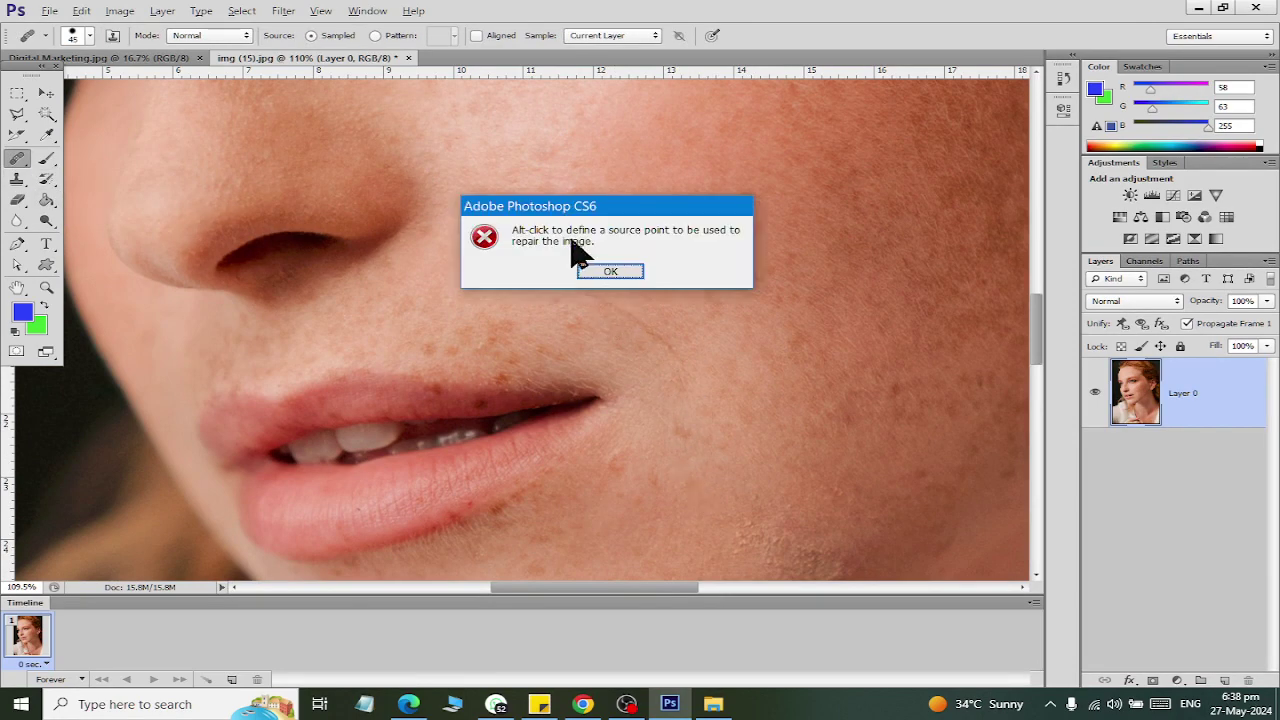
pyautogui.click(610, 270)
pyautogui.hotkey('ctrl', '0')
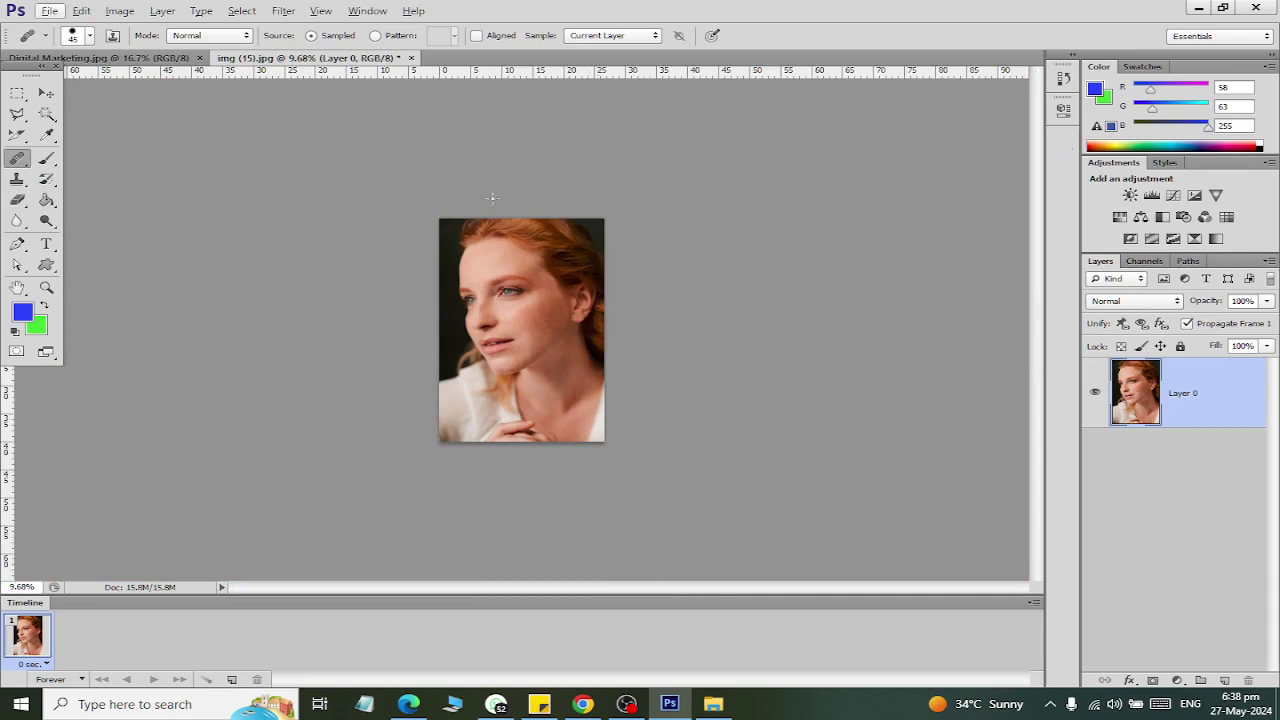
pyautogui.keyDown('alt'); pyautogui.scroll(5, 528, 280); pyautogui.keyUp('alt')
pyautogui.scroll(-2, 534, 294)
pyautogui.scroll(-3, 700, 385)
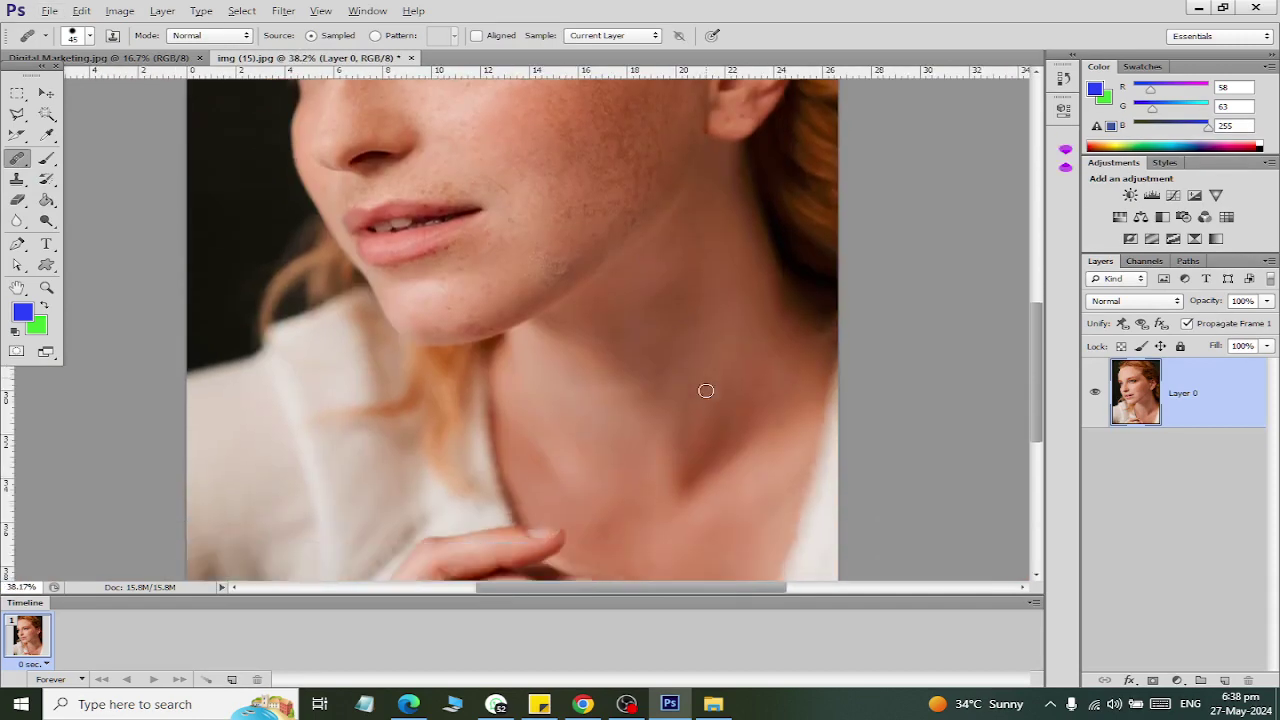
pyautogui.keyDown('alt'); pyautogui.scroll(1, 700, 384); pyautogui.keyUp('alt')
pyautogui.scroll(4, 545, 260)
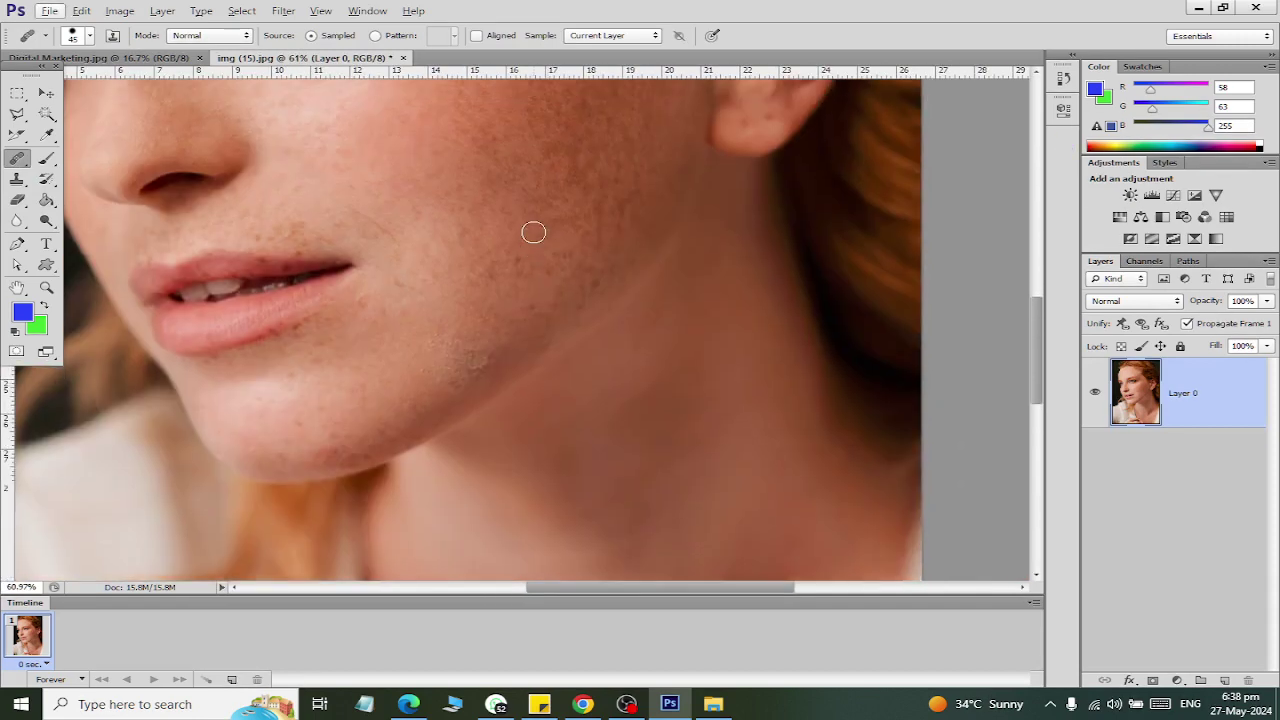
pyautogui.scroll(3, 533, 232)
pyautogui.scroll(-1, 536, 240)
pyautogui.scroll(-2, 740, 490)
pyautogui.scroll(-1, 720, 409)
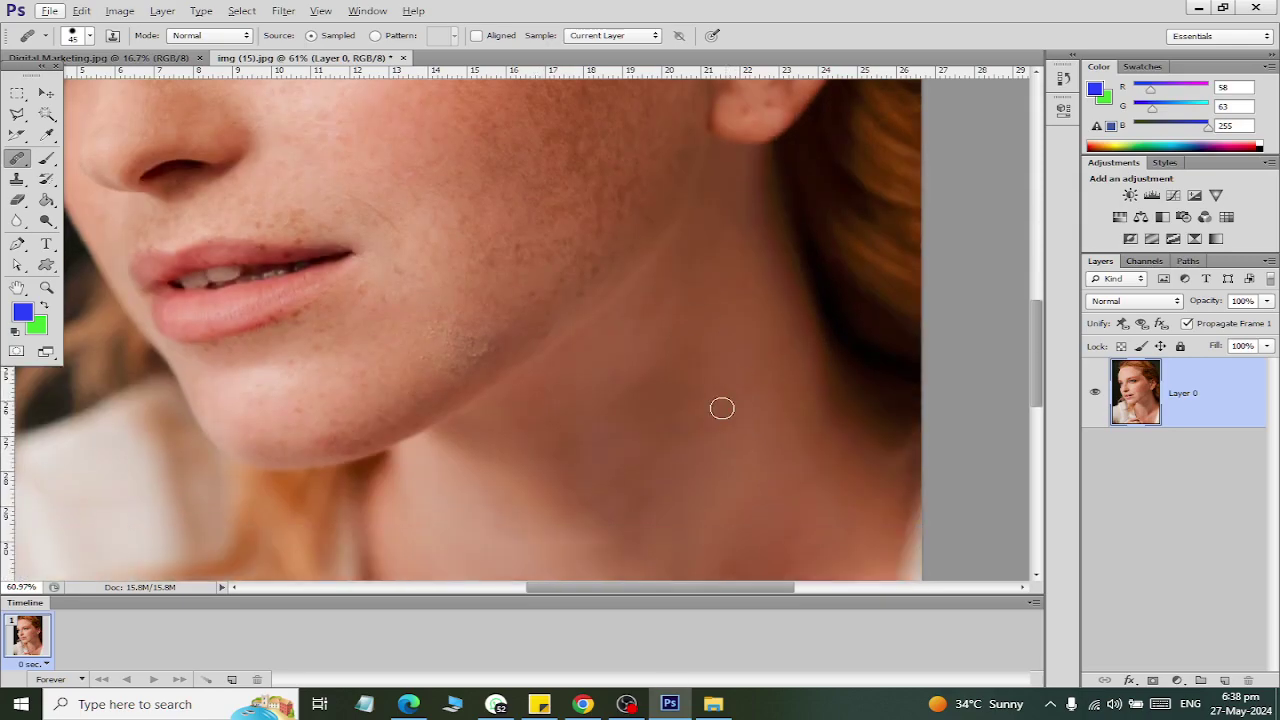
pyautogui.scroll(-2, 673, 374)
pyautogui.scroll(-3, 673, 374)
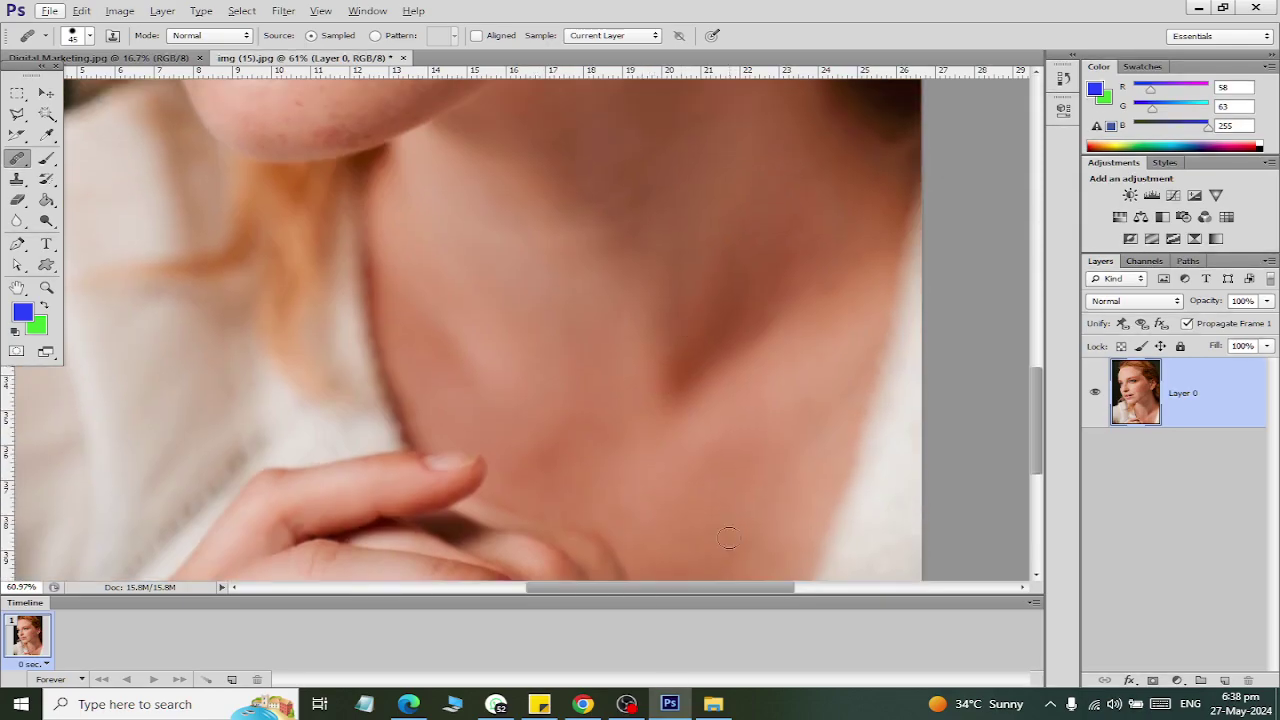
pyautogui.scroll(1, 503, 251)
pyautogui.scroll(1, 511, 251)
pyautogui.scroll(1, 734, 220)
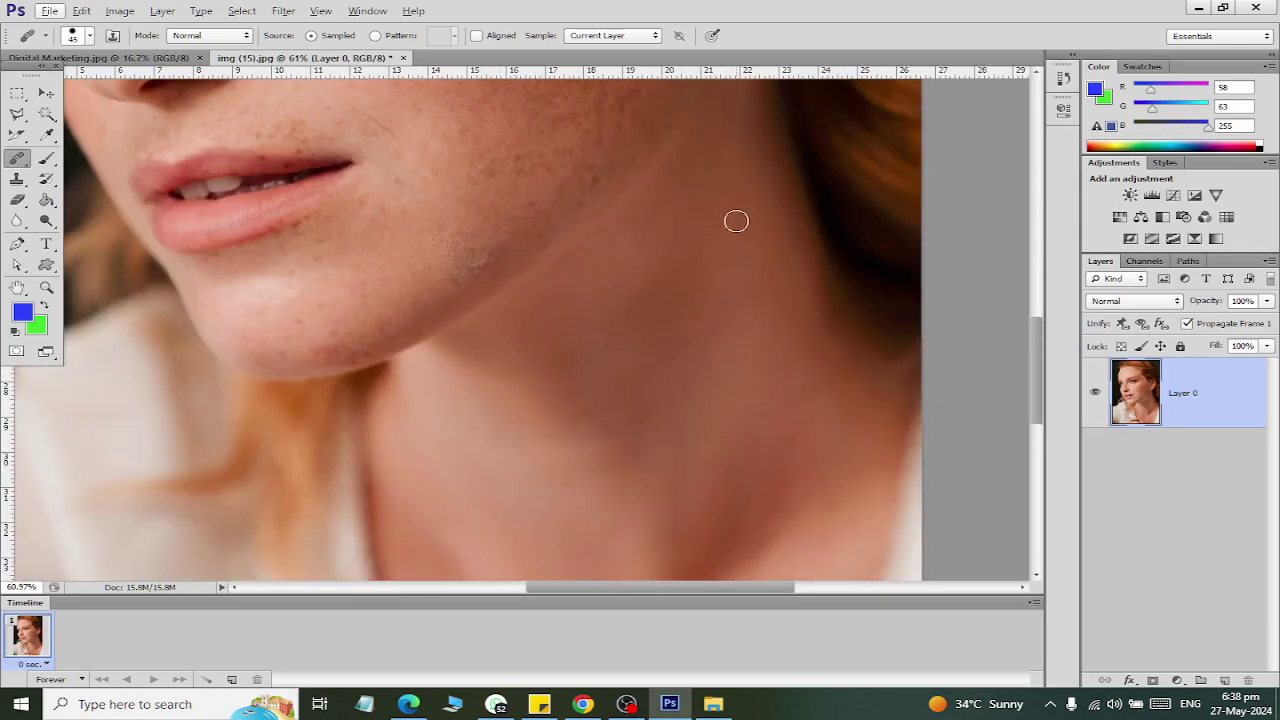
pyautogui.scroll(2, 665, 309)
pyautogui.keyDown('alt'); pyautogui.scroll(-1, 351, 264); pyautogui.keyUp('alt')
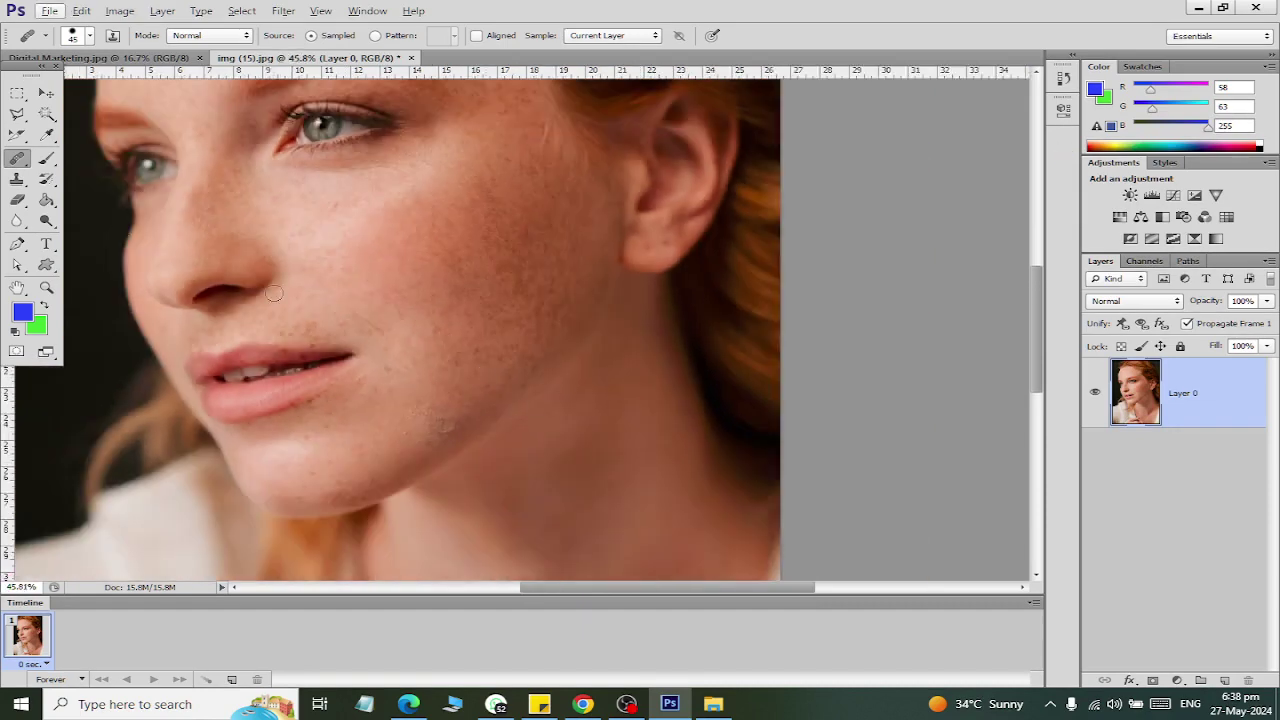
# Reselect the Healing Brush Tool and dismiss the source-point warning a second time.
pyautogui.rightClick(18, 162)
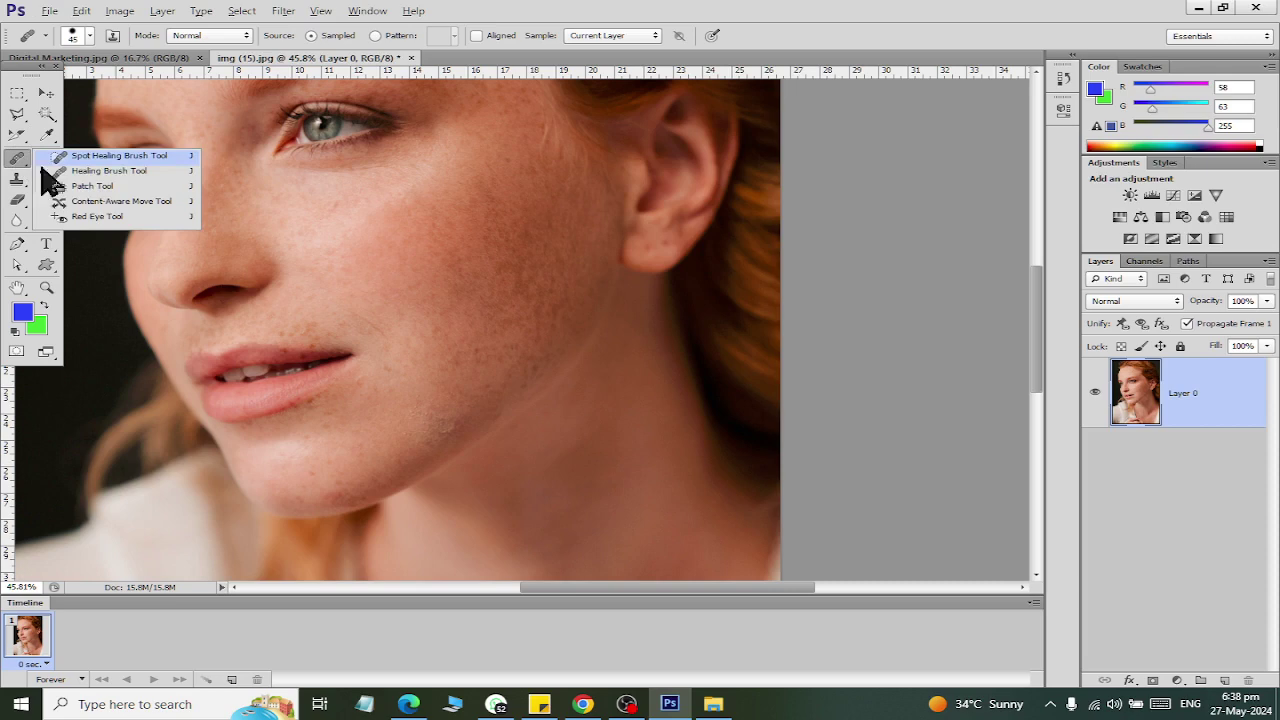
pyautogui.click(95, 172)
pyautogui.click(654, 472)
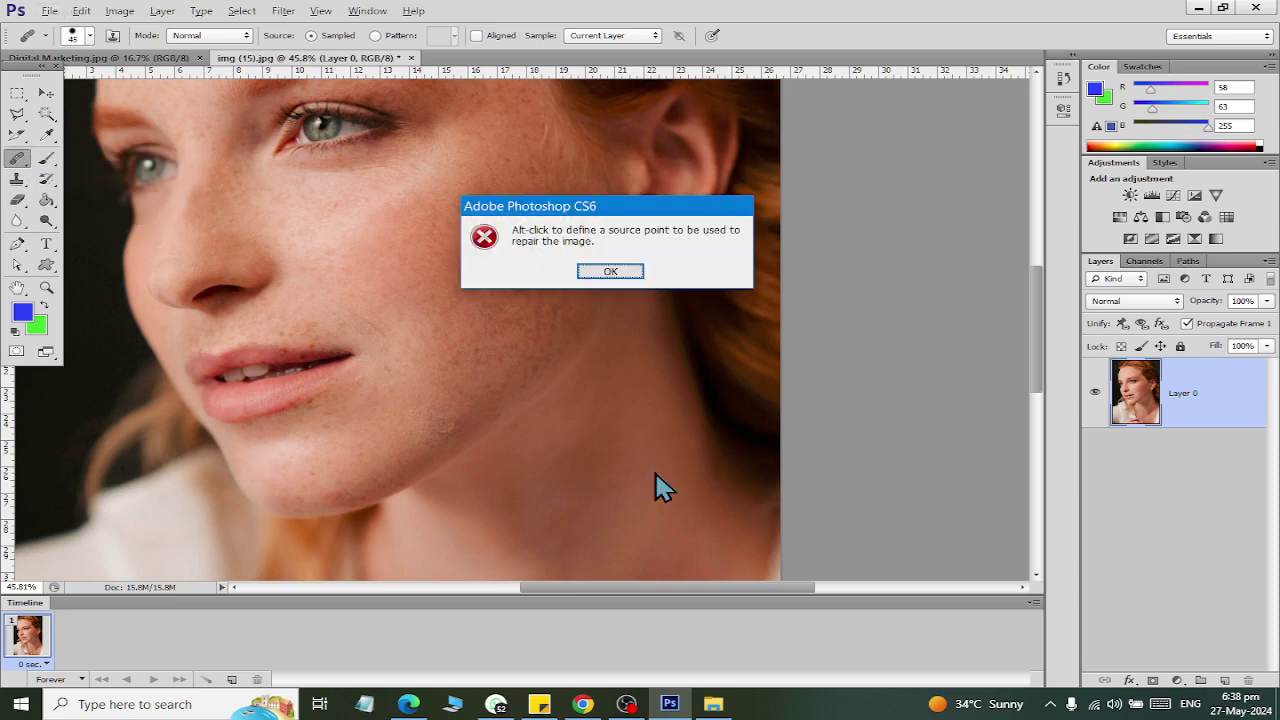
pyautogui.click(610, 272)
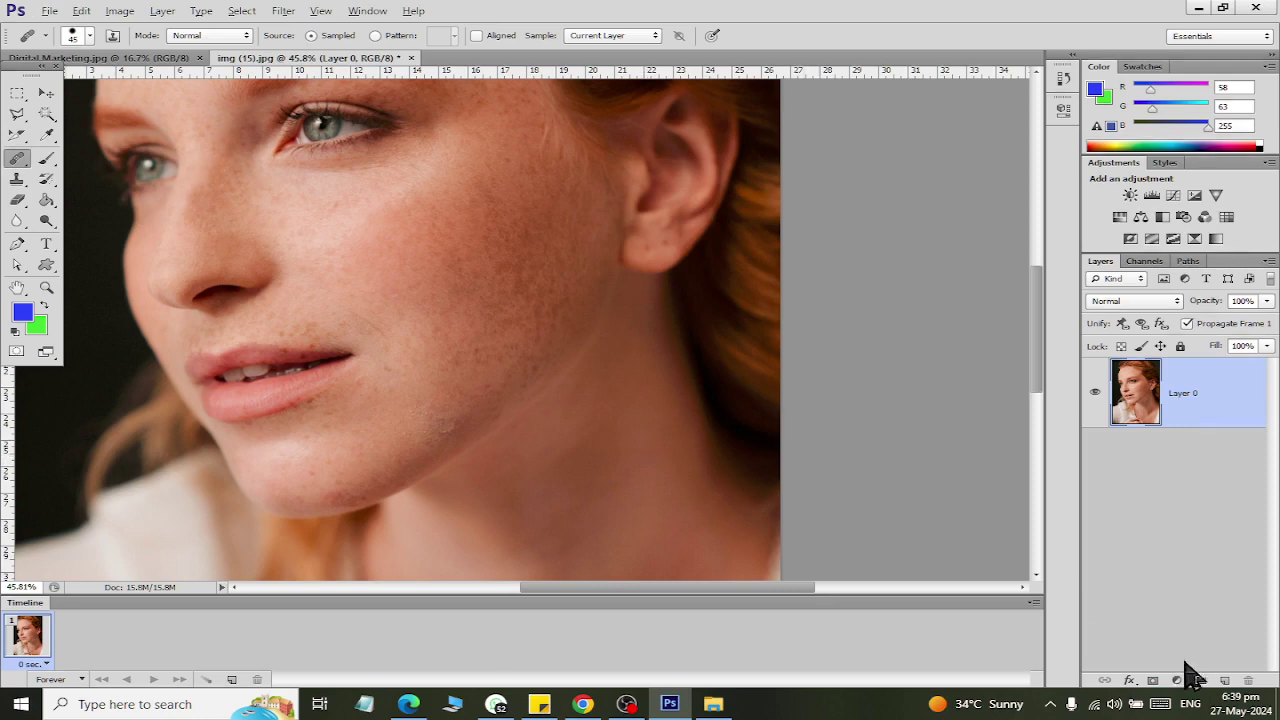
# Add a blank Layer 1 and try a 300 px healing stroke across the cheek.
pyautogui.click(1224, 680)
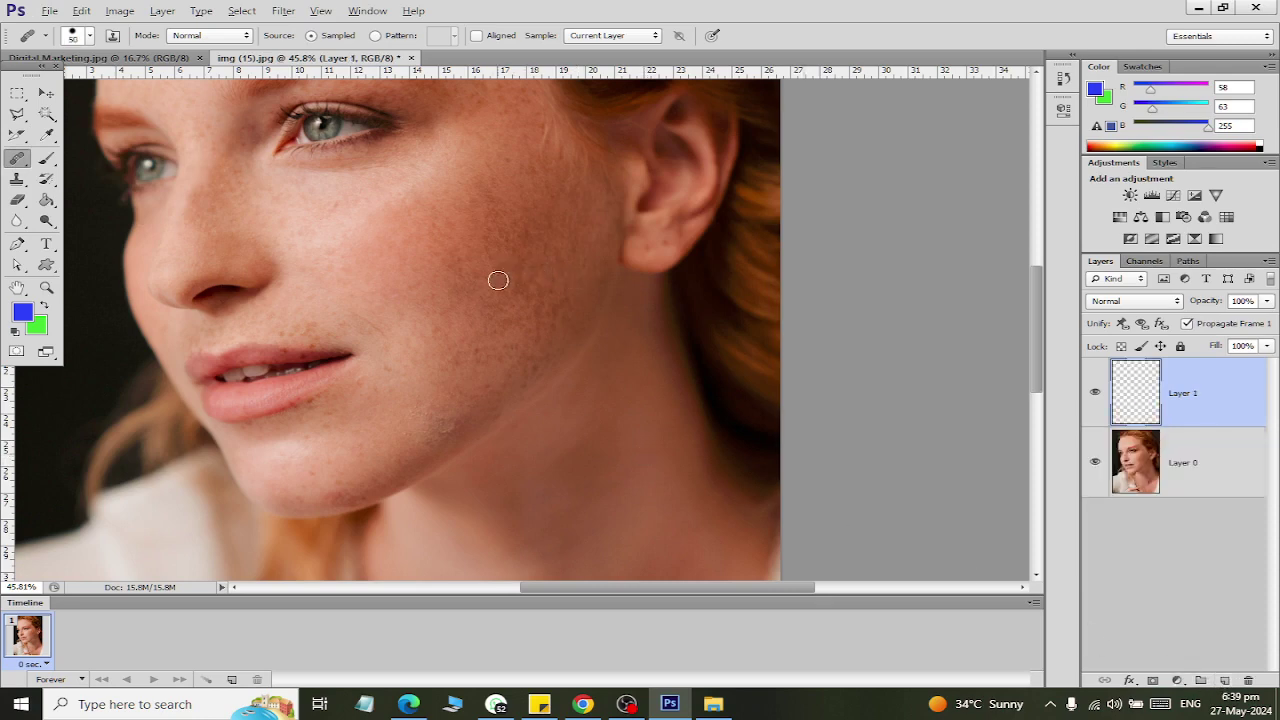
pyautogui.press(']')
pyautogui.press(']')
pyautogui.press(']')
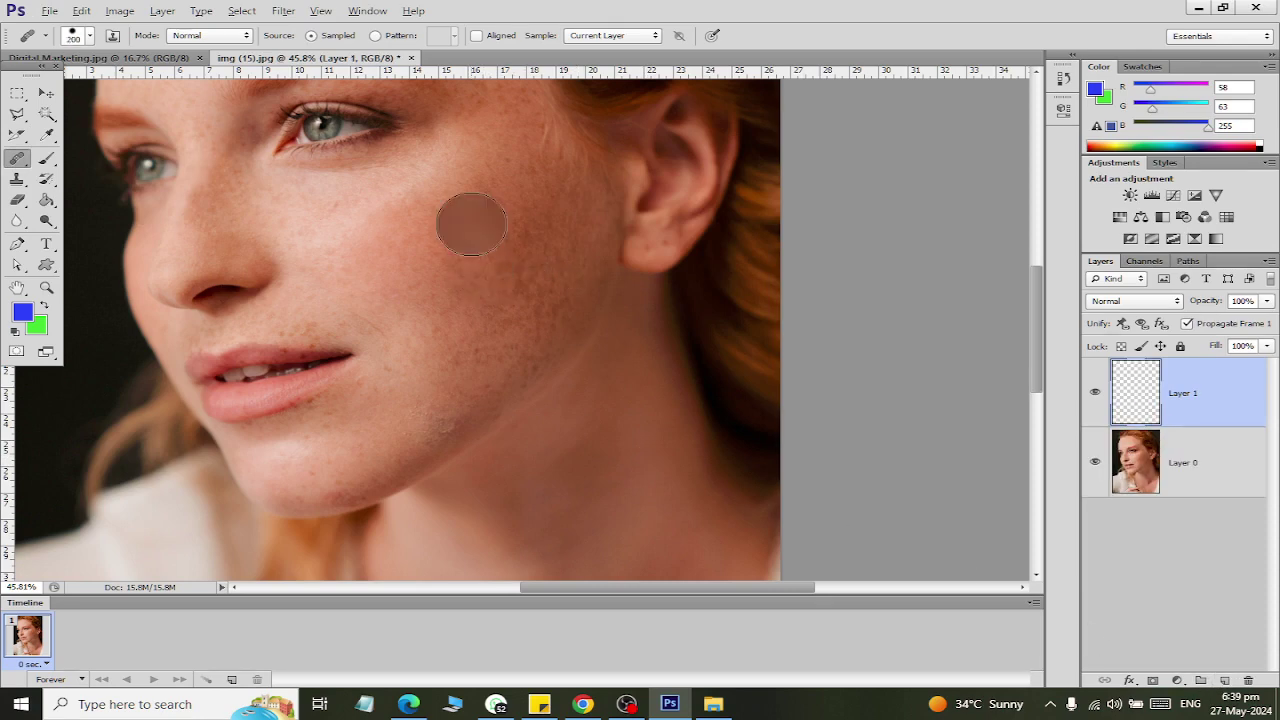
pyautogui.press(']')
pyautogui.press(']')
pyautogui.moveTo(474, 240); pyautogui.dragTo(531, 252)
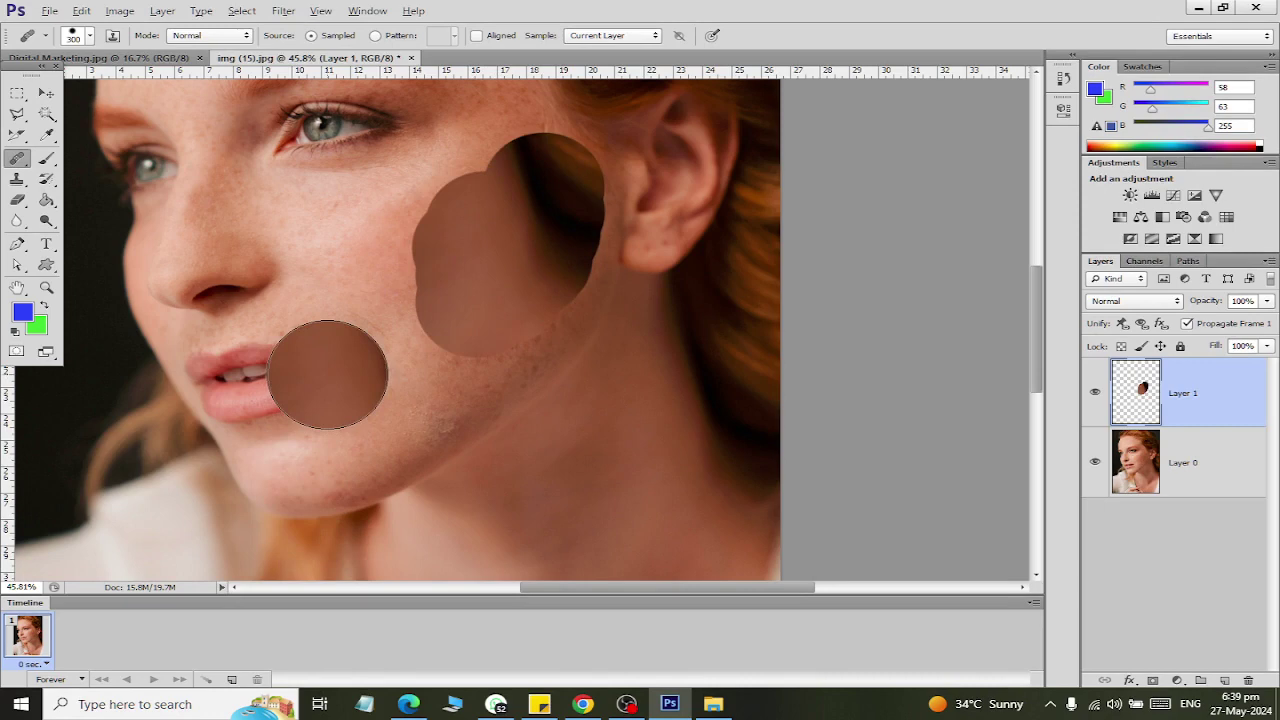
# Undo the trial stroke, shrink the brush to 125 px, and sample clean cheek skin.
pyautogui.hotkey('ctrl', 'z')
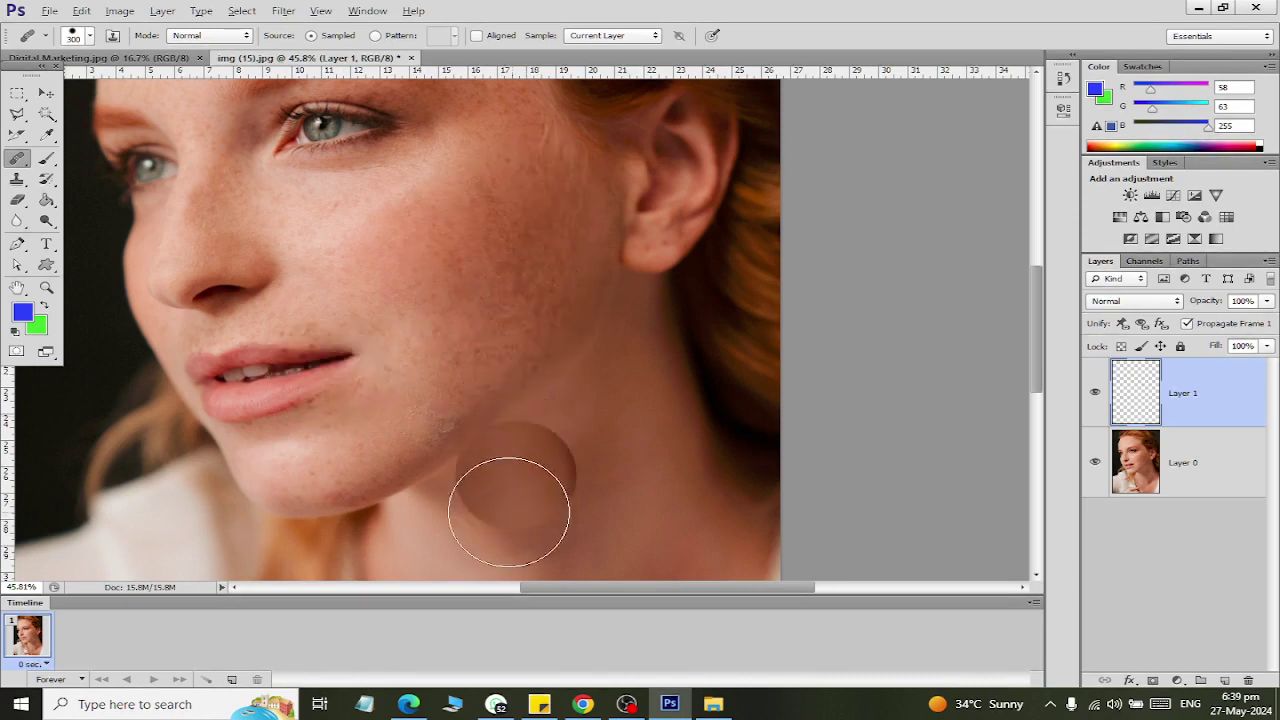
pyautogui.scroll(1, 337, 283)
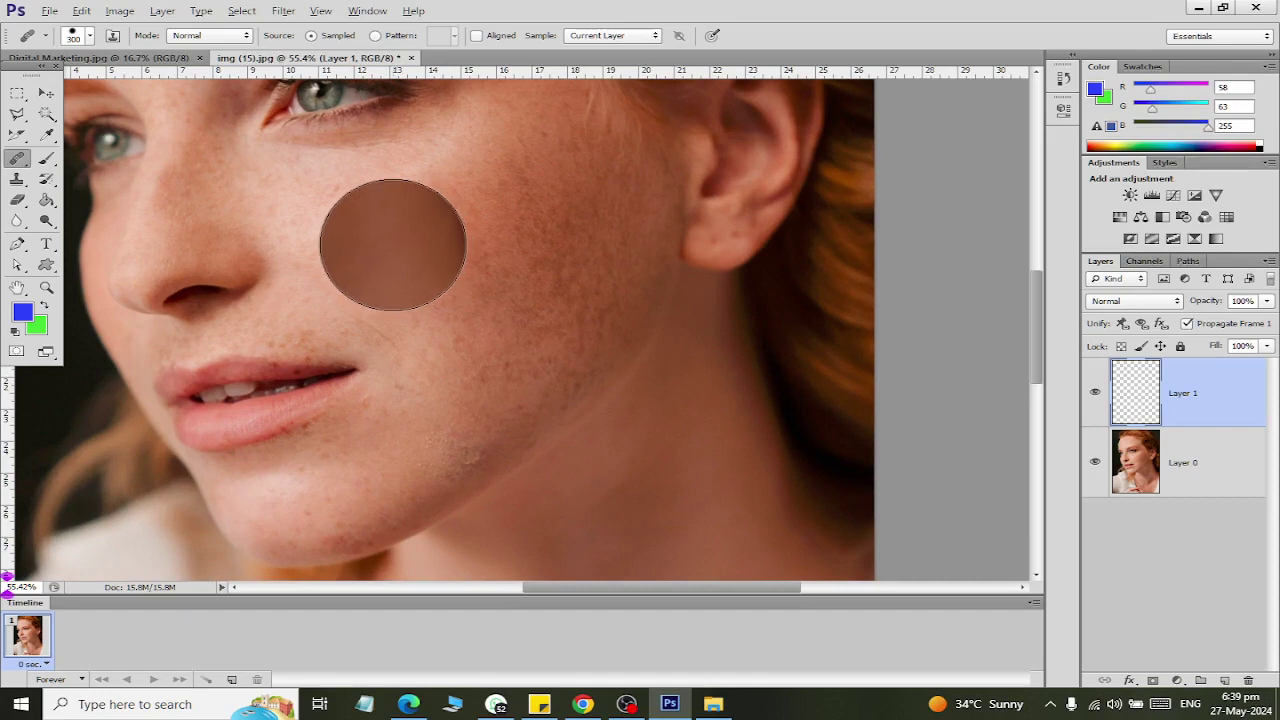
pyautogui.press('[')
pyautogui.press('[')
pyautogui.press('[')
pyautogui.press('[')
pyautogui.press('[')
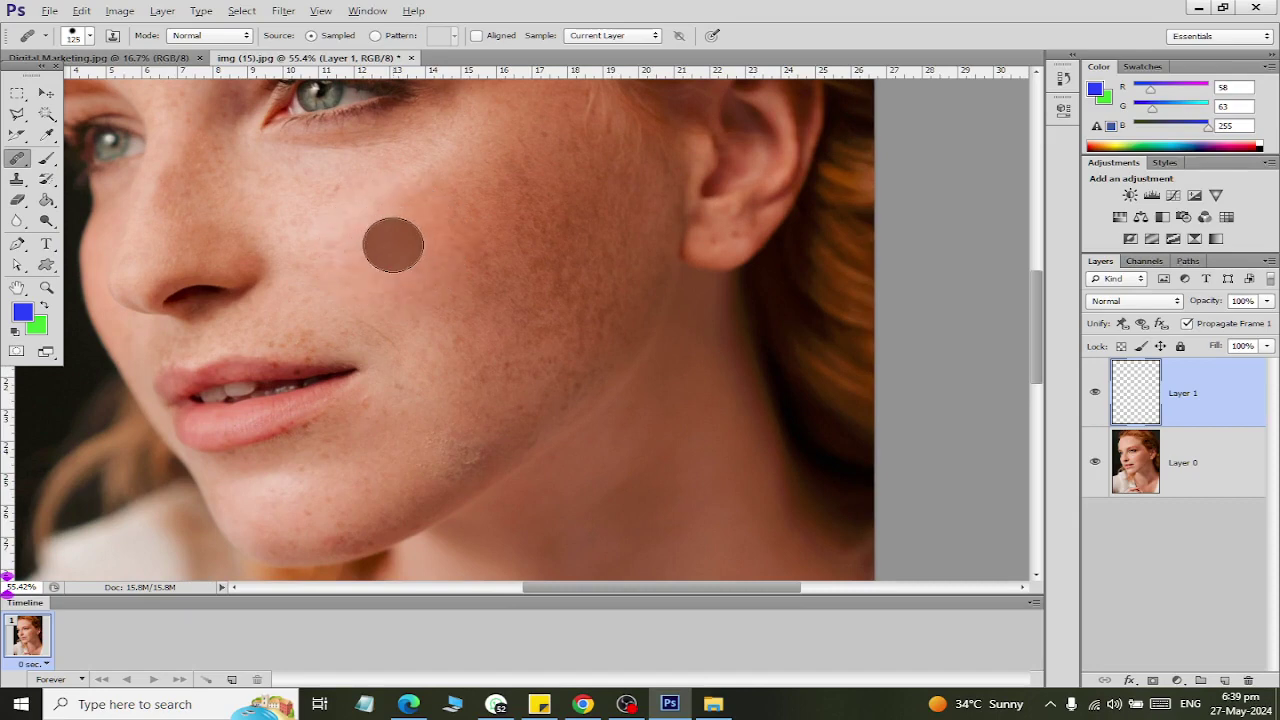
pyautogui.keyDown('alt'); pyautogui.click(382, 248); pyautogui.keyUp('alt')
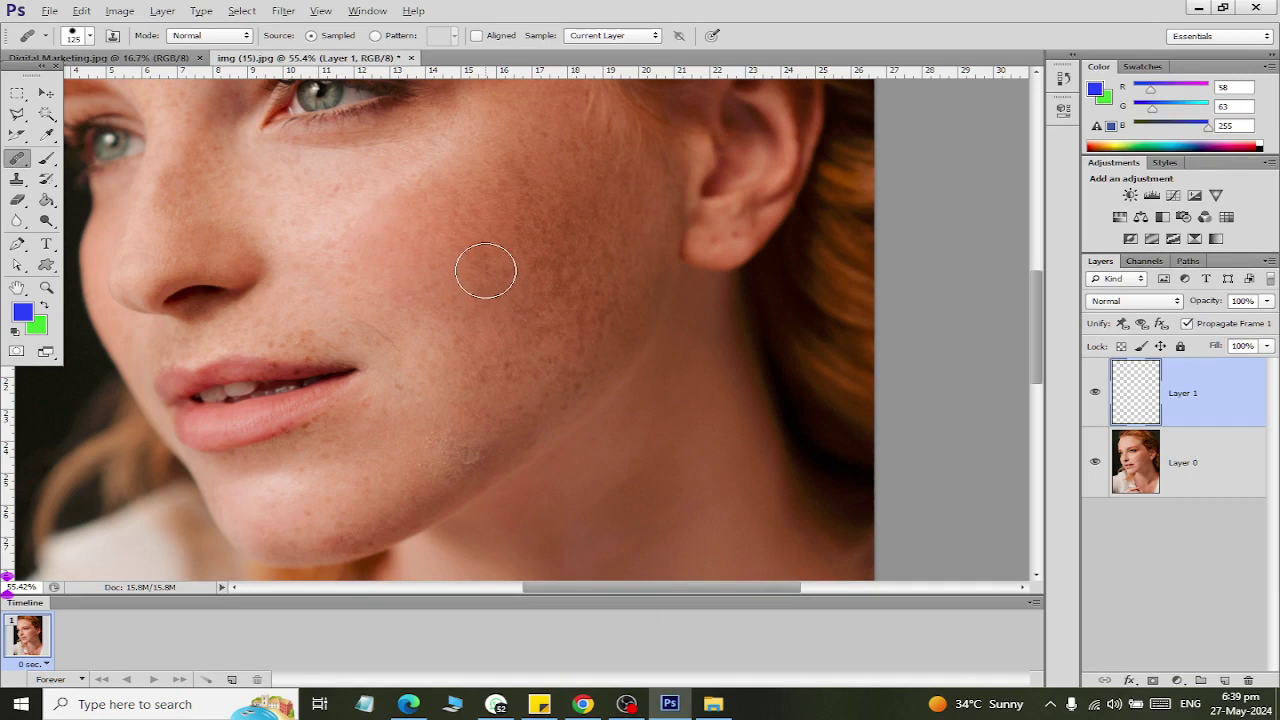
# Set the Healing Brush Sample option to All Layers.
pyautogui.click(648, 45)
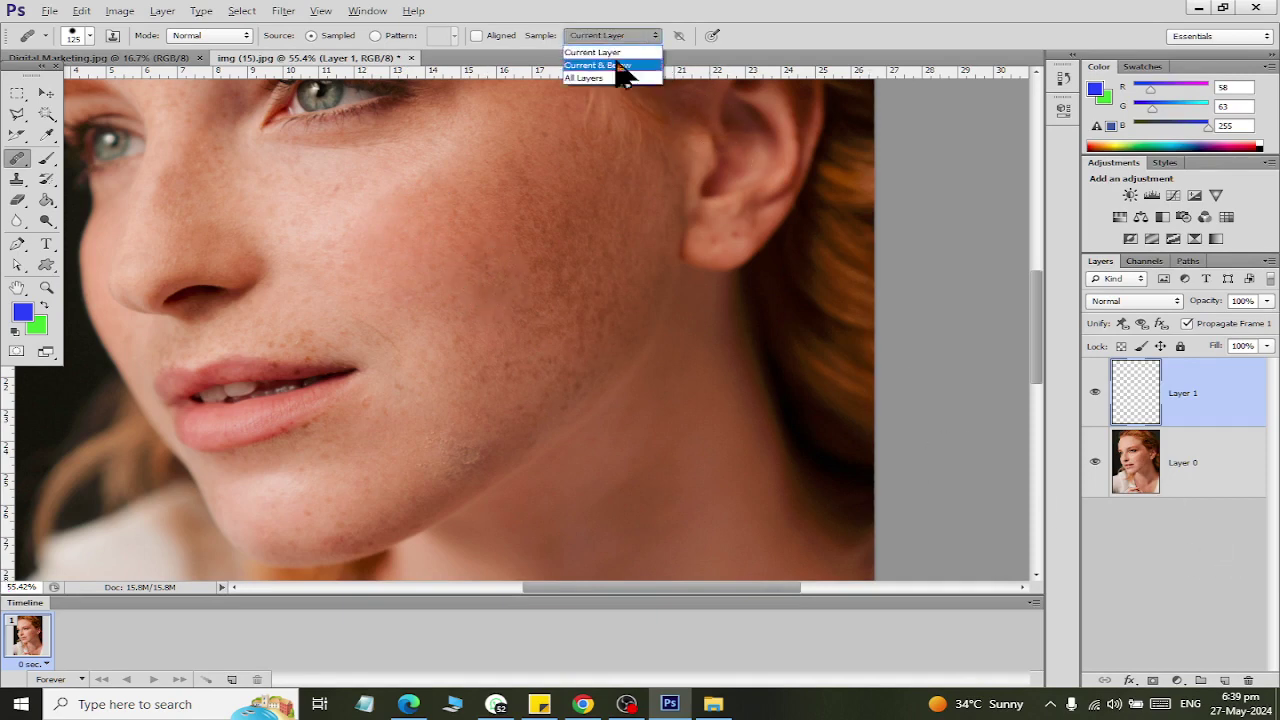
pyautogui.click(635, 90)
pyautogui.click(611, 40)
pyautogui.click(612, 77)
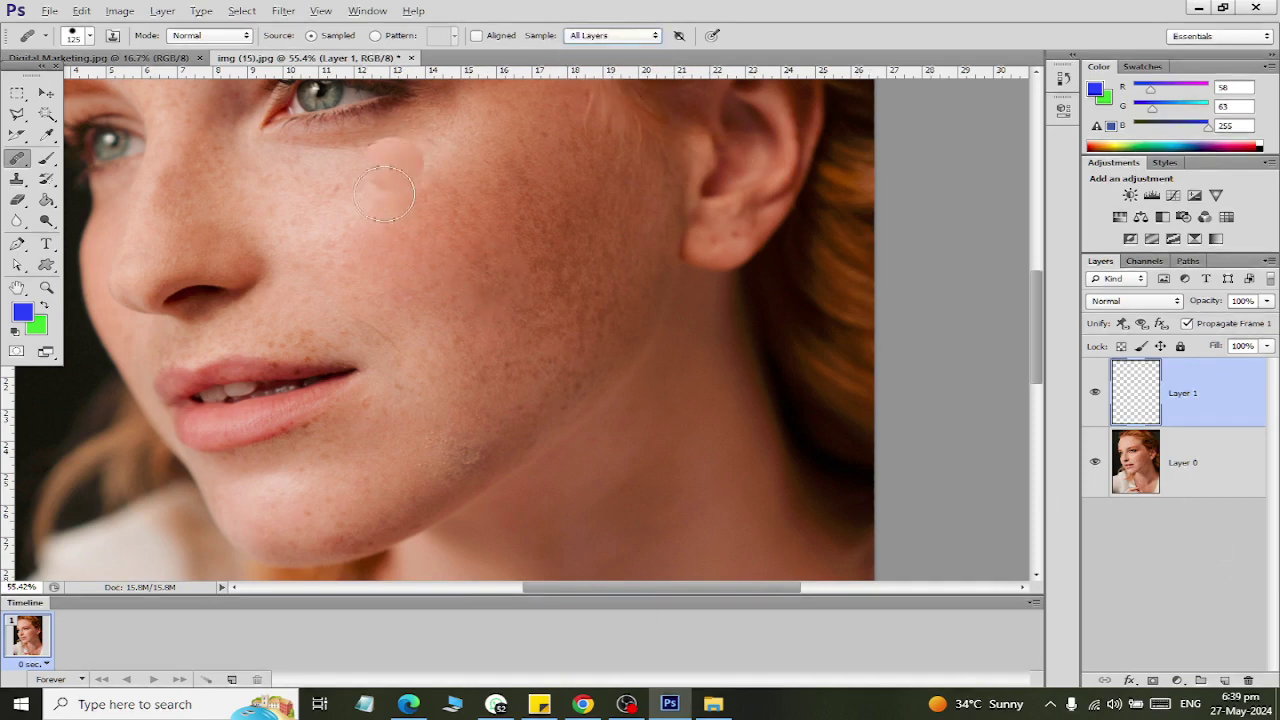
# Paint healing strokes across the cheek to remove freckles and a mole.
pyautogui.moveTo(498, 261); pyautogui.dragTo(576, 266)
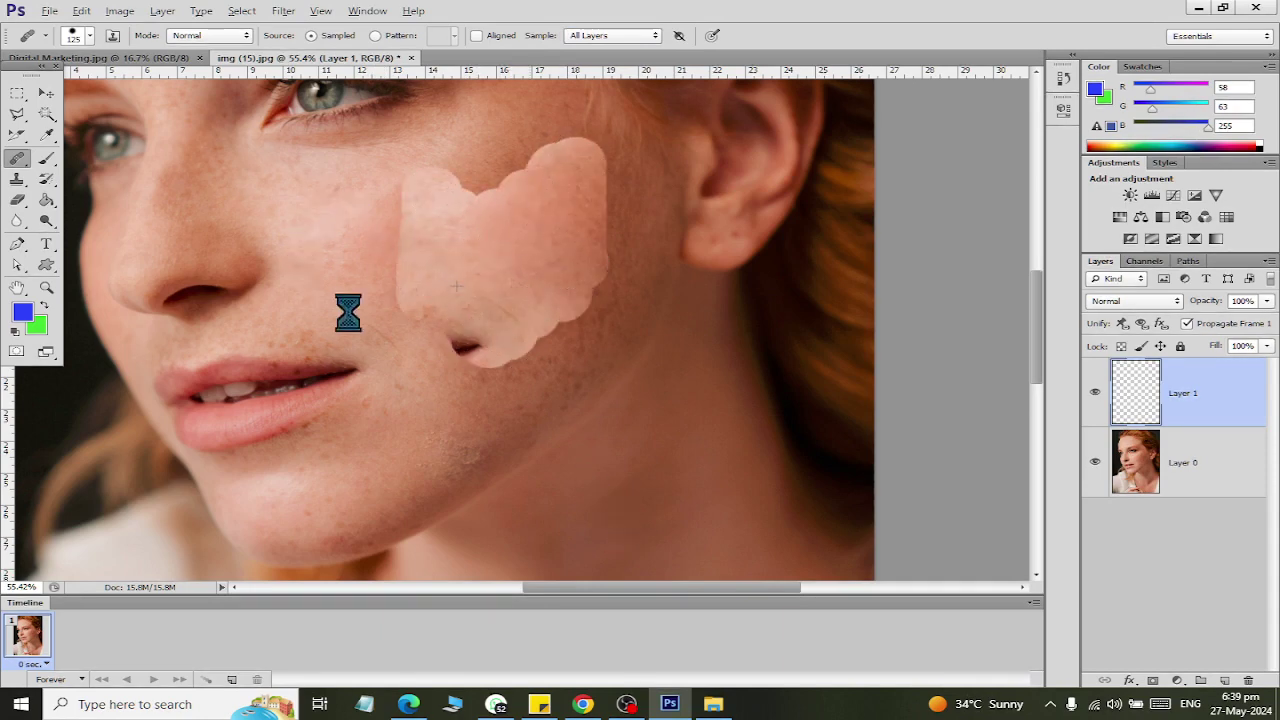
pyautogui.moveTo(557, 375)
pyautogui.mouseDown()
pyautogui.moveTo(549, 400)
pyautogui.moveTo(409, 260)
pyautogui.mouseUp()
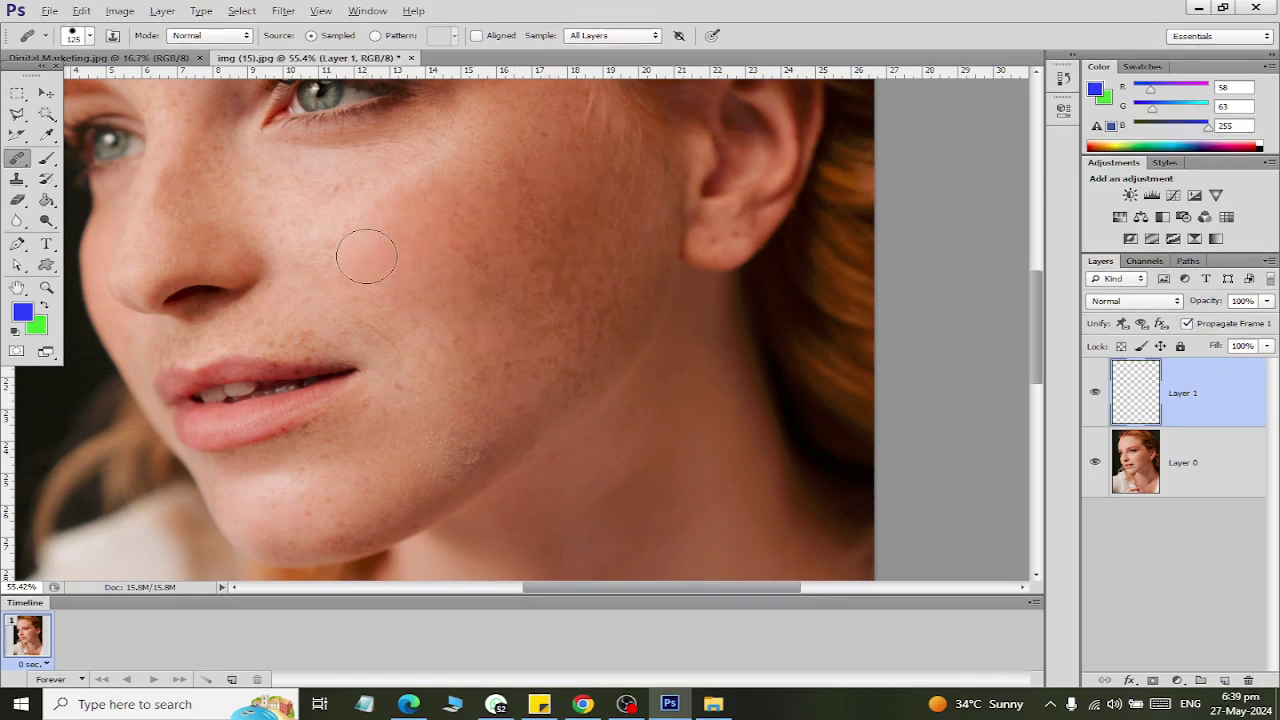
pyautogui.moveTo(452, 203); pyautogui.dragTo(462, 265)
pyautogui.moveTo(478, 172); pyautogui.dragTo(496, 268)
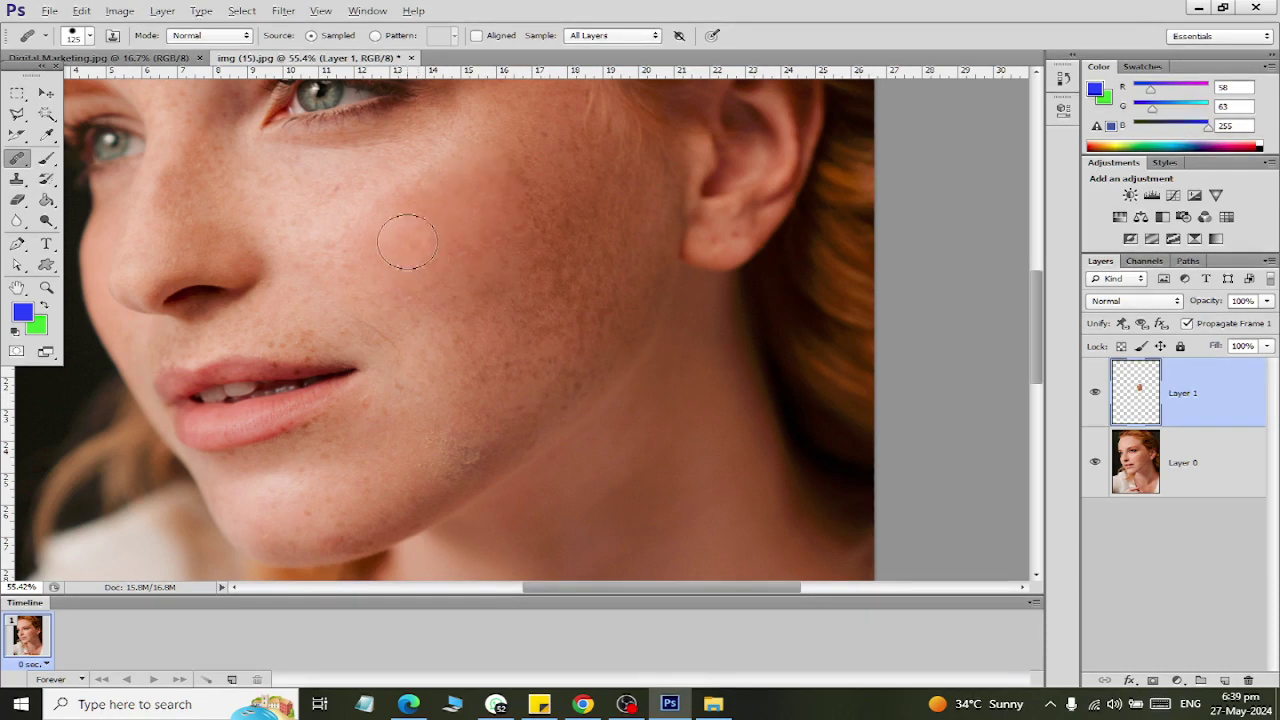
pyautogui.click(538, 165)
pyautogui.moveTo(538, 165)
pyautogui.mouseDown()
pyautogui.moveTo(533, 243)
pyautogui.moveTo(490, 345)
pyautogui.mouseUp()
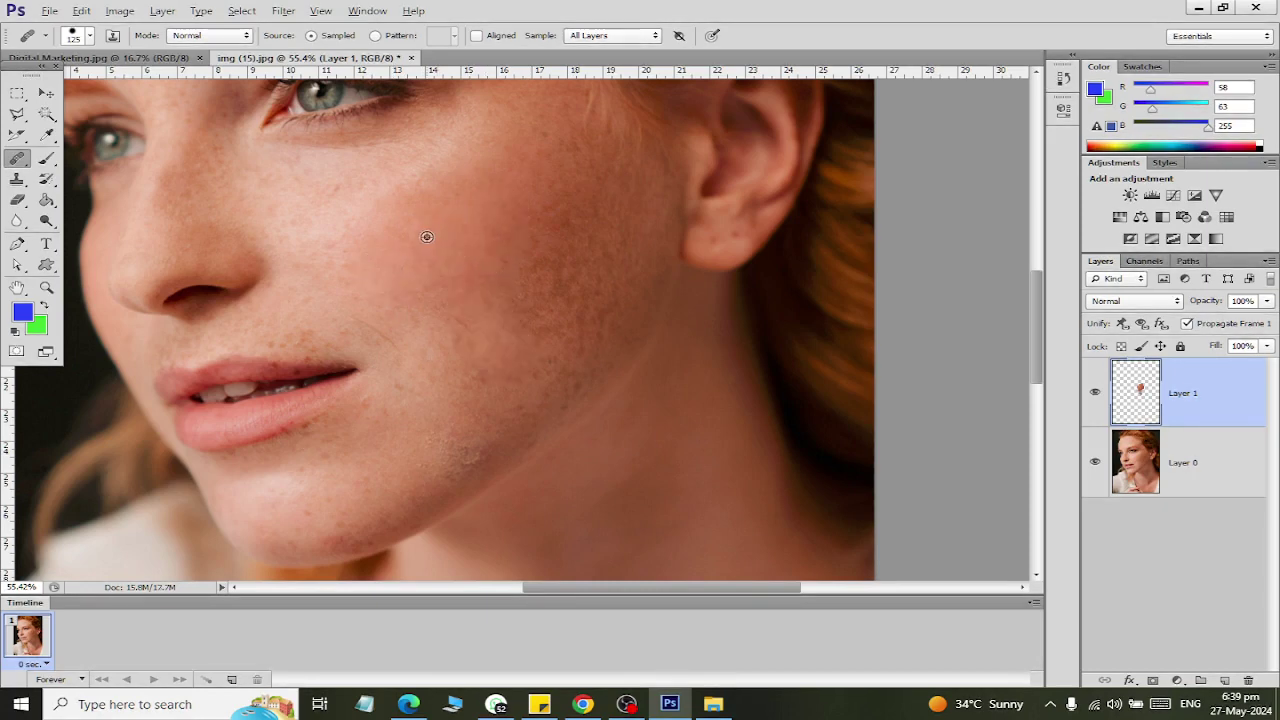
pyautogui.moveTo(505, 222)
pyautogui.mouseDown()
pyautogui.moveTo(536, 322)
pyautogui.moveTo(540, 252)
pyautogui.moveTo(536, 262)
pyautogui.mouseUp()
pyautogui.moveTo(420, 295); pyautogui.dragTo(585, 245)
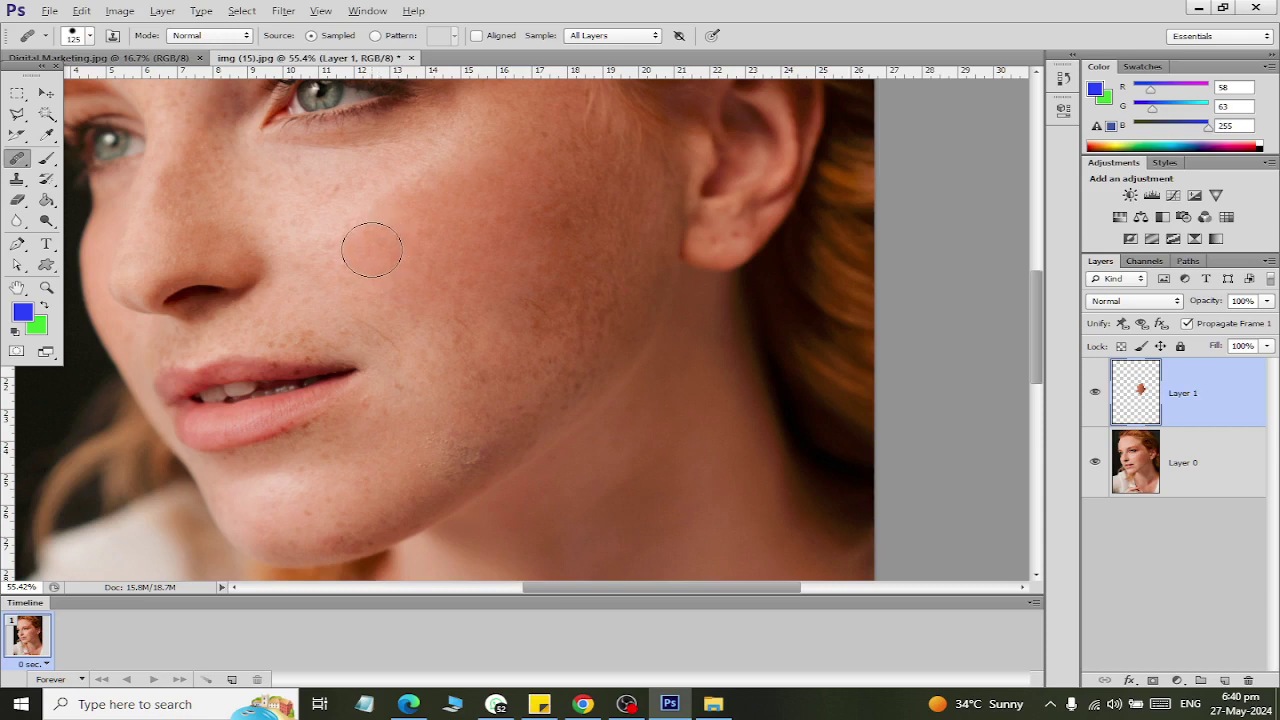
# Toggle Layer 1 off and on to compare the retouch, then zoom out.
pyautogui.click(1097, 395)
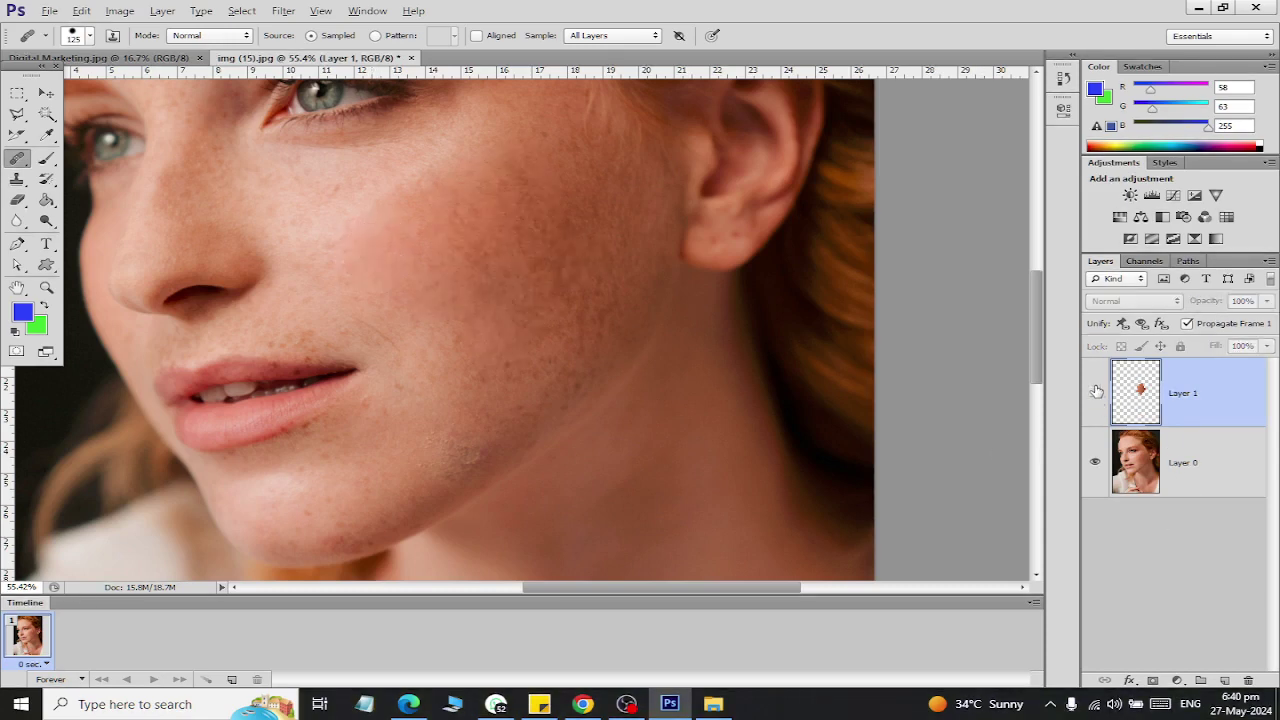
pyautogui.click(1097, 392)
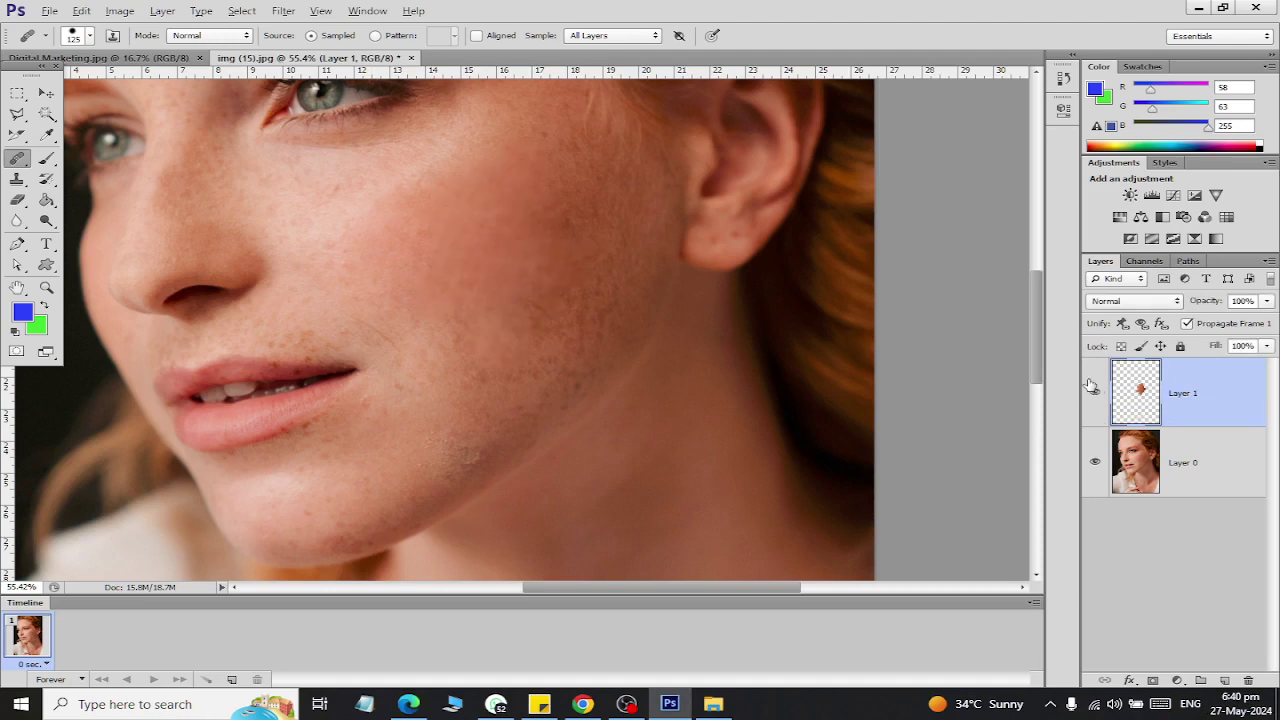
pyautogui.scroll(-2, 490, 330)
pyautogui.scroll(-2, 491, 346)
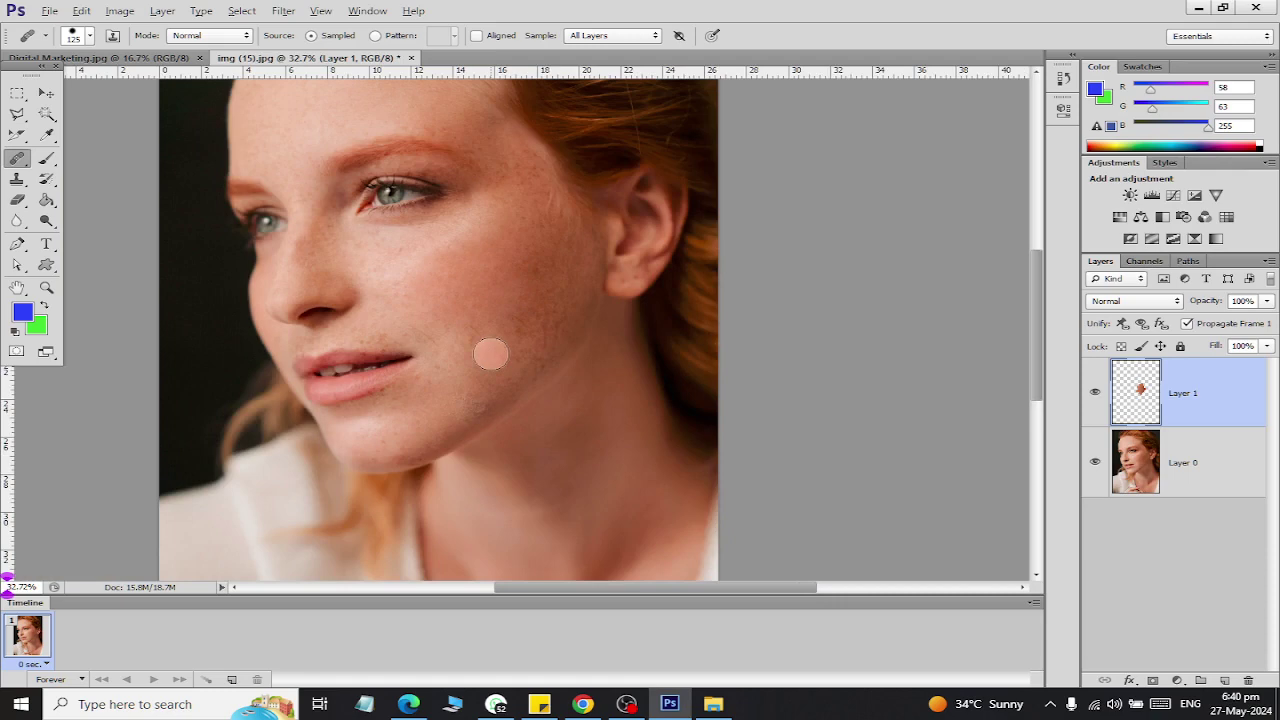
pyautogui.scroll(-1, 490, 353)
pyautogui.scroll(-1, 490, 353)
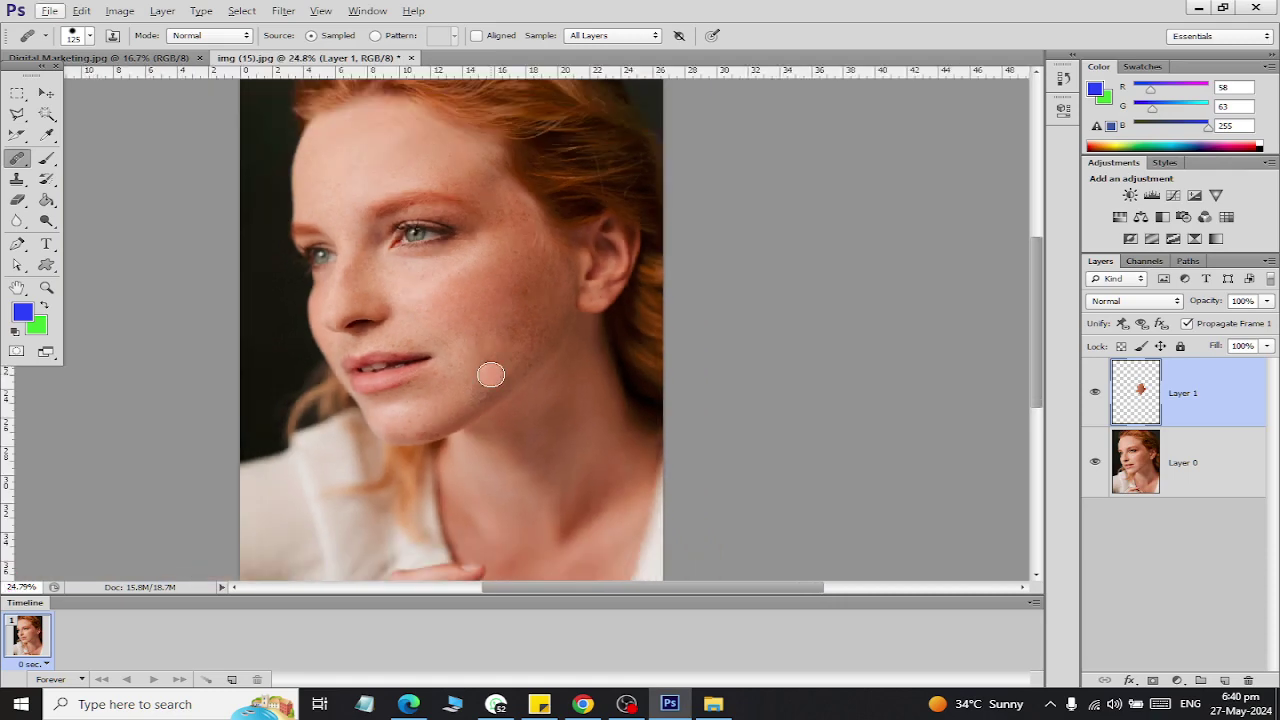
# Close img (15).jpg without saving.
pyautogui.hotkey('ctrl', 'w')
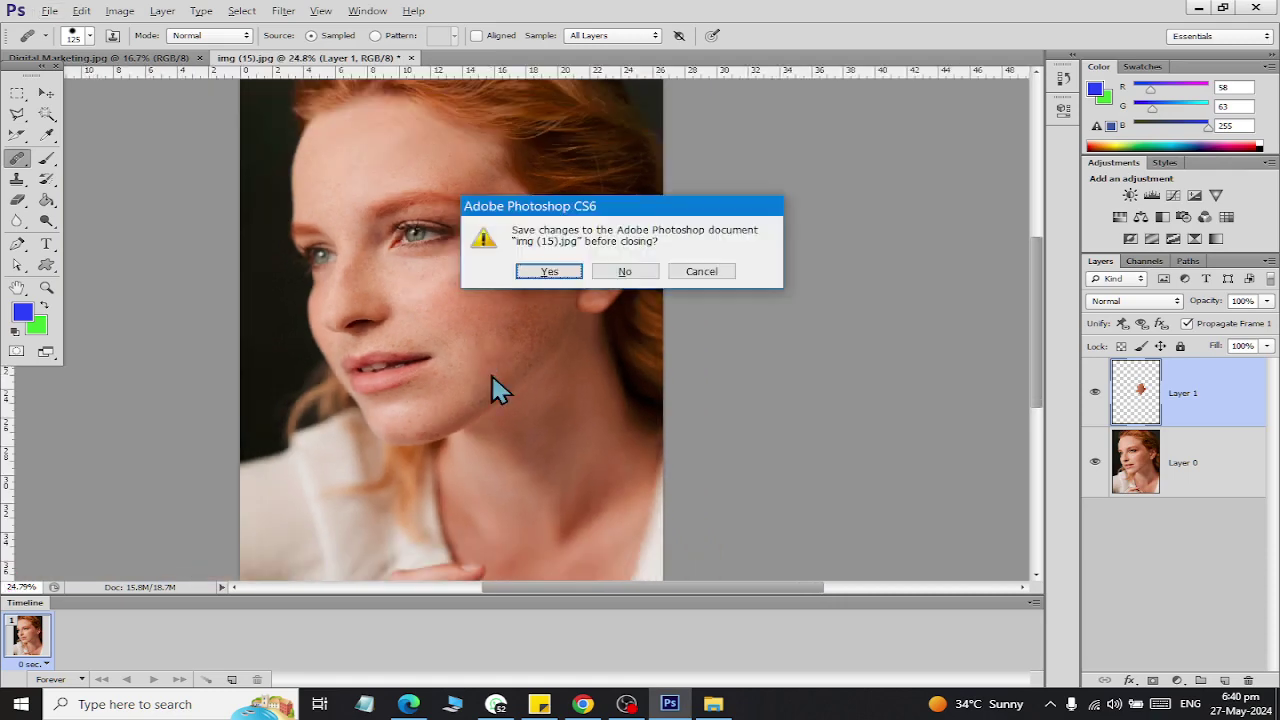
pyautogui.press('Escape')
pyautogui.press('n')
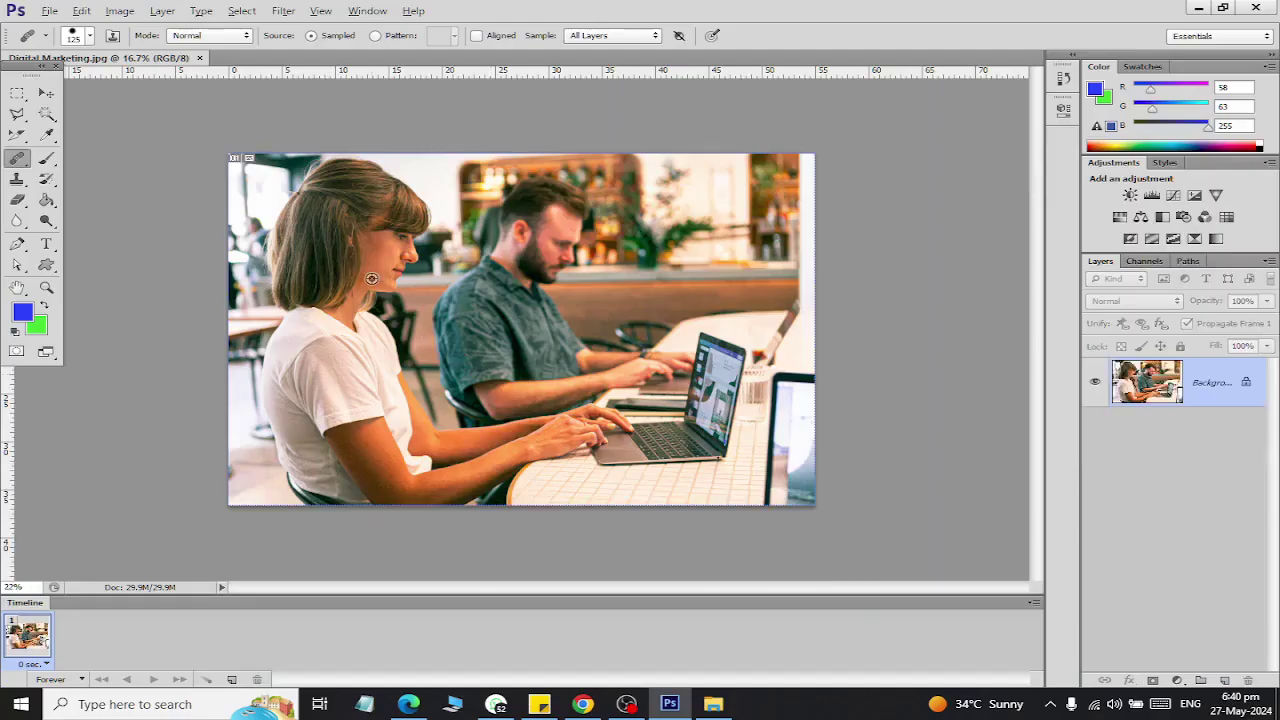
# Close Digital Marketing.jpg.
pyautogui.scroll(5, 398, 232)
pyautogui.scroll(5, 398, 232)
pyautogui.scroll(2, 300, 200)
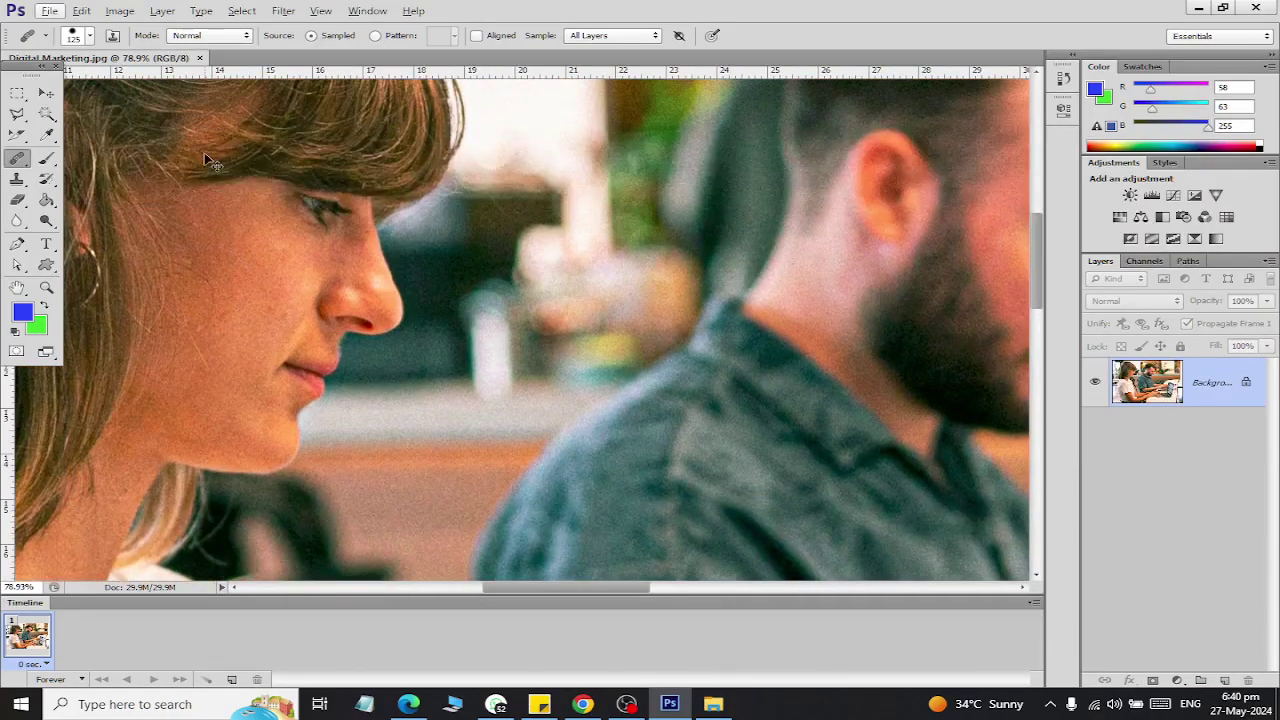
pyautogui.hotkey('ctrl', 'w')
# Open the man's portrait LOAN Andrew.jpg from the latest folder.
pyautogui.hotkey('ctrl', 'o')
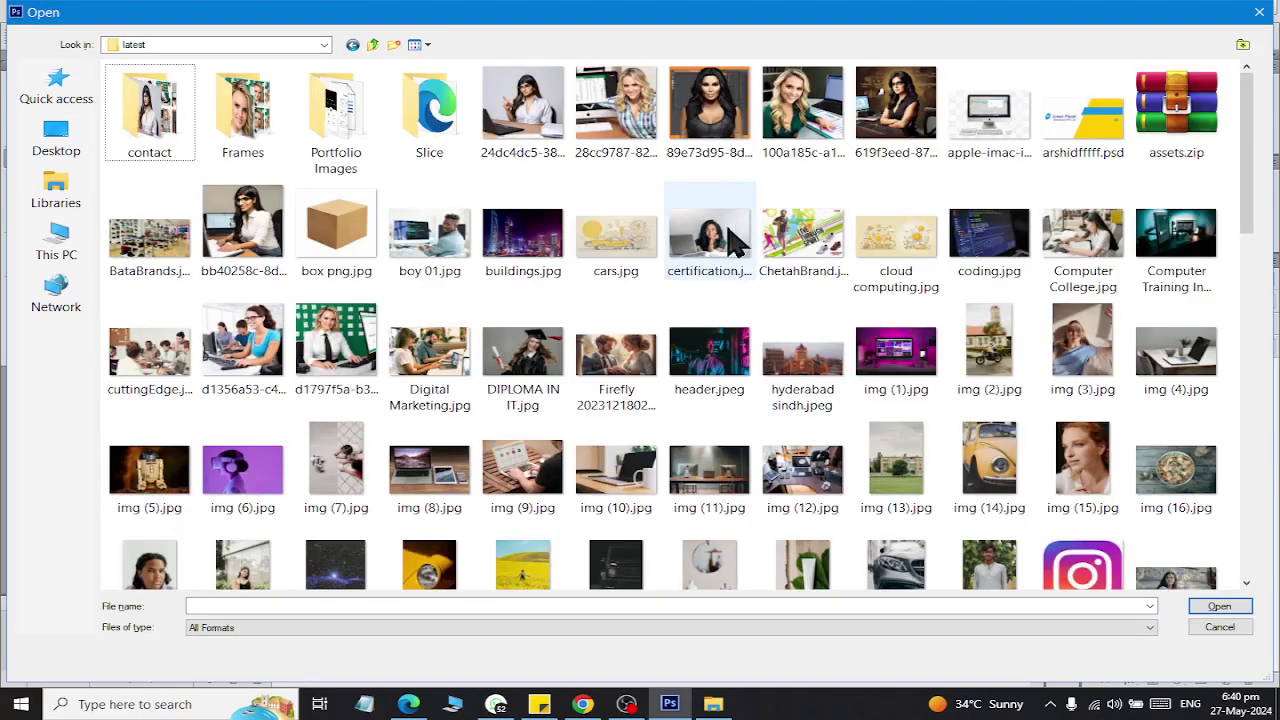
pyautogui.scroll(-2, 724, 240)
pyautogui.scroll(-2, 724, 240)
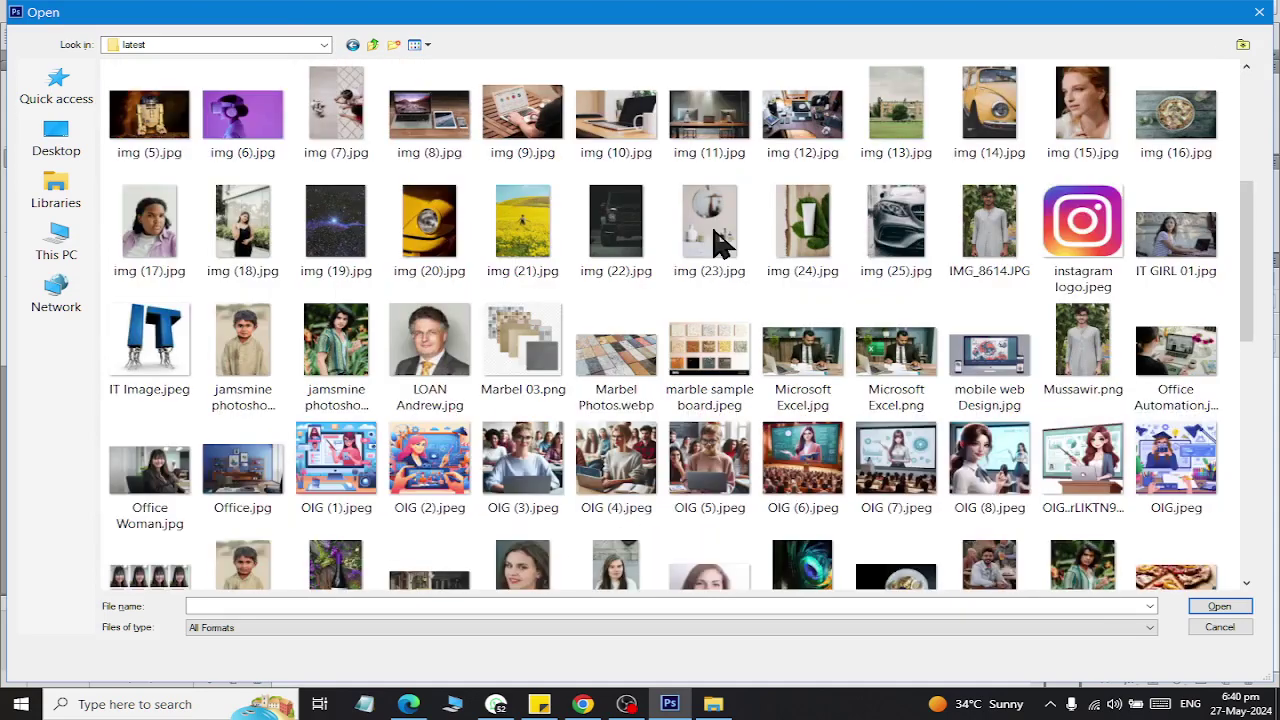
pyautogui.click(455, 338)
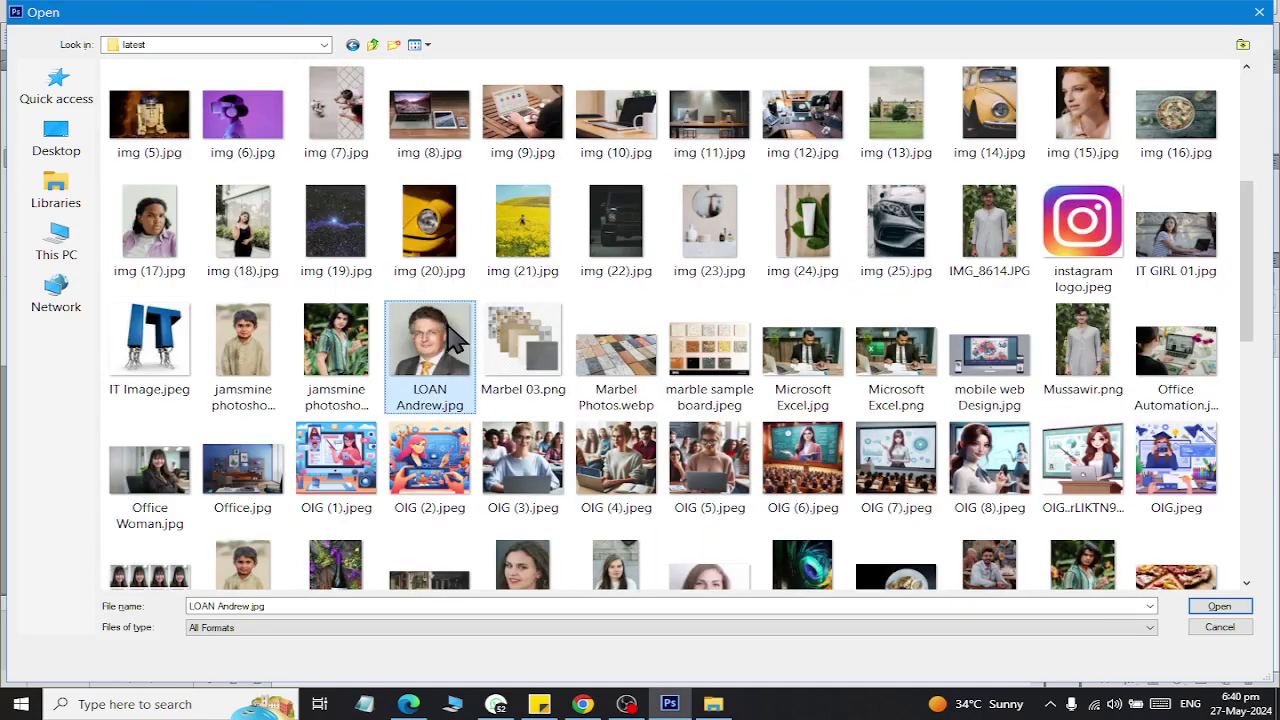
pyautogui.doubleClick(455, 338)
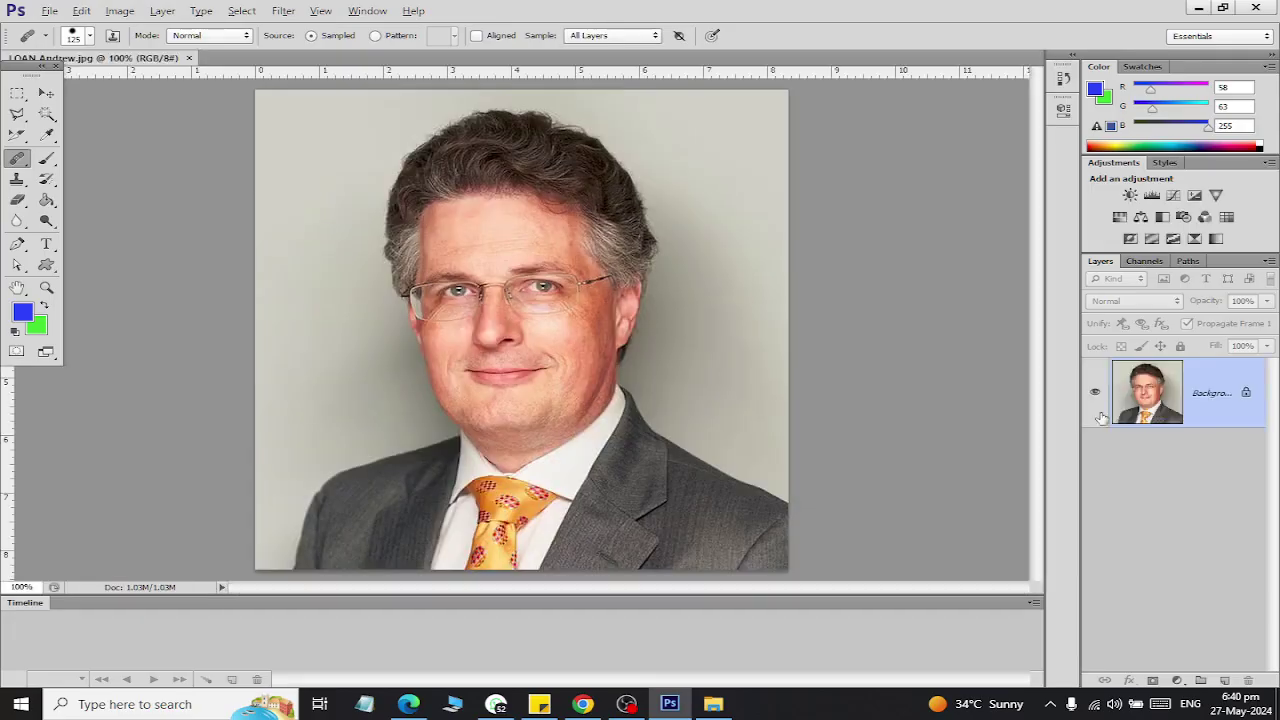
# Convert LOAN Andrew.jpg's Background into an editable Layer 0.
pyautogui.scroll(5, 508, 334)
pyautogui.scroll(-1, 510, 312)
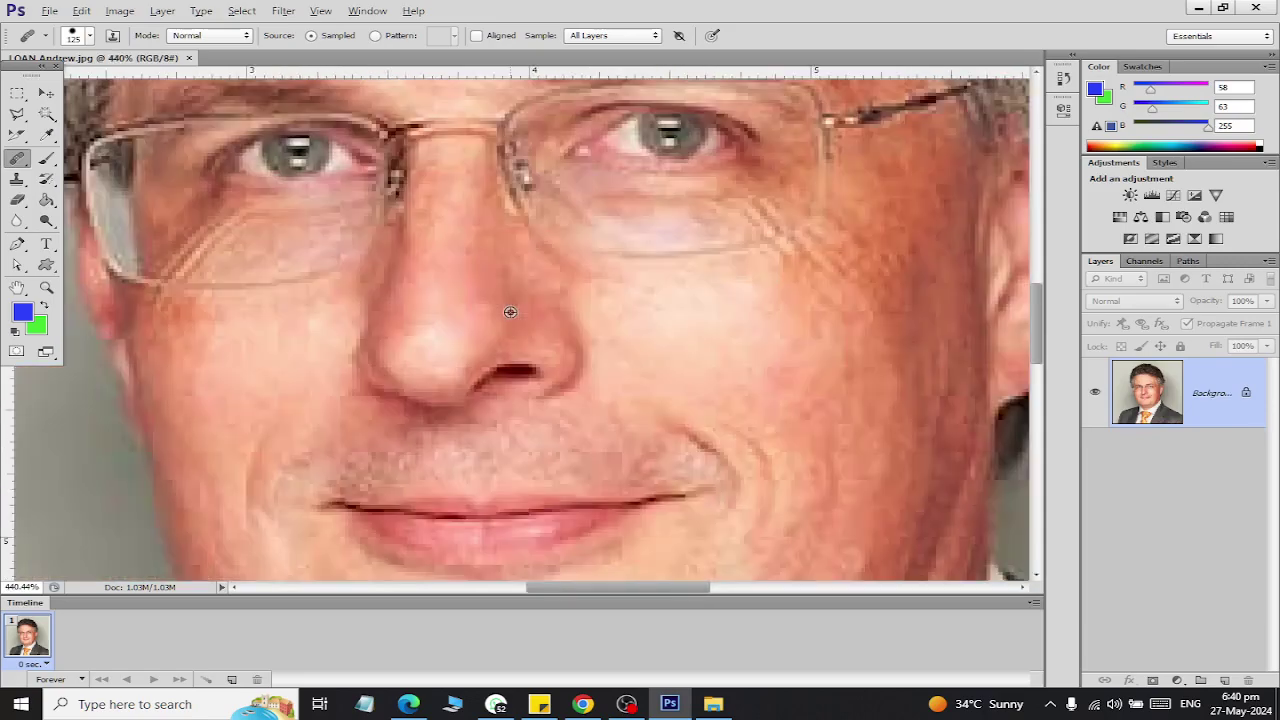
pyautogui.press('alt')
pyautogui.doubleClick(1246, 393)
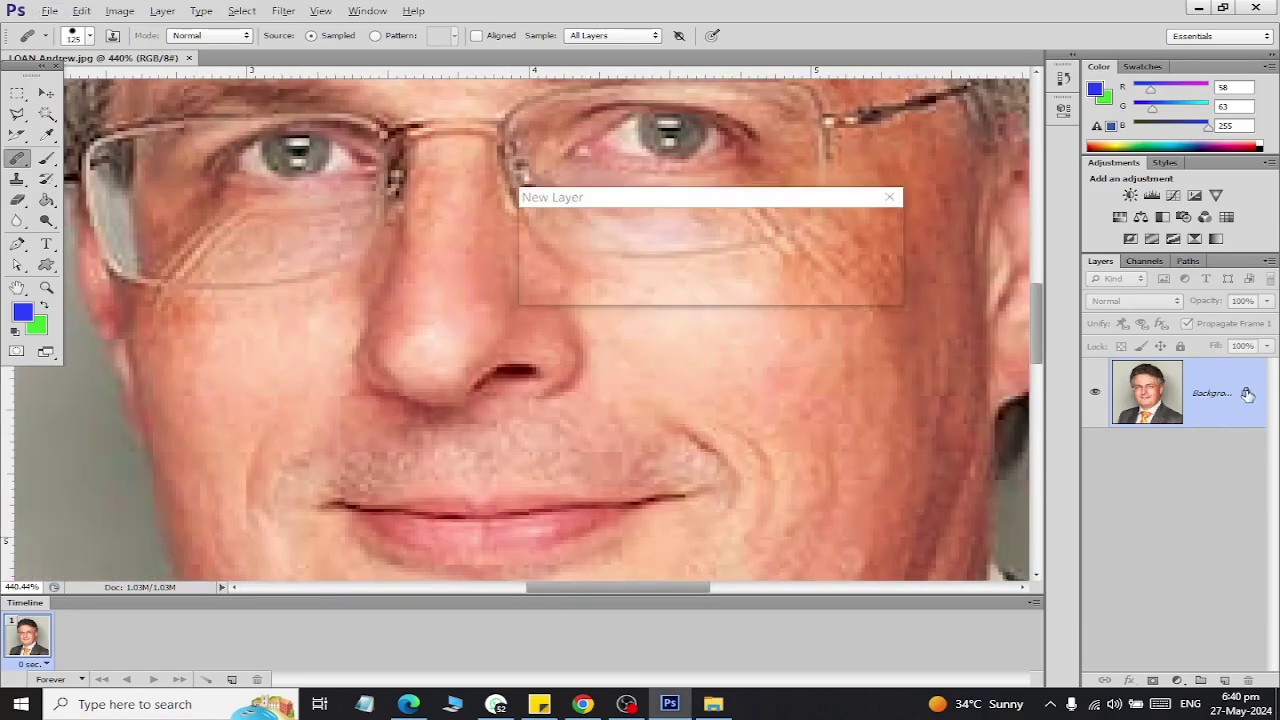
pyautogui.click(864, 221)
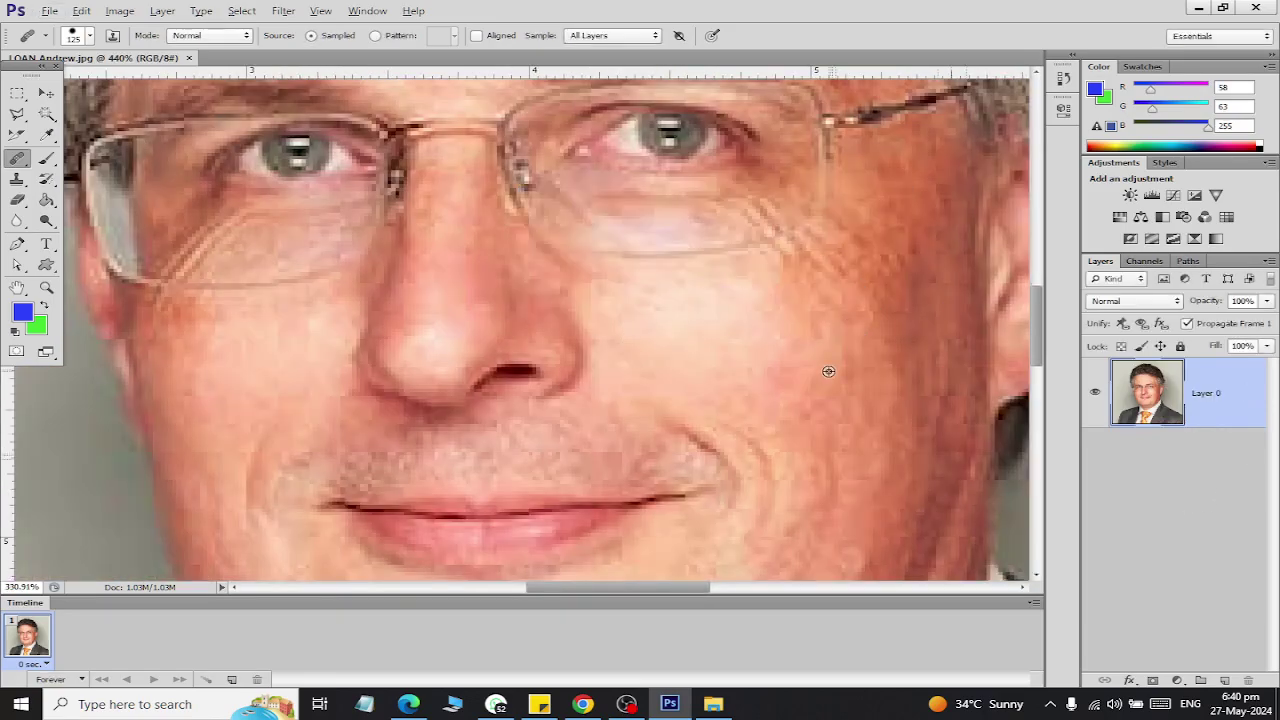
# Zoom to the forehead and shrink the healing brush to a fine size.
pyautogui.scroll(-1, 829, 375)
pyautogui.scroll(-2, 829, 375)
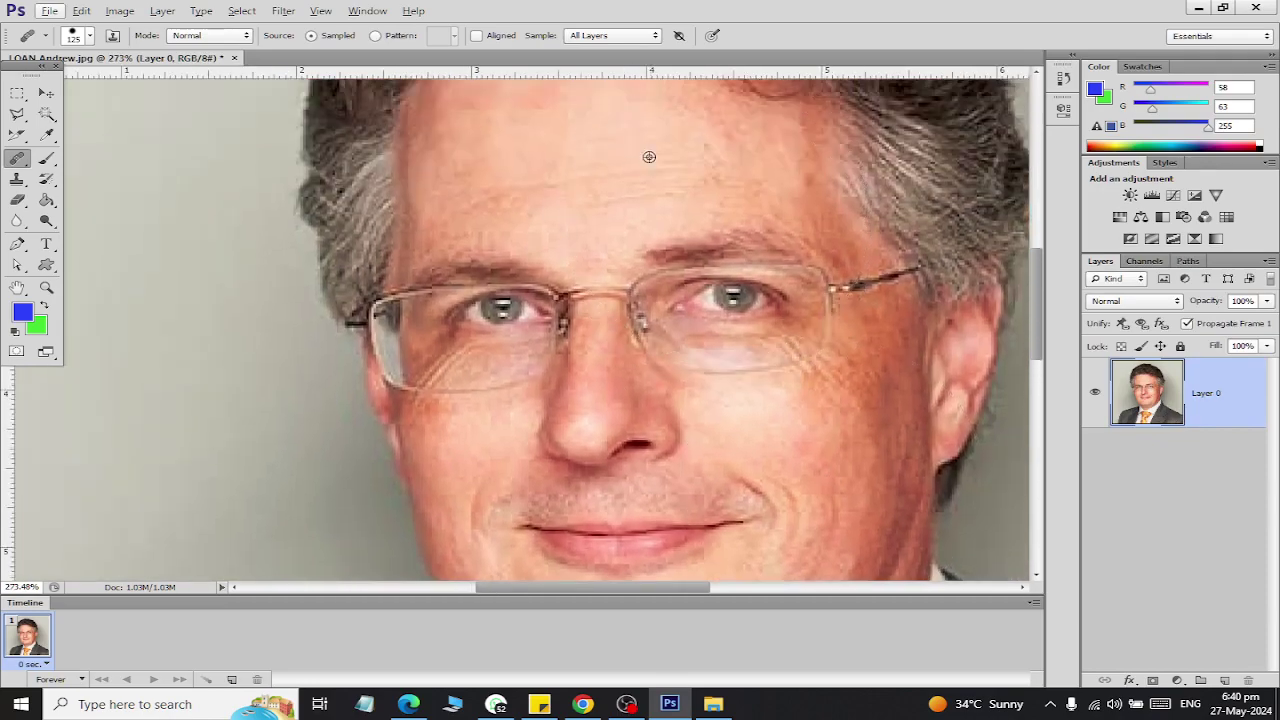
pyautogui.scroll(1, 651, 157)
pyautogui.scroll(-1, 594, 136)
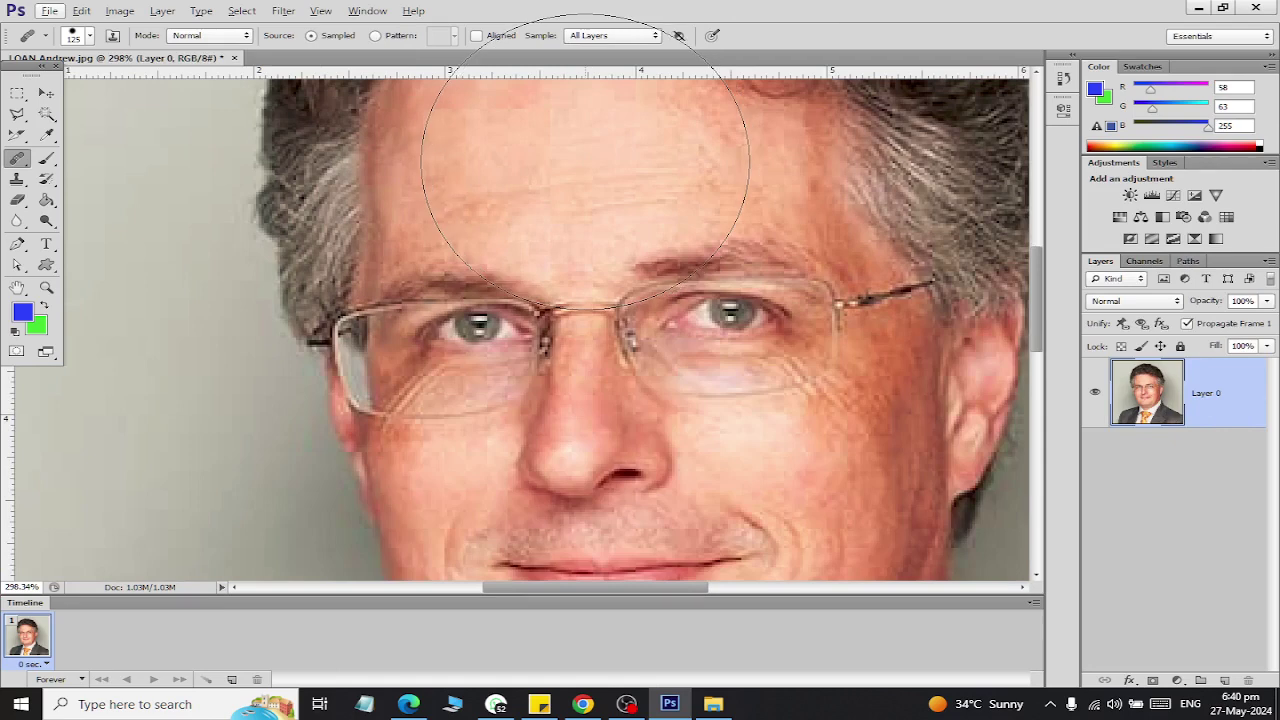
pyautogui.press('[')
pyautogui.press('[')
pyautogui.press('[')
pyautogui.press('[')
pyautogui.press('[')
pyautogui.press('[')
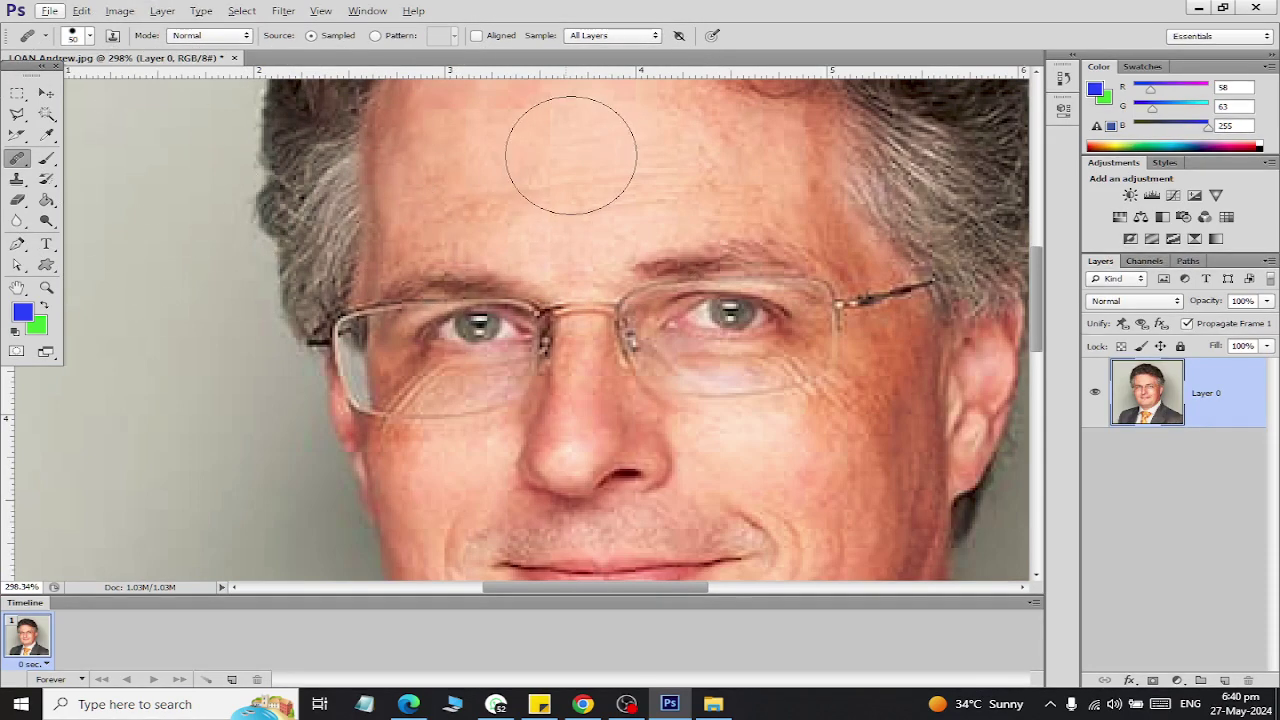
pyautogui.press('[')
pyautogui.press('[')
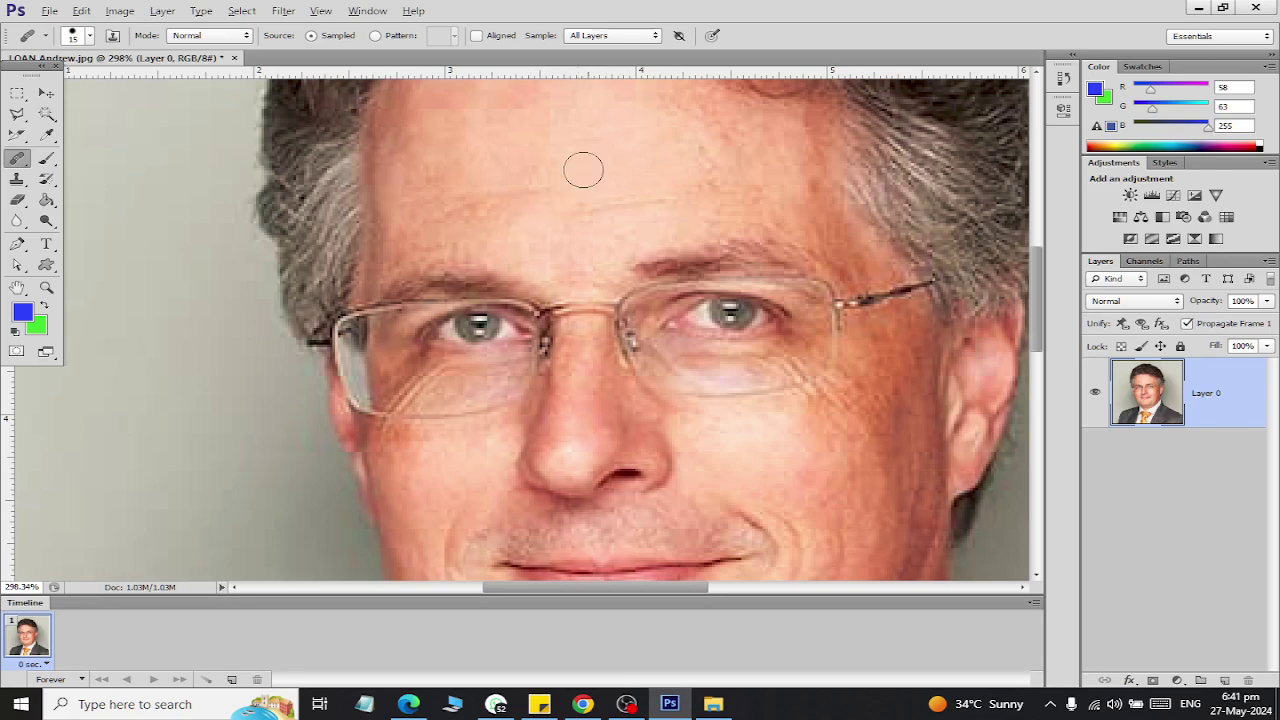
# Heal the marks across the man's forehead with the Healing Brush, sampling clean forehead skin.
pyautogui.keyDown('alt'); pyautogui.click(587, 168); pyautogui.keyUp('alt')
pyautogui.moveTo(553, 182)
pyautogui.mouseDown()
pyautogui.moveTo(503, 191)
pyautogui.moveTo(645, 195)
pyautogui.mouseUp()
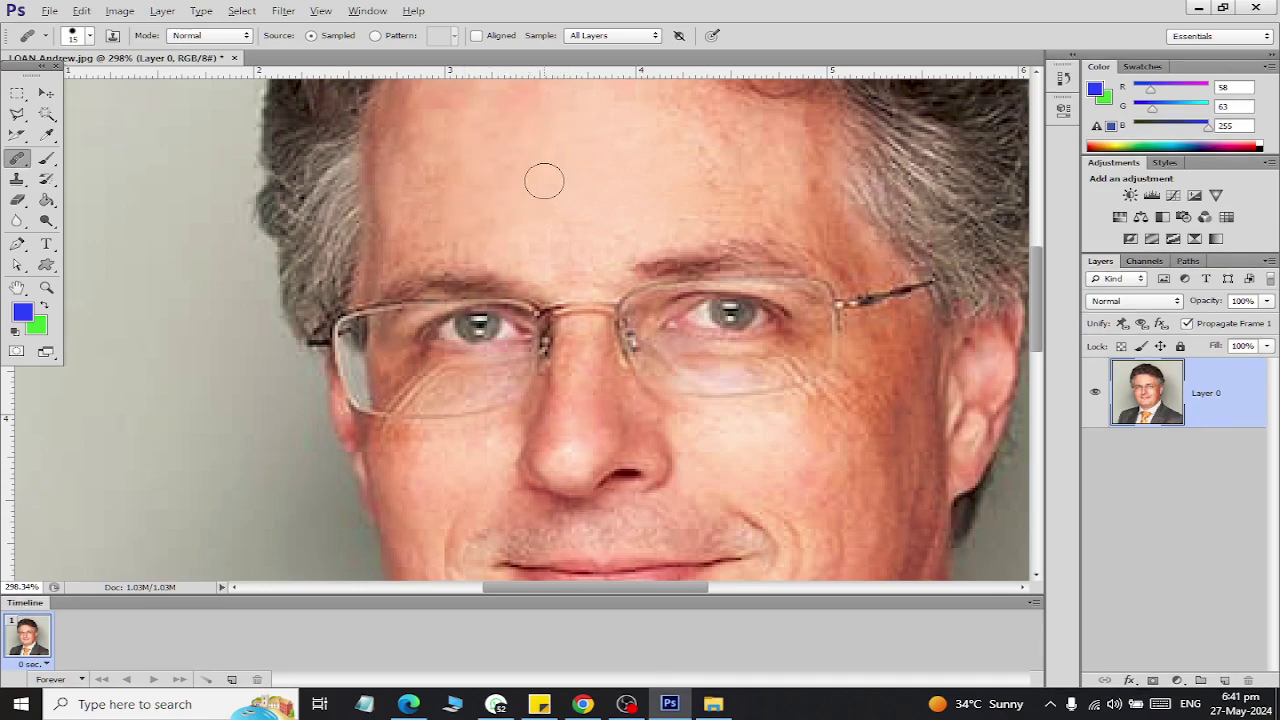
pyautogui.moveTo(491, 211); pyautogui.dragTo(428, 214)
pyautogui.keyDown('alt'); pyautogui.scroll(-5, 695, 310); pyautogui.keyUp('alt')
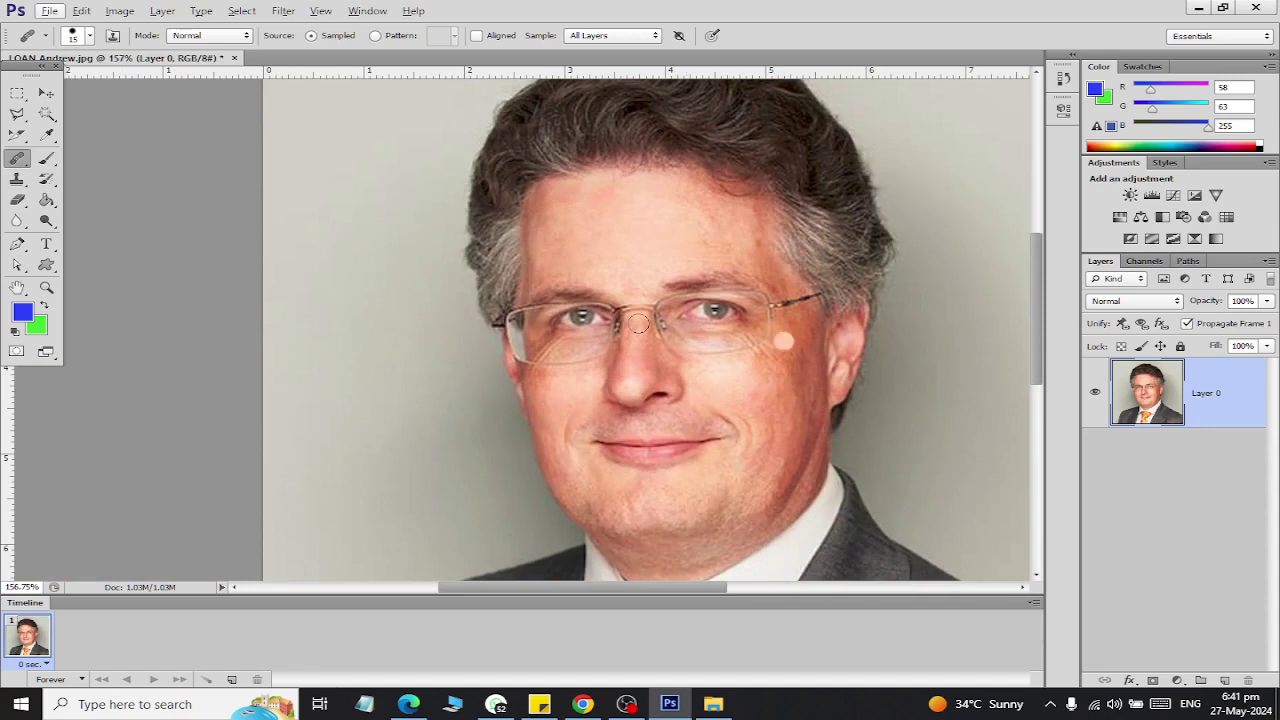
pyautogui.rightClick(17, 162)
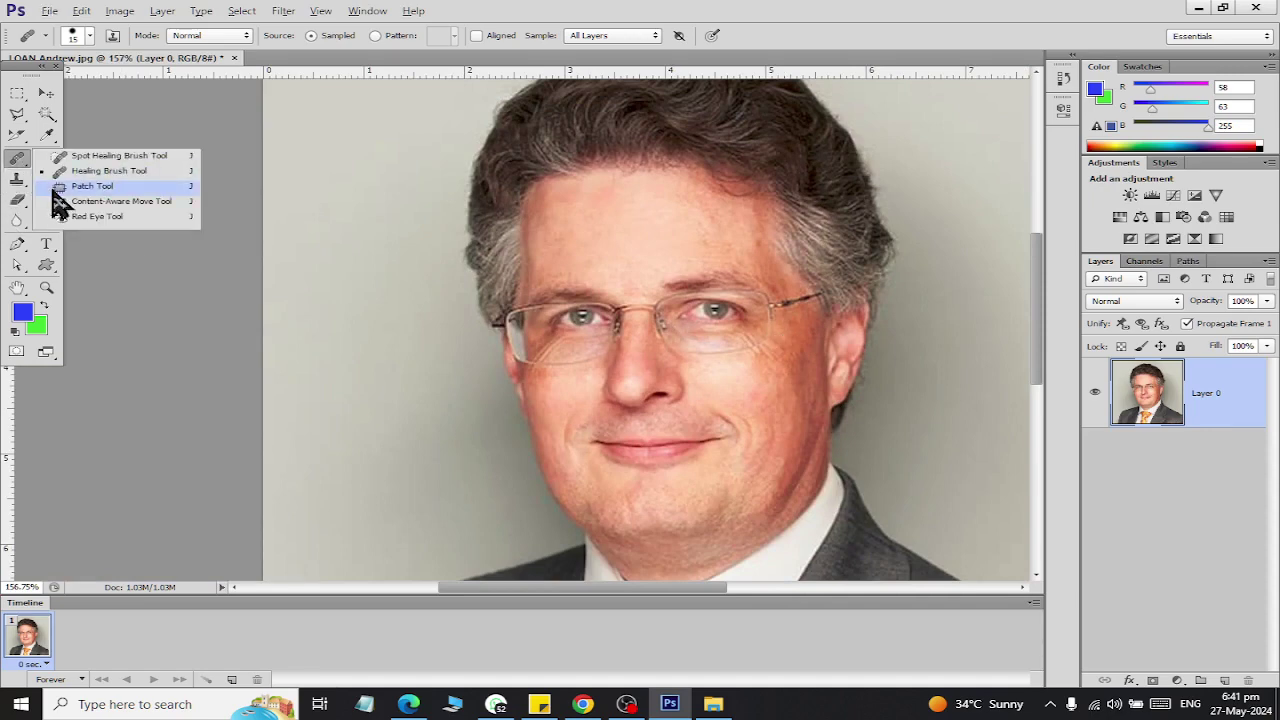
# Switch to the Patch Tool and close the portrait without saving.
pyautogui.click(54, 189)
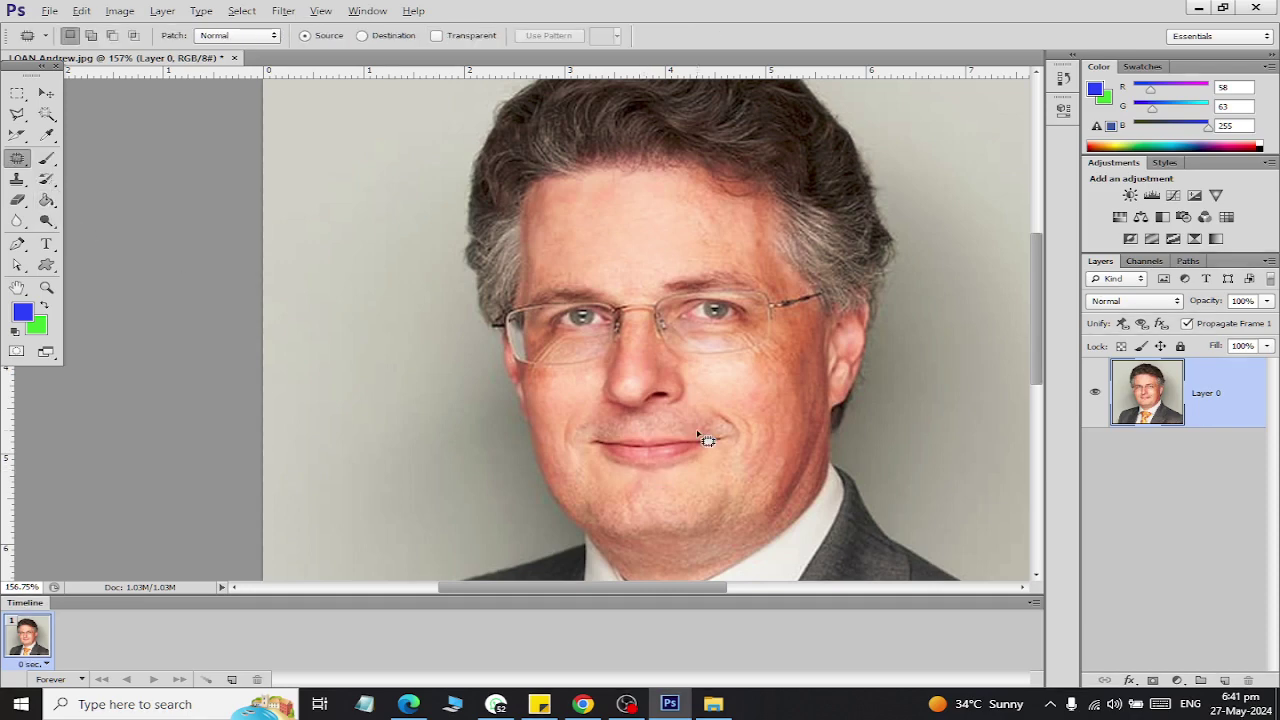
pyautogui.scroll(1, 706, 440)
pyautogui.scroll(1, 724, 418)
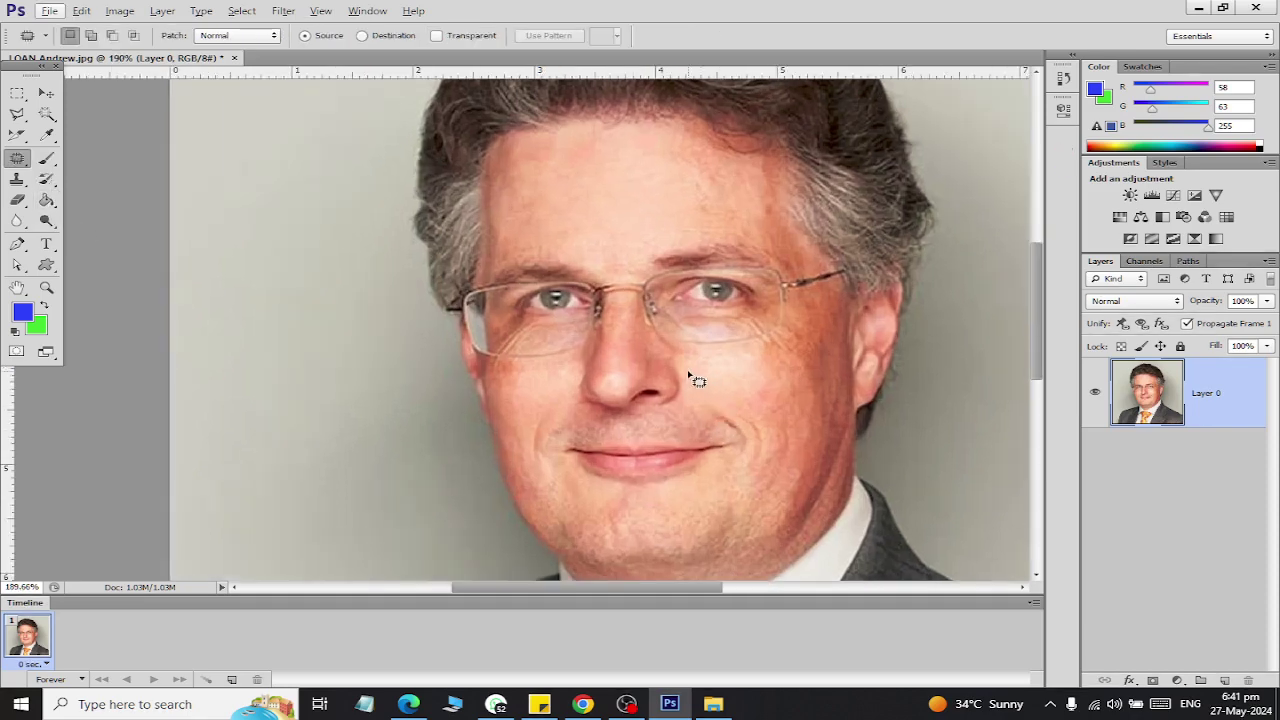
pyautogui.hotkey('ctrl', 'w')
pyautogui.press('Tab')
pyautogui.press('Return')
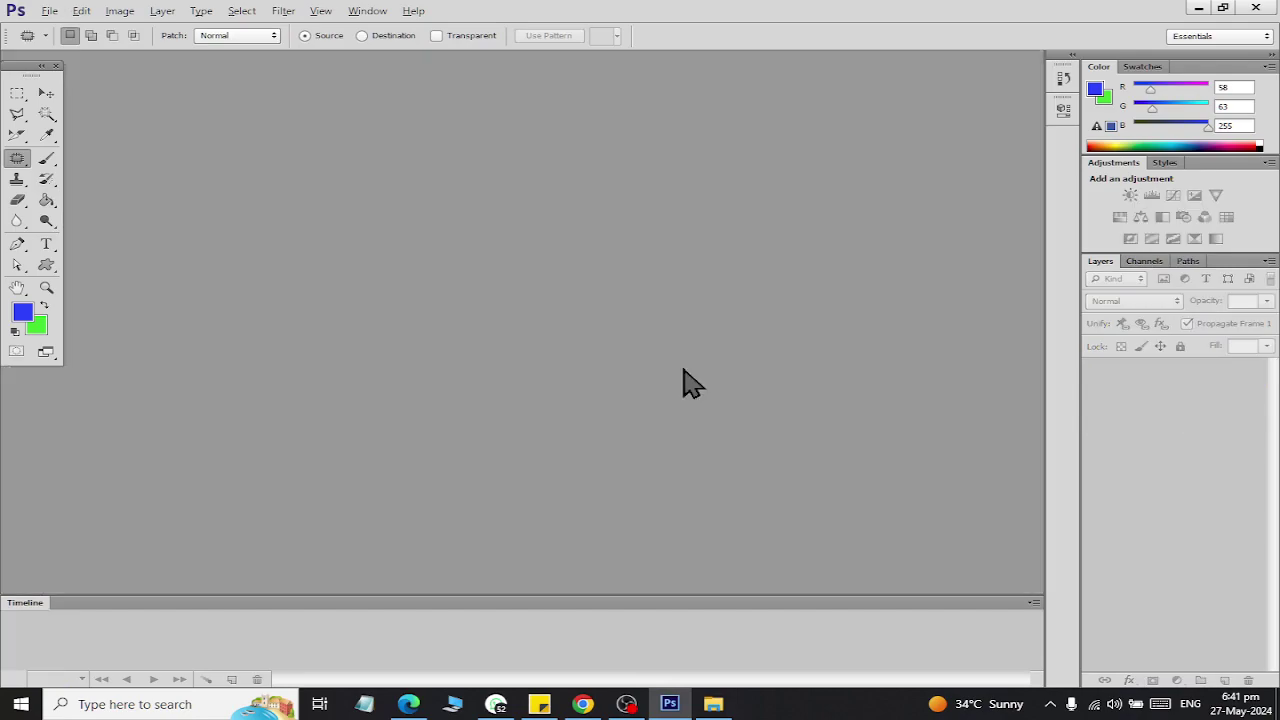
# Browse the 'latest' folder in the Open dialog to find project-6.png.
pyautogui.hotkey('ctrl', 'o')
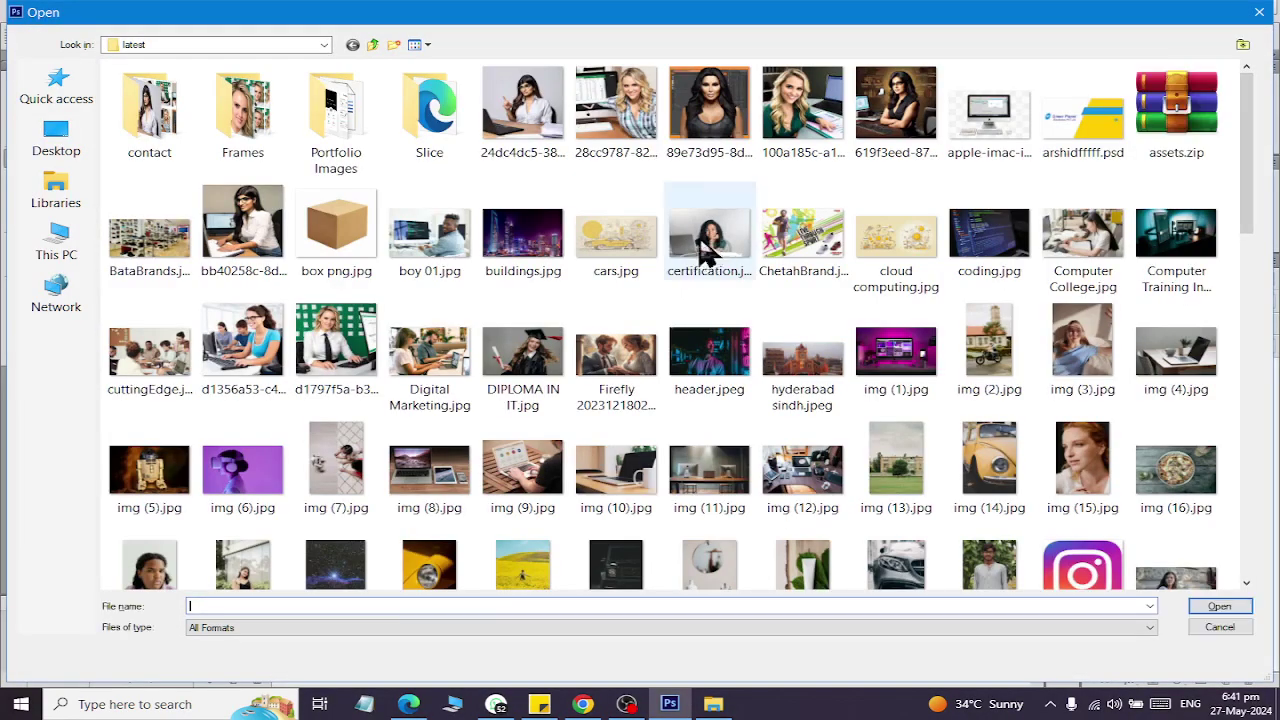
pyautogui.click(672, 333)
pyautogui.scroll(-2, 677, 337)
pyautogui.scroll(-3, 700, 380)
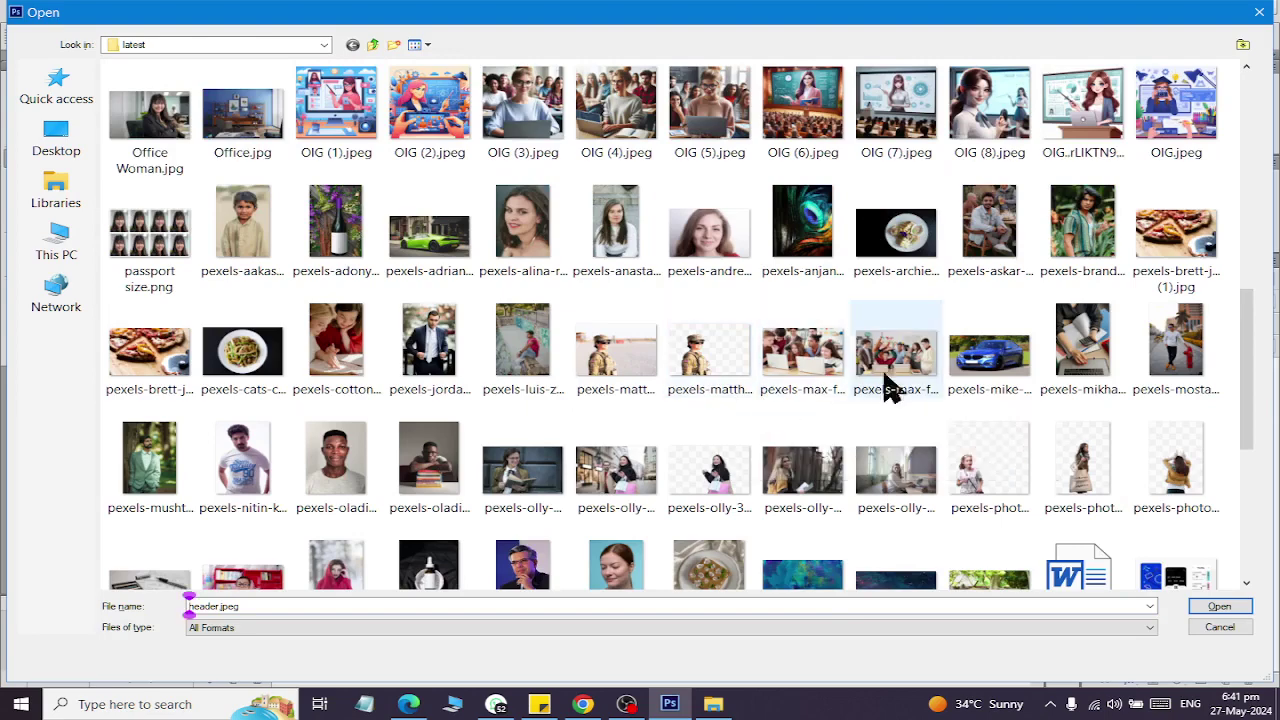
pyautogui.moveTo(1252, 452); pyautogui.dragTo(1262, 510)
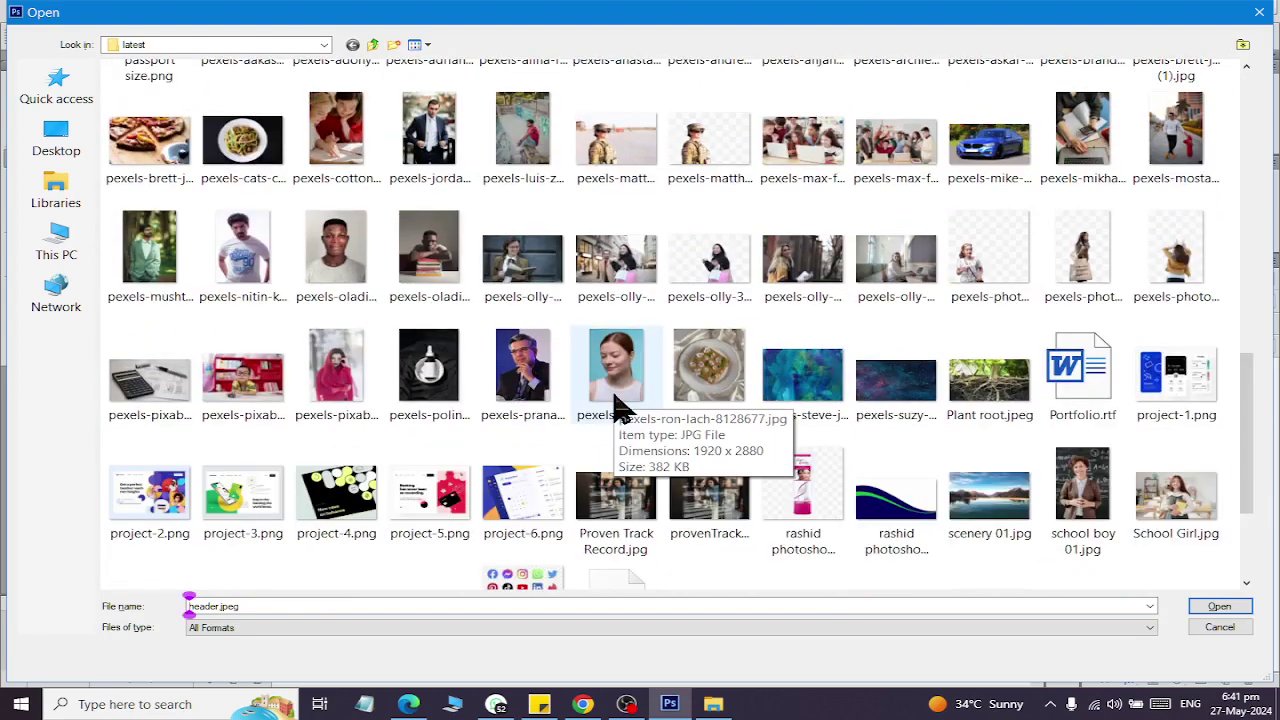
pyautogui.scroll(-2, 670, 355)
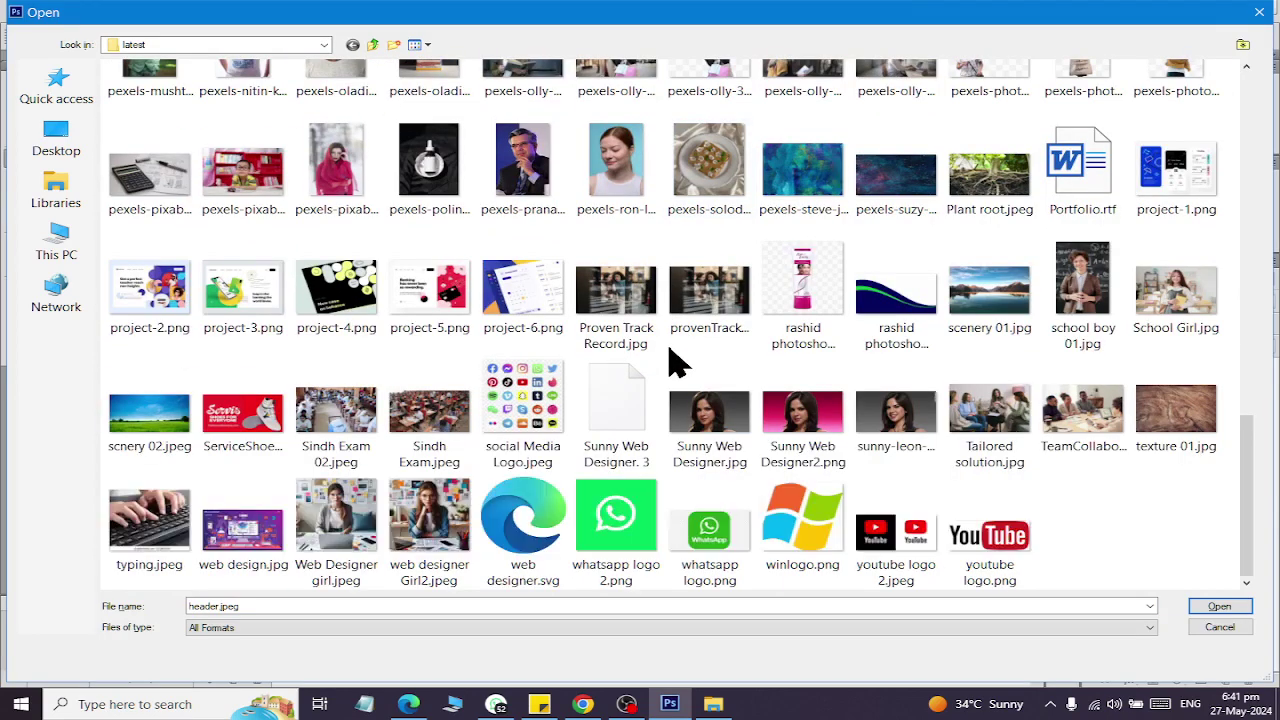
# Open project-6.png in RGB mode, unlock the background as Layer 0, and add an empty layer.
pyautogui.doubleClick(537, 318)
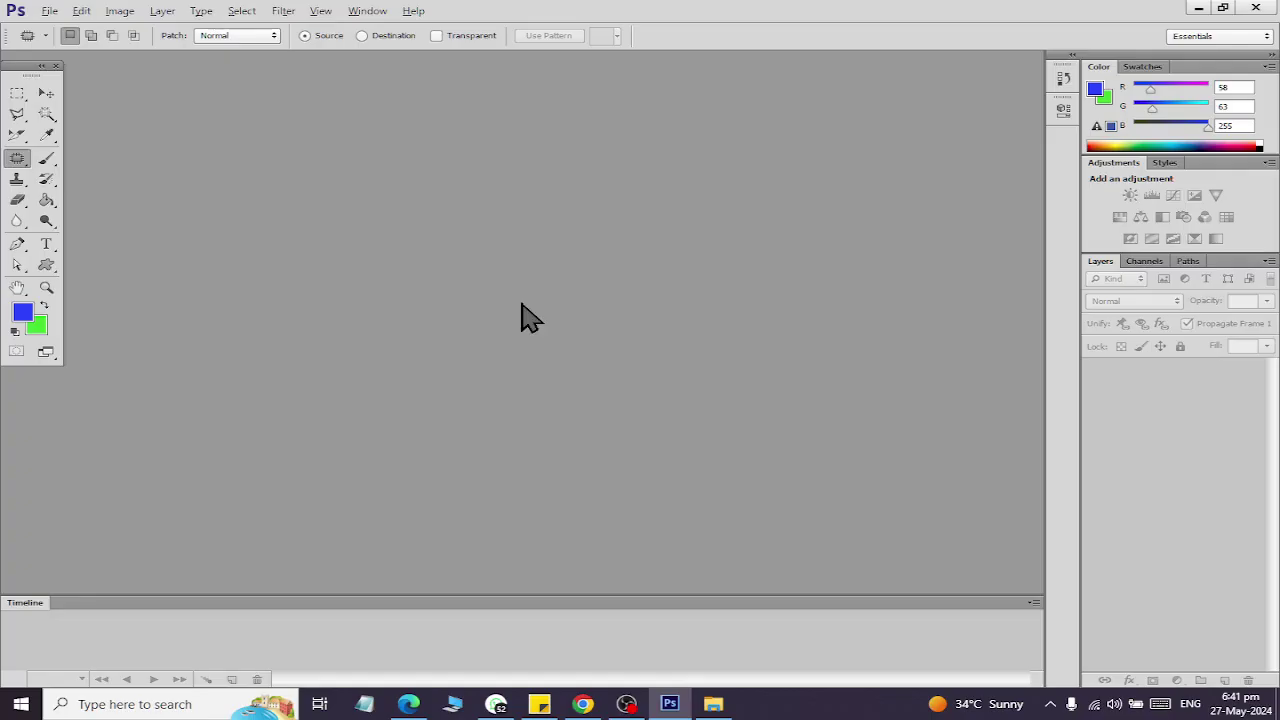
pyautogui.scroll(4, 650, 345)
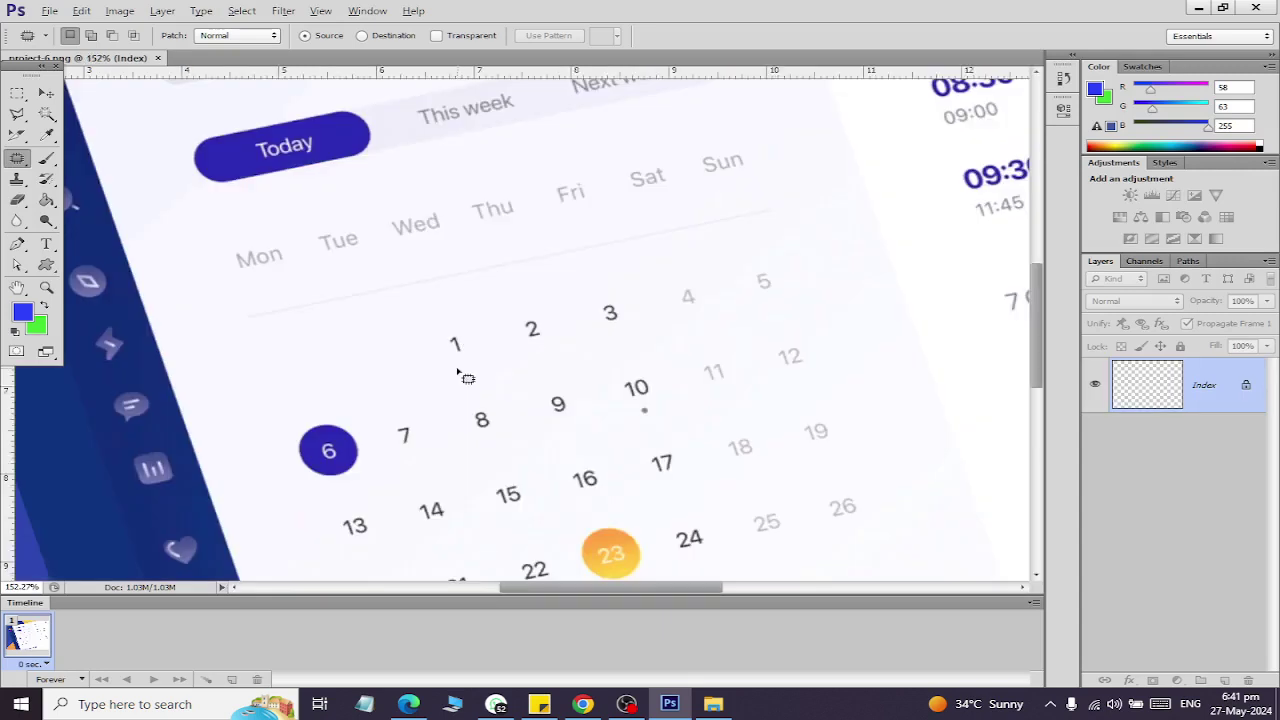
pyautogui.scroll(2, 650, 345)
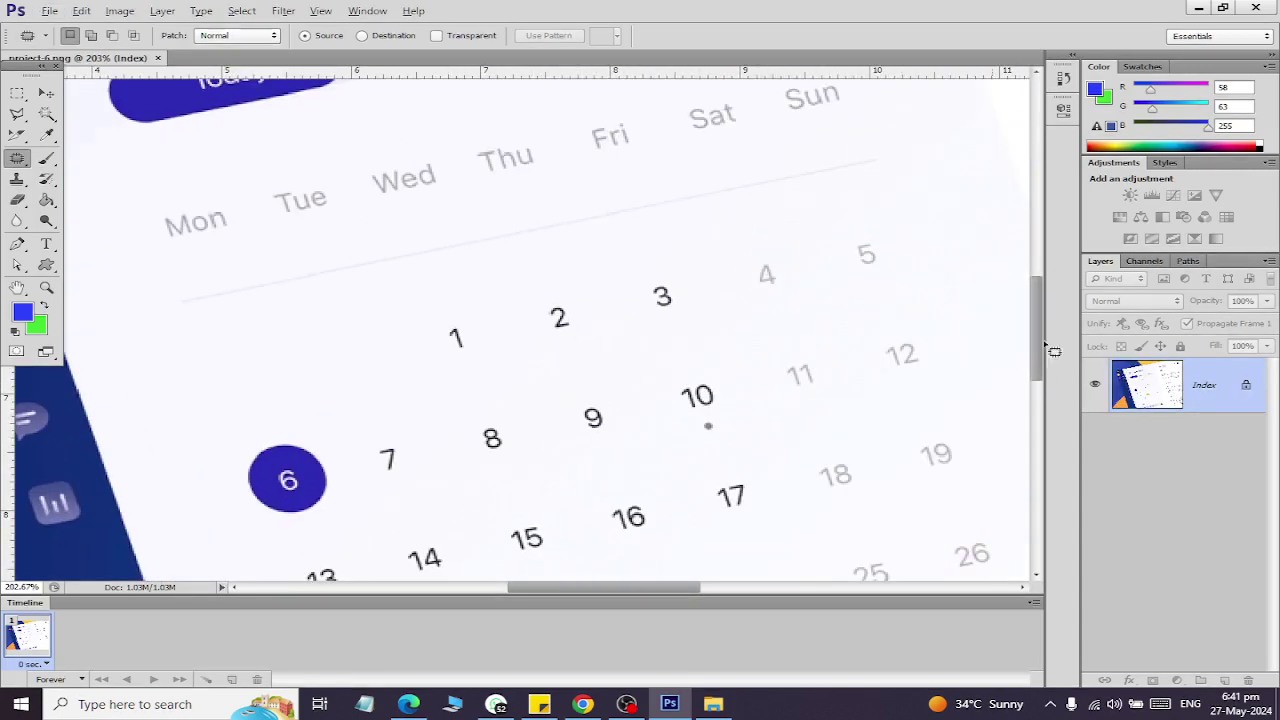
pyautogui.click(120, 11)
pyautogui.click(452, 108)
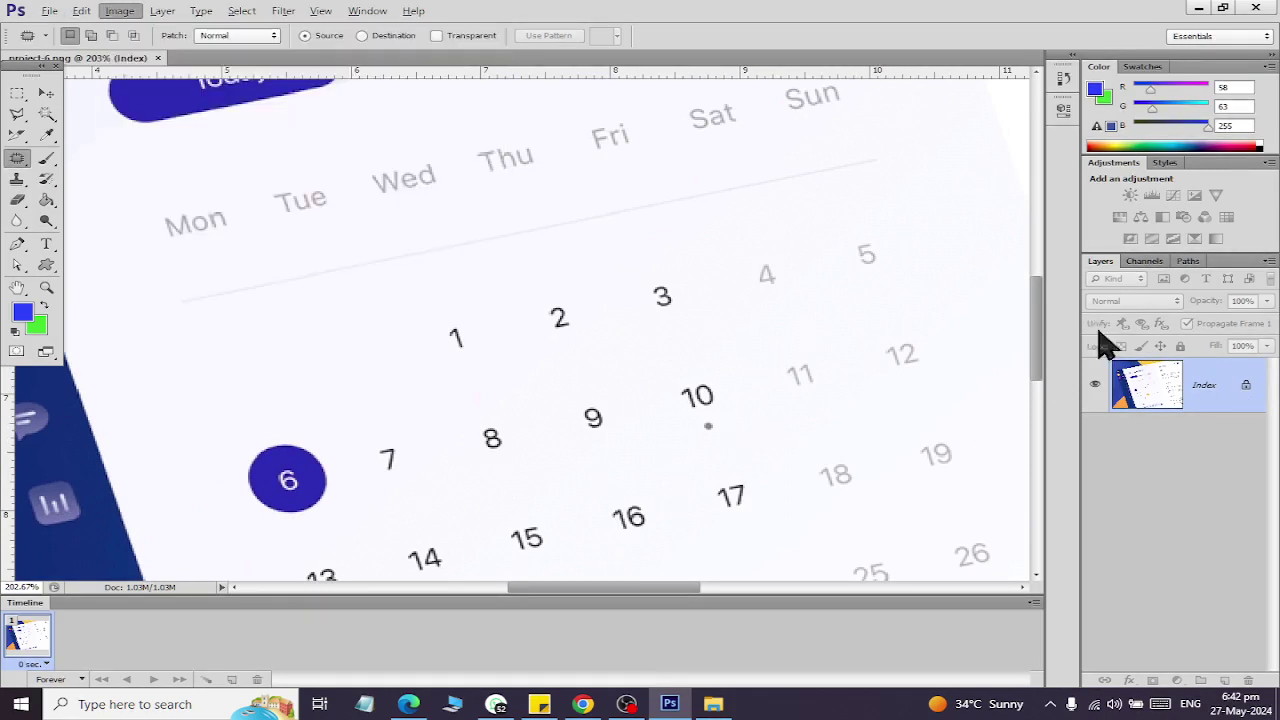
pyautogui.doubleClick(1246, 388)
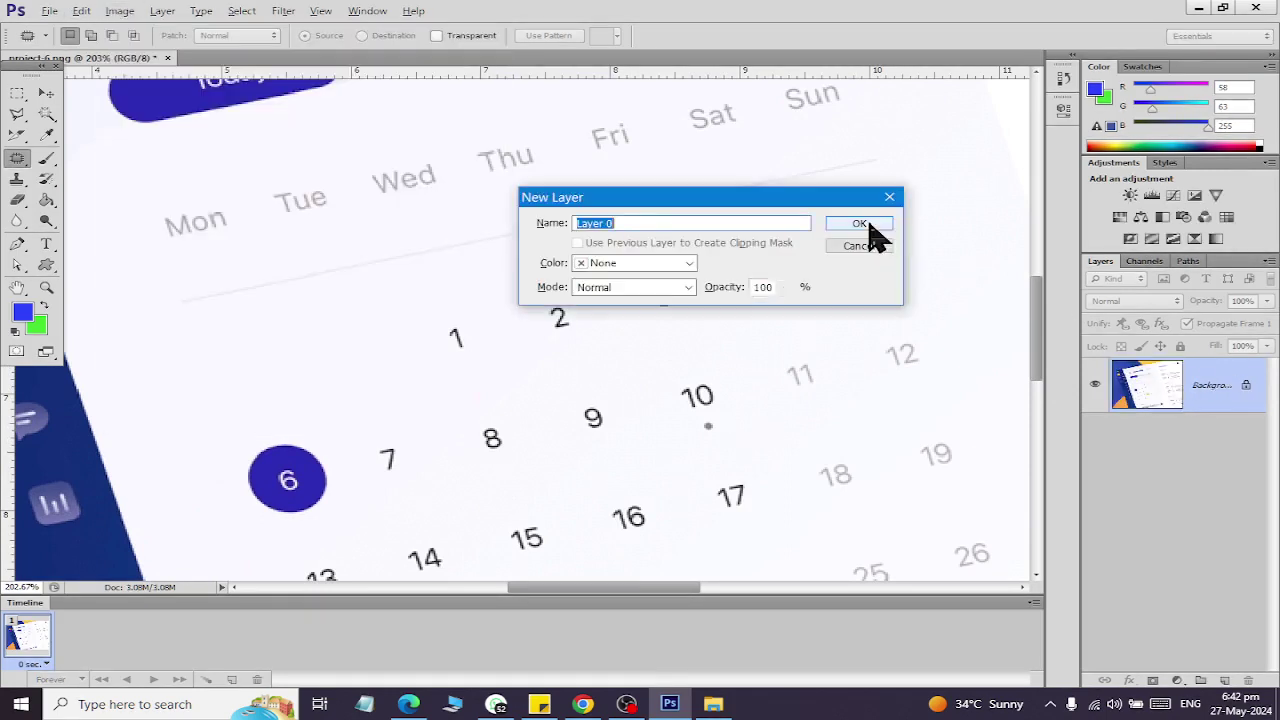
pyautogui.click(866, 221)
pyautogui.click(1228, 681)
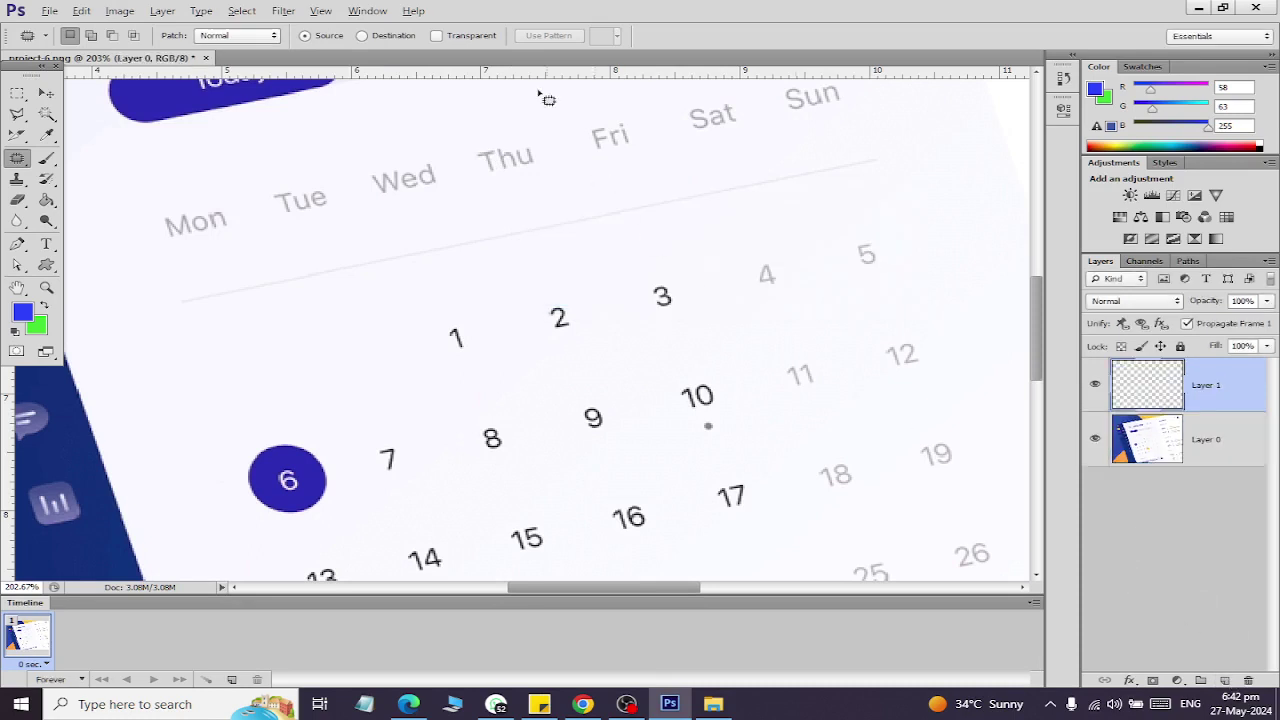
# Patch the digit 1 out of the calendar on Layer 0 with the Patch Tool.
pyautogui.rightClick(10, 168)
pyautogui.rightClick(12, 170)
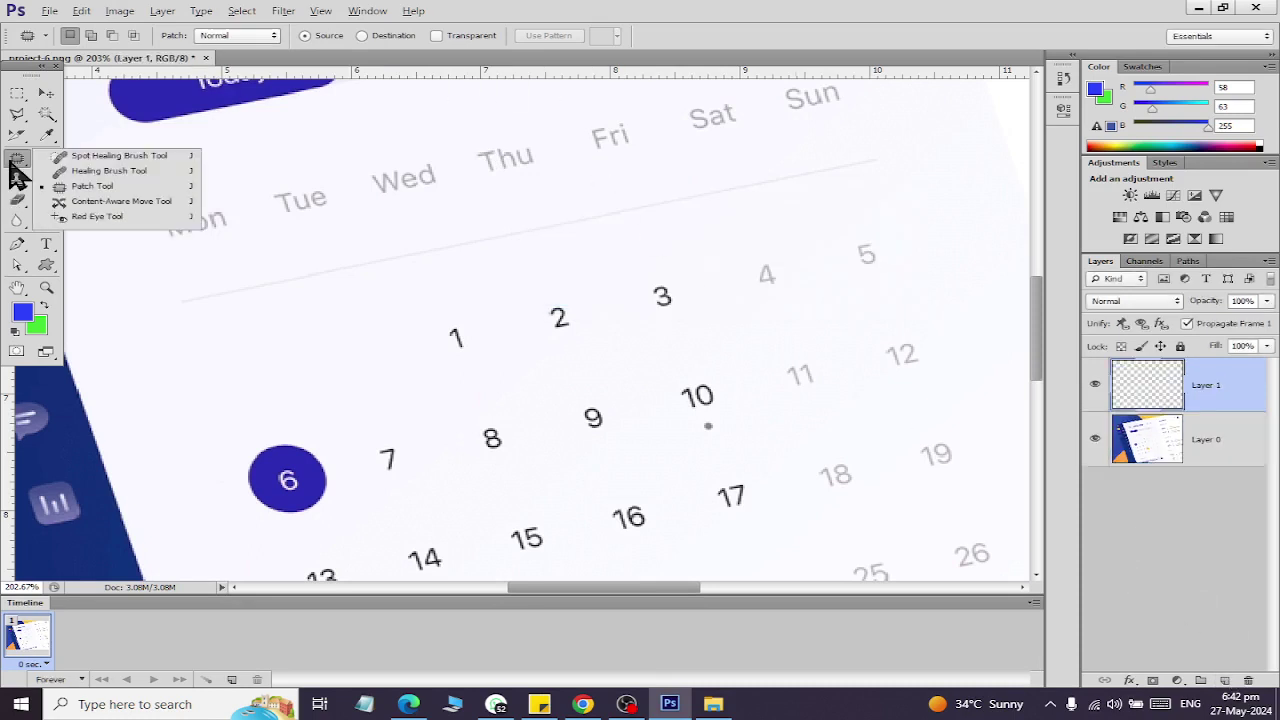
pyautogui.click(88, 186)
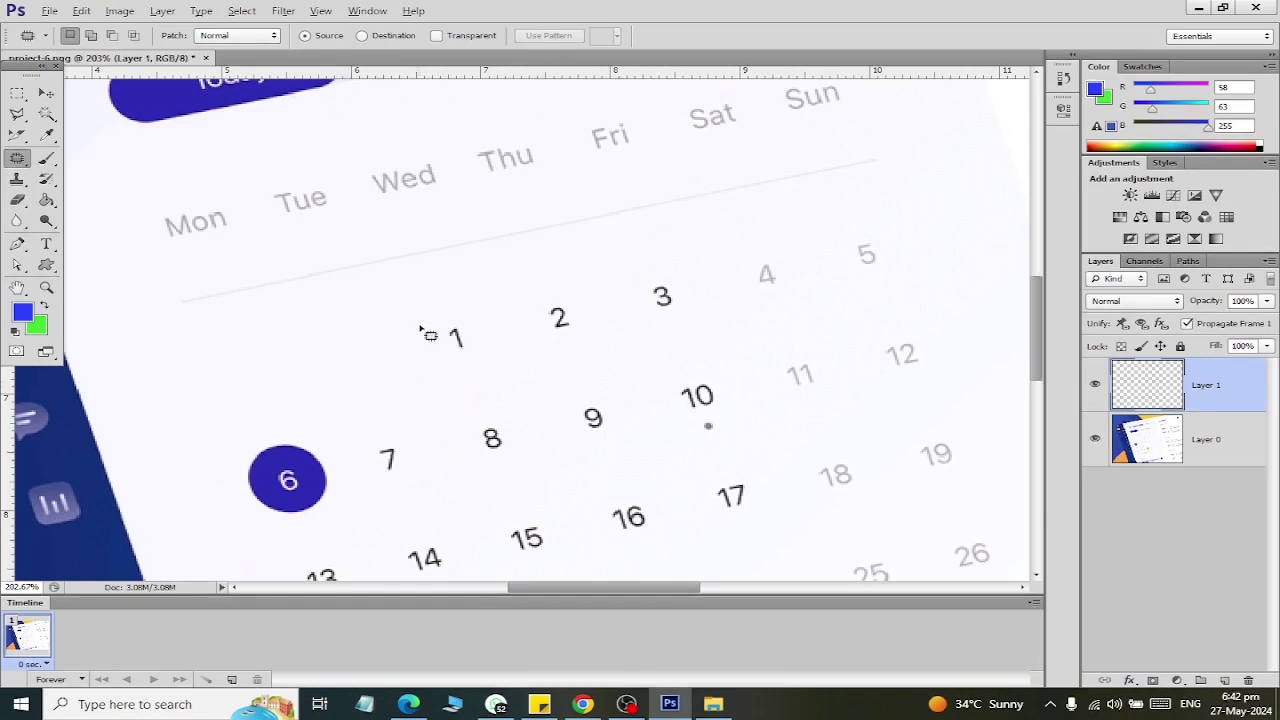
pyautogui.moveTo(492, 342)
pyautogui.mouseDown()
pyautogui.moveTo(434, 343)
pyautogui.moveTo(434, 320)
pyautogui.mouseUp()
pyautogui.click(455, 358)
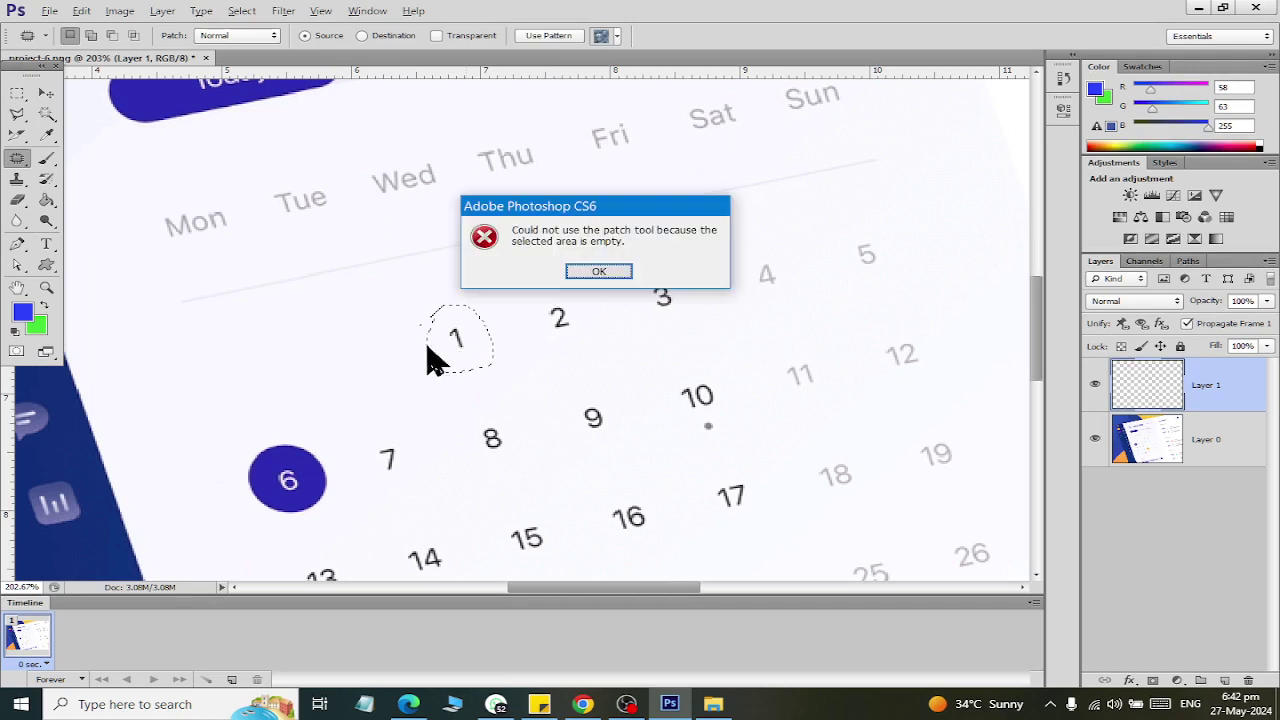
pyautogui.click(598, 272)
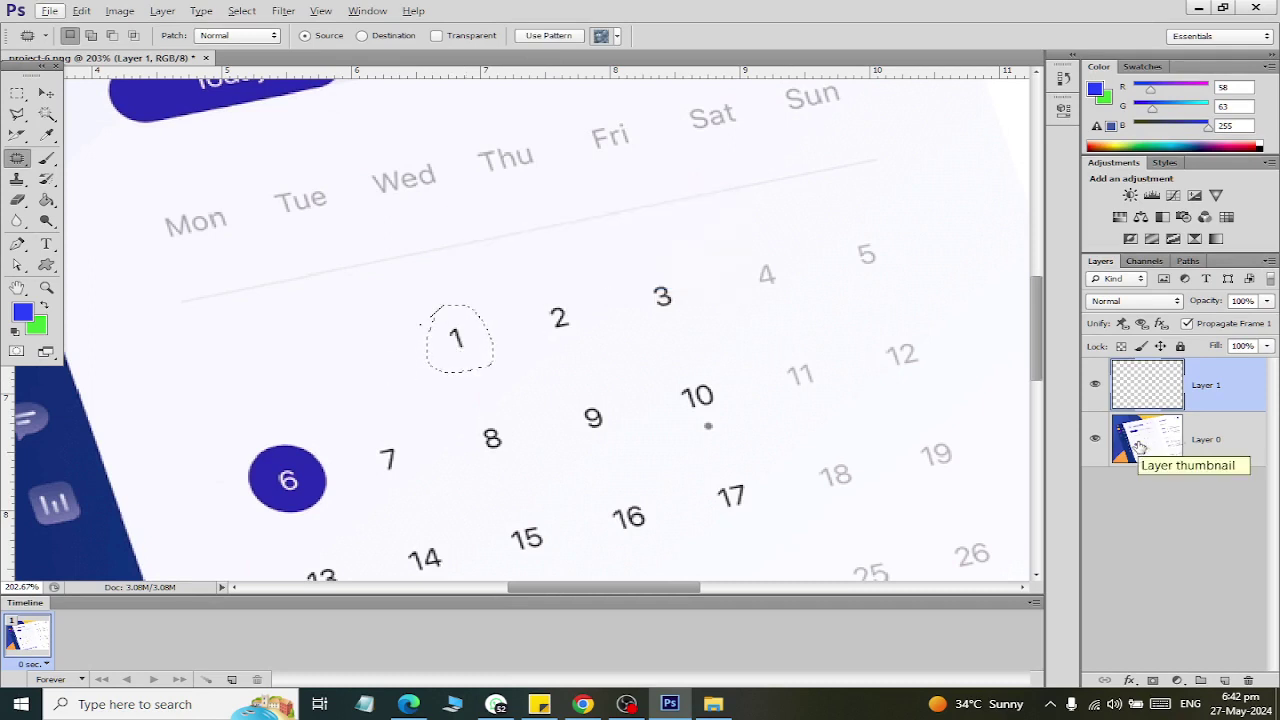
pyautogui.click(1139, 447)
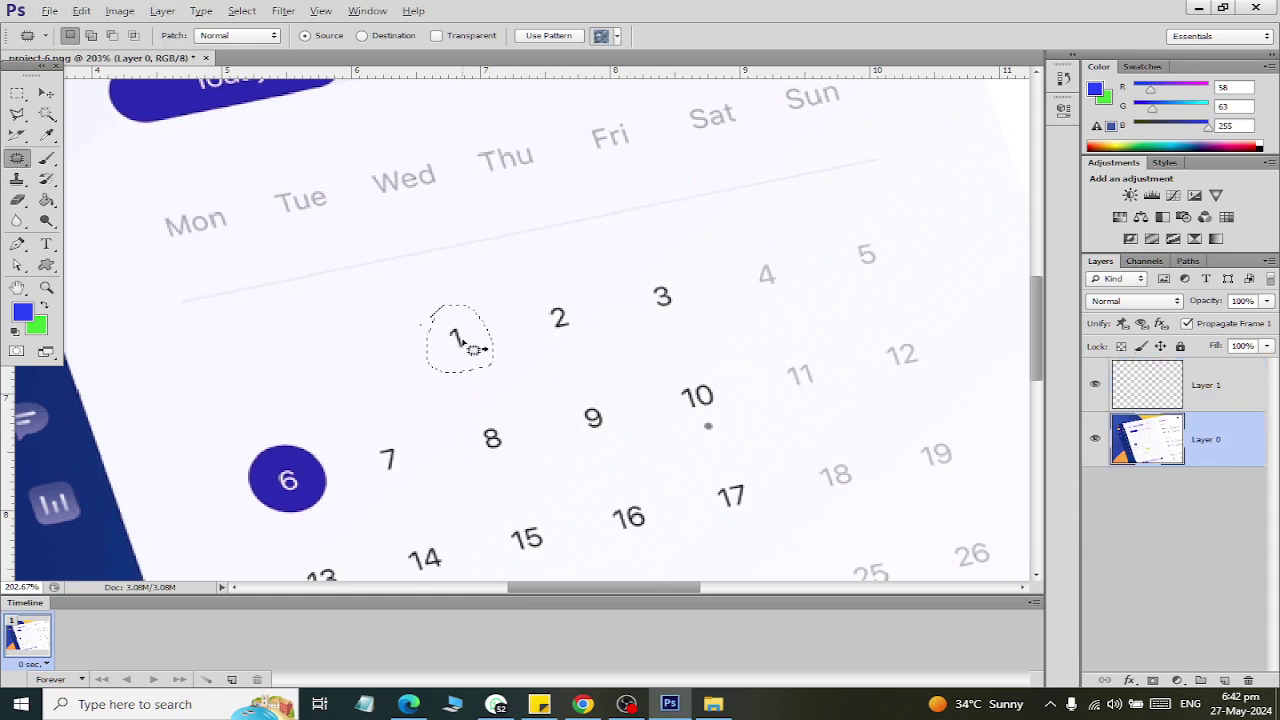
pyautogui.moveTo(466, 349); pyautogui.dragTo(342, 370)
pyautogui.click(686, 437)
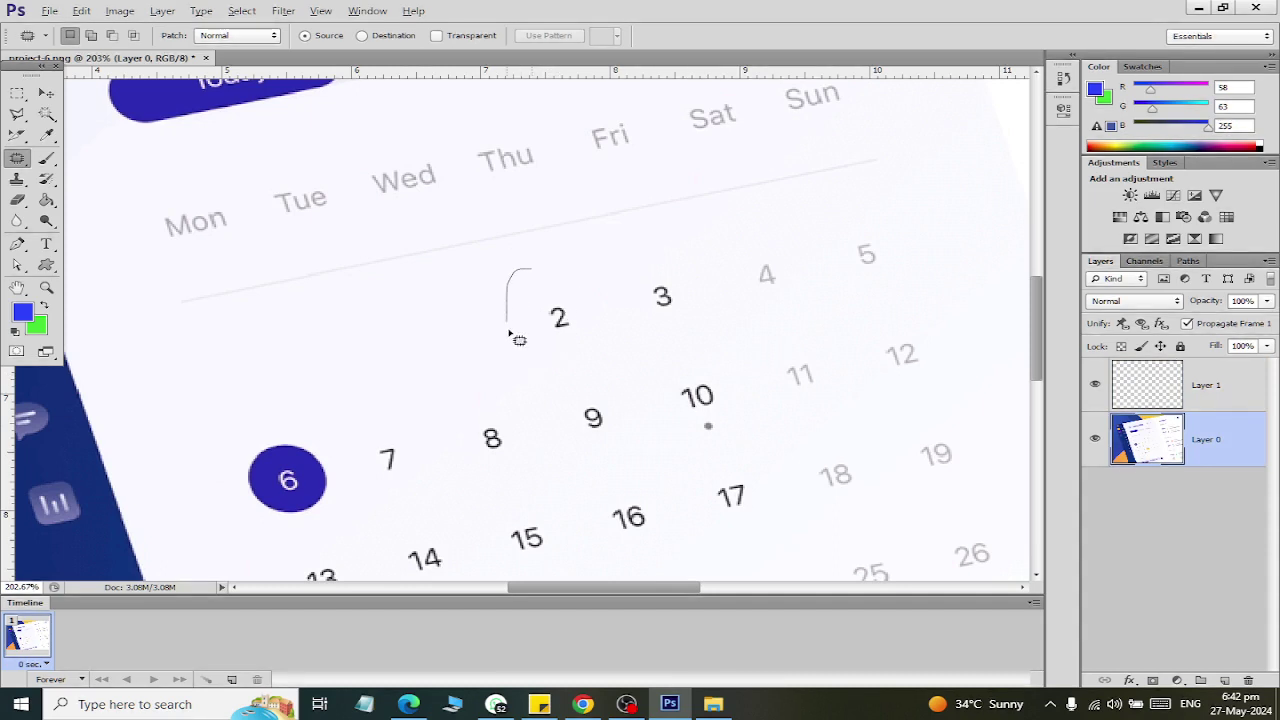
# Patch the digits 2 and 3 away with blank background.
pyautogui.moveTo(510, 335); pyautogui.dragTo(512, 285)
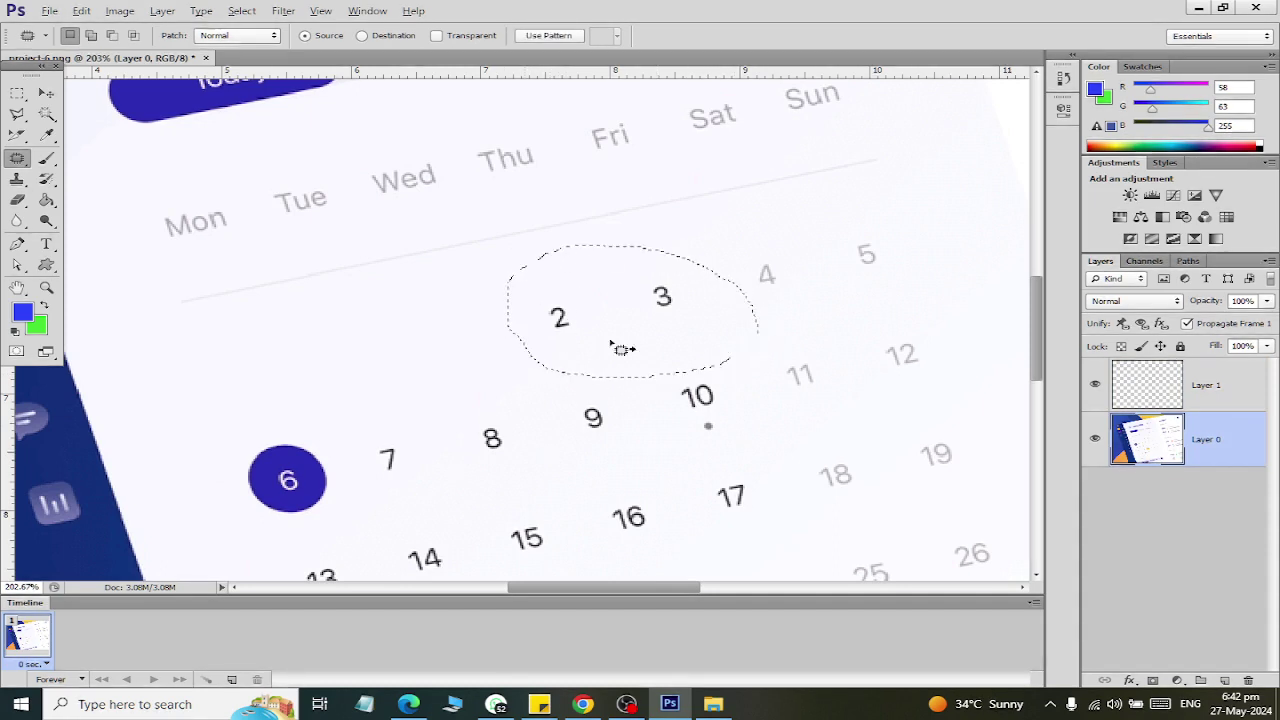
pyautogui.moveTo(620, 348); pyautogui.dragTo(389, 377)
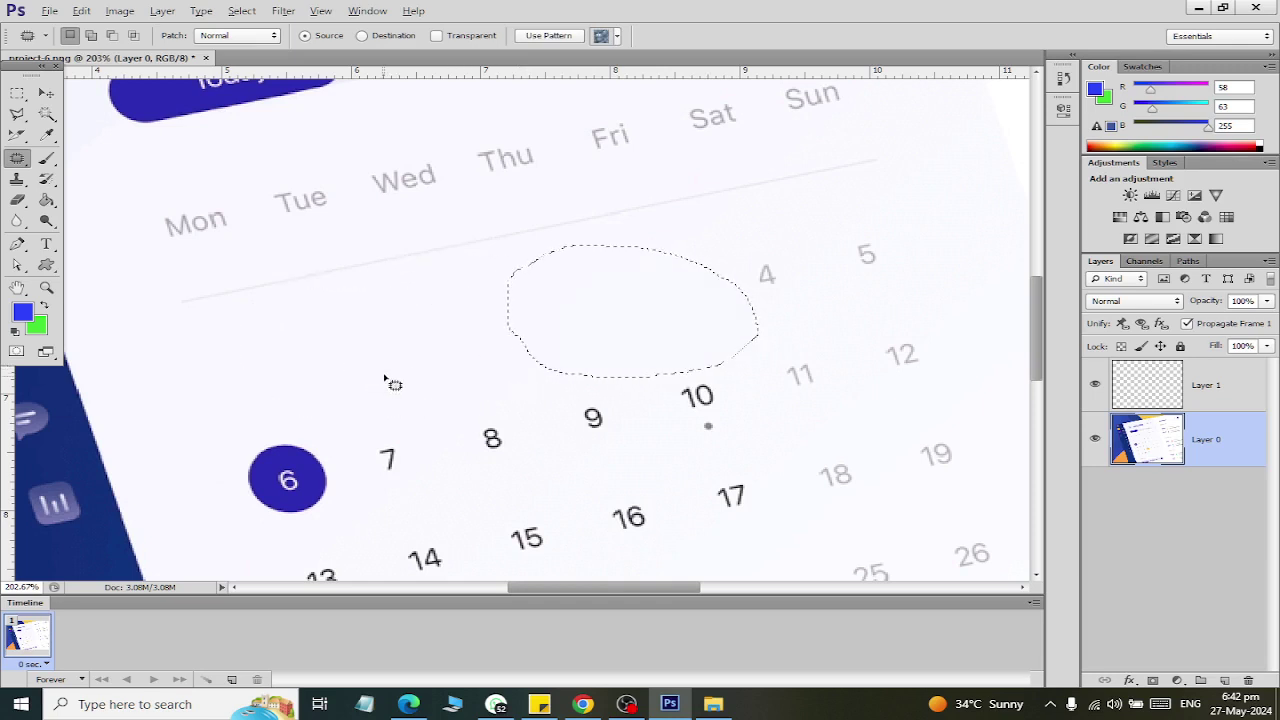
pyautogui.hotkey('ctrl', 'd')
pyautogui.scroll(-2, 985, 405)
pyautogui.scroll(-2, 985, 405)
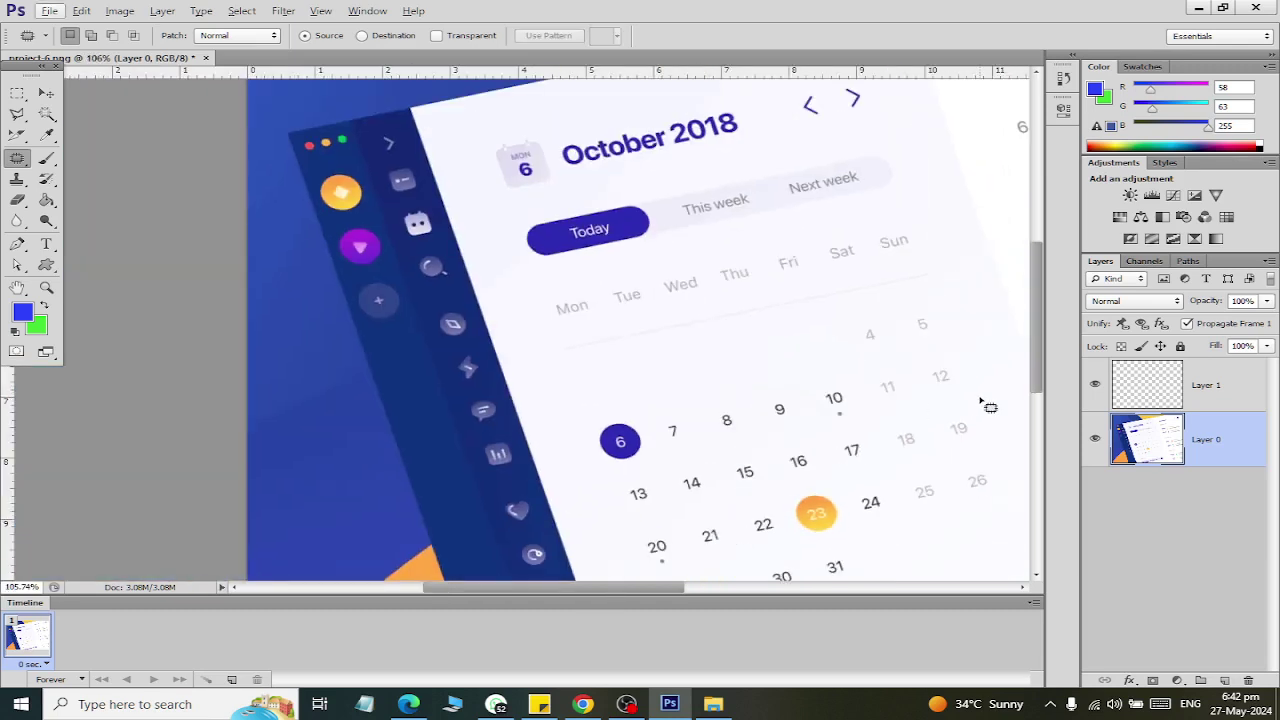
pyautogui.scroll(2, 790, 465)
# Patch away the blue circle around the 6 and close the calendar.
pyautogui.moveTo(467, 379)
pyautogui.mouseDown()
pyautogui.moveTo(558, 472)
pyautogui.moveTo(551, 394)
pyautogui.mouseUp()
pyautogui.moveTo(464, 378); pyautogui.dragTo(466, 380)
pyautogui.moveTo(515, 428)
pyautogui.mouseDown()
pyautogui.moveTo(553, 331)
pyautogui.moveTo(560, 354)
pyautogui.mouseUp()
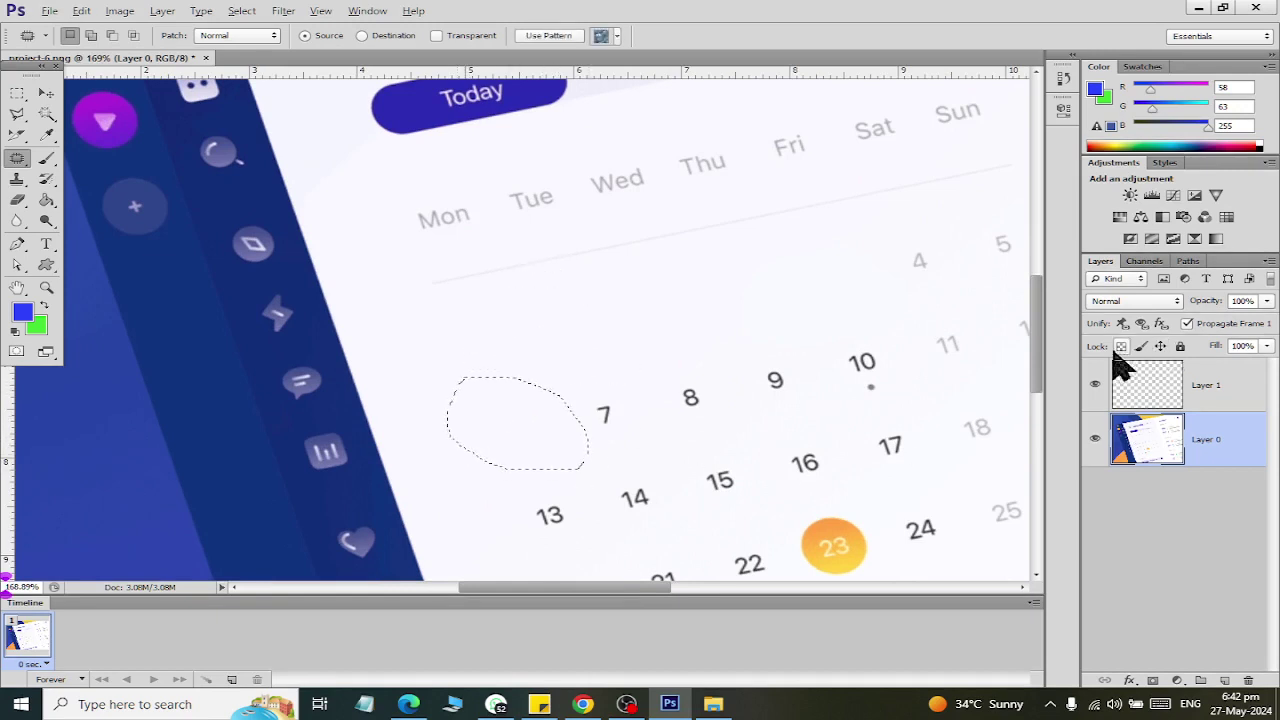
pyautogui.hotkey('ctrl', 'd')
pyautogui.scroll(-3, 563, 471)
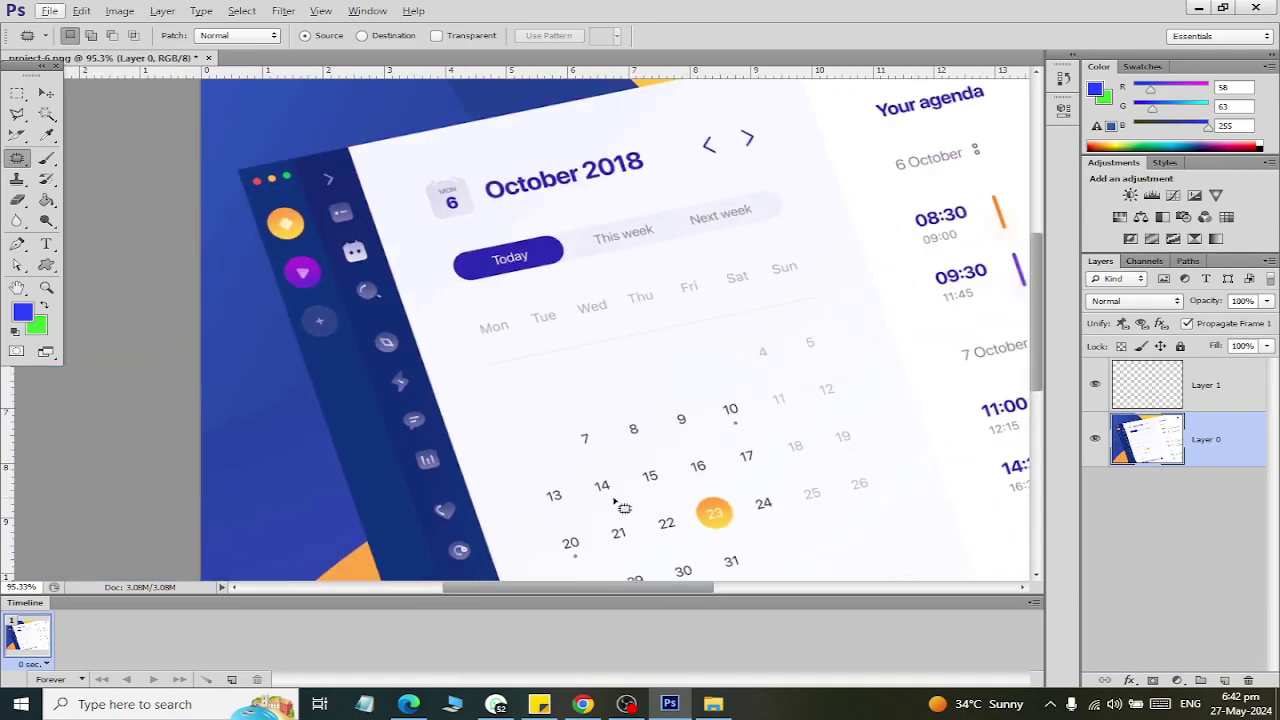
pyautogui.hotkey('ctrl', 'w')
# Discard the calendar changes and open pexels-matthew-hintz-9845005.jpg from the latest folder.
pyautogui.press('Return')
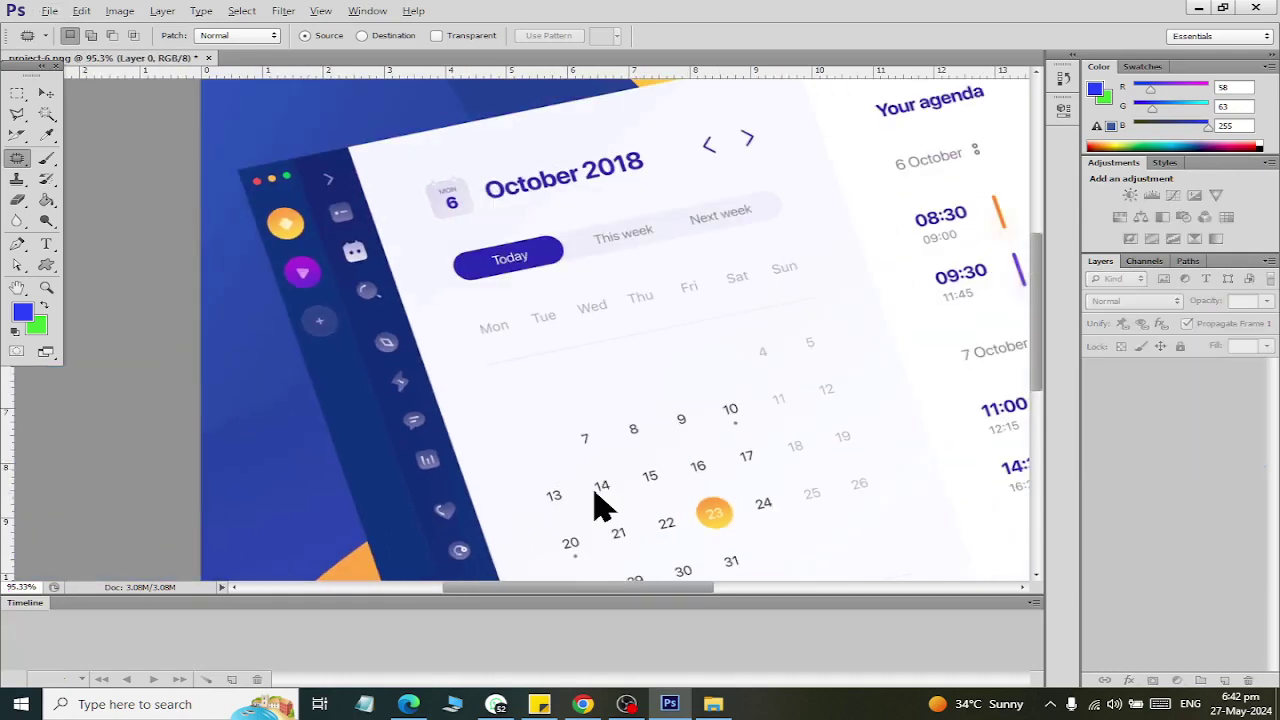
pyautogui.hotkey('ctrl', 'o')
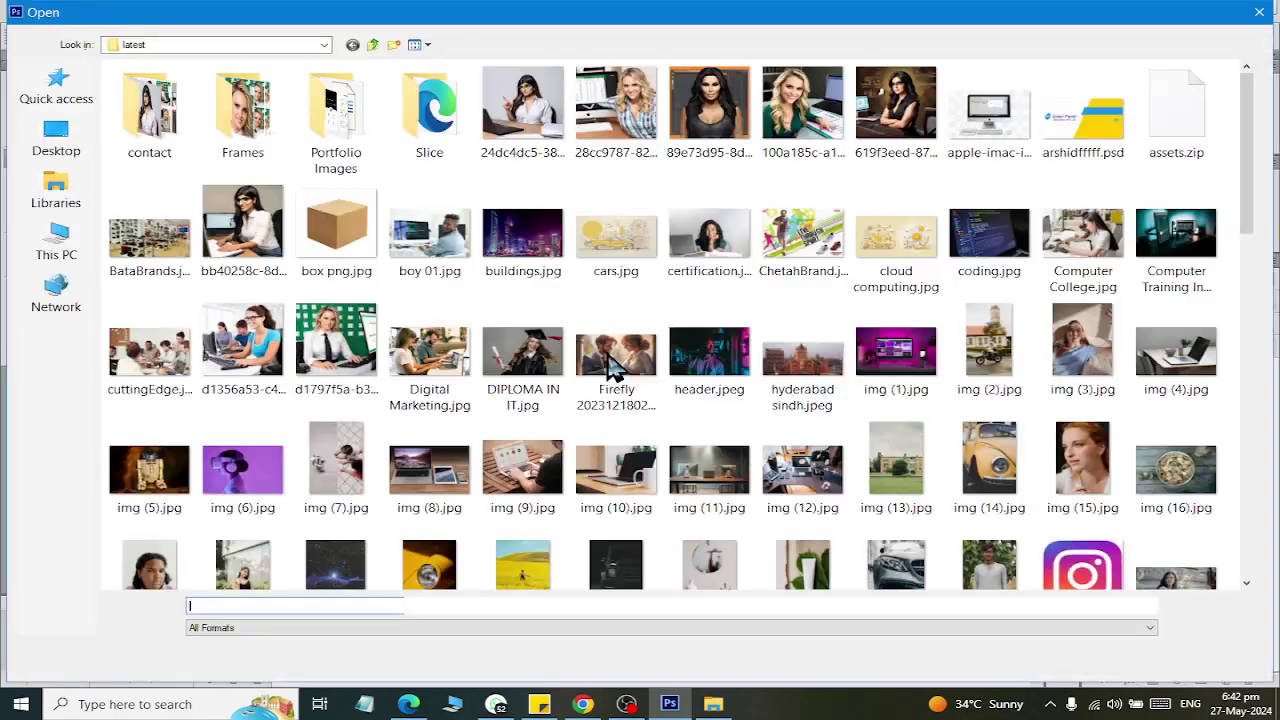
pyautogui.click(613, 366)
pyautogui.scroll(-5, 613, 366)
pyautogui.scroll(-5, 613, 366)
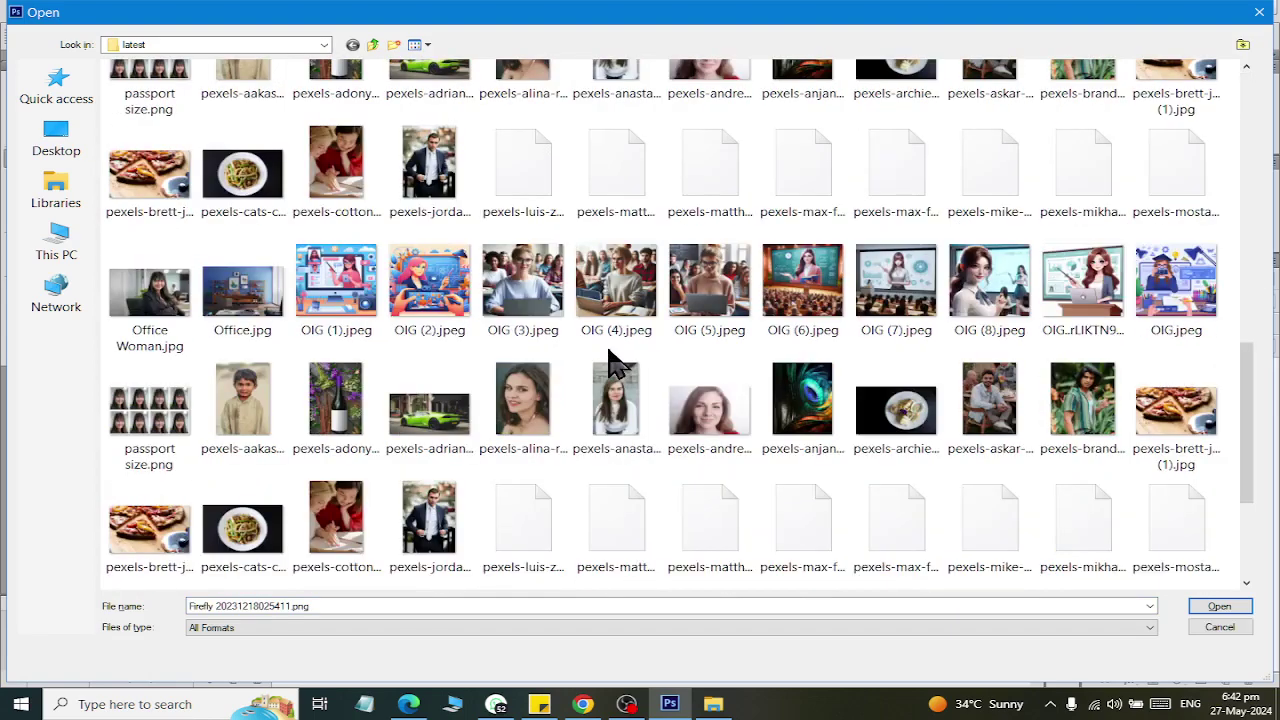
pyautogui.scroll(-3, 613, 366)
pyautogui.scroll(3, 613, 366)
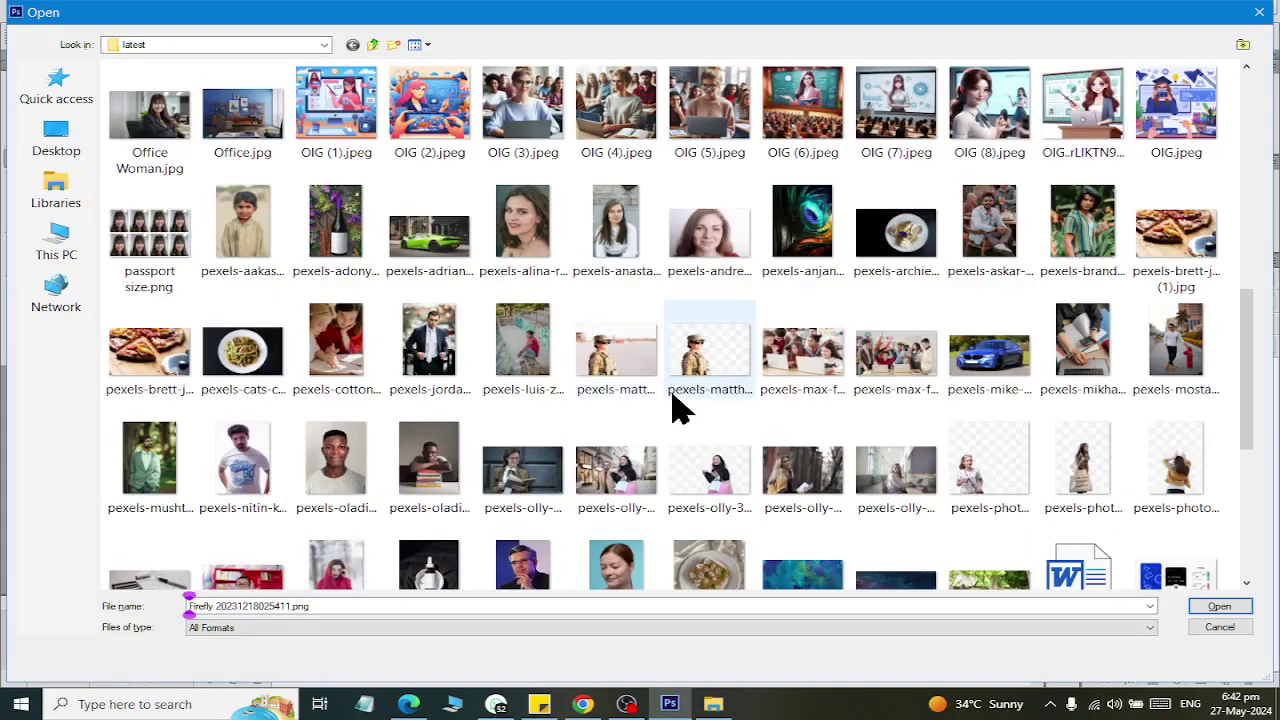
pyautogui.doubleClick(622, 378)
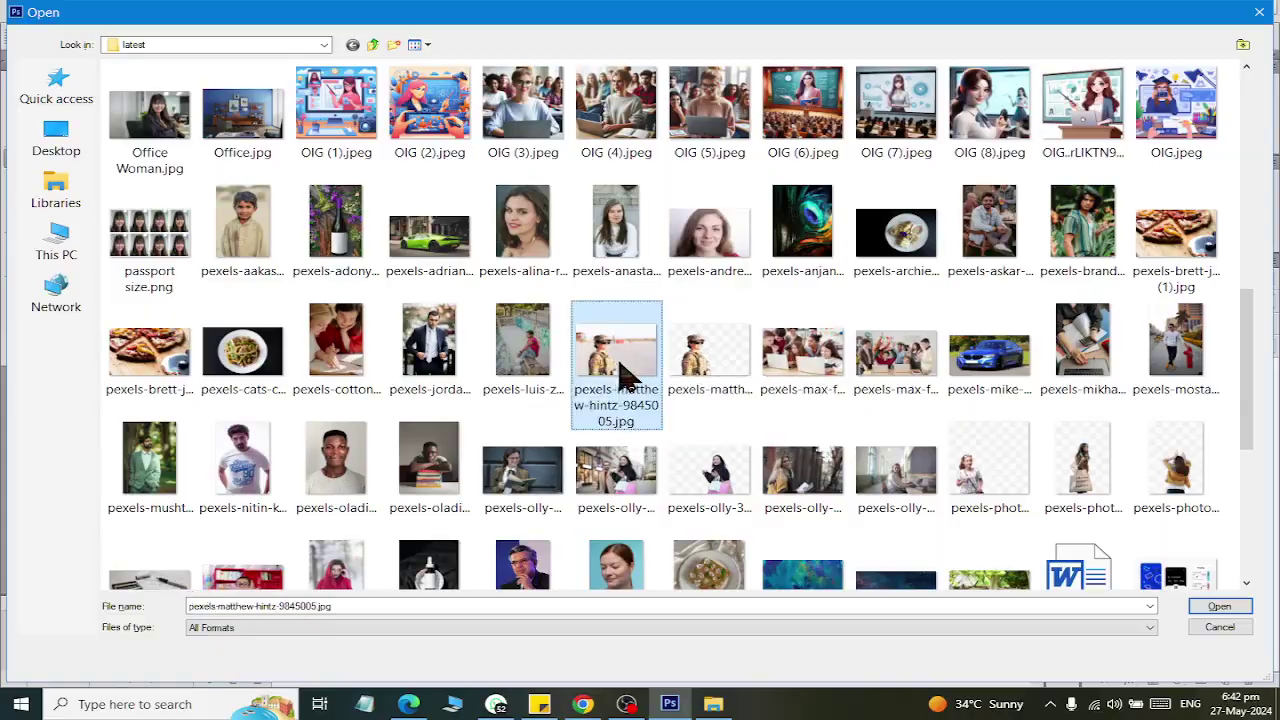
# Convert the soldier photo's locked Background into Layer 0.
pyautogui.scroll(3, 500, 286)
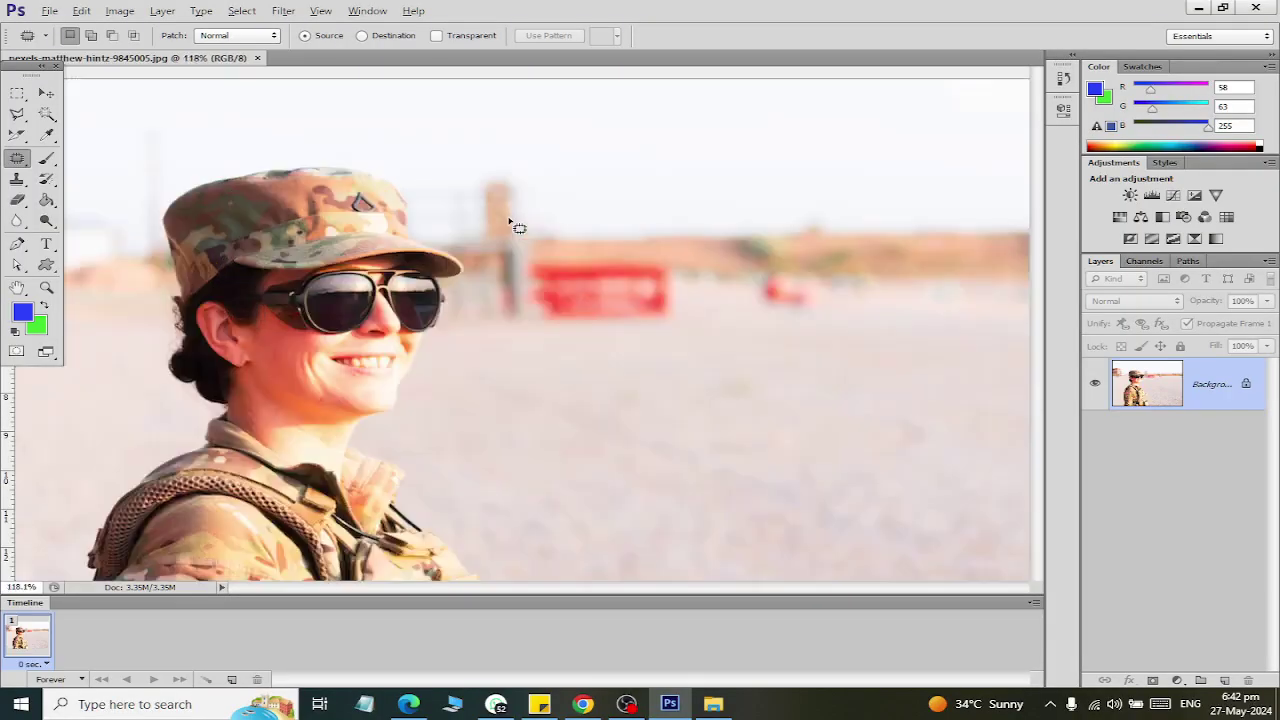
pyautogui.press('alt')
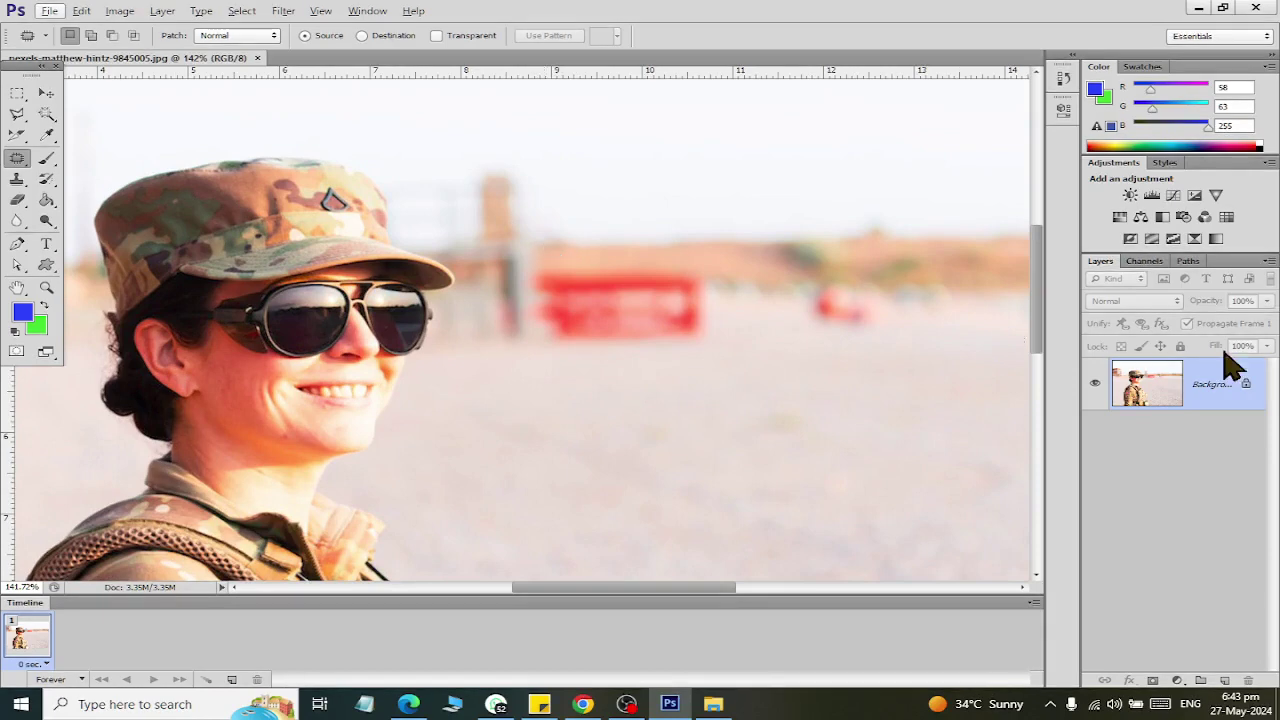
pyautogui.doubleClick(1247, 386)
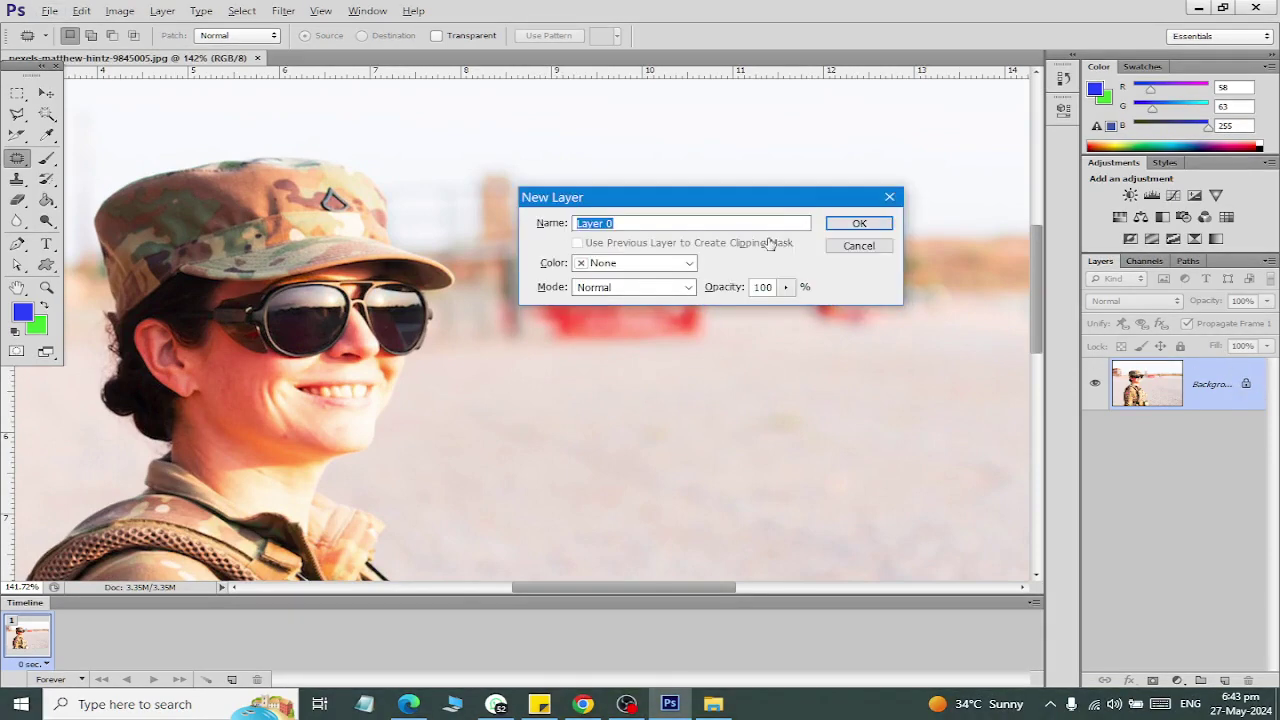
pyautogui.click(857, 246)
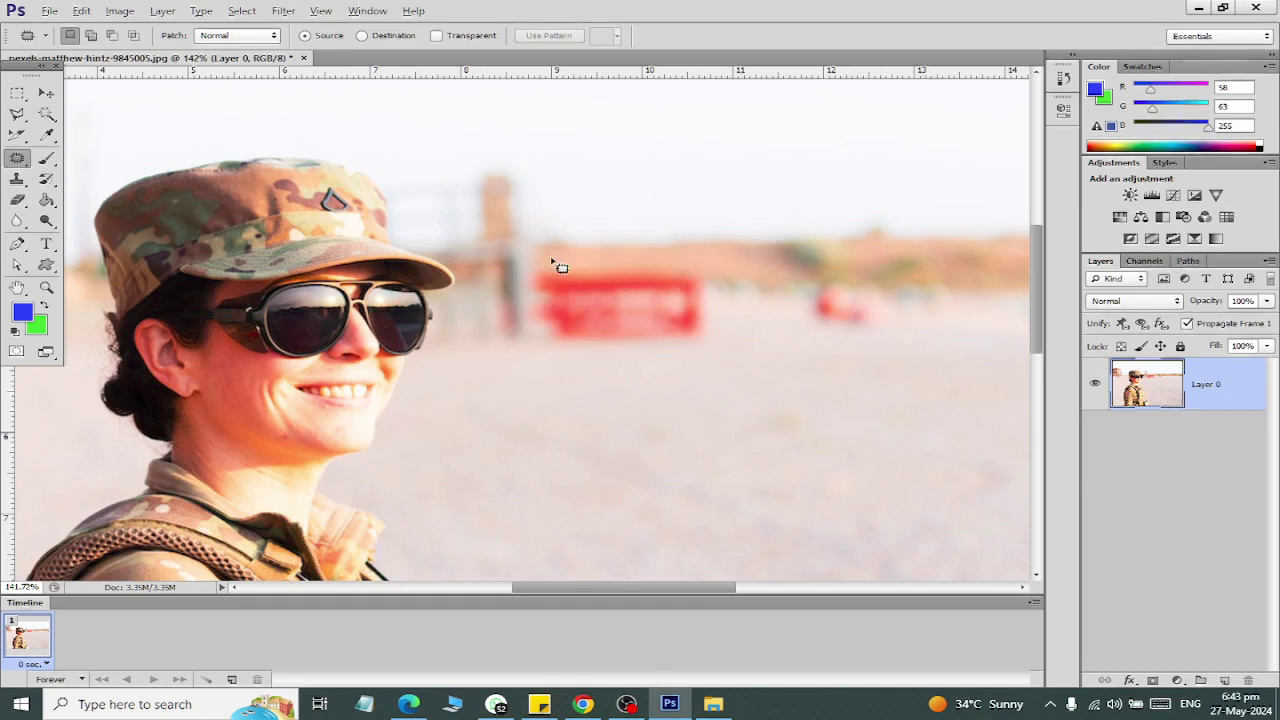
# Patch the red sign with ground texture, then undo back to restore it.
pyautogui.moveTo(532, 257)
pyautogui.mouseDown()
pyautogui.moveTo(536, 308)
pyautogui.moveTo(625, 352)
pyautogui.moveTo(737, 329)
pyautogui.moveTo(719, 274)
pyautogui.mouseUp()
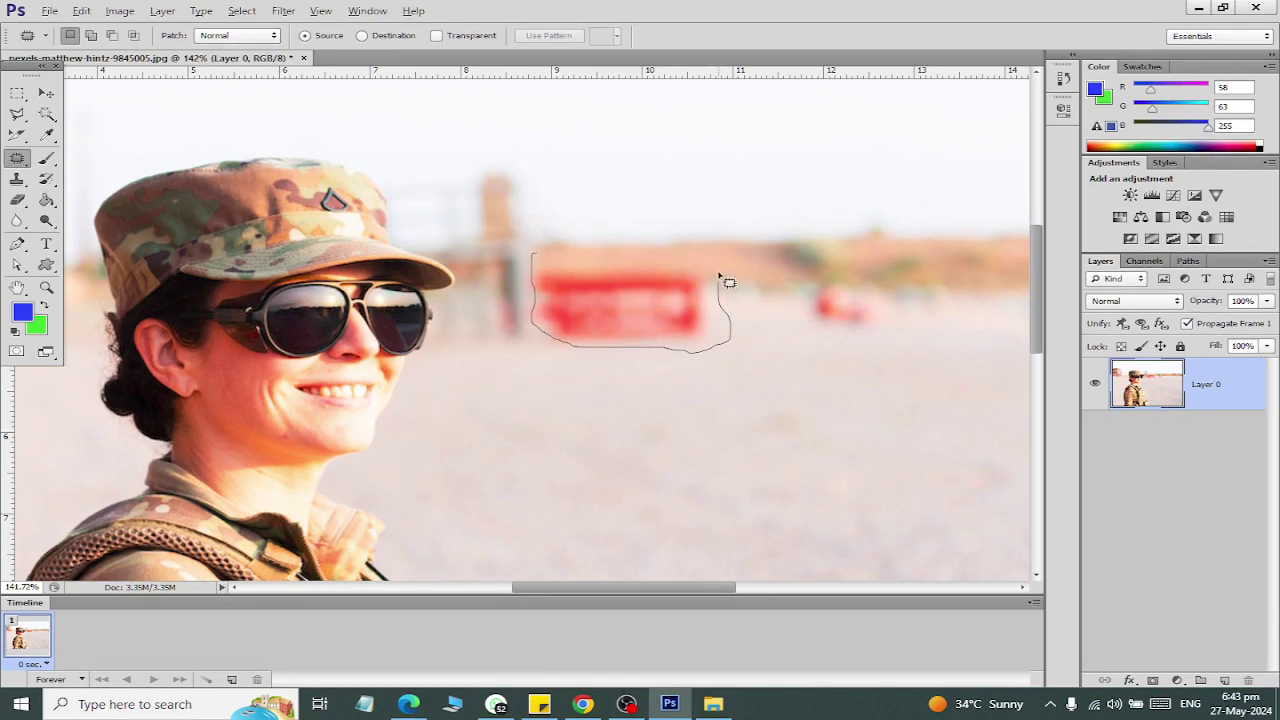
pyautogui.moveTo(624, 257); pyautogui.dragTo(533, 255)
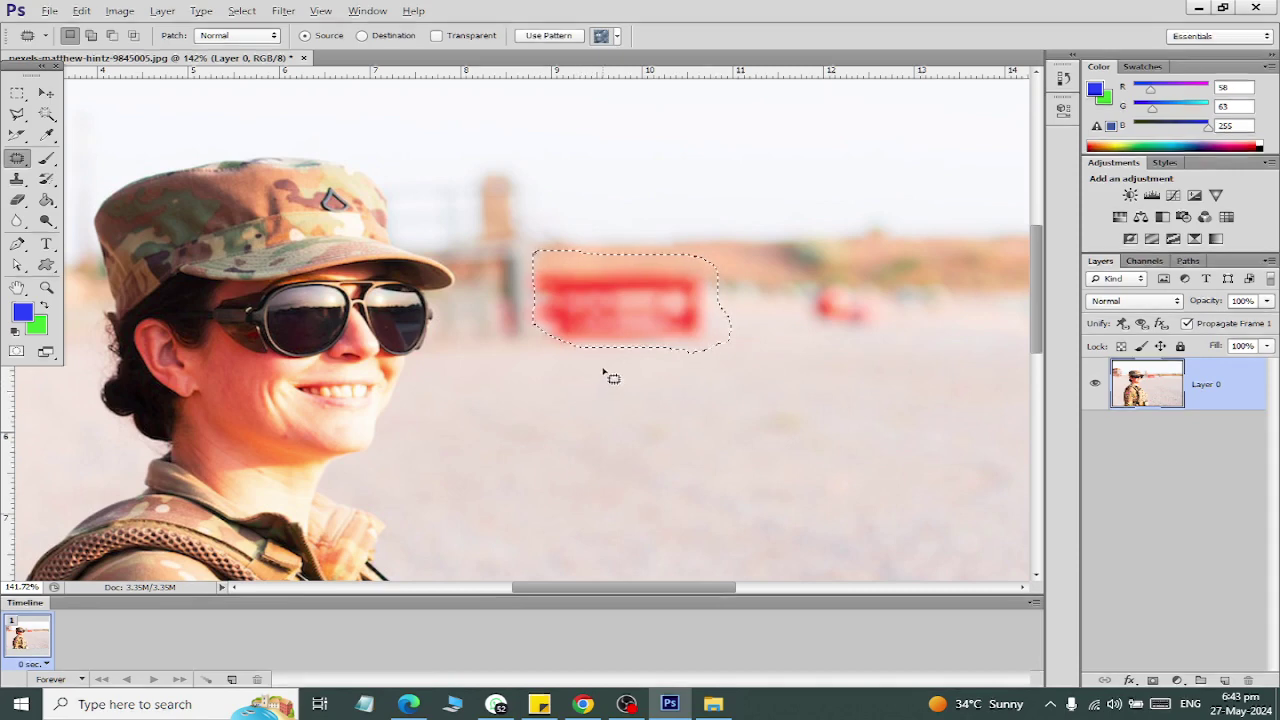
pyautogui.moveTo(643, 334); pyautogui.dragTo(631, 460)
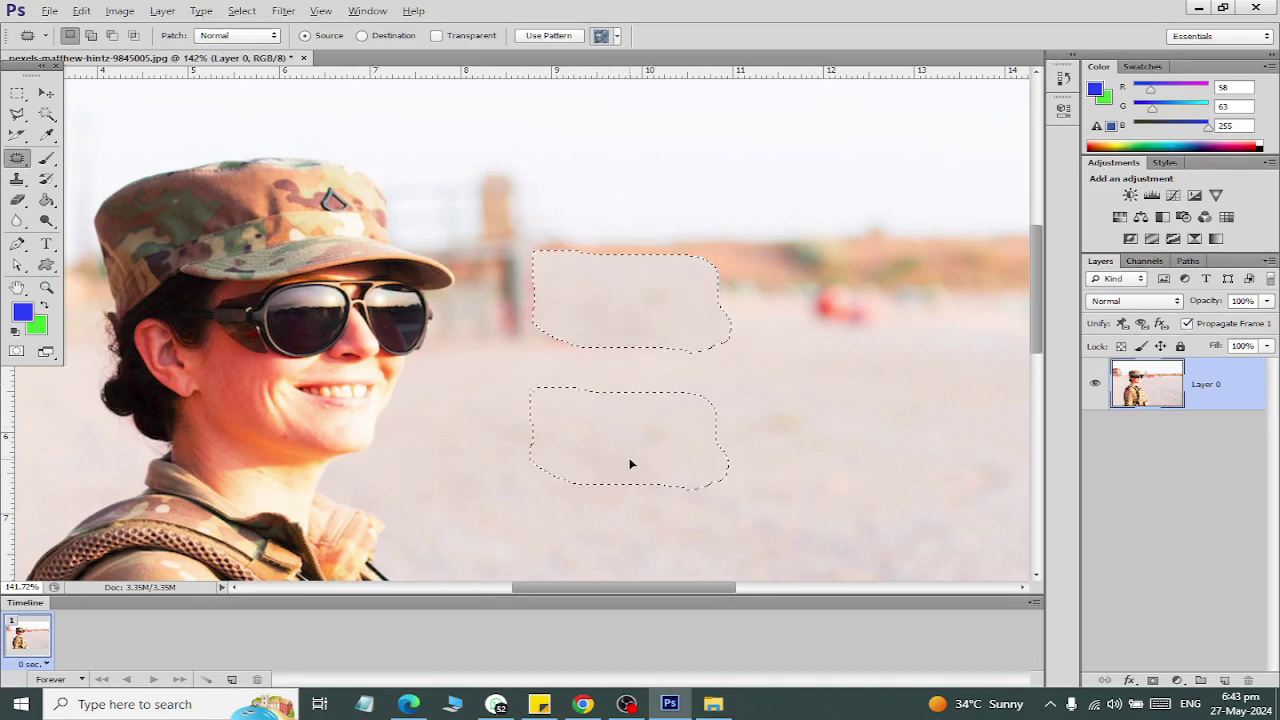
pyautogui.hotkey('ctrl', 'd')
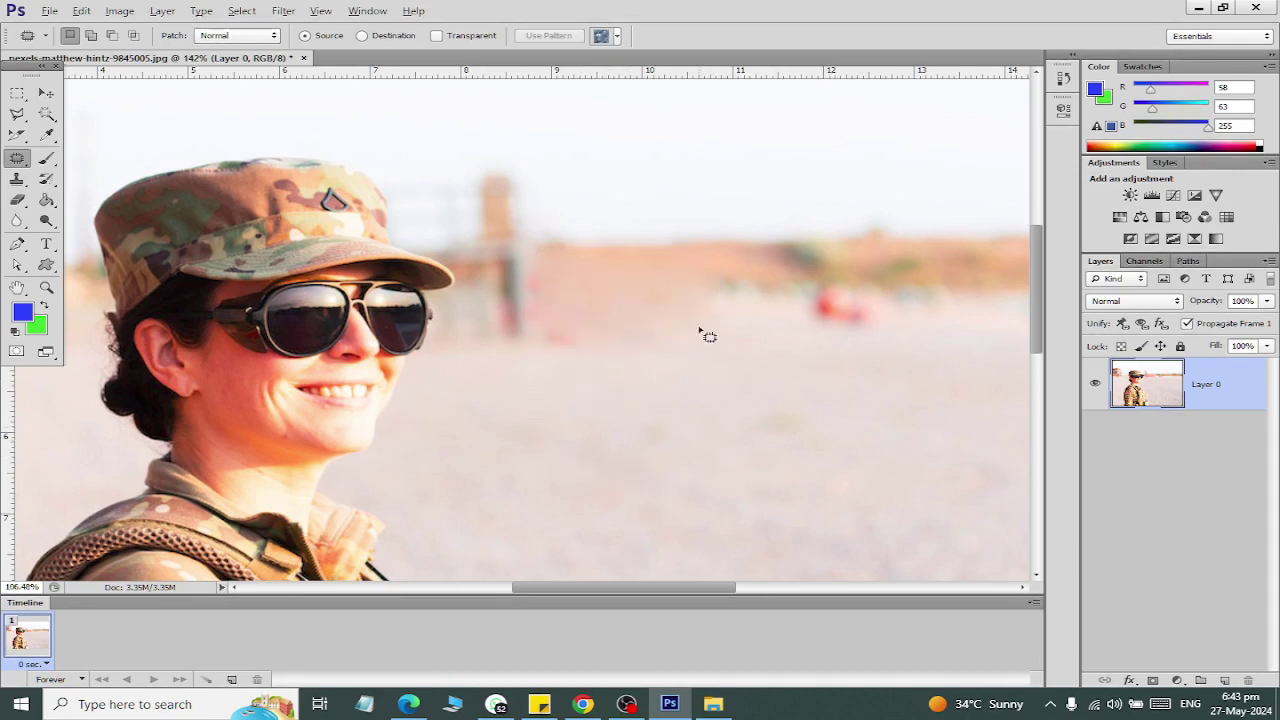
pyautogui.scroll(-3, 706, 334)
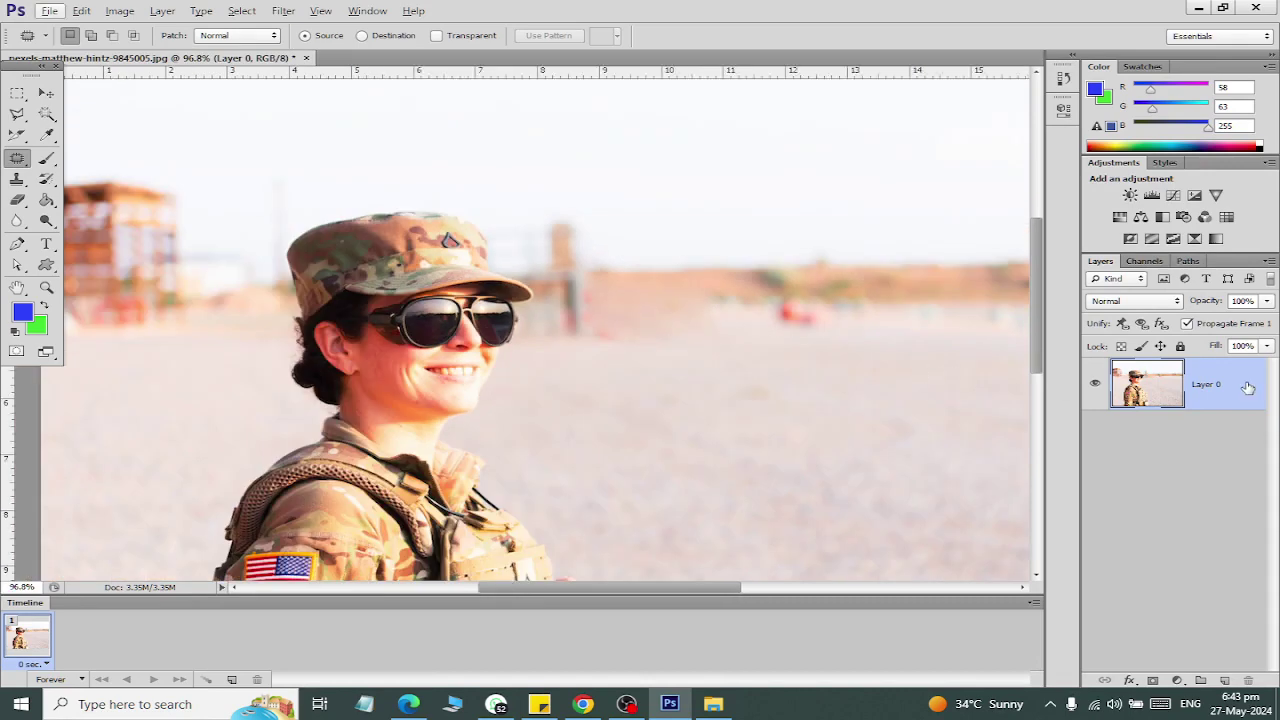
pyautogui.hotkey('ctrl', 'alt', 'z')
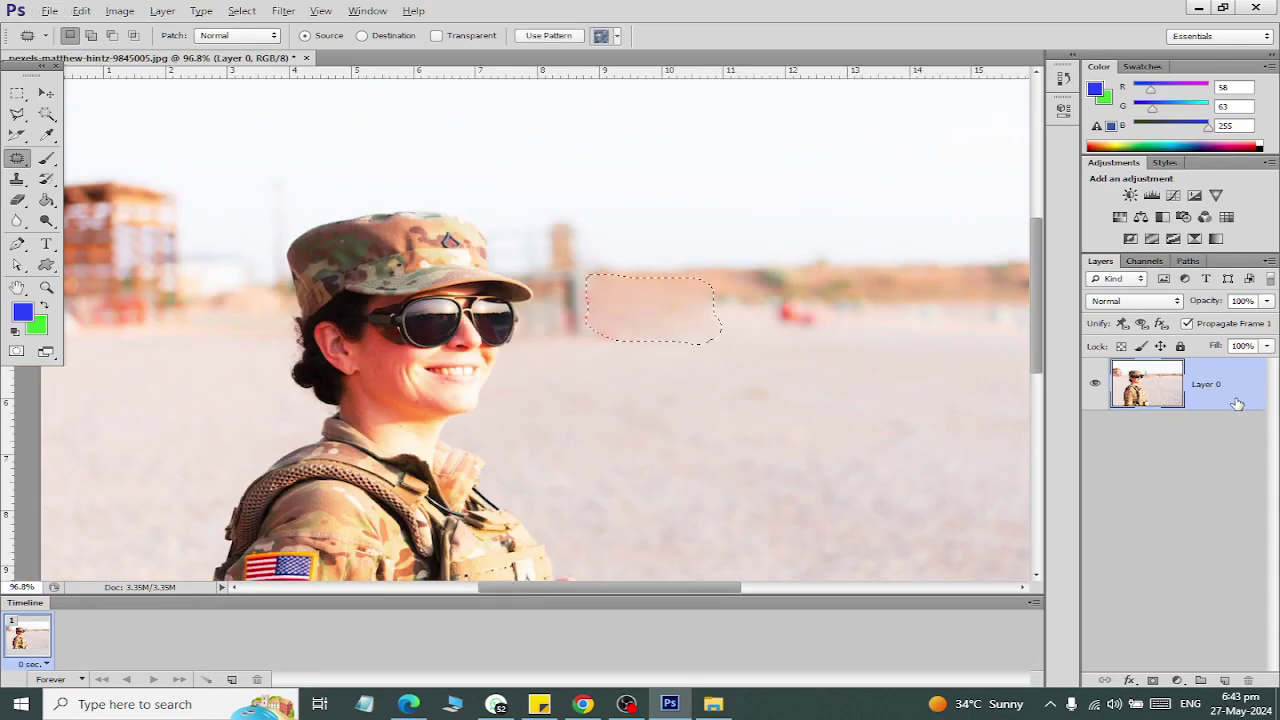
pyautogui.hotkey('ctrl', 'alt', 'z')
pyautogui.scroll(-2, 550, 360)
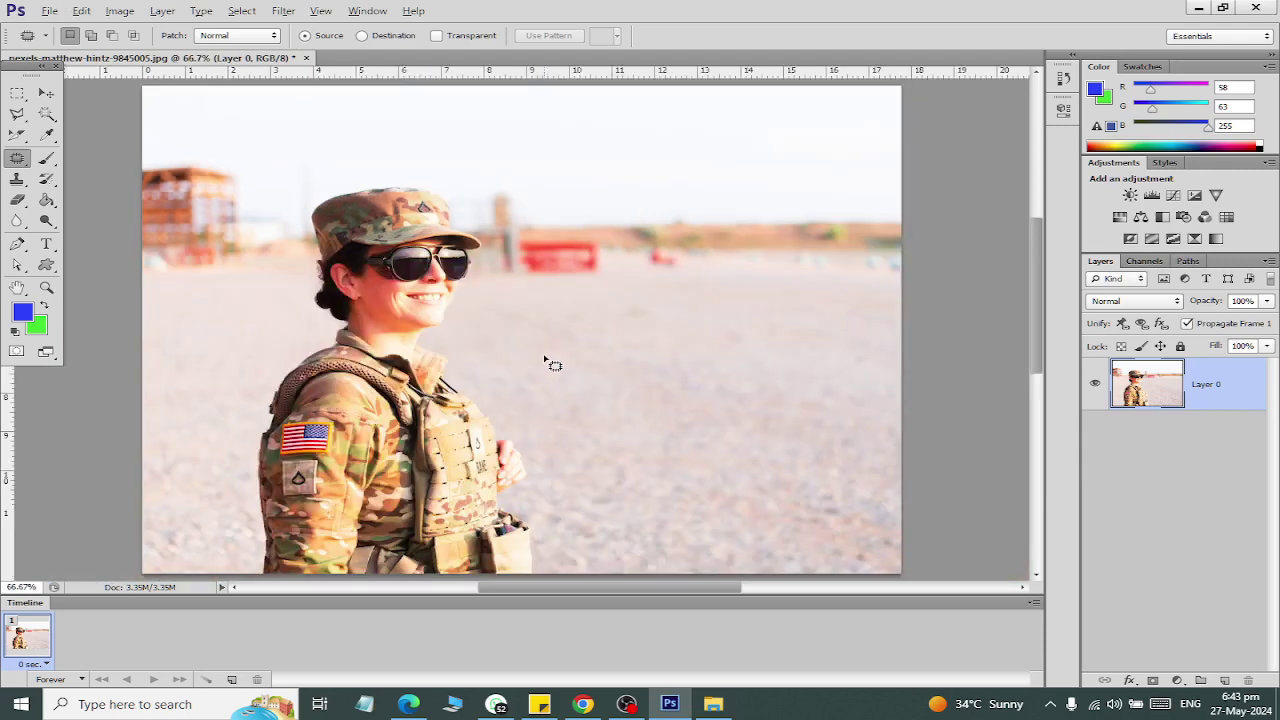
# Patch the flag's blue star field and leftover blue area with nearby camouflage in two passes.
pyautogui.scroll(3, 287, 458)
pyautogui.scroll(1, 287, 458)
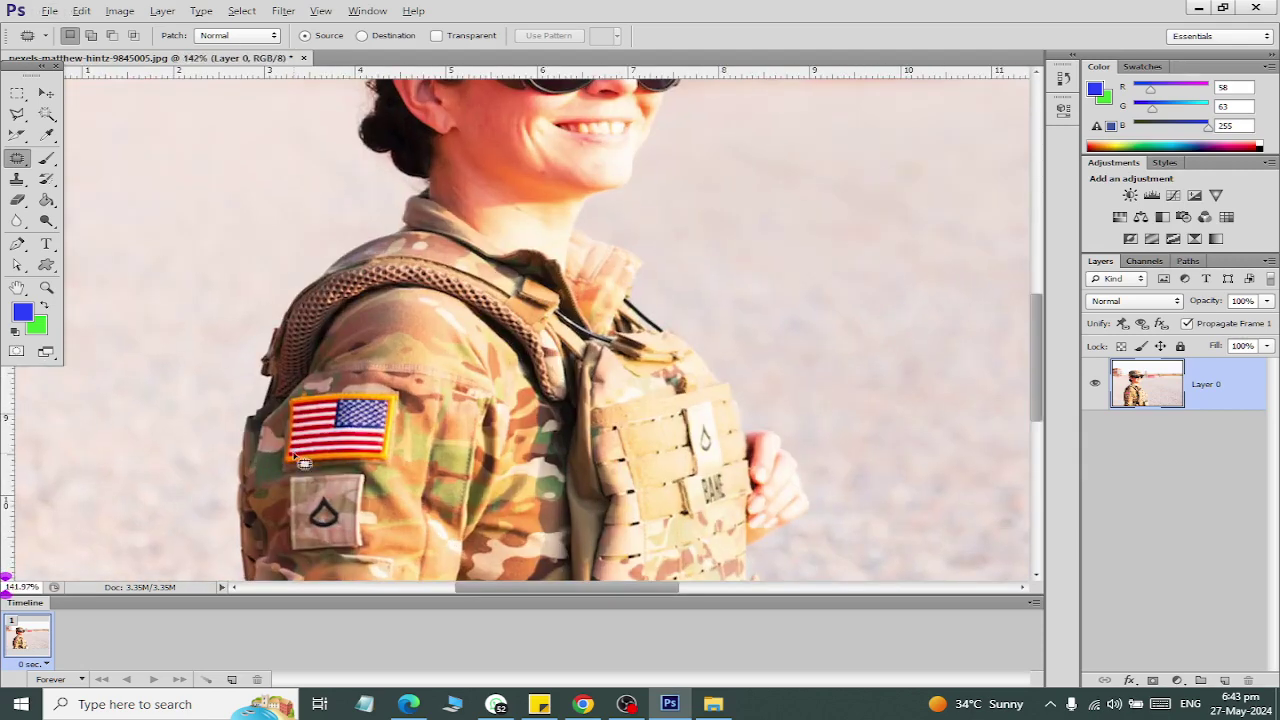
pyautogui.scroll(2, 325, 440)
pyautogui.scroll(2, 330, 430)
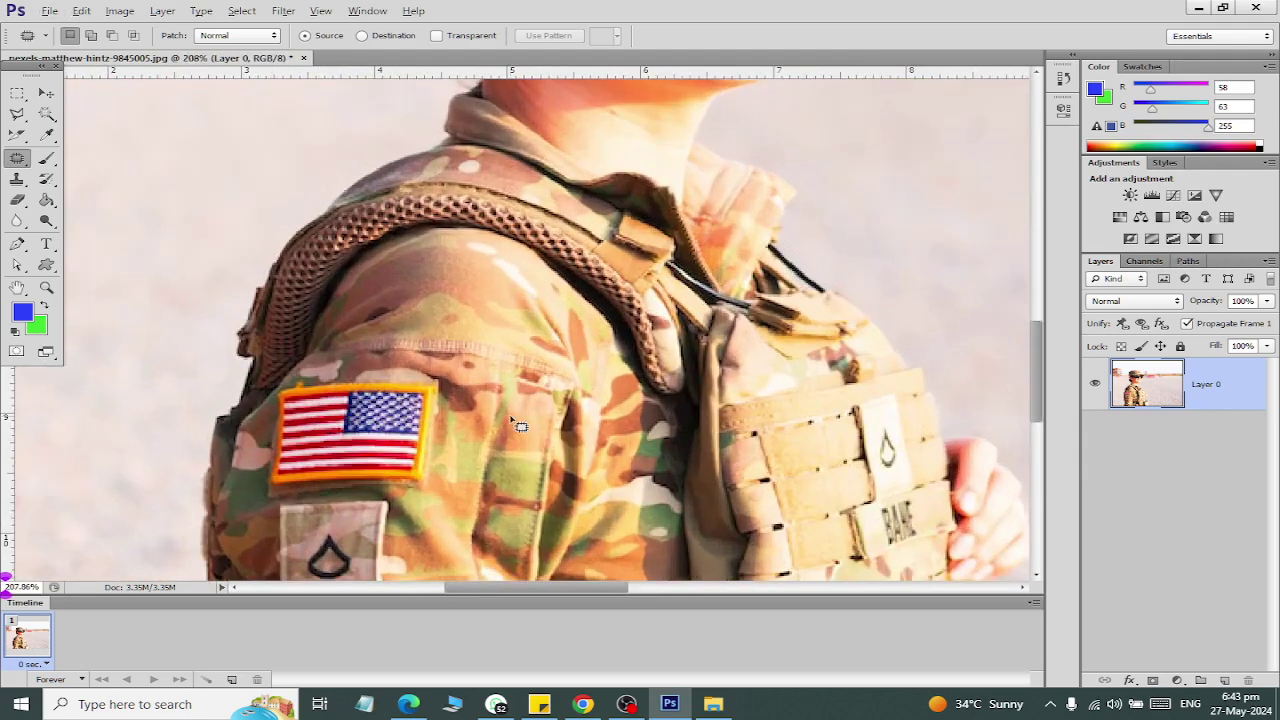
pyautogui.scroll(2, 365, 395)
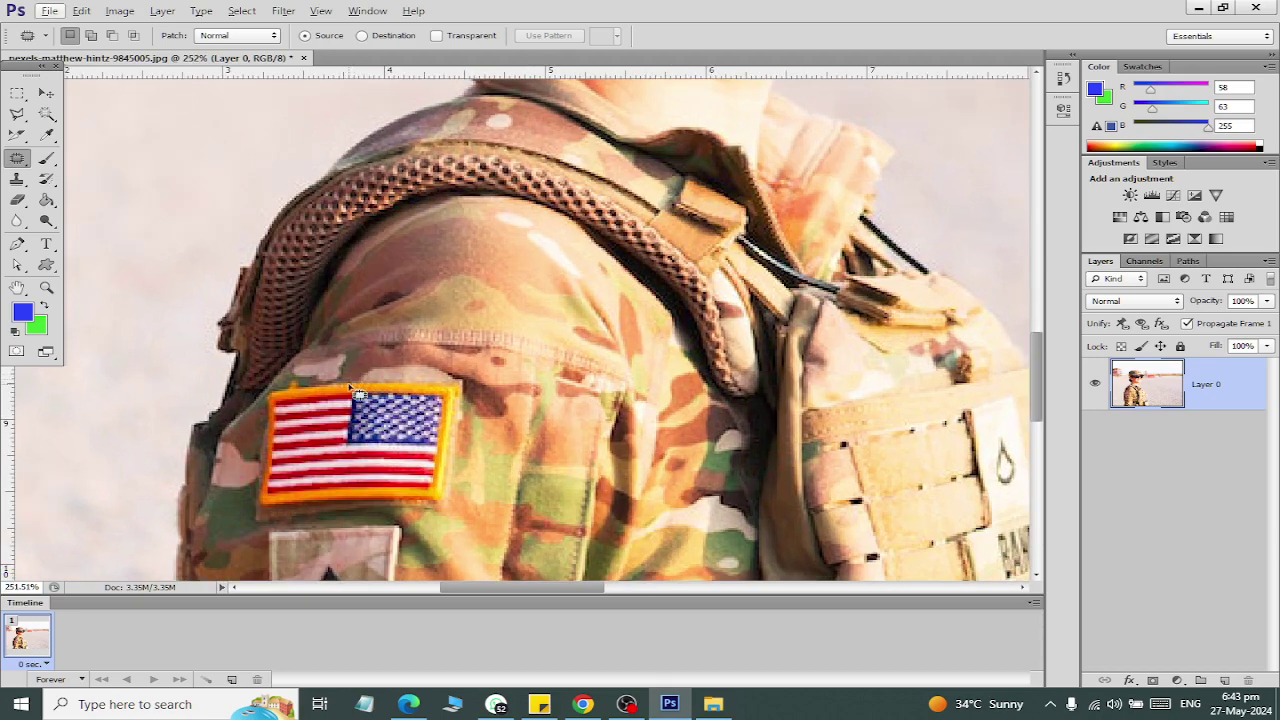
pyautogui.scroll(2, 366, 388)
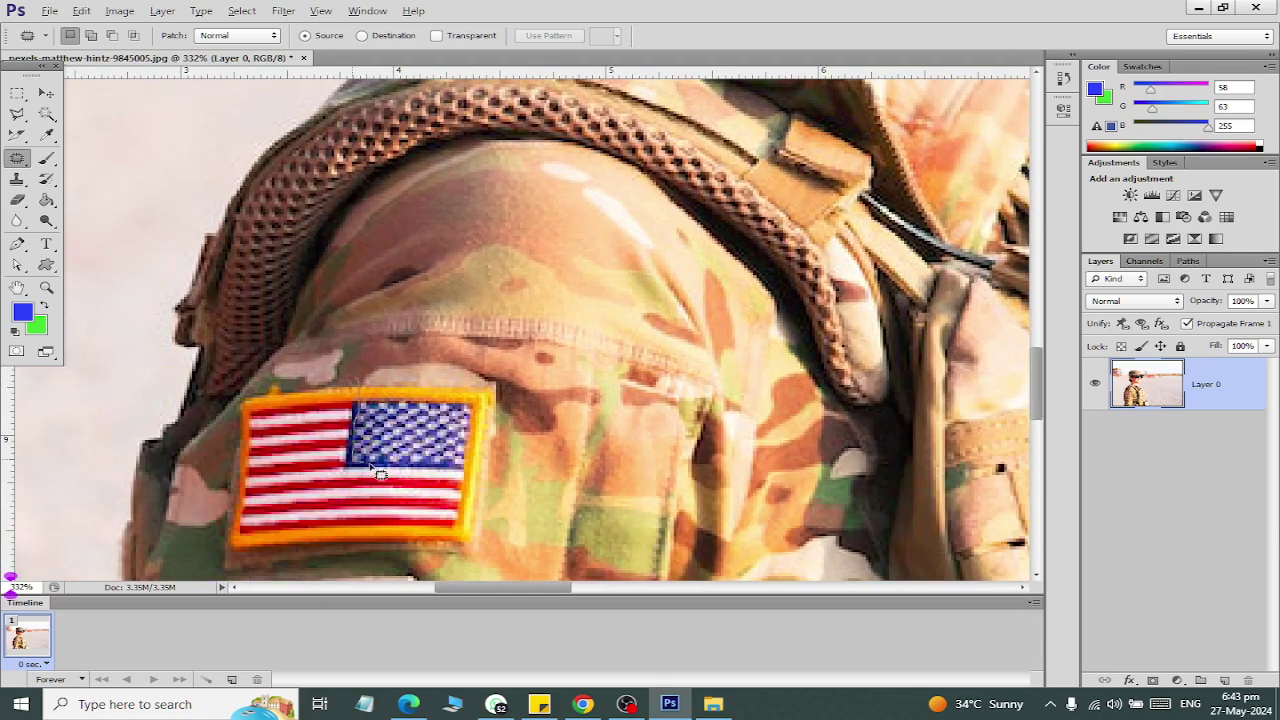
pyautogui.moveTo(478, 472)
pyautogui.mouseDown()
pyautogui.moveTo(500, 371)
pyautogui.moveTo(391, 383)
pyautogui.moveTo(470, 468)
pyautogui.mouseUp()
pyautogui.moveTo(407, 406); pyautogui.dragTo(562, 418)
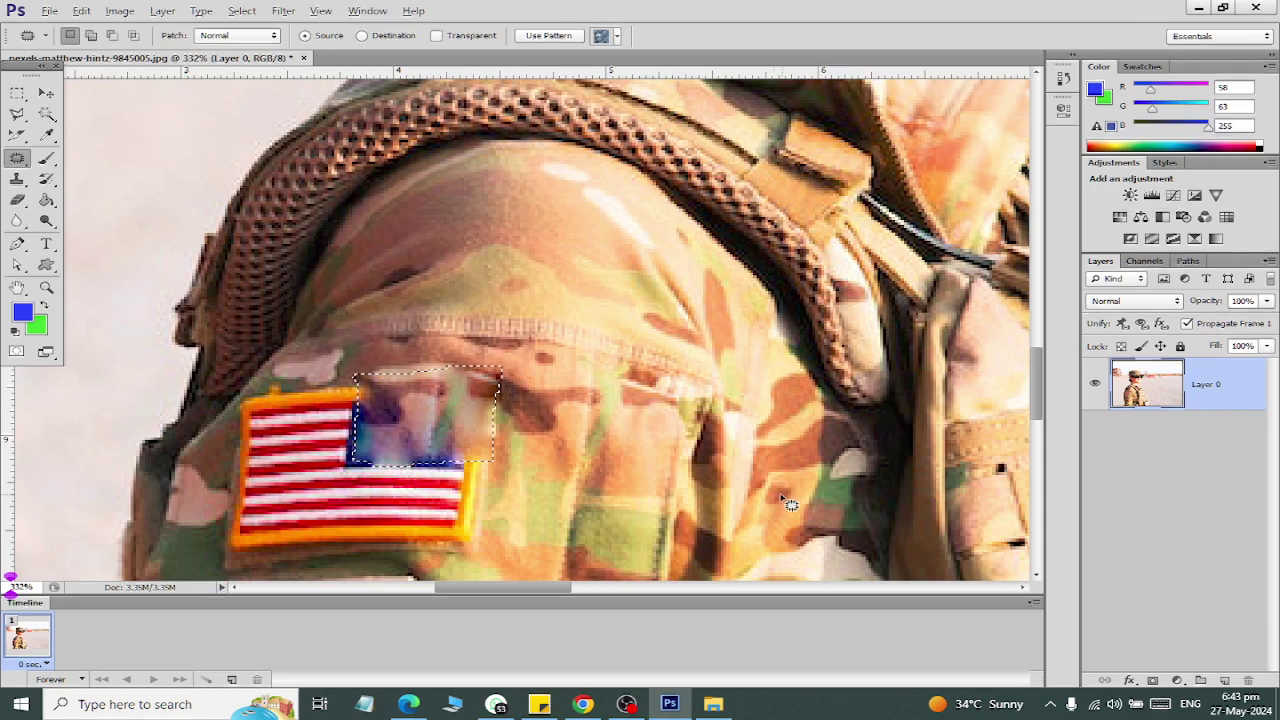
pyautogui.hotkey('ctrl', 'd')
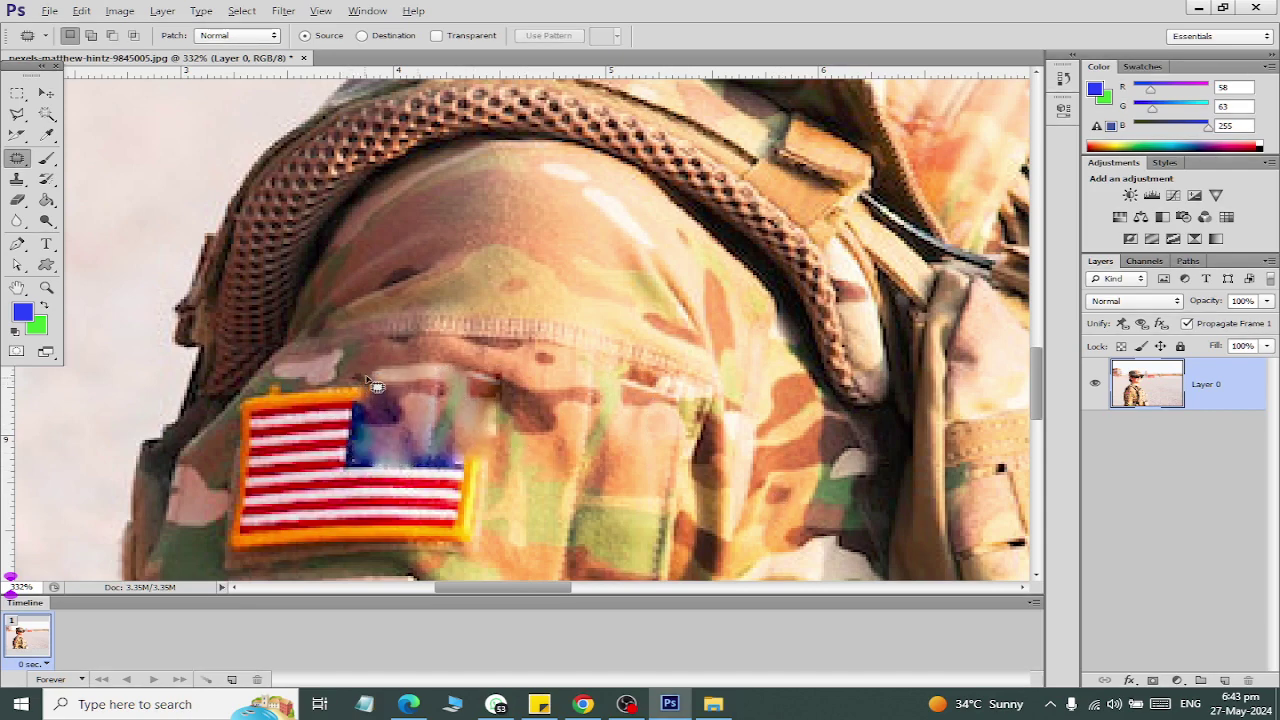
pyautogui.moveTo(398, 440)
pyautogui.mouseDown()
pyautogui.moveTo(479, 461)
pyautogui.moveTo(343, 486)
pyautogui.moveTo(357, 382)
pyautogui.moveTo(502, 448)
pyautogui.moveTo(580, 460)
pyautogui.mouseUp()
pyautogui.hotkey('ctrl', 'd')
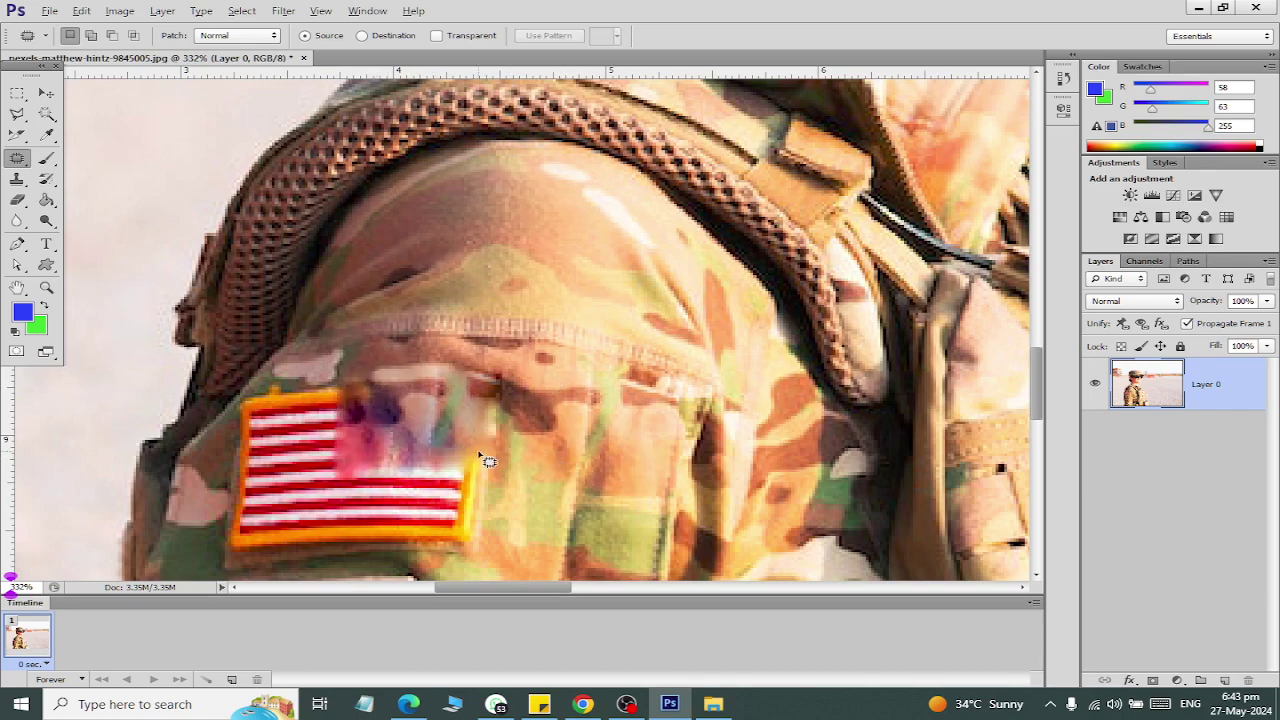
pyautogui.scroll(-3, 480, 470)
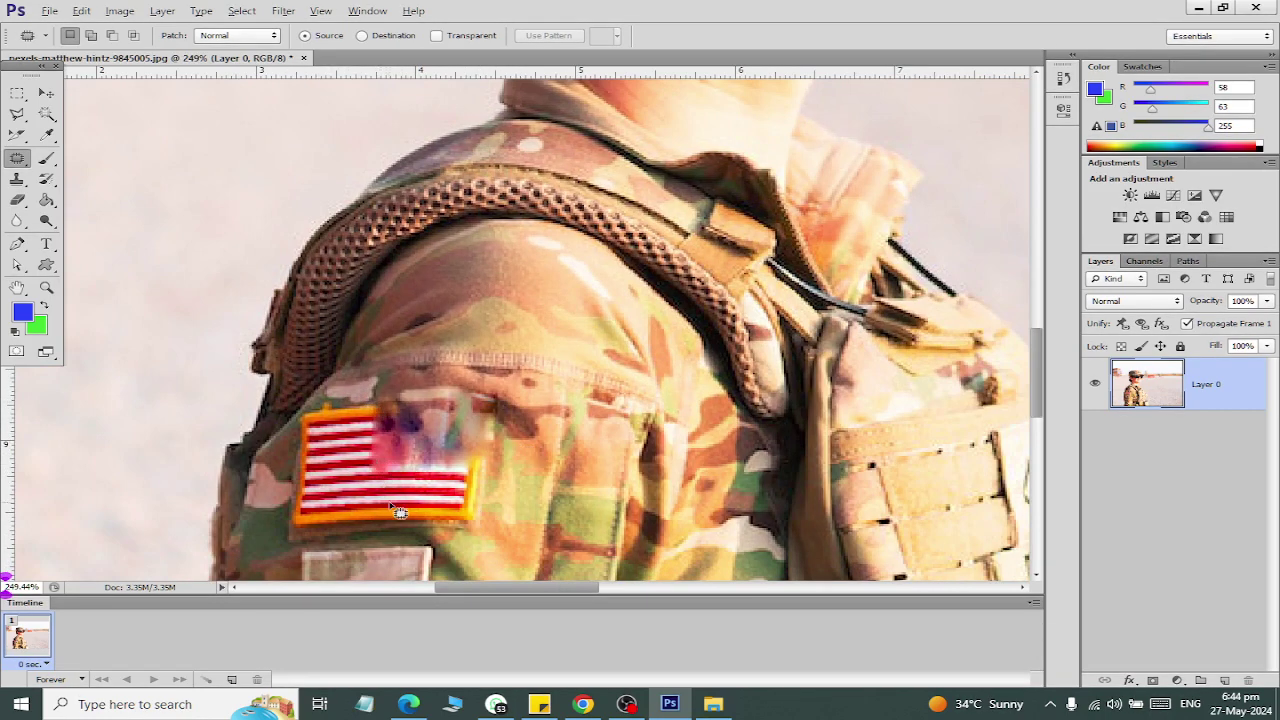
# Patch the flag's right edge and the area beside it with nearby camouflage.
pyautogui.scroll(1, 480, 490)
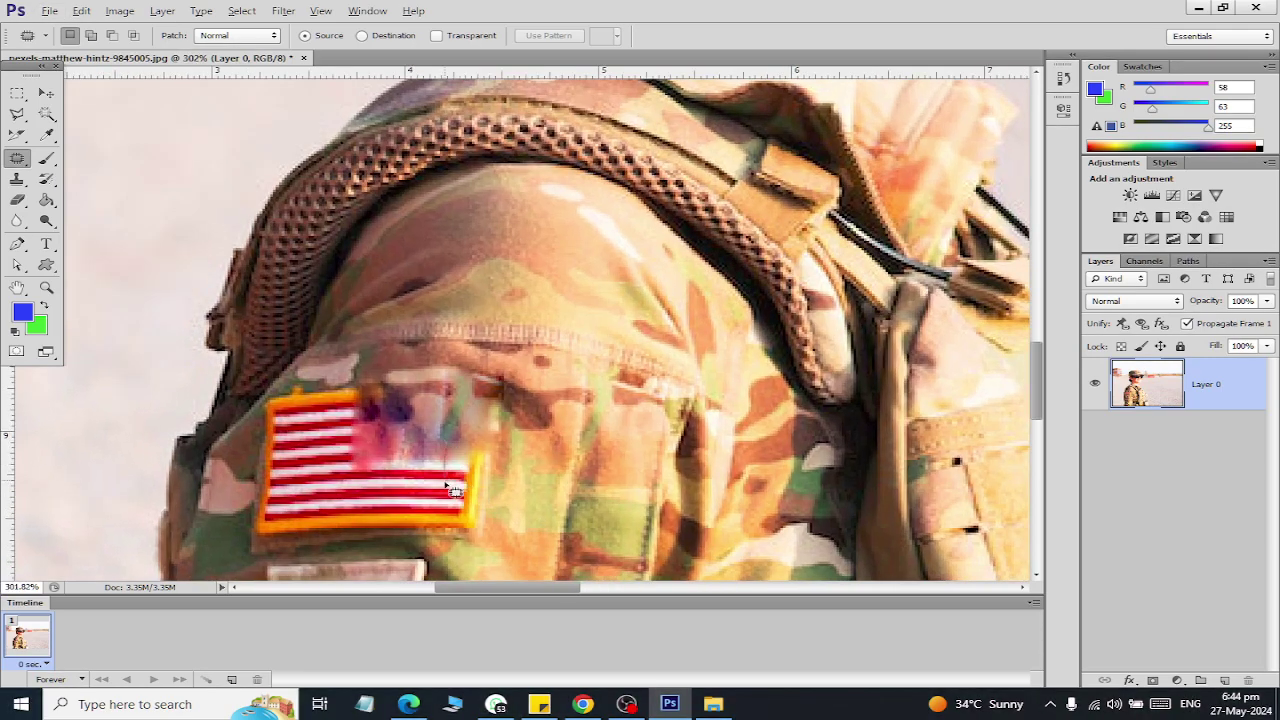
pyautogui.moveTo(477, 510)
pyautogui.mouseDown()
pyautogui.moveTo(509, 466)
pyautogui.moveTo(471, 451)
pyautogui.moveTo(457, 466)
pyautogui.moveTo(493, 478)
pyautogui.moveTo(543, 468)
pyautogui.mouseUp()
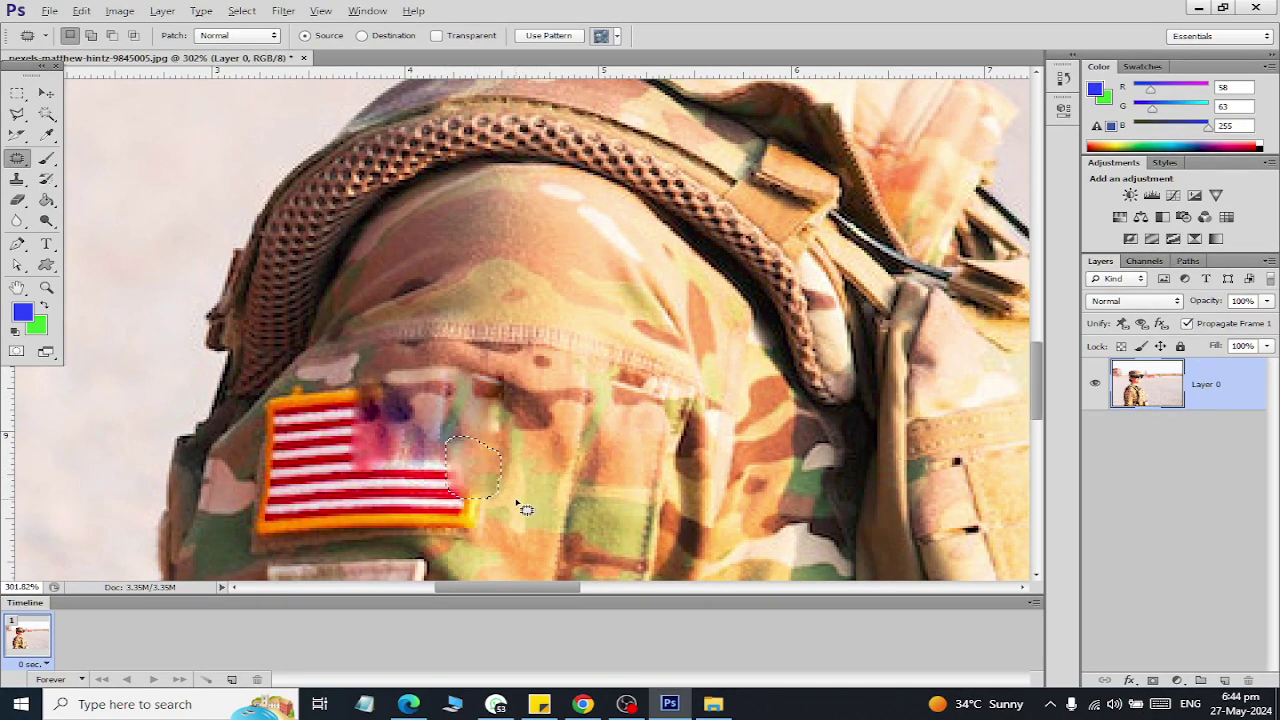
pyautogui.hotkey('ctrl', 'd')
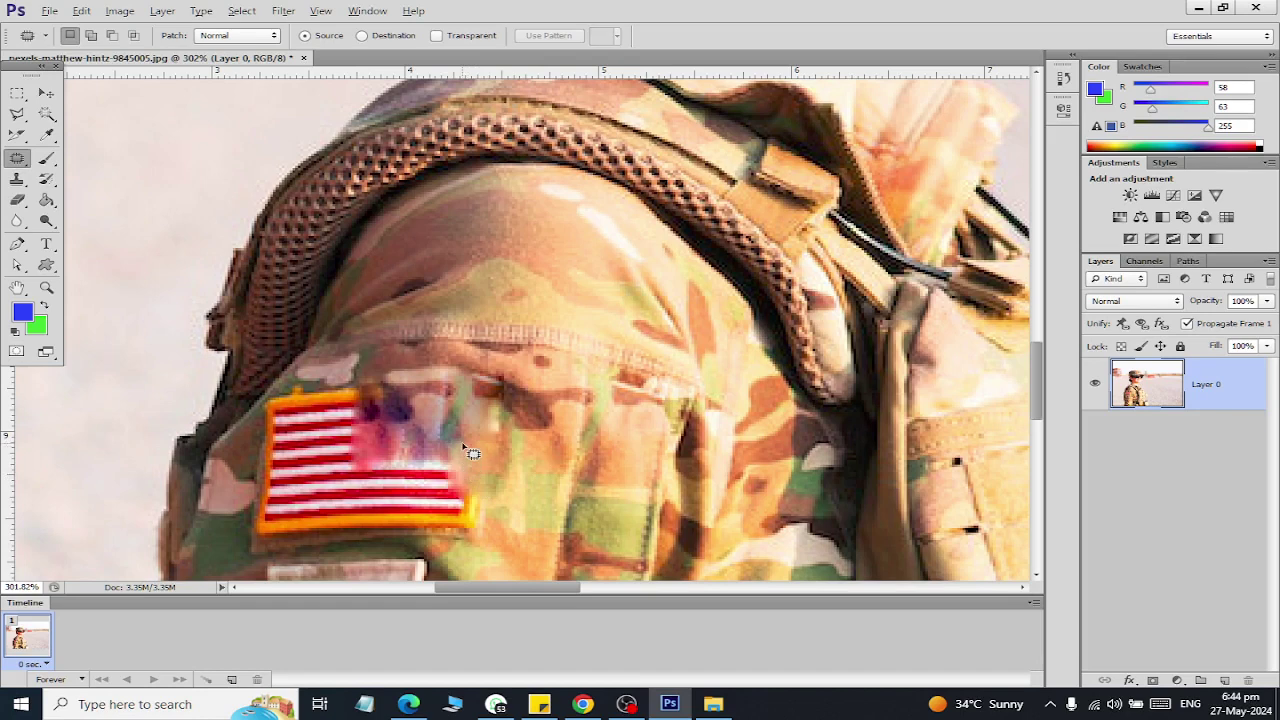
pyautogui.moveTo(471, 493)
pyautogui.mouseDown()
pyautogui.moveTo(466, 450)
pyautogui.moveTo(507, 481)
pyautogui.moveTo(406, 482)
pyautogui.moveTo(470, 457)
pyautogui.mouseUp()
pyautogui.hotkey('ctrl', 'd')
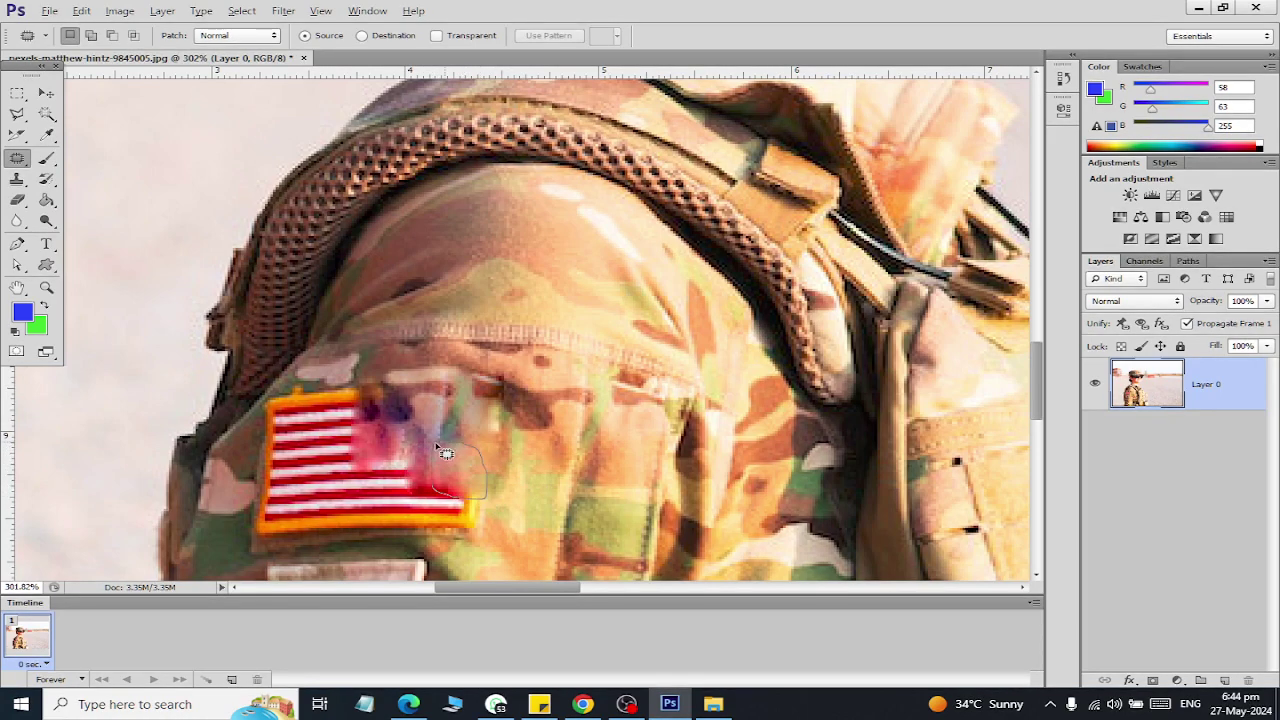
pyautogui.moveTo(469, 508)
pyautogui.mouseDown()
pyautogui.moveTo(486, 480)
pyautogui.moveTo(491, 514)
pyautogui.mouseUp()
pyautogui.hotkey('ctrl', 'd')
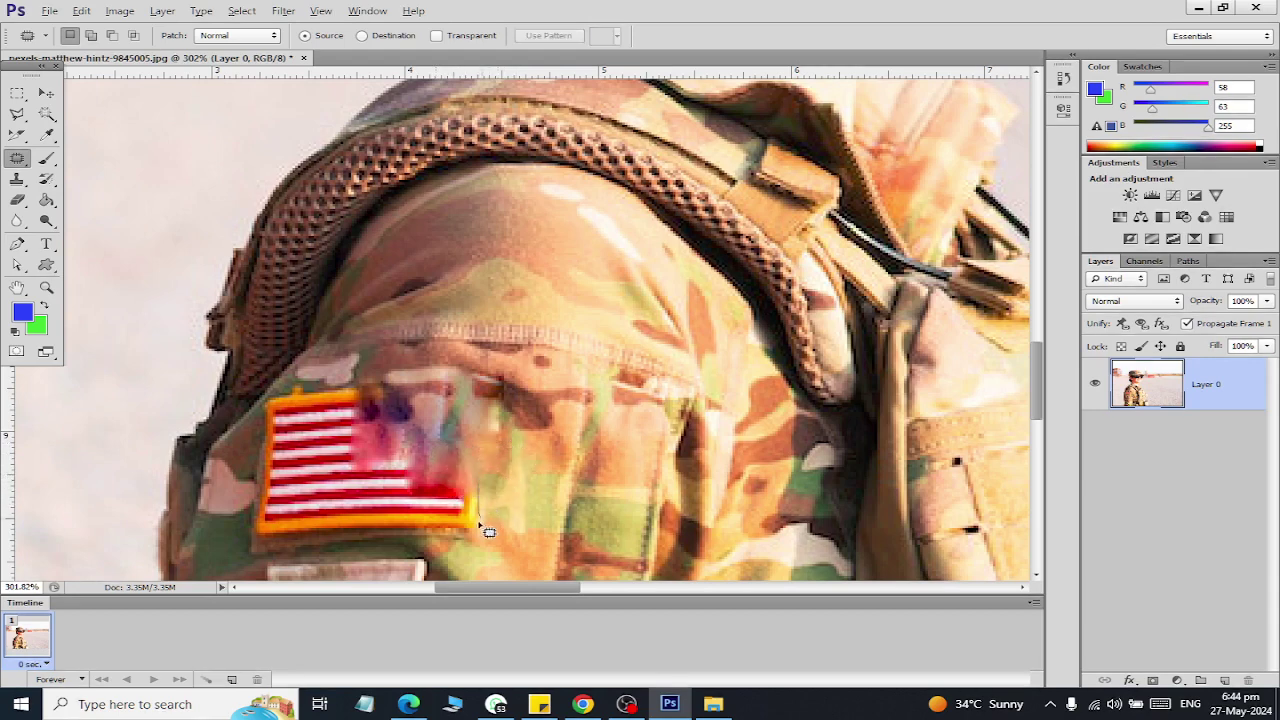
# Replace the flag's lower-right corner with camouflage, then zoom out.
pyautogui.moveTo(455, 515); pyautogui.dragTo(520, 533)
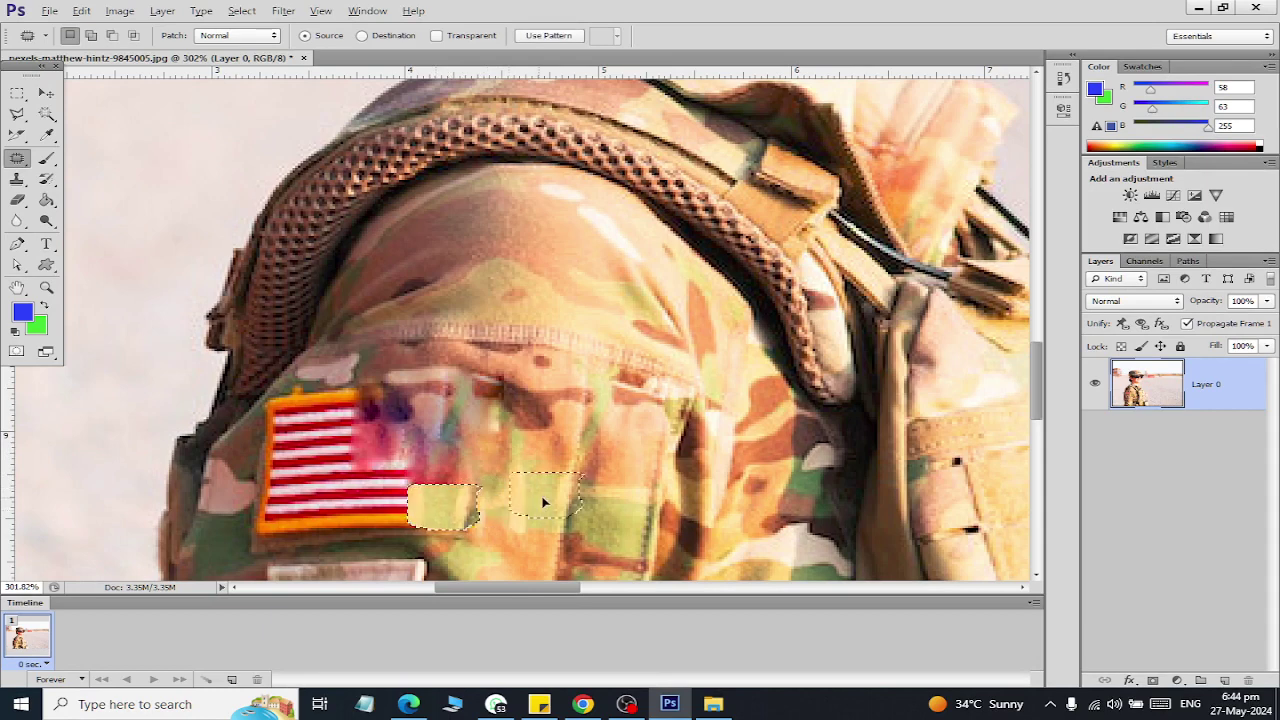
pyautogui.hotkey('ctrl', 'd')
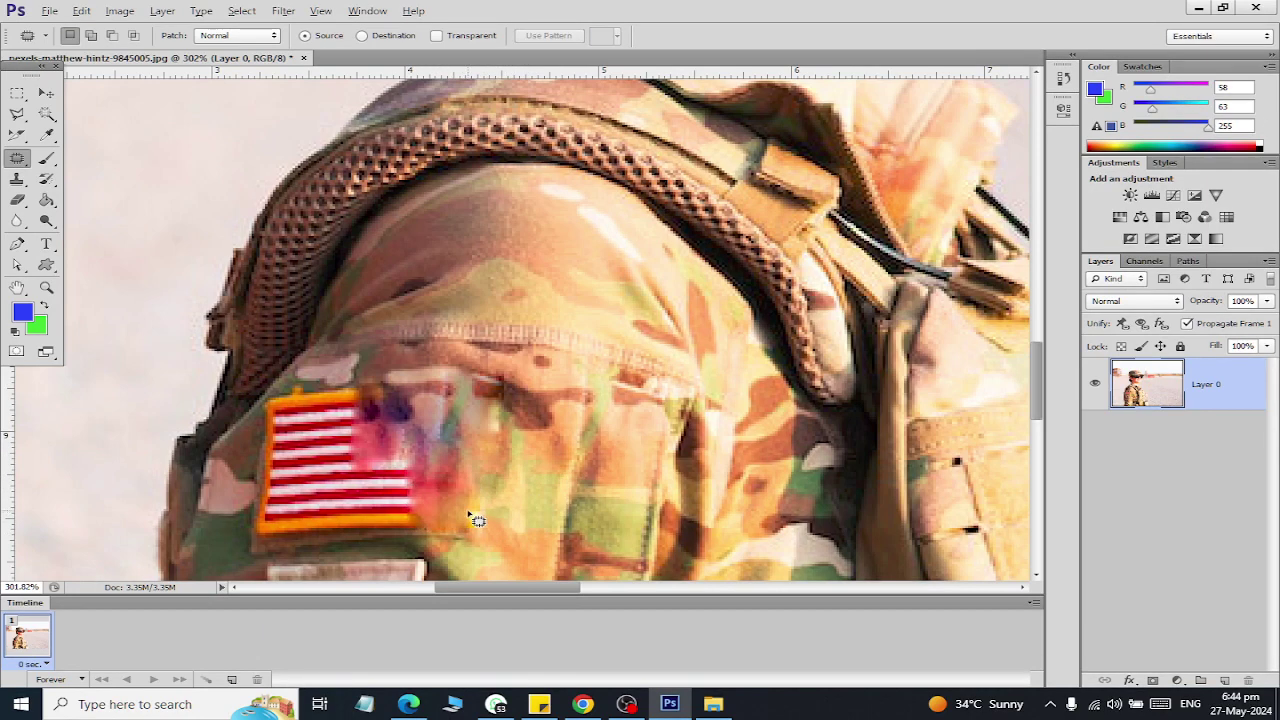
pyautogui.moveTo(474, 518)
pyautogui.mouseDown()
pyautogui.moveTo(469, 497)
pyautogui.moveTo(501, 532)
pyautogui.mouseUp()
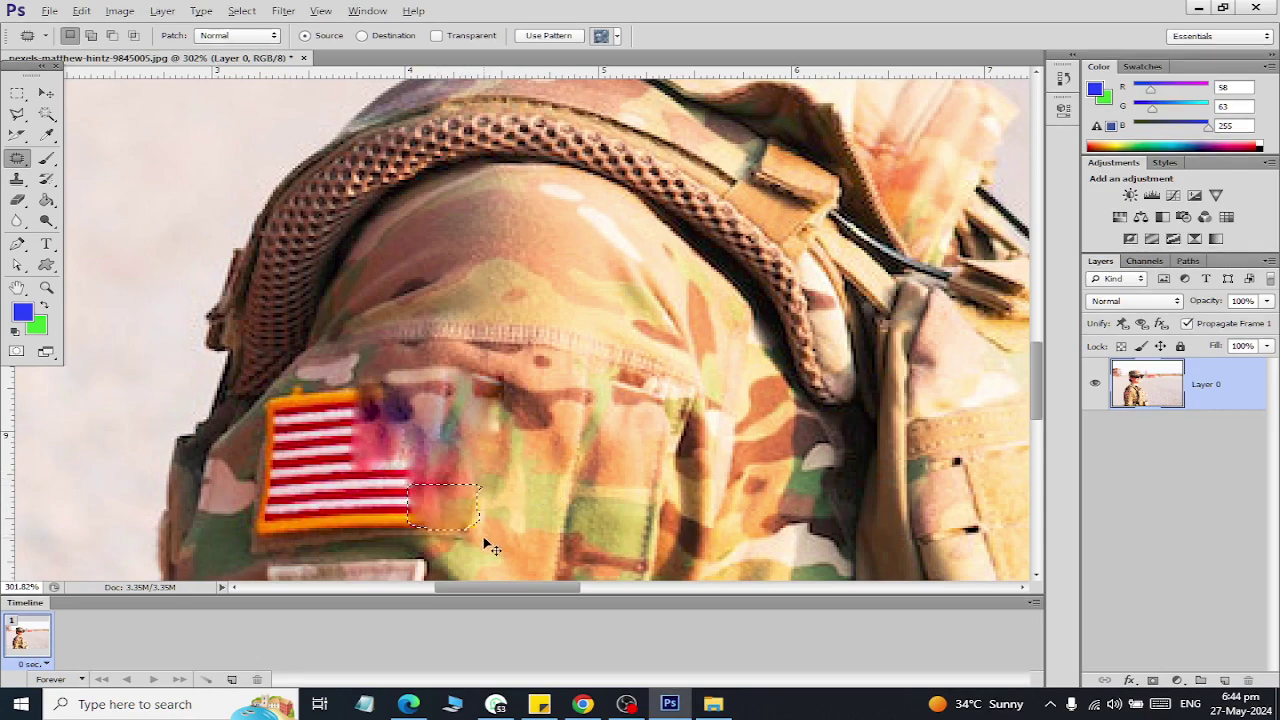
pyautogui.hotkey('ctrl', 'd')
pyautogui.scroll(-3, 500, 532)
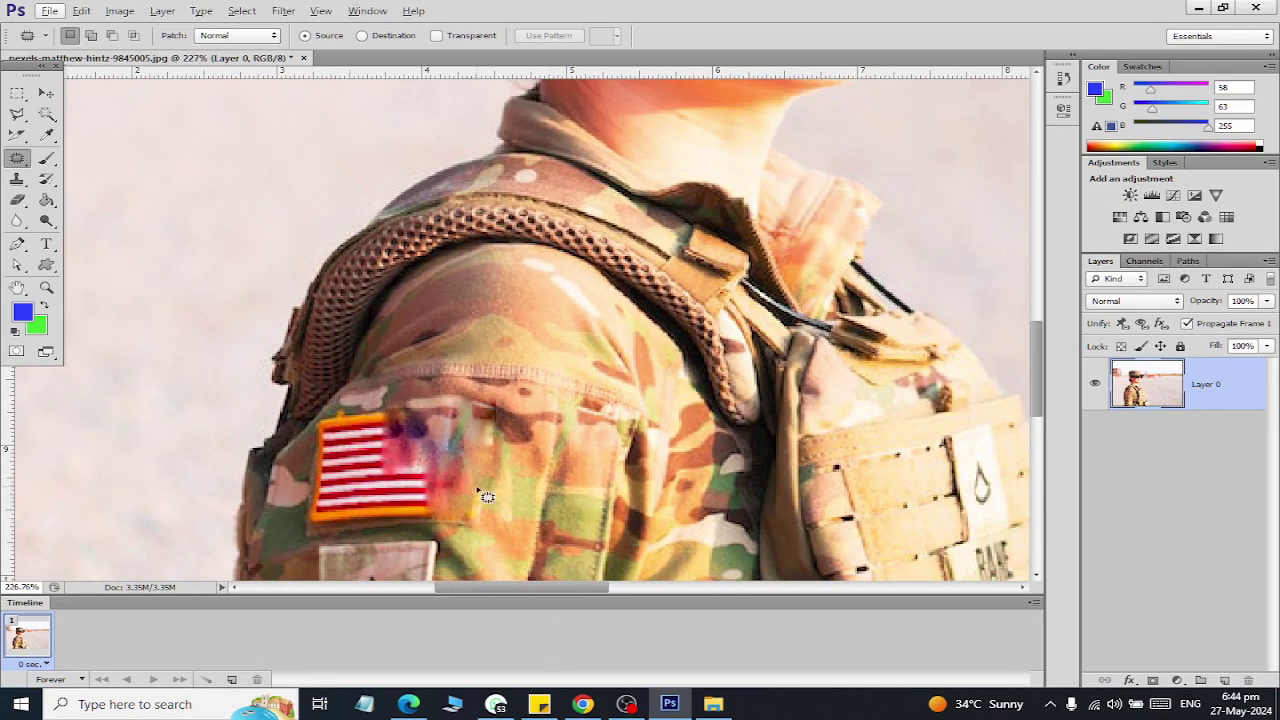
pyautogui.scroll(-1, 353, 420)
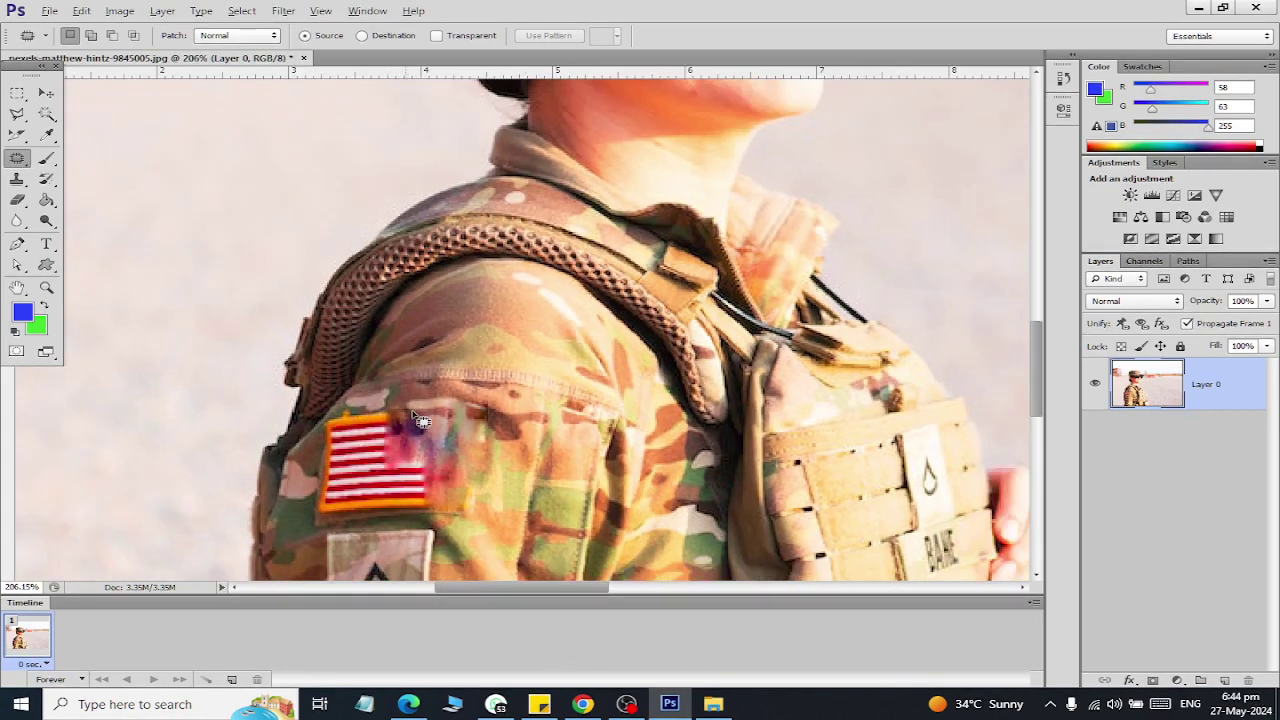
pyautogui.scroll(-1, 520, 485)
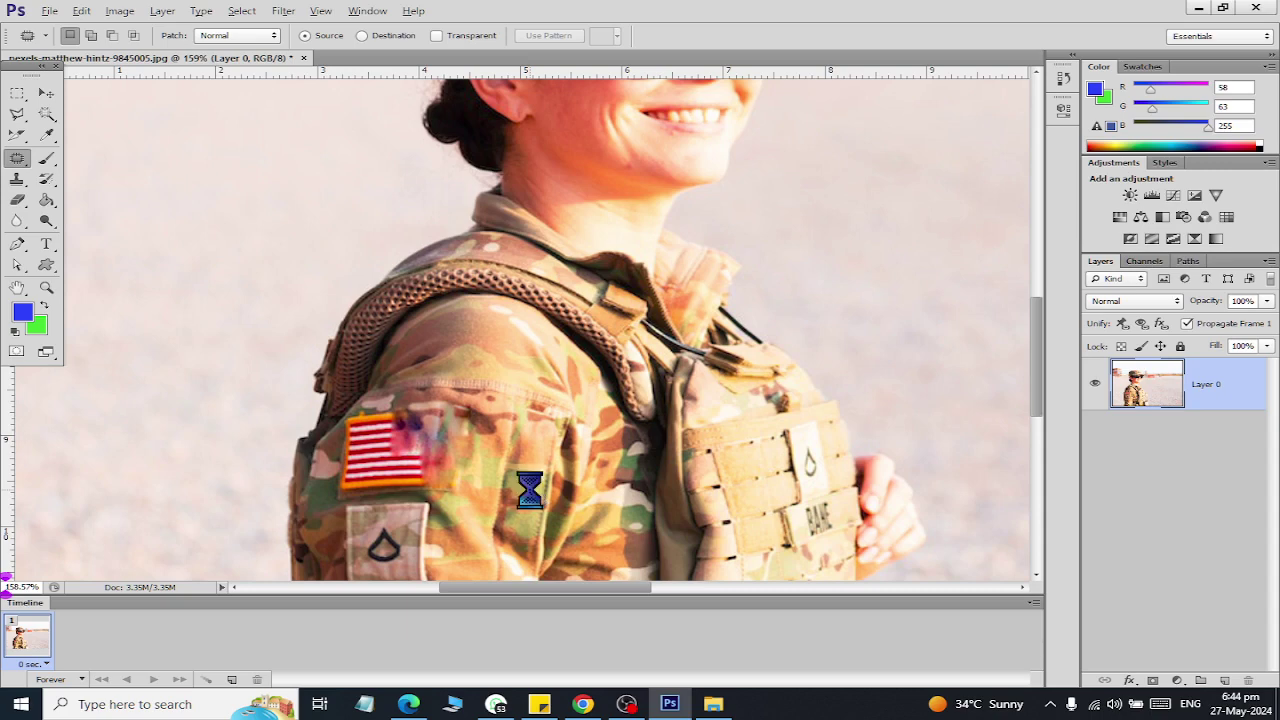
# Close the edited photo without saving and reopen pexels-matthew-hintz-9845005.jpg.
pyautogui.press('n')
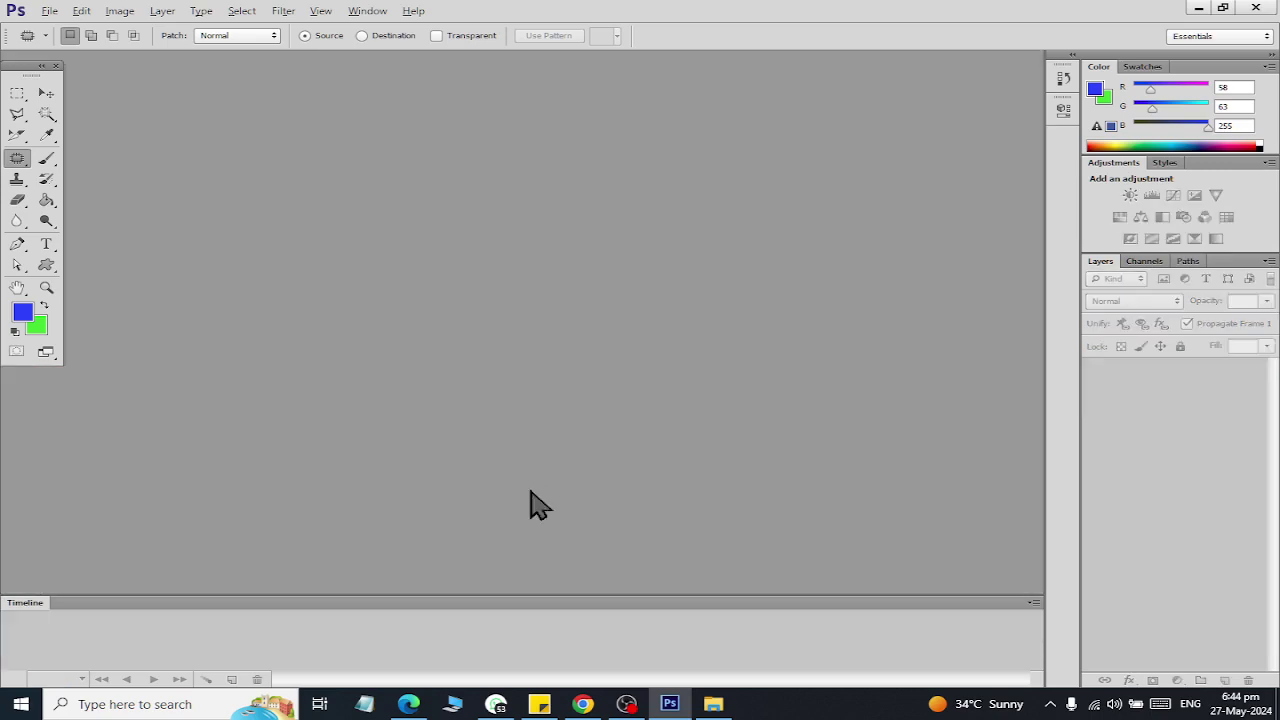
pyautogui.hotkey('ctrl', 'o')
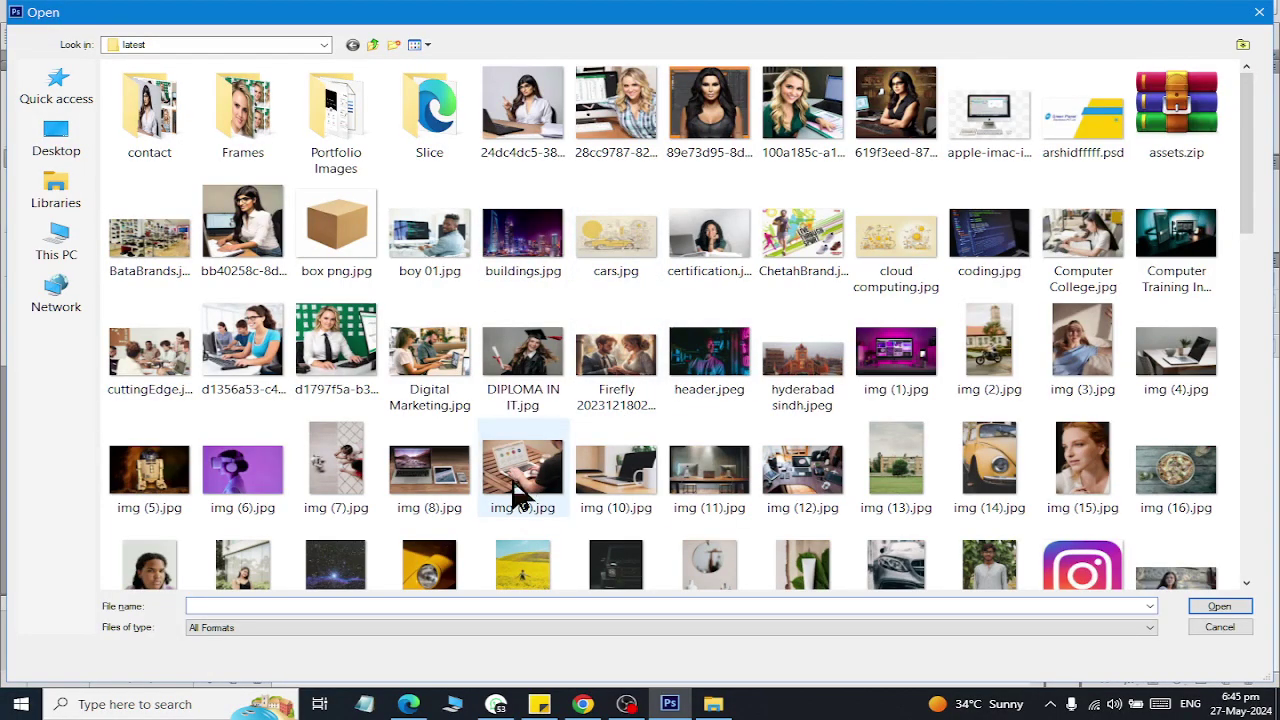
pyautogui.scroll(-2, 519, 493)
pyautogui.scroll(-5, 528, 457)
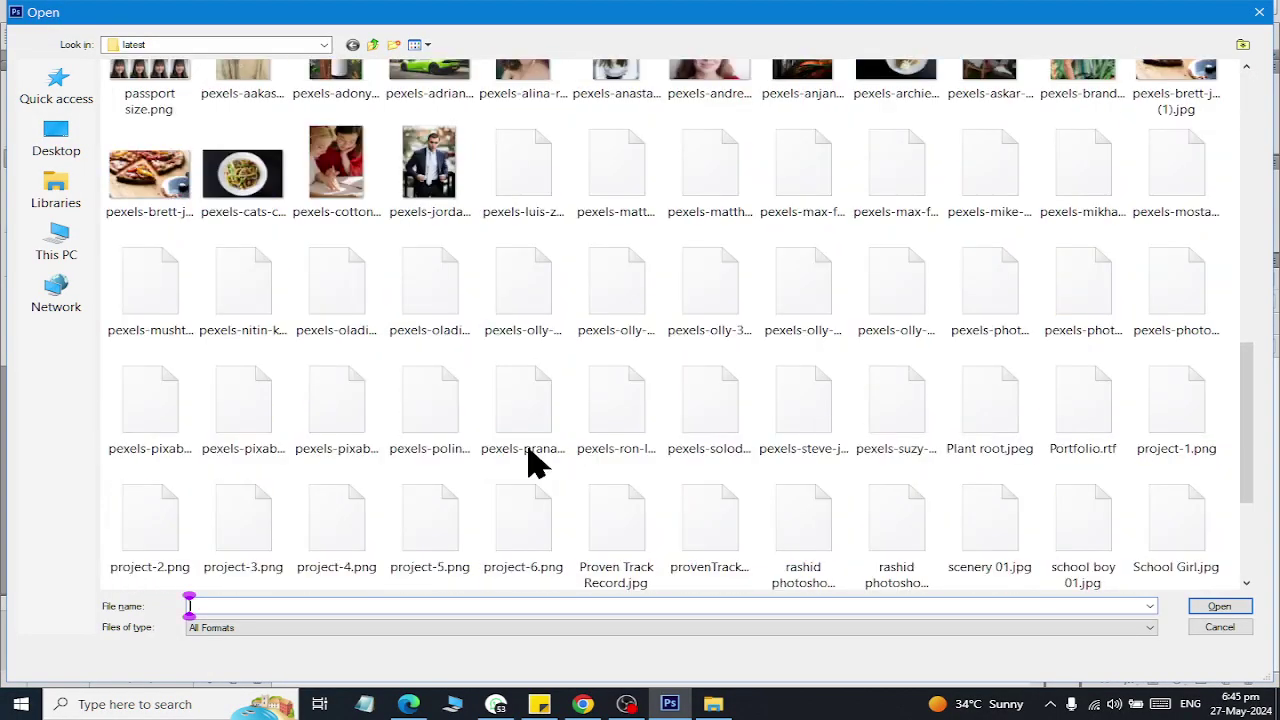
pyautogui.scroll(4, 533, 462)
pyautogui.scroll(2, 533, 462)
pyautogui.scroll(1, 533, 462)
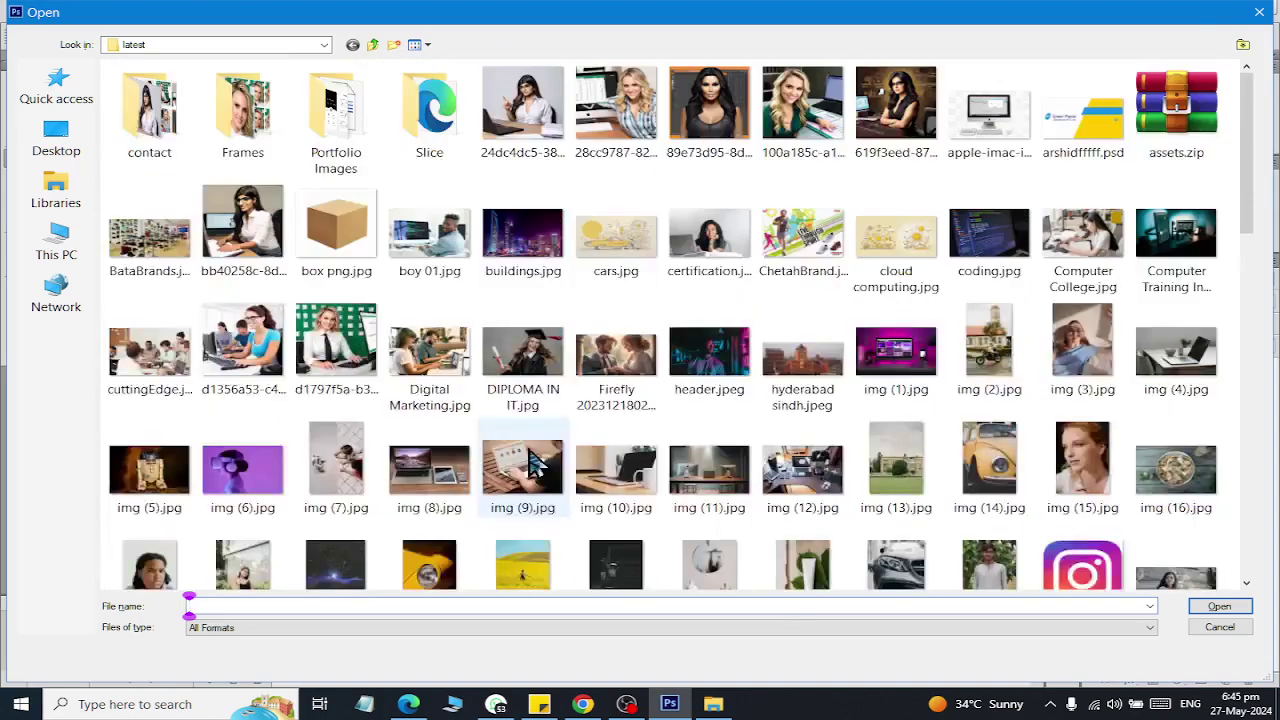
pyautogui.scroll(-1, 530, 460)
pyautogui.scroll(-5, 530, 460)
pyautogui.scroll(-3, 530, 460)
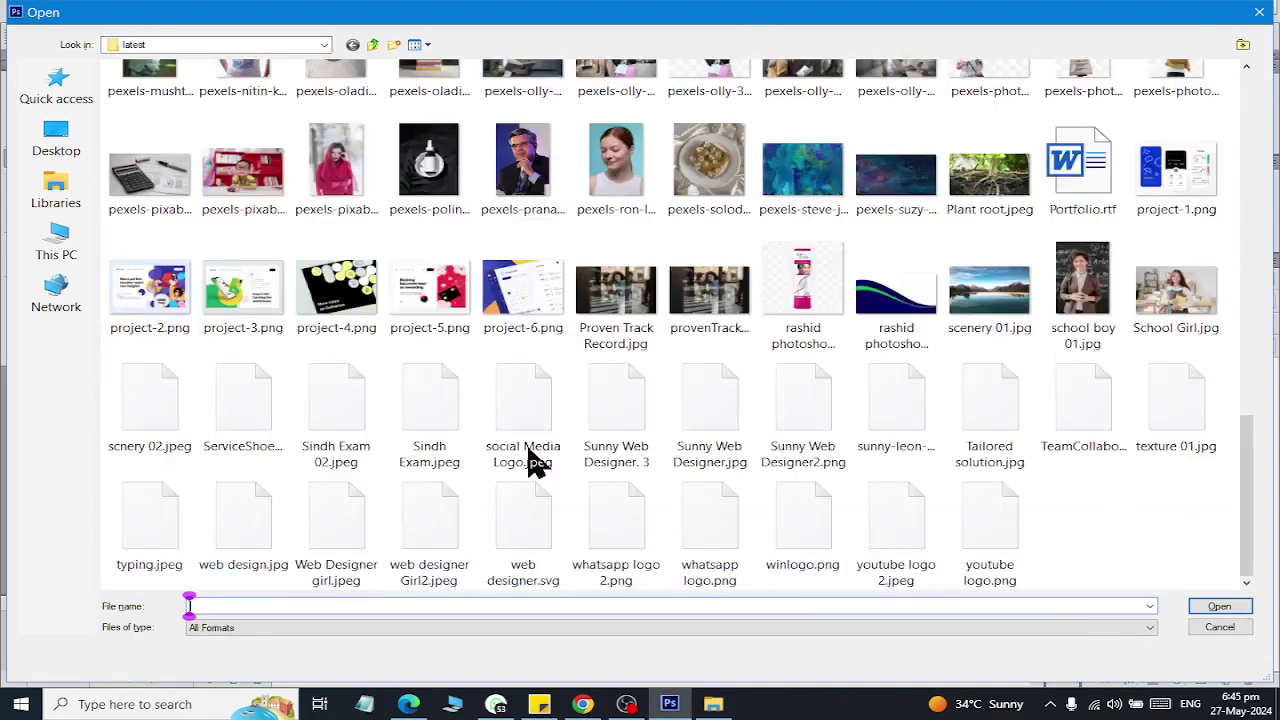
pyautogui.scroll(5, 585, 412)
pyautogui.doubleClick(612, 314)
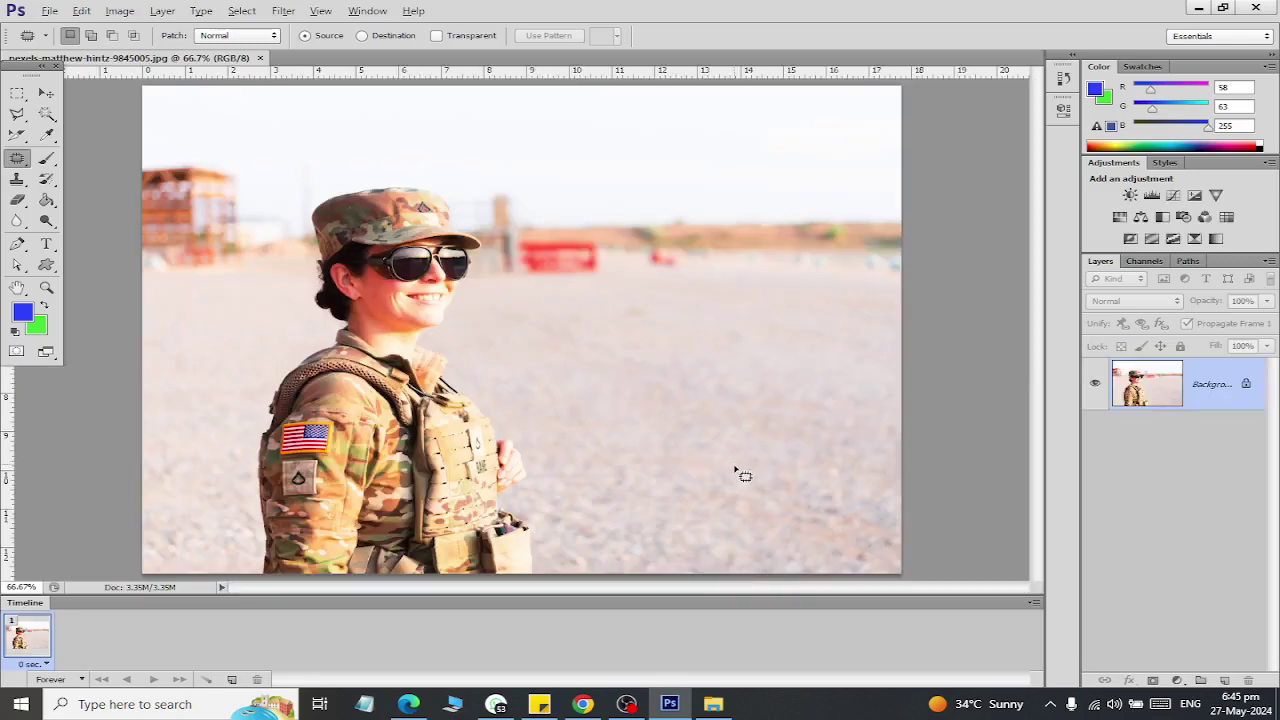
# Unlock the Background as Layer 0 and duplicate it into Layer 0 copy.
pyautogui.doubleClick(1236, 390)
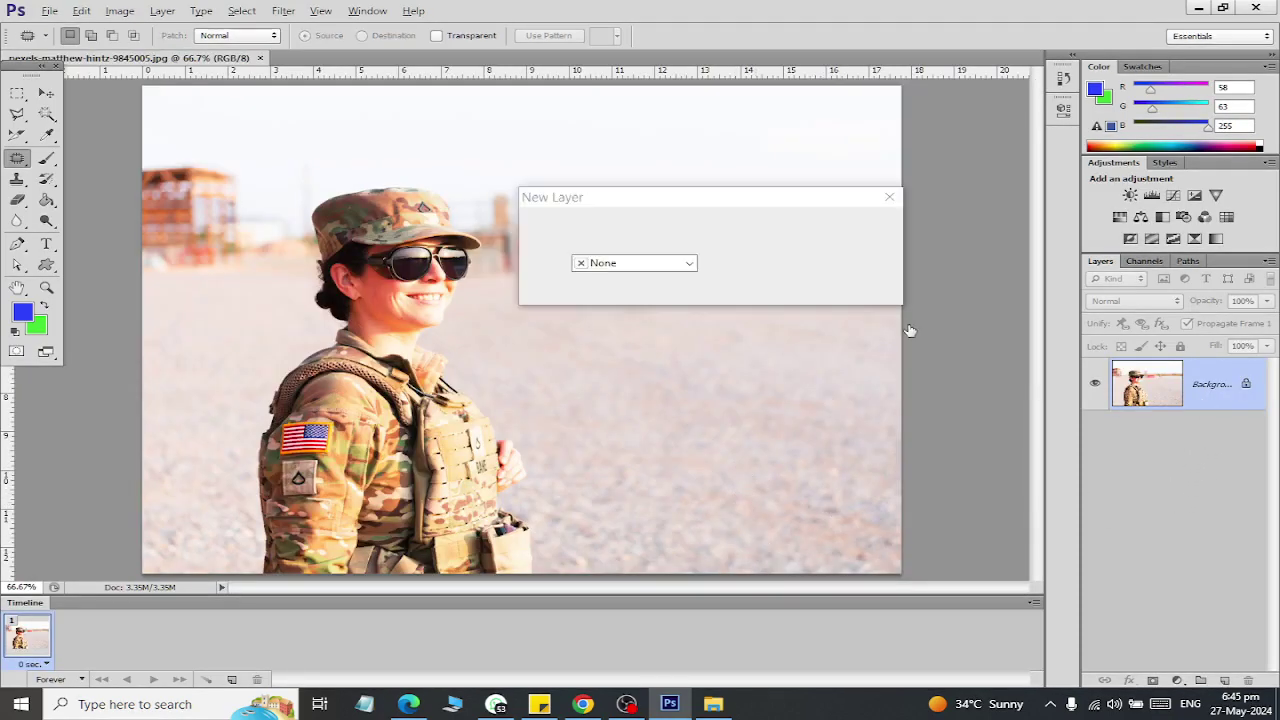
pyautogui.press('Return')
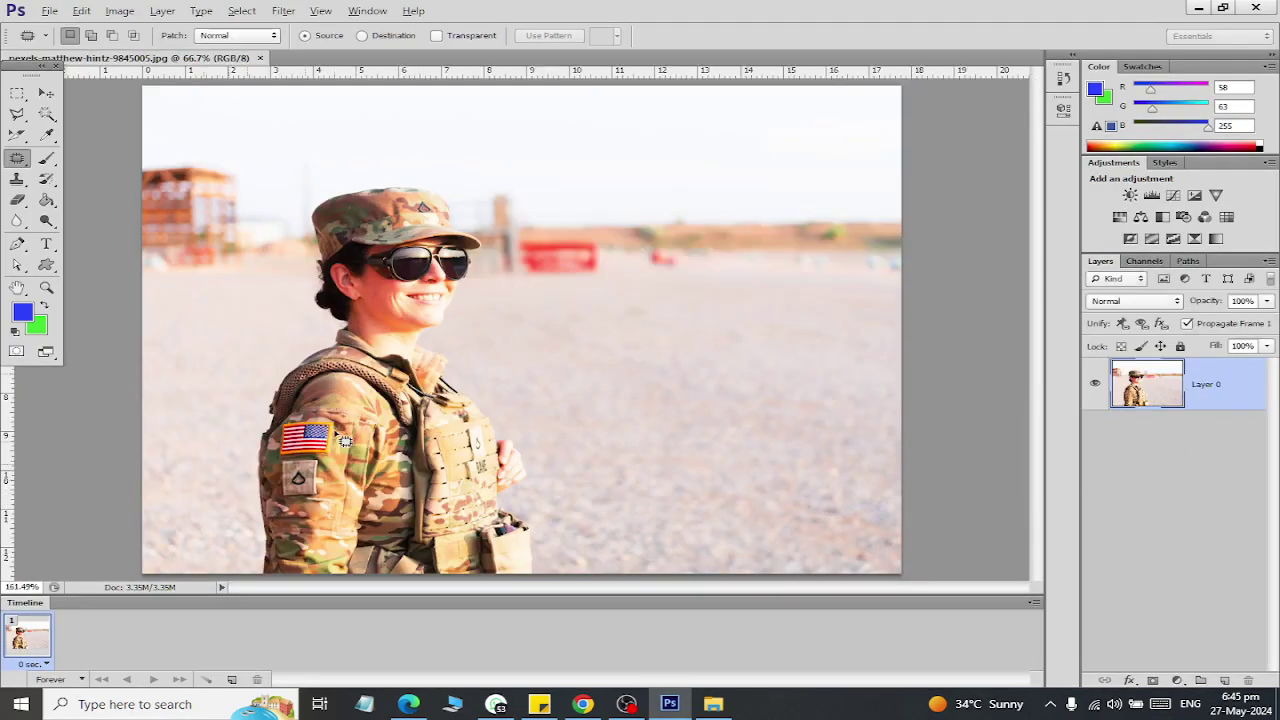
pyautogui.scroll(5, 268, 463)
pyautogui.scroll(2, 314, 470)
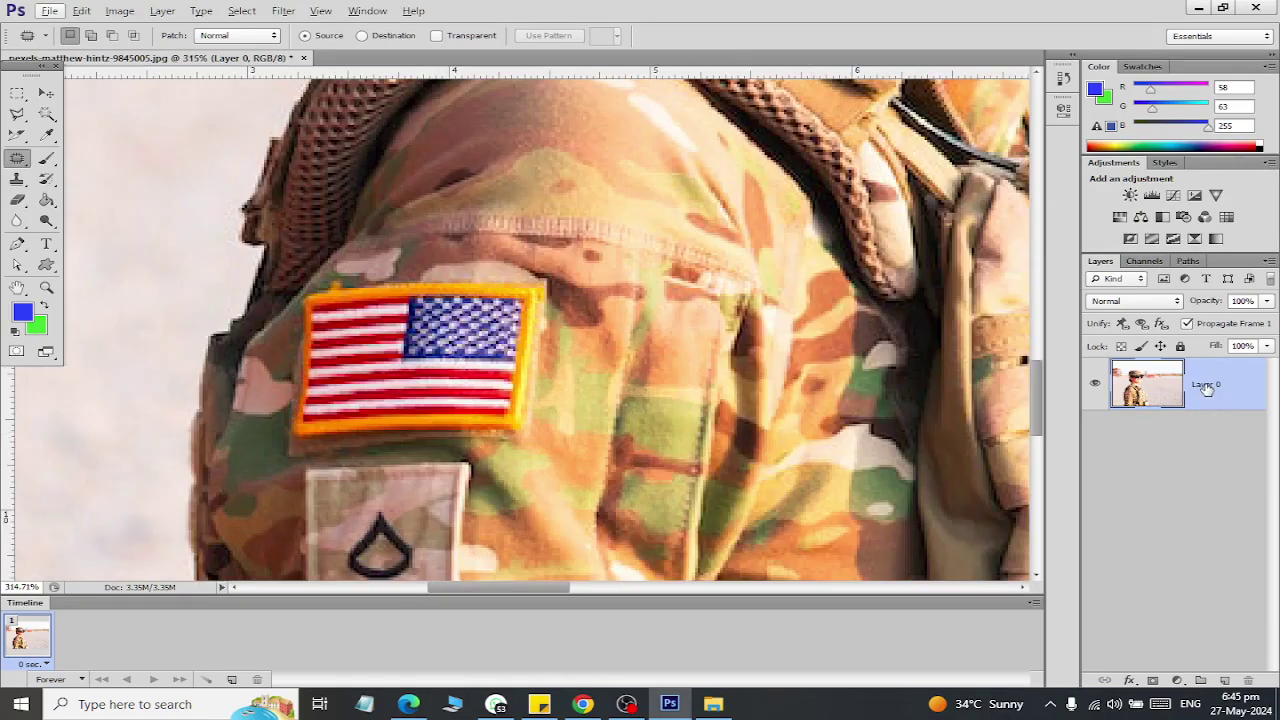
pyautogui.hotkey('ctrl', 'j')
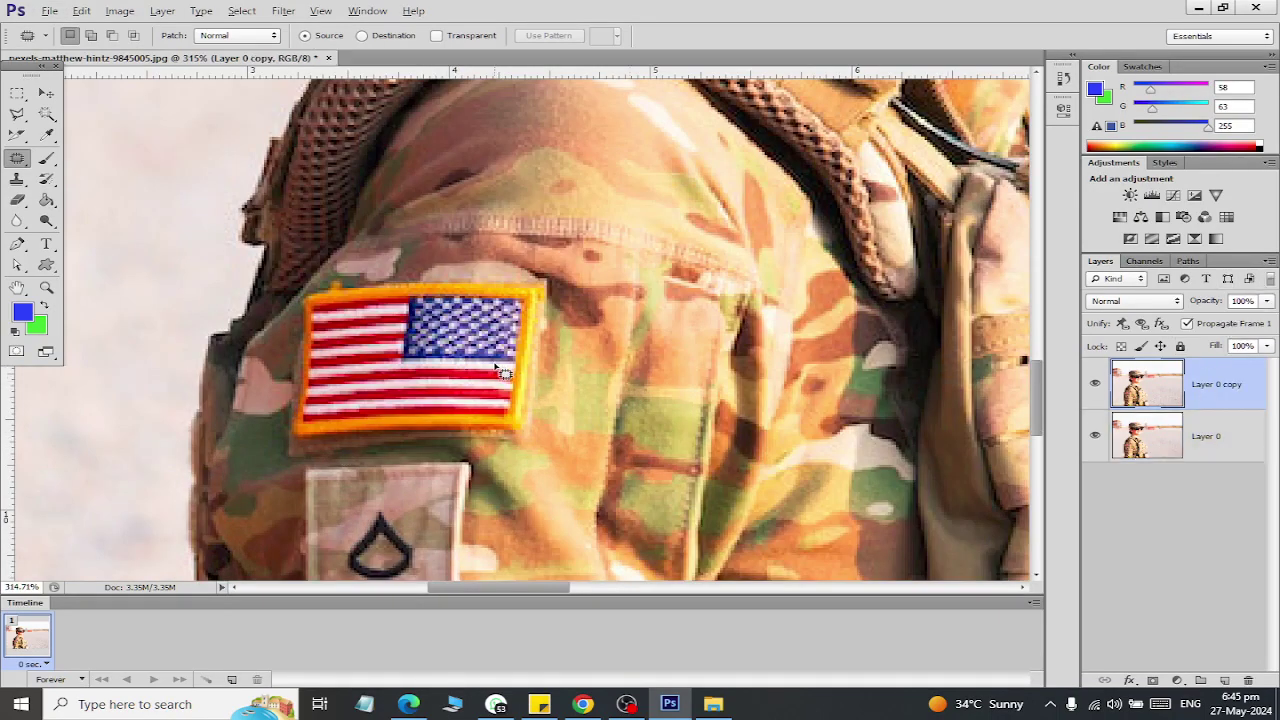
# Try patching the flag's right half with camouflage, then undo the patch.
pyautogui.scroll(2, 582, 392)
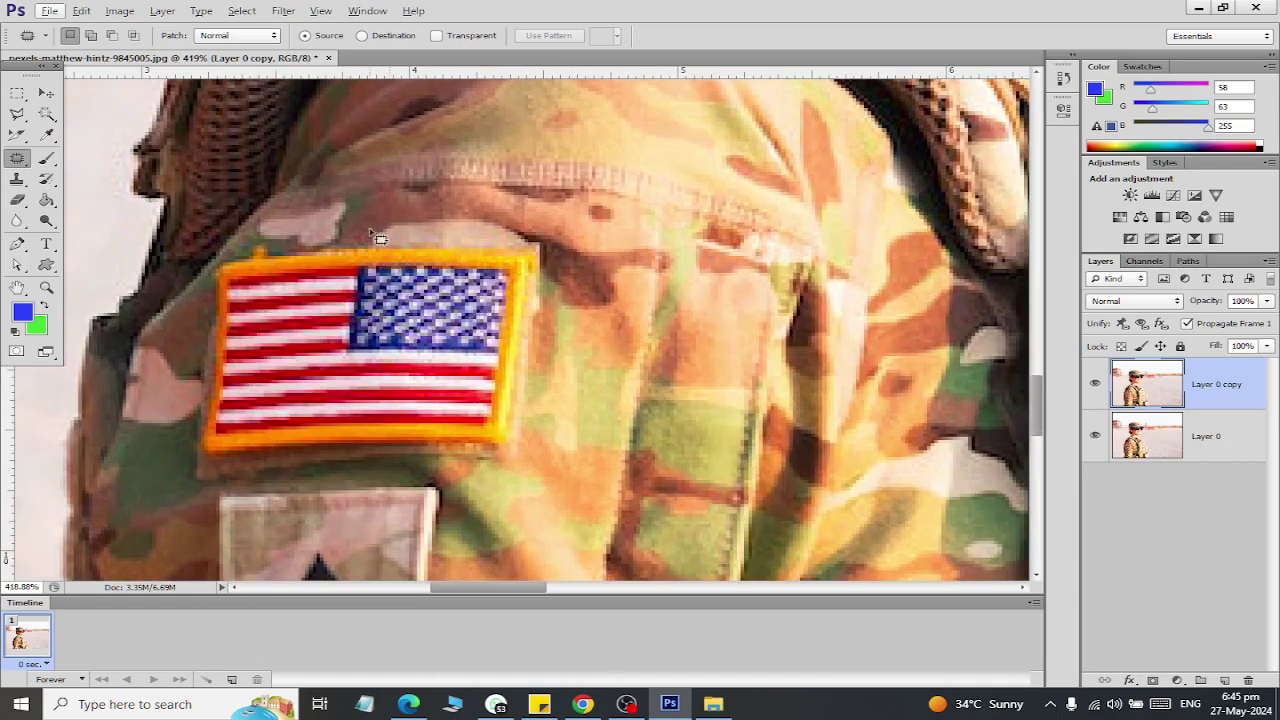
pyautogui.moveTo(370, 232)
pyautogui.mouseDown()
pyautogui.moveTo(531, 464)
pyautogui.moveTo(572, 256)
pyautogui.mouseUp()
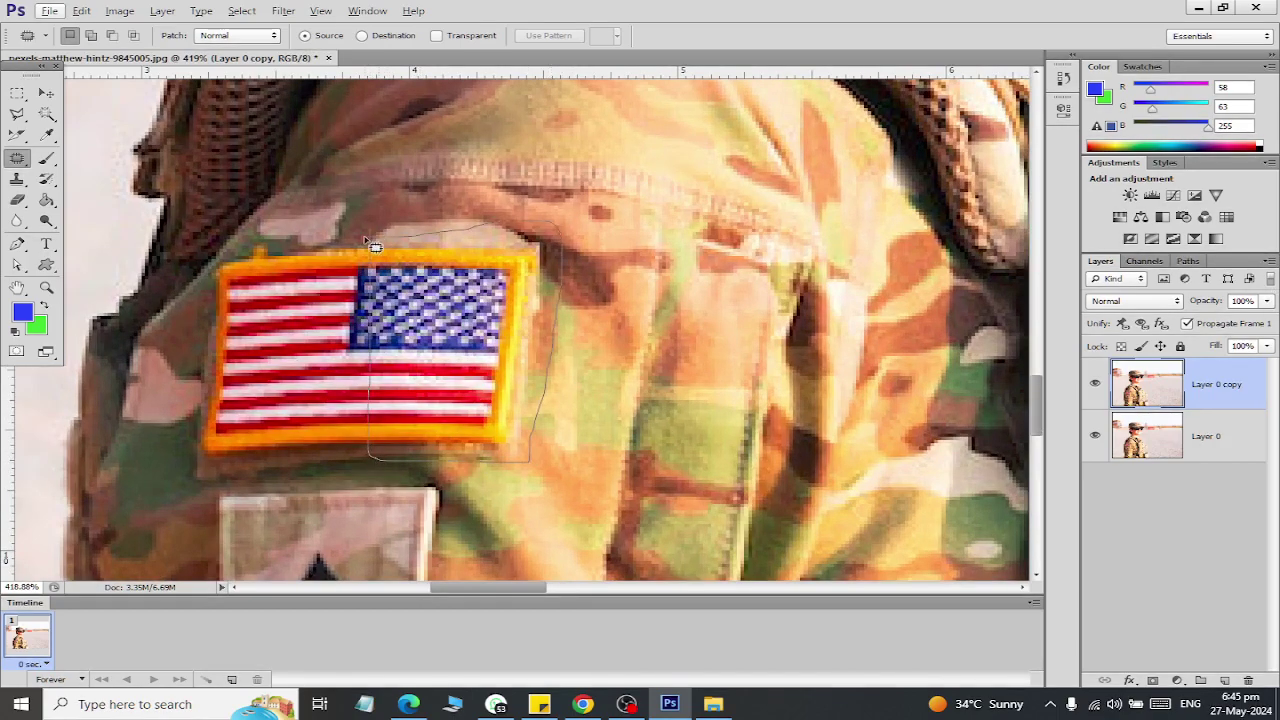
pyautogui.moveTo(374, 247); pyautogui.dragTo(370, 235)
pyautogui.moveTo(438, 352); pyautogui.dragTo(614, 352)
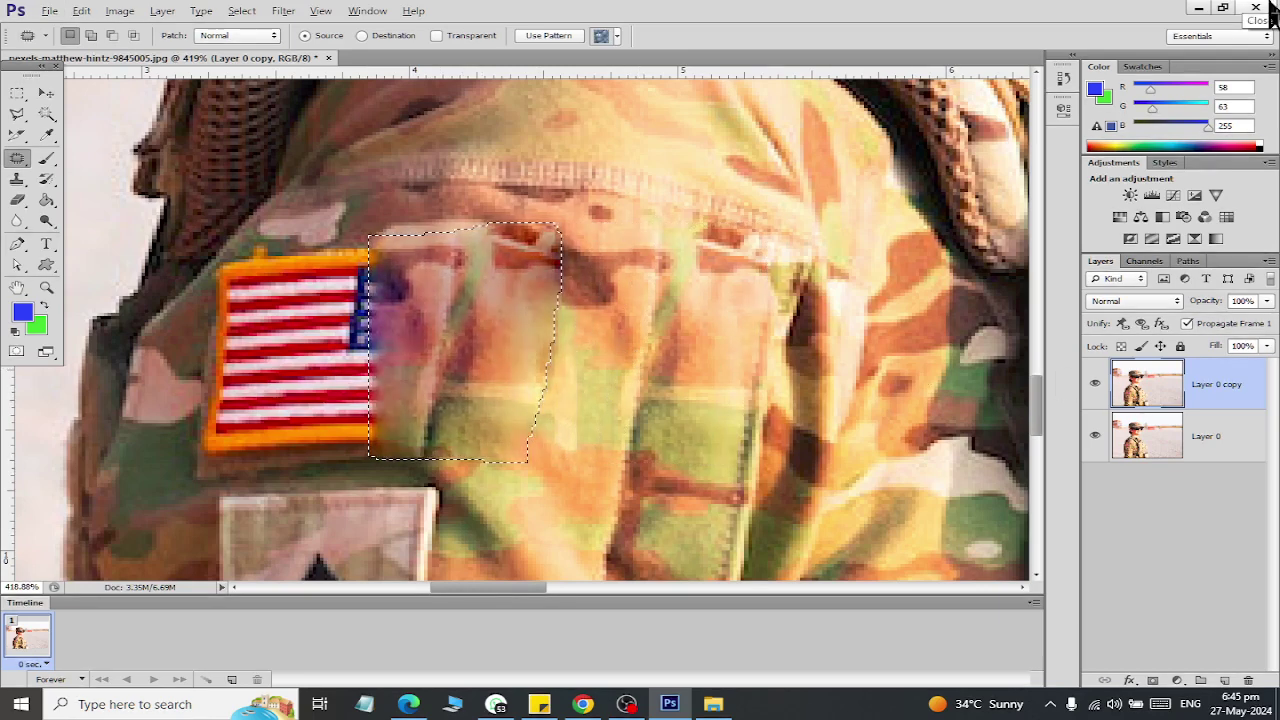
pyautogui.hotkey('ctrl', 'z')
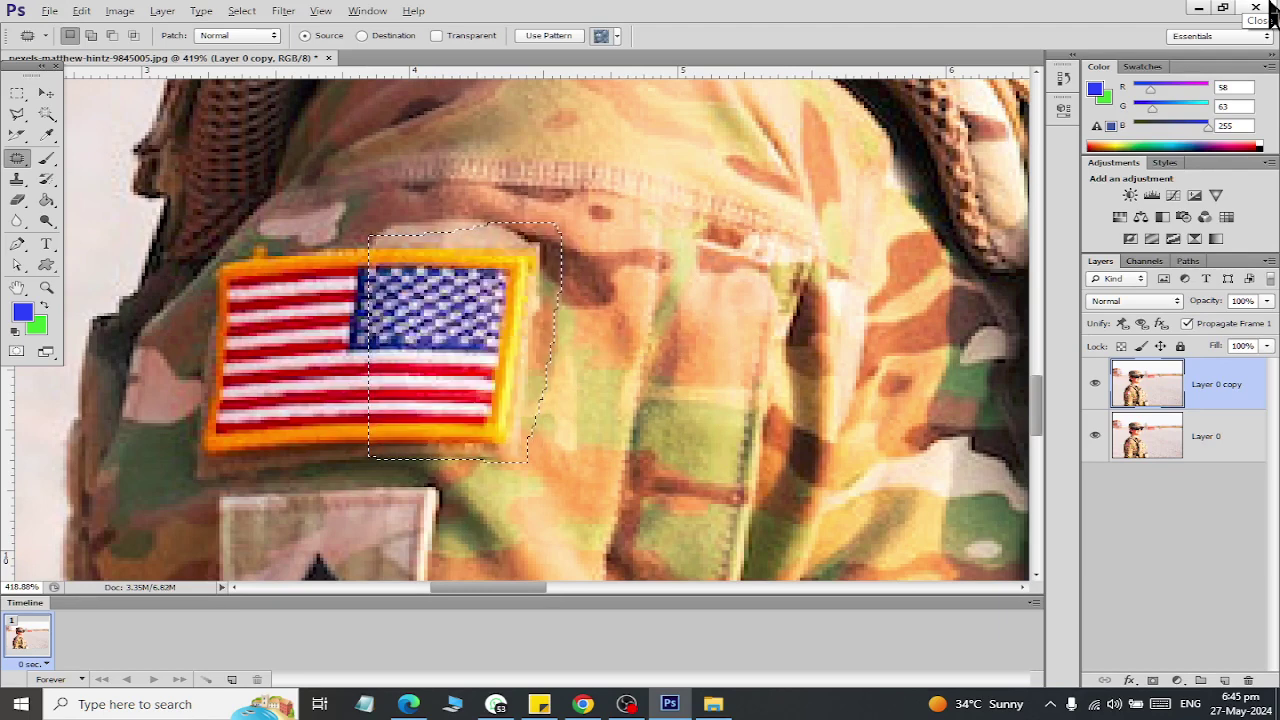